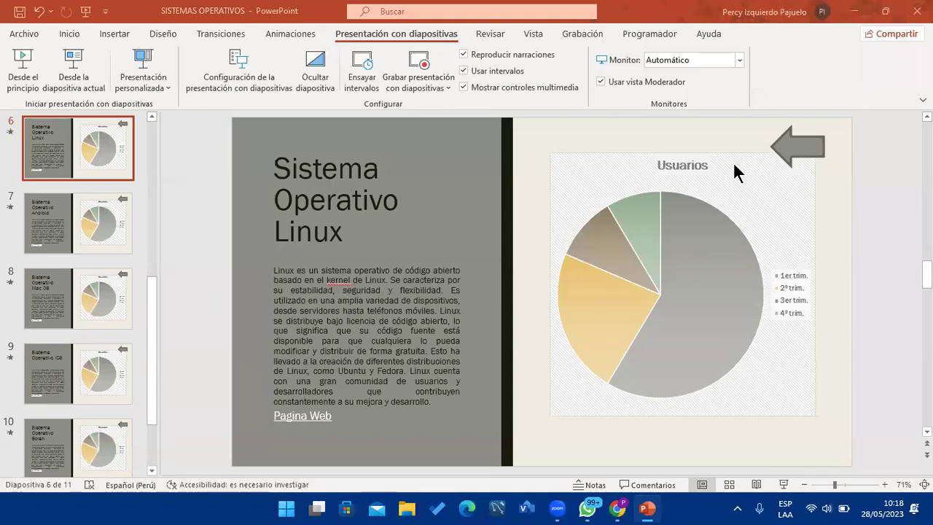
# Link the Linux slide's back arrow to slide 2, LOS MEJORES SISTEMAS OPERATIVOS.
pyautogui.click(787, 148)
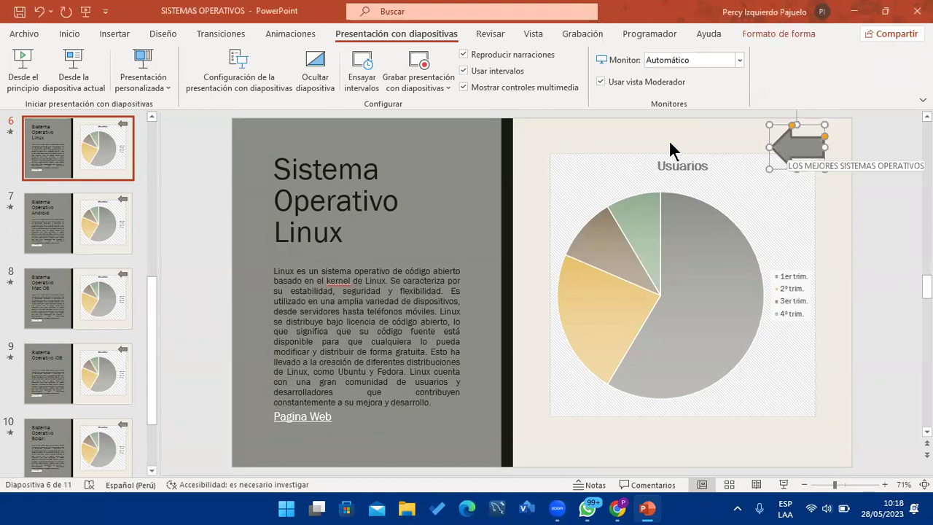
pyautogui.click(111, 37)
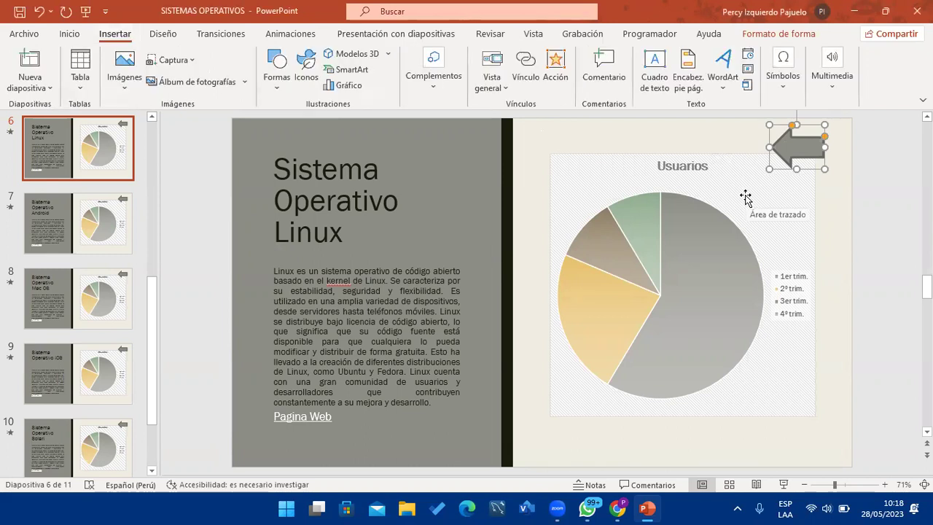
pyautogui.click(526, 77)
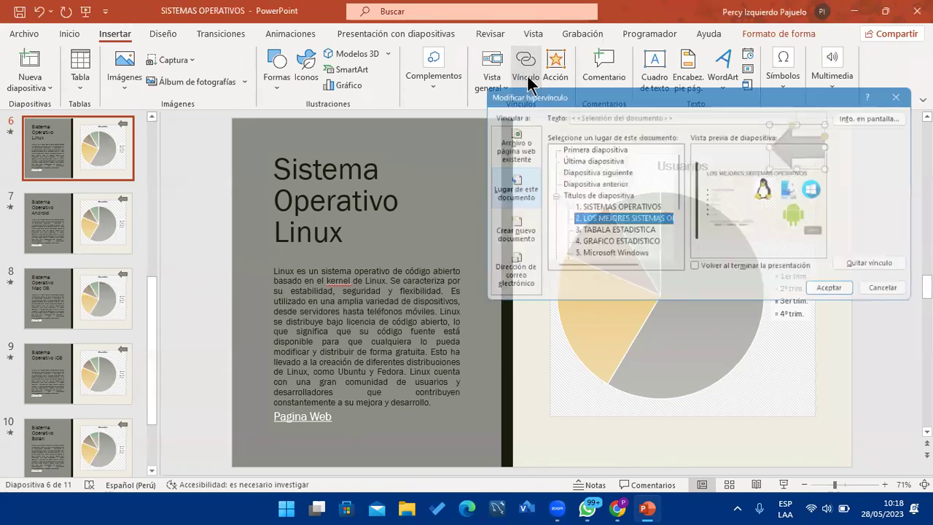
pyautogui.click(838, 295)
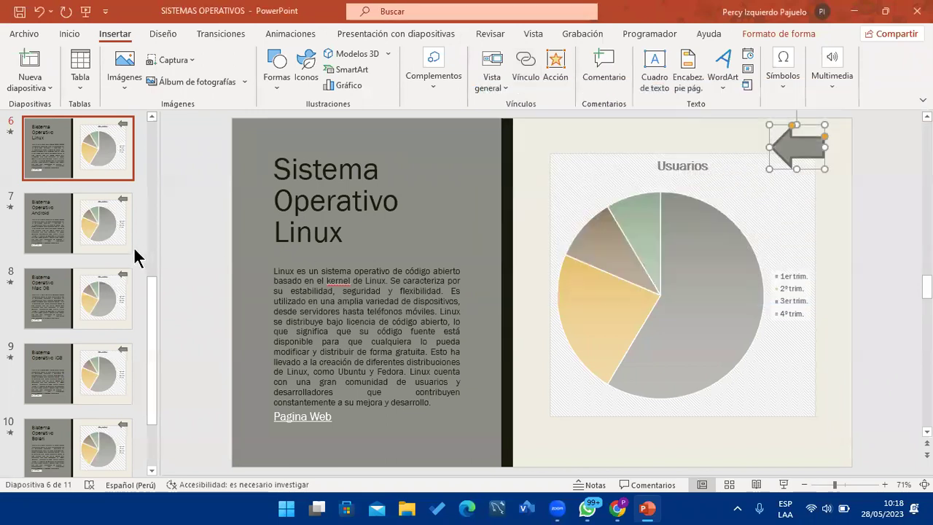
# Link the Android slide's back arrow to slide 2.
pyautogui.click(100, 226)
pyautogui.click(790, 158)
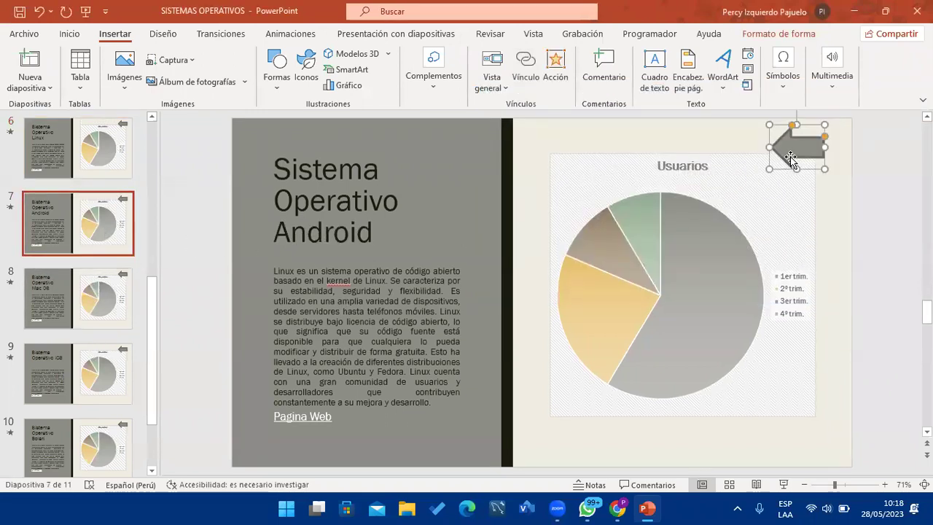
pyautogui.click(524, 68)
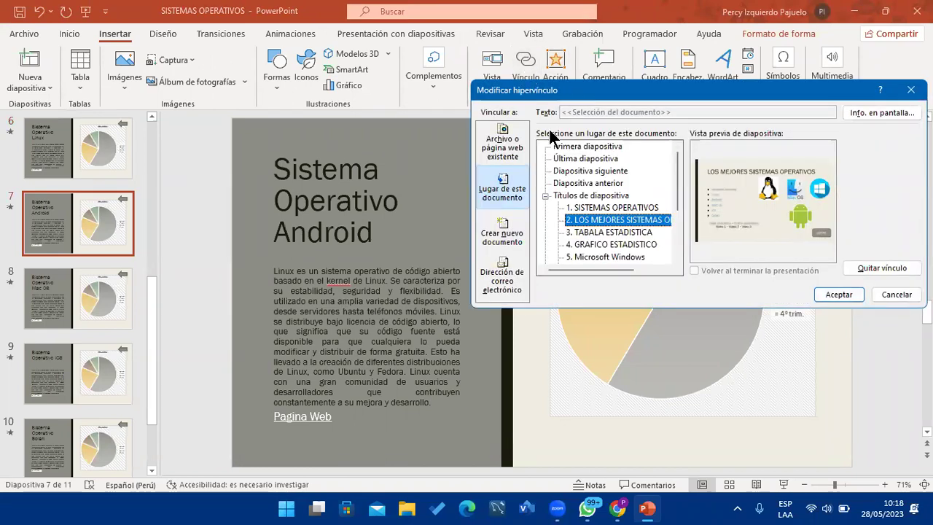
pyautogui.click(838, 295)
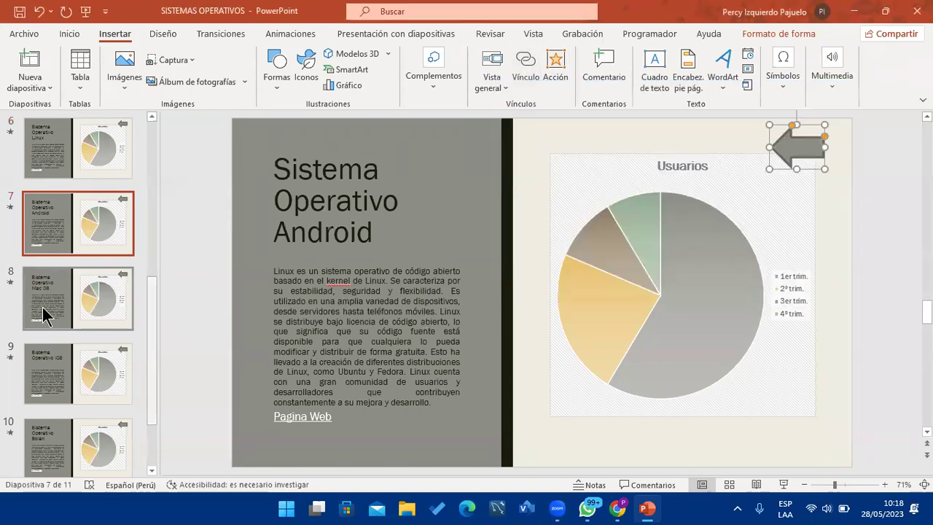
# Start linking the Mac OS slide's back arrow to slide 2.
pyautogui.click(44, 312)
pyautogui.click(814, 153)
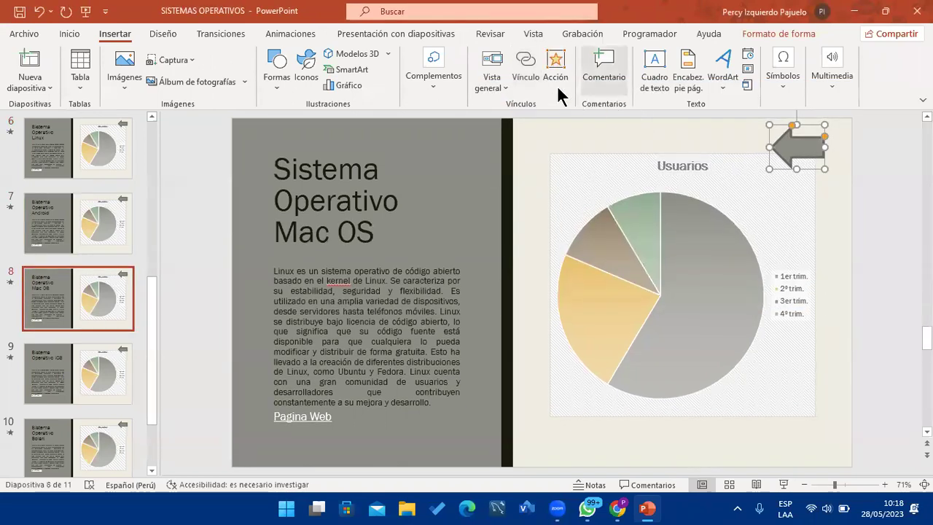
pyautogui.click(525, 65)
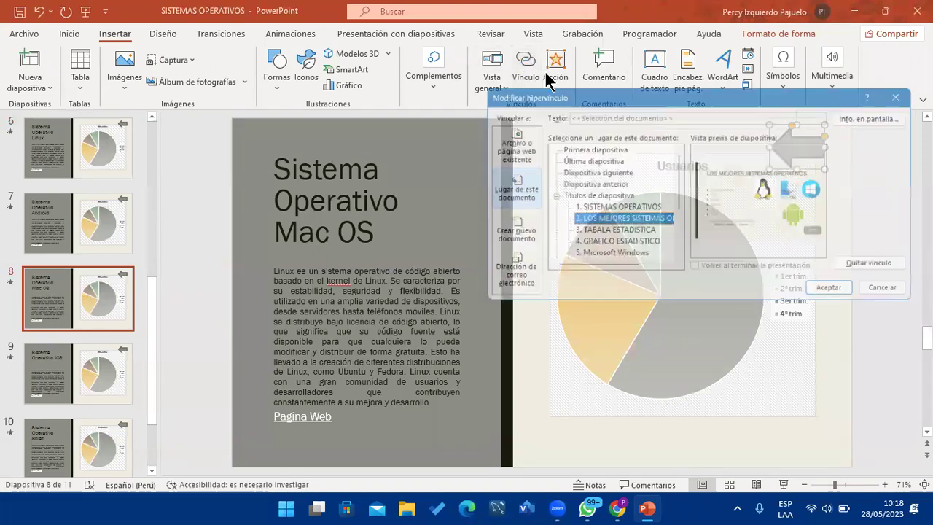
# Finish the Mac OS arrow link and link the iOS slide's back arrow to slide 2.
pyautogui.press('Escape')
pyautogui.click(100, 375)
pyautogui.press('Down')
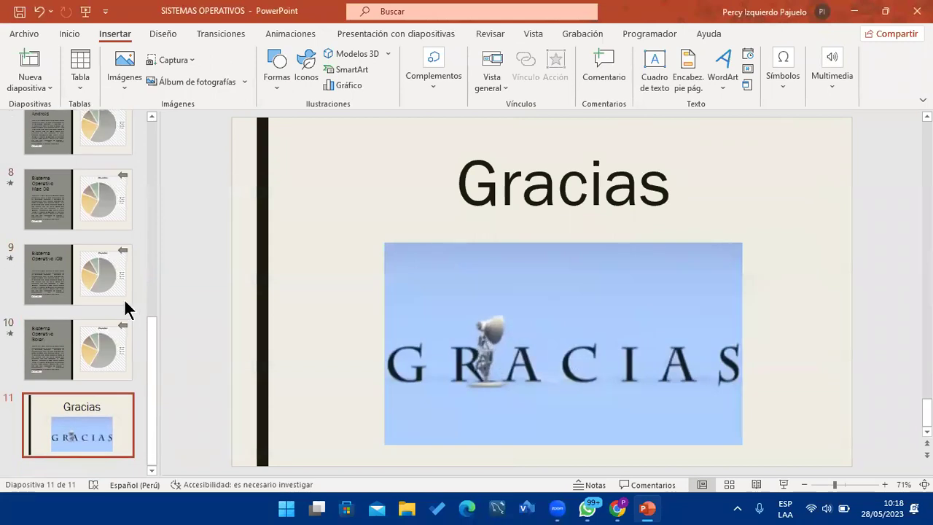
pyautogui.click(124, 298)
pyautogui.click(771, 172)
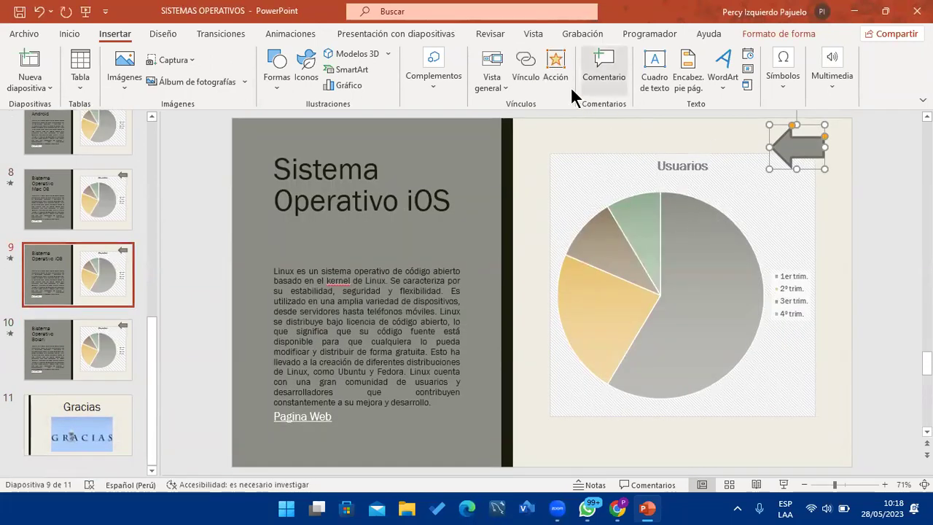
pyautogui.click(524, 70)
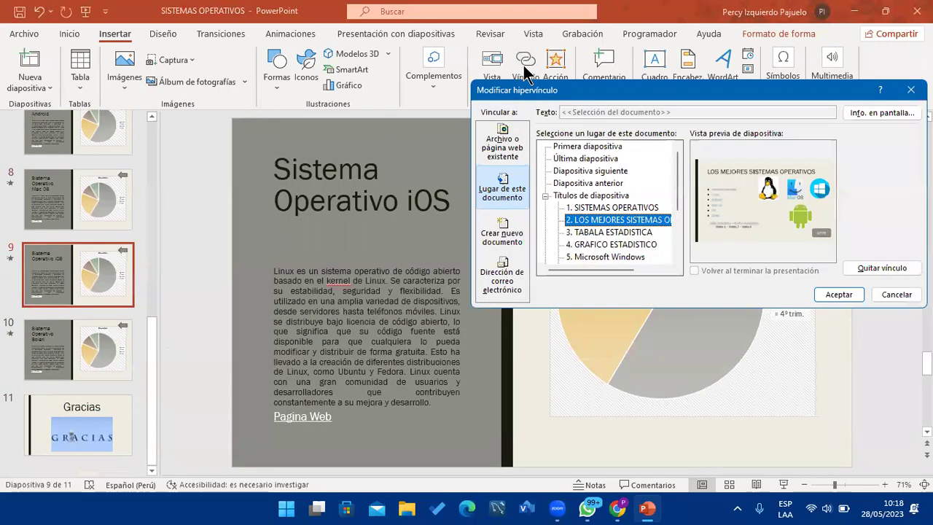
pyautogui.click(838, 294)
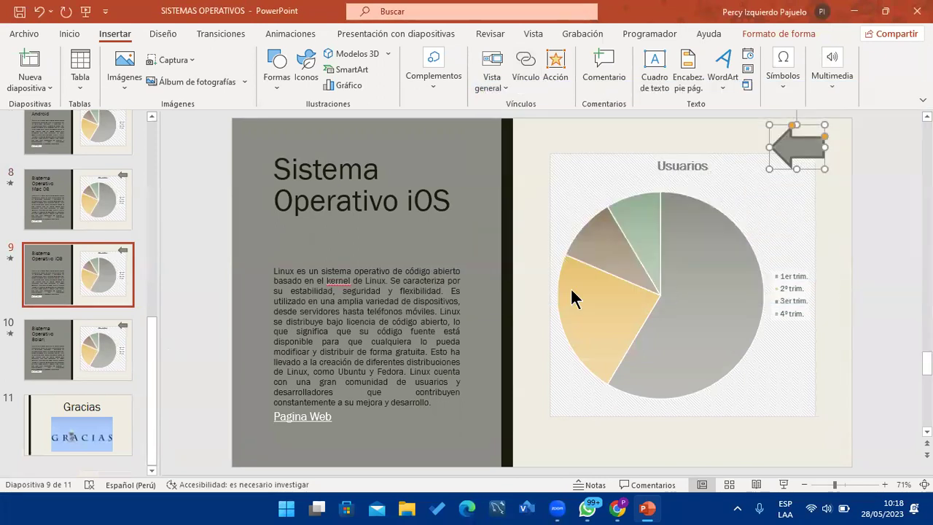
# Link the Solaris slide's back arrow to slide 2.
pyautogui.click(61, 343)
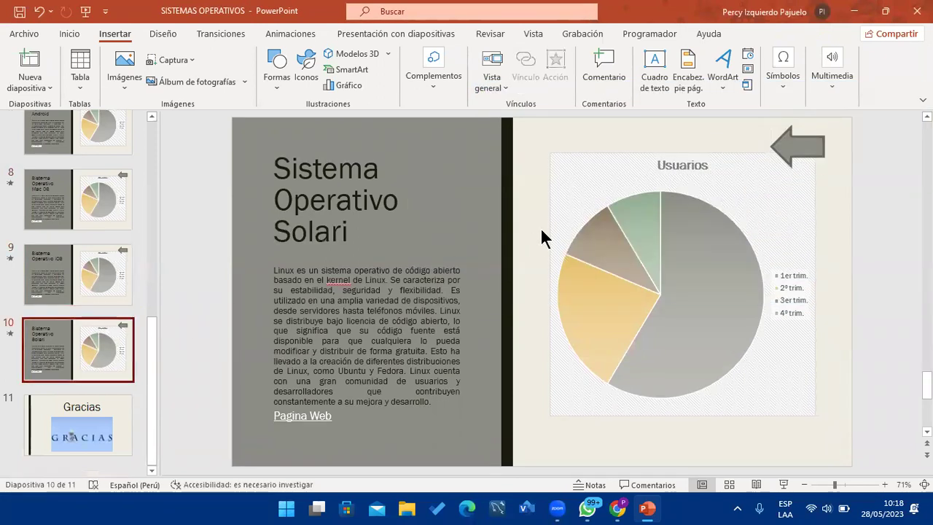
pyautogui.click(785, 161)
pyautogui.click(523, 64)
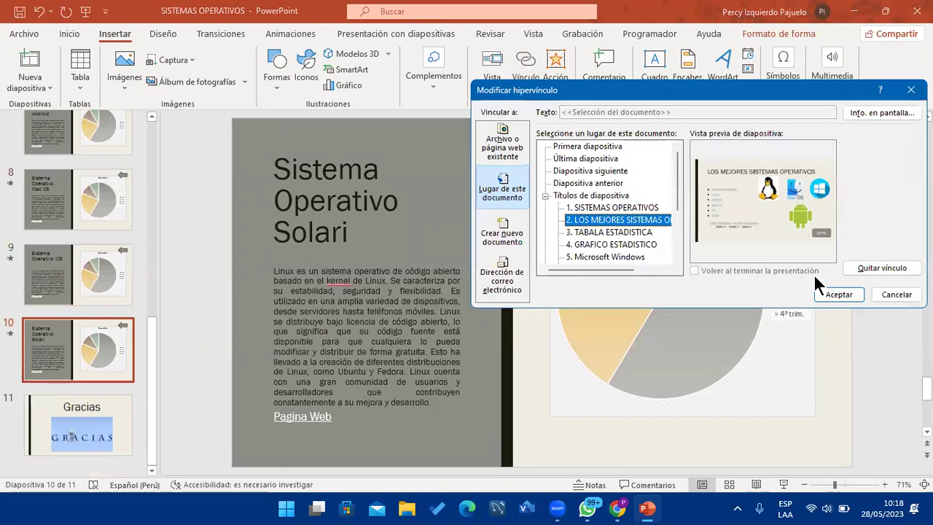
pyautogui.click(823, 292)
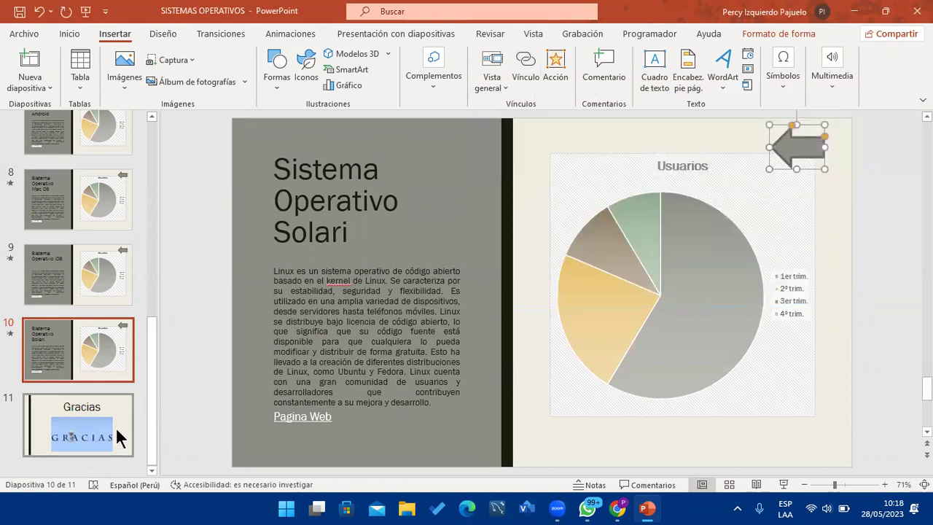
pyautogui.click(373, 36)
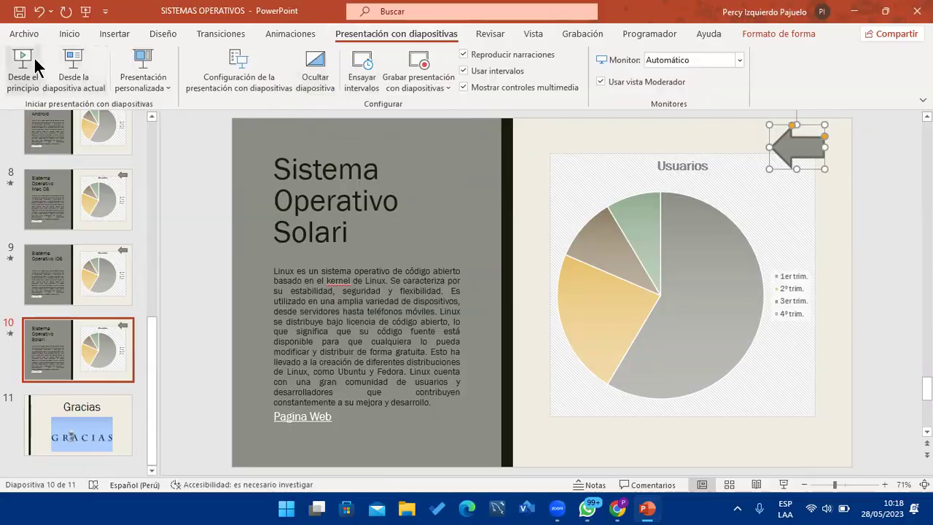
# Run the slideshow from the start, follow the Microsoft Windows link, and return via its back arrow.
pyautogui.click(22, 58)
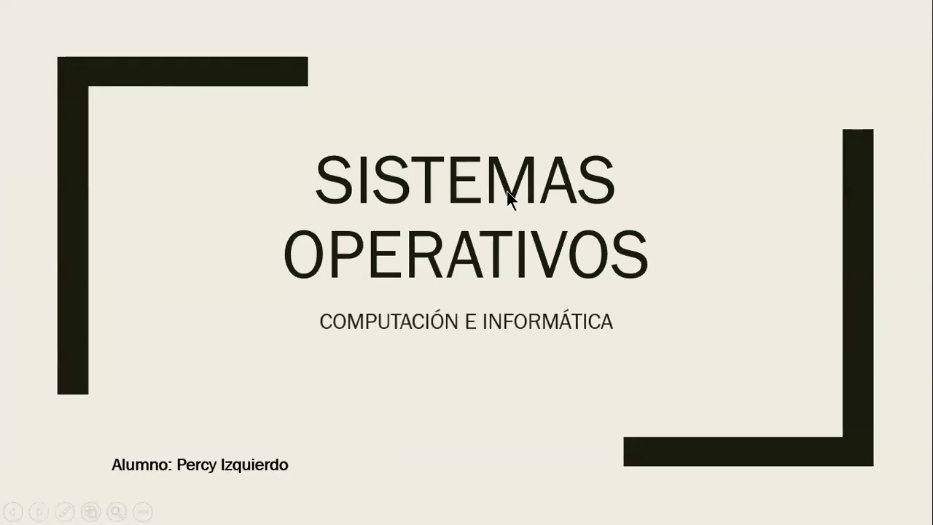
pyautogui.click(507, 191)
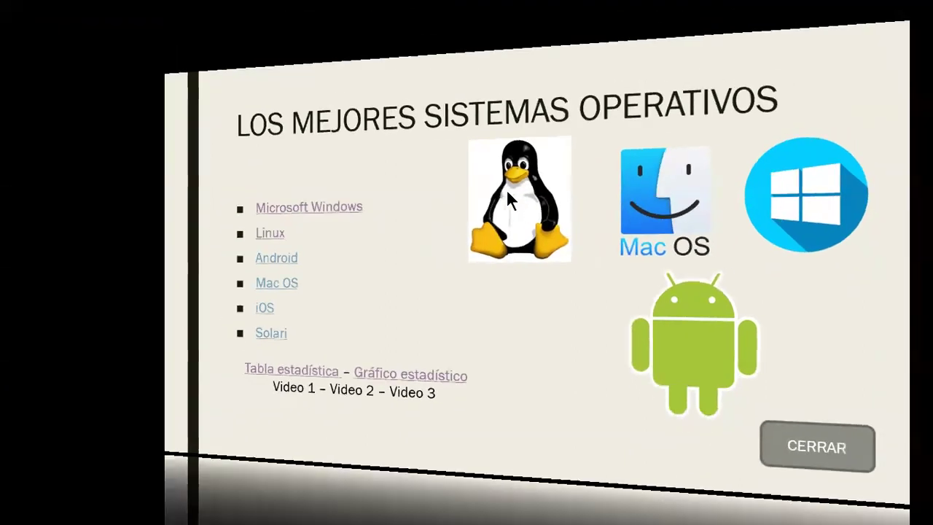
pyautogui.click(838, 95)
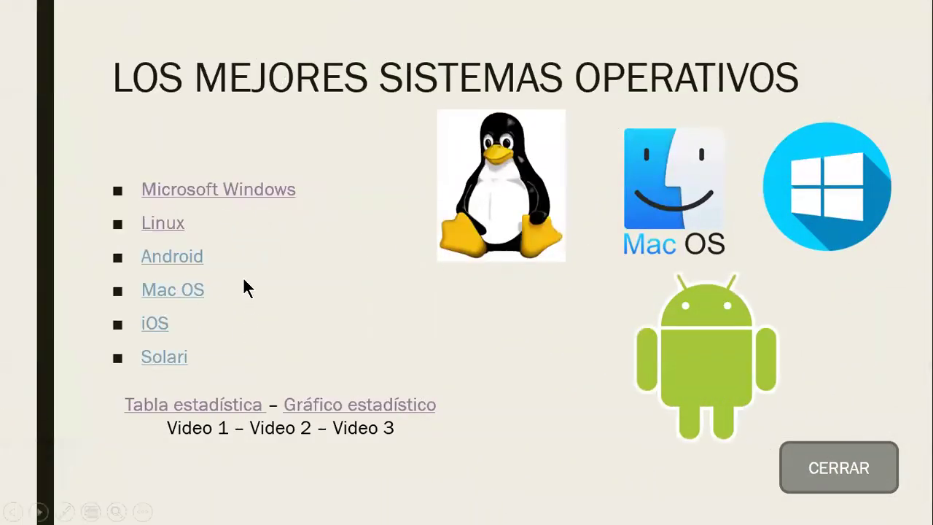
pyautogui.click(264, 195)
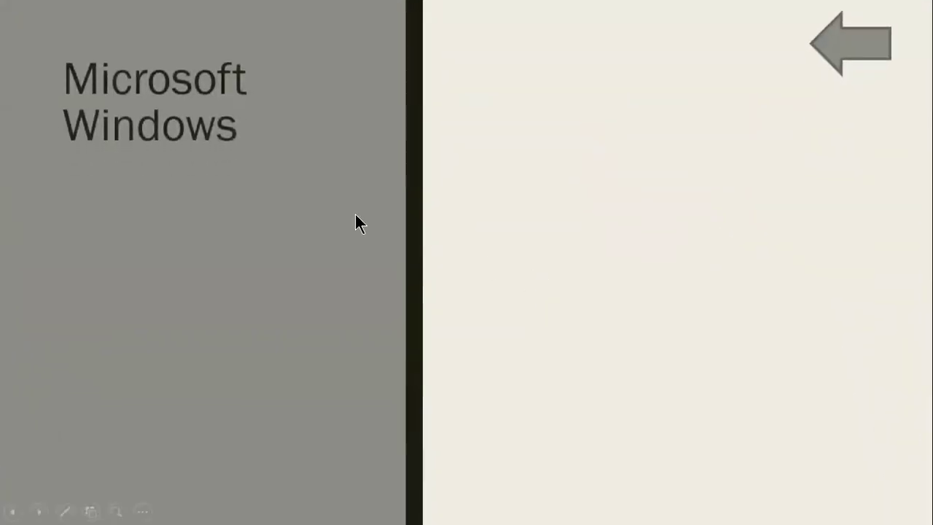
pyautogui.click(648, 258)
pyautogui.click(850, 48)
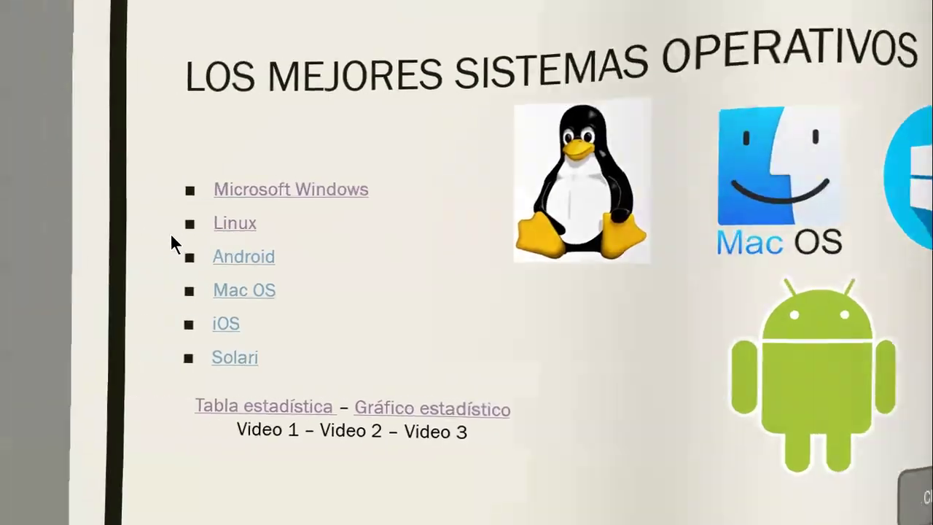
# Follow the Linux, Android and Mac OS links, returning via each back arrow, then open iOS.
pyautogui.click(234, 223)
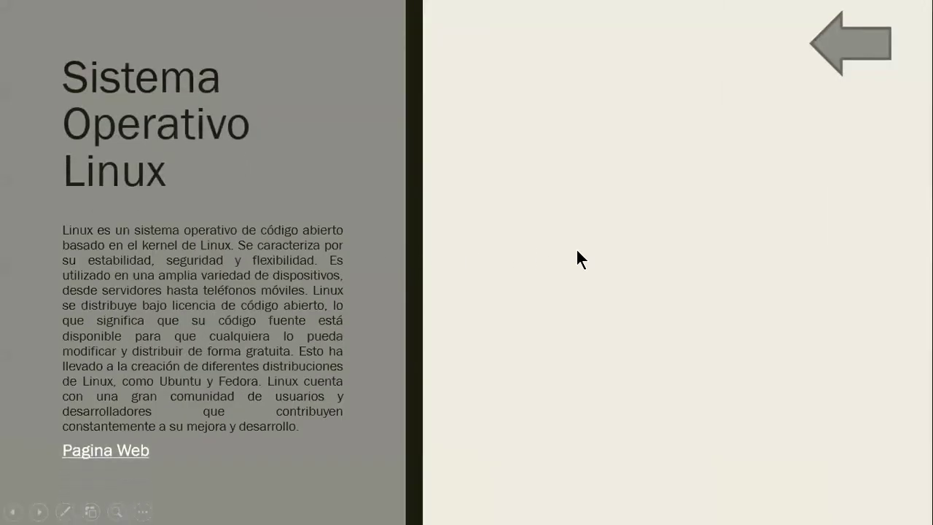
pyautogui.click(853, 49)
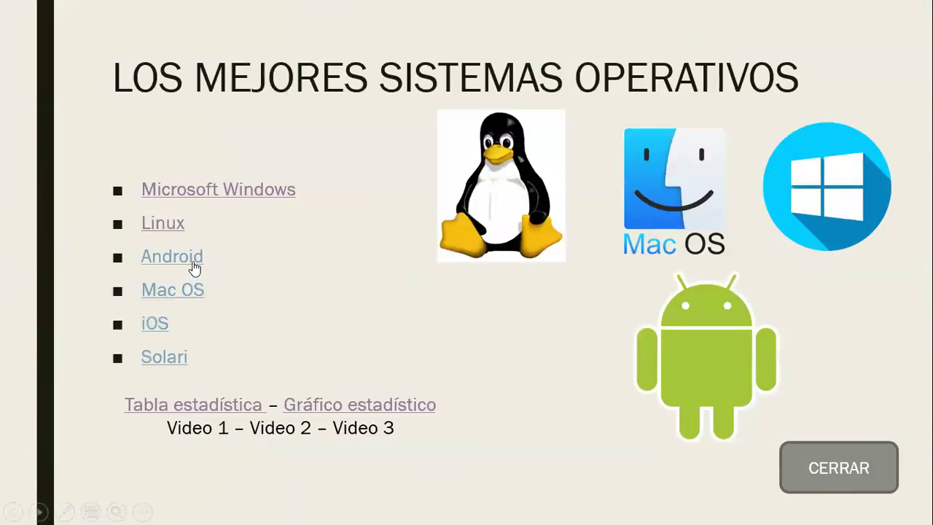
pyautogui.click(188, 253)
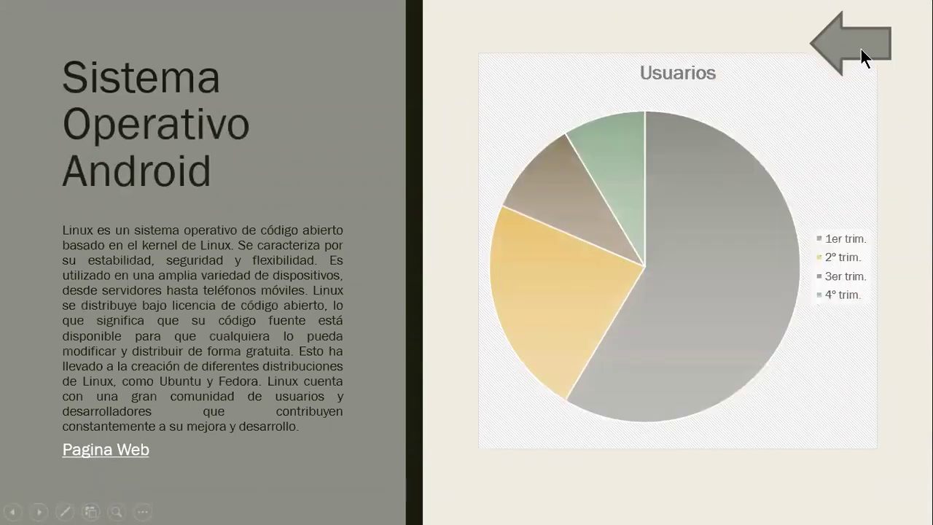
pyautogui.click(861, 48)
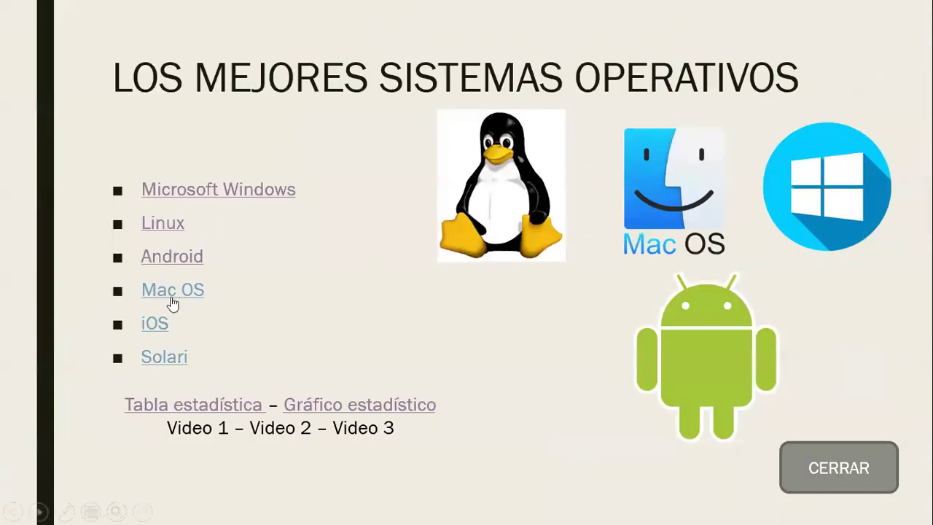
pyautogui.click(179, 287)
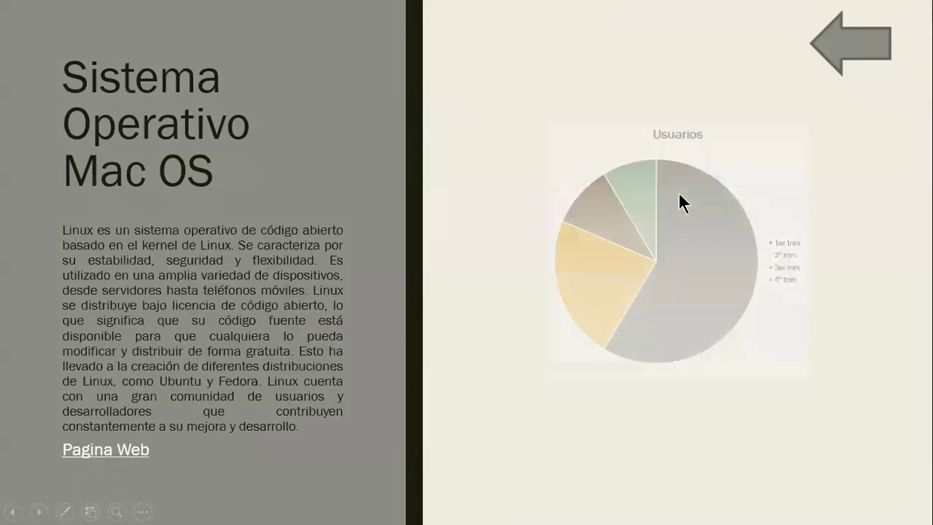
pyautogui.click(833, 64)
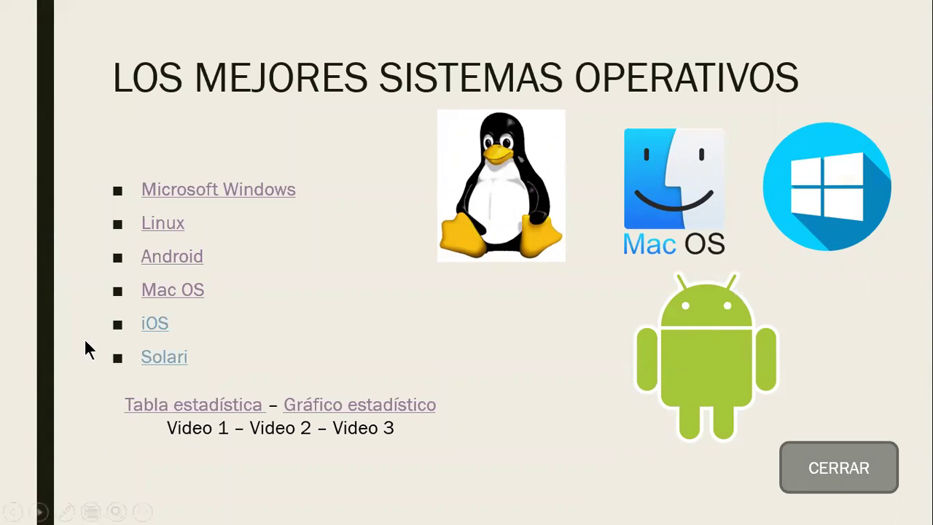
pyautogui.click(153, 326)
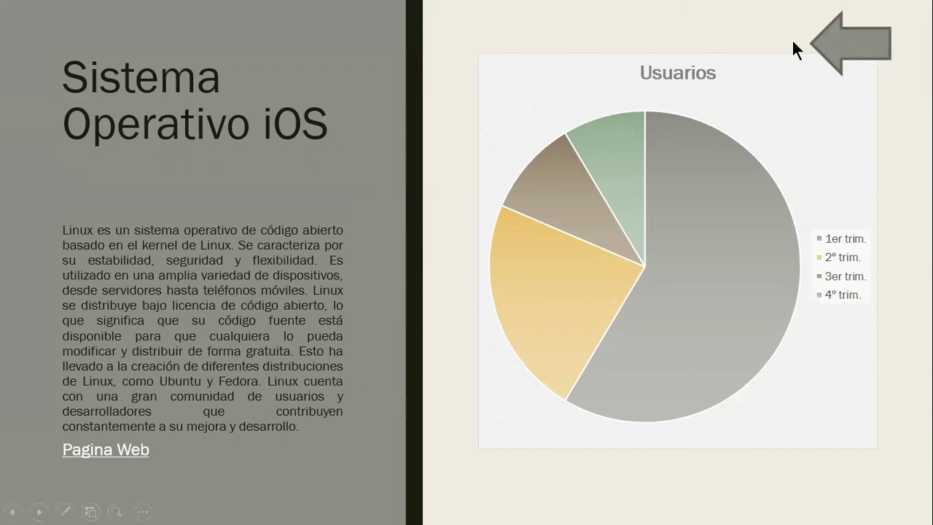
# Return from the iOS slide via its back arrow and end the slideshow with CERRAR.
pyautogui.click(819, 38)
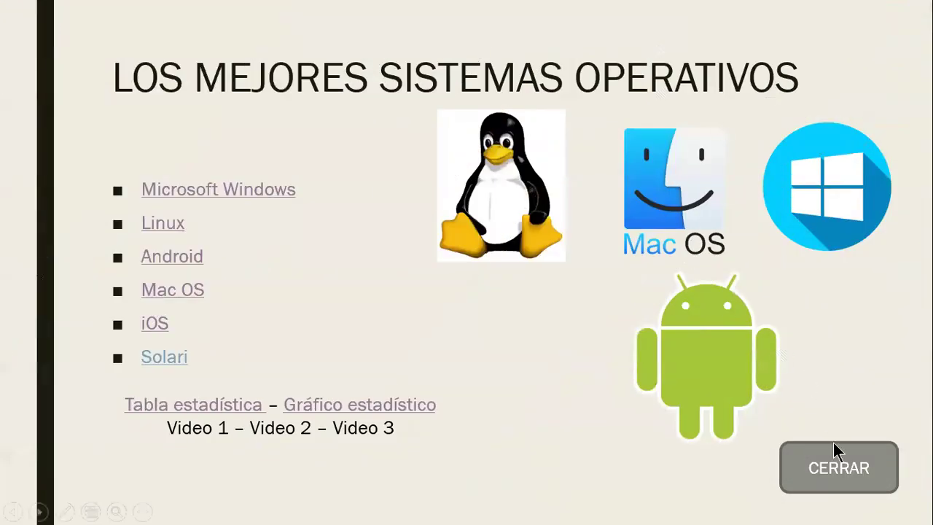
pyautogui.click(838, 467)
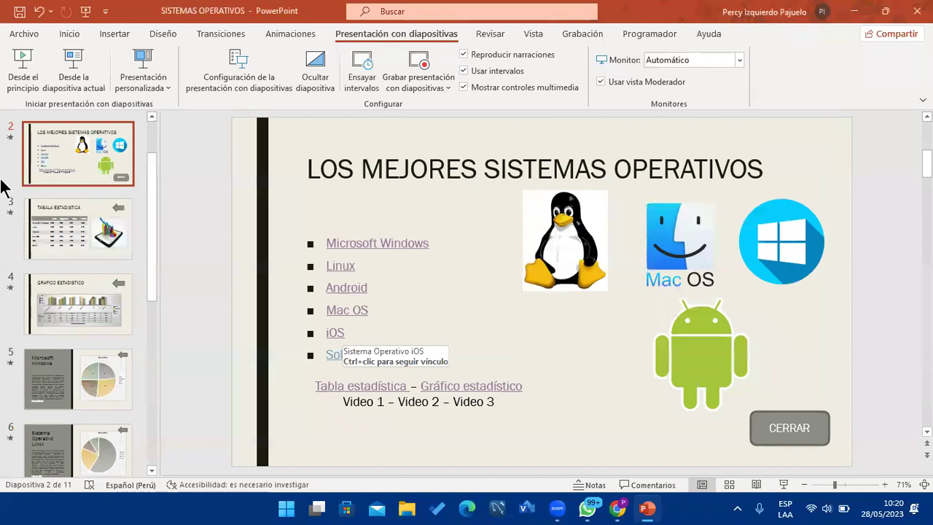
# Select the SISTEMAS OPERATIVOS title on slide 1 and show its animation settings.
pyautogui.click(68, 238)
pyautogui.scroll(1, 80, 200)
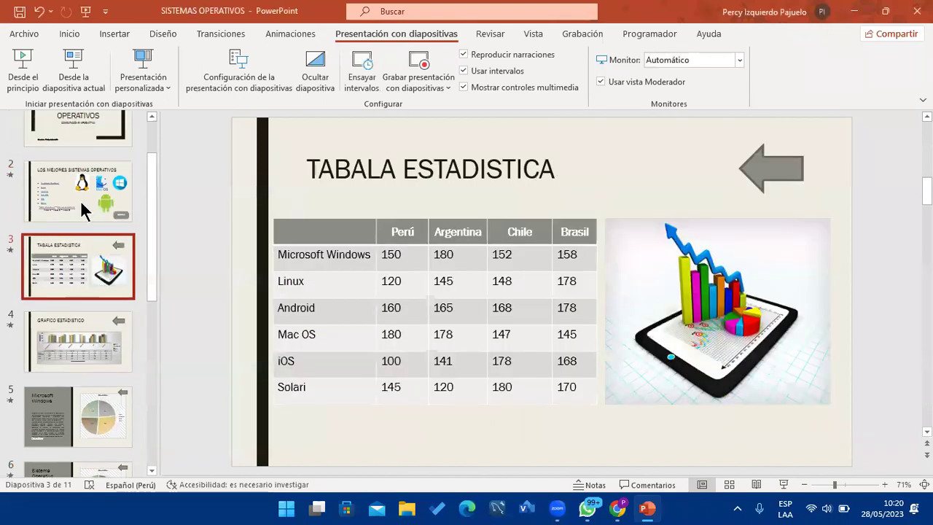
pyautogui.scroll(1, 91, 194)
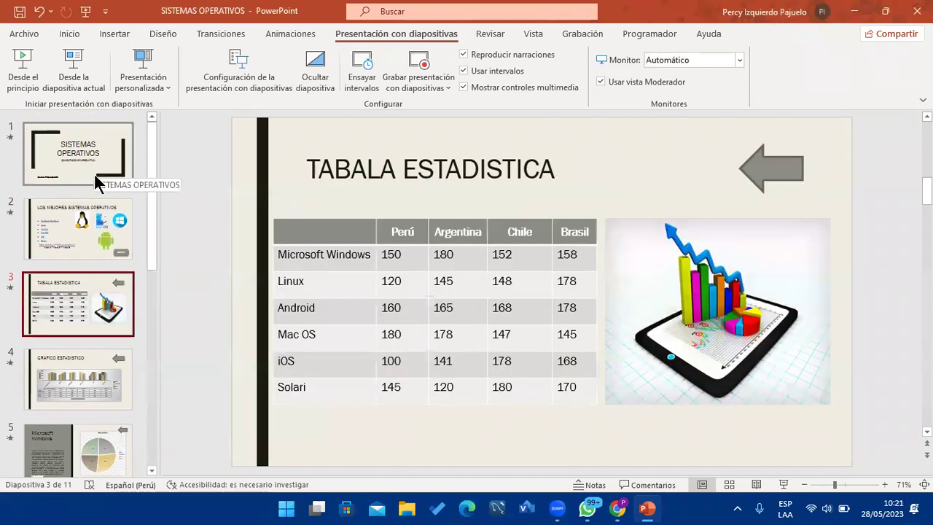
pyautogui.click(83, 162)
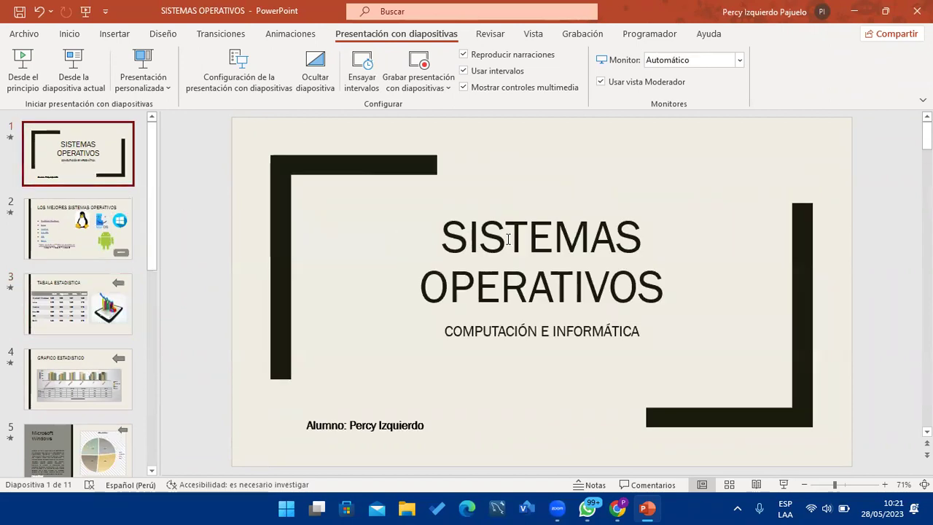
pyautogui.click(508, 239)
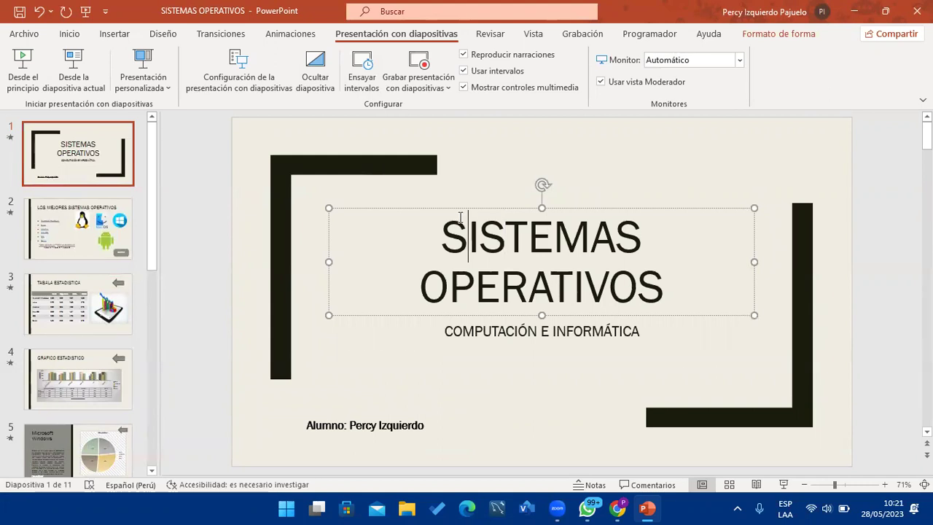
pyautogui.click(290, 35)
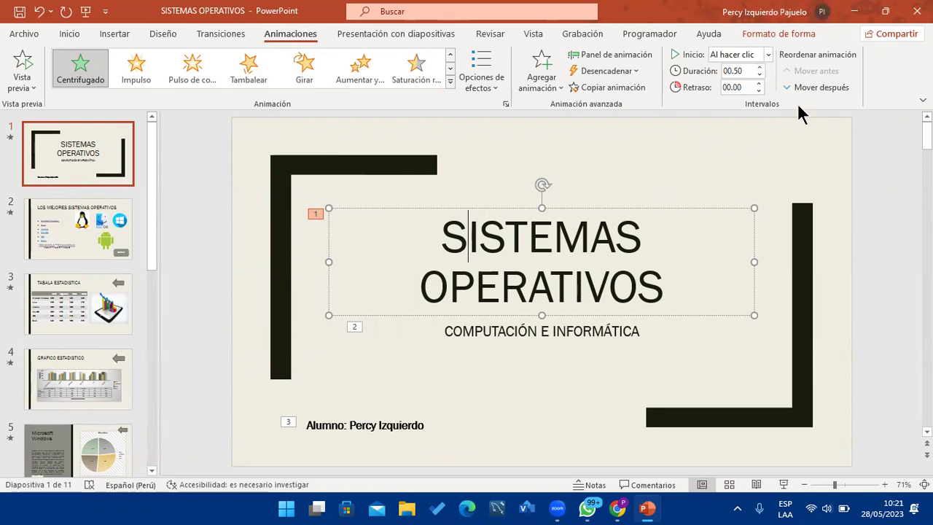
# Set the title, COMPUTACIÓN E INFORMÁTICA subtitle and Alumno box animations to Después de la anterior.
pyautogui.click(768, 55)
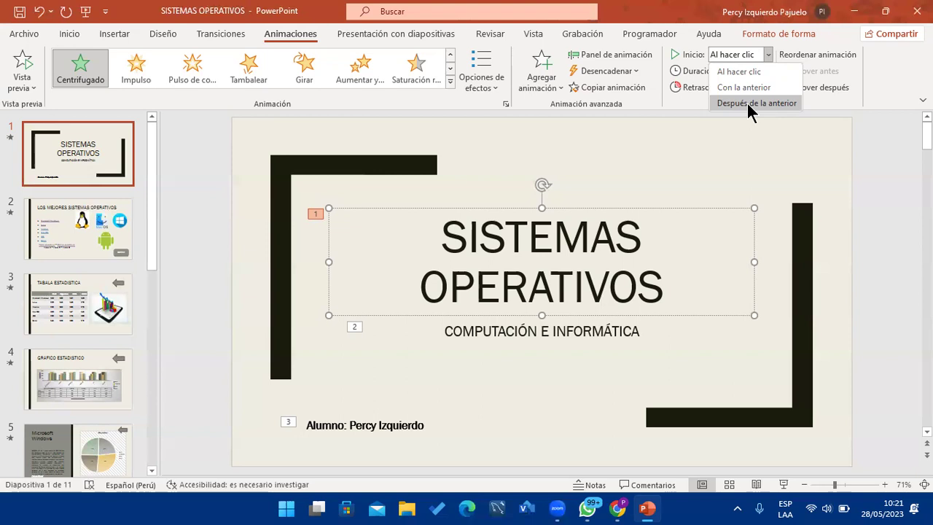
pyautogui.click(744, 99)
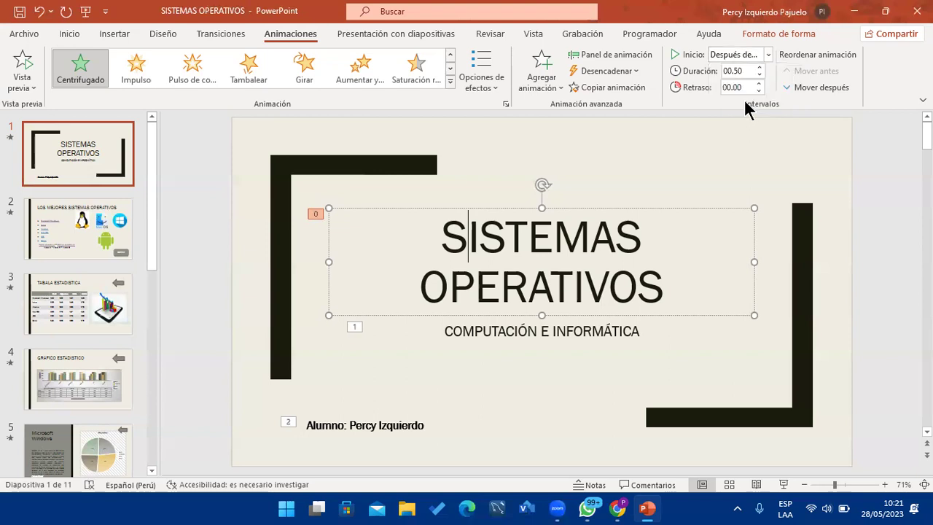
pyautogui.click(495, 341)
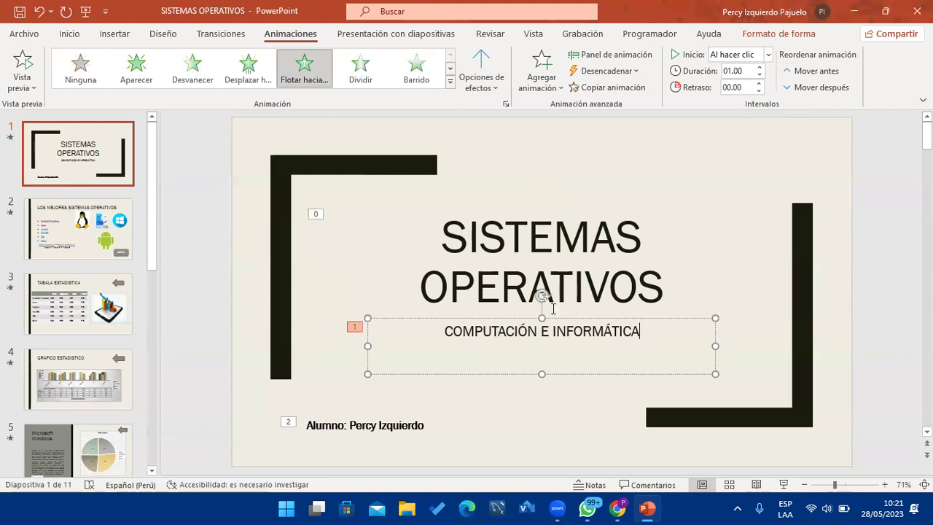
pyautogui.click(767, 54)
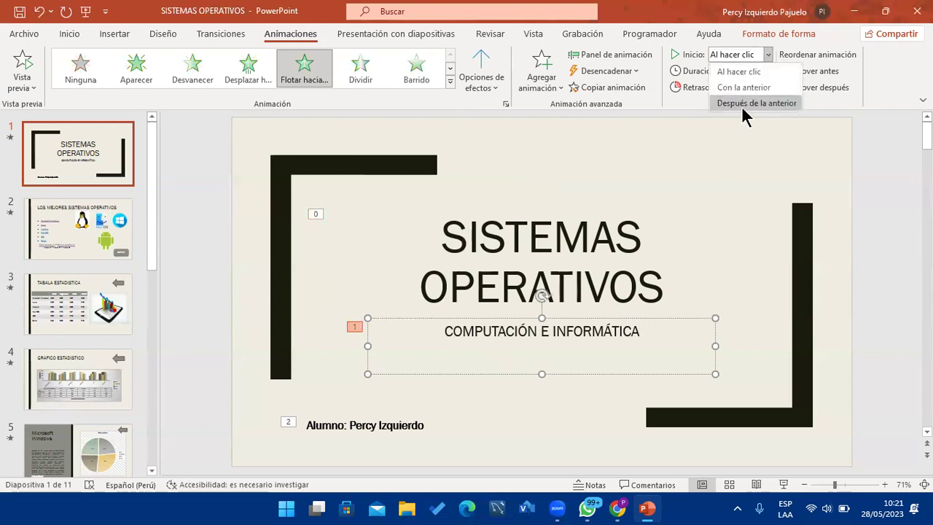
pyautogui.click(741, 104)
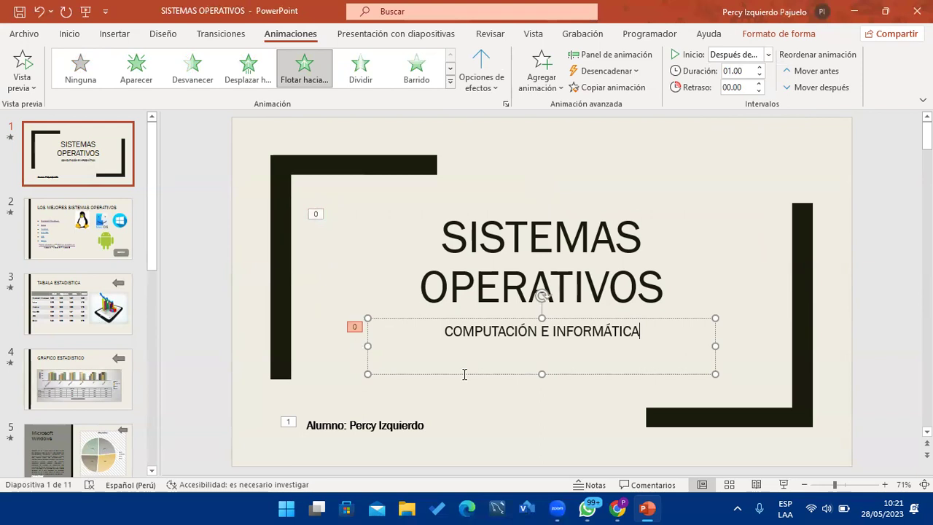
pyautogui.click(403, 422)
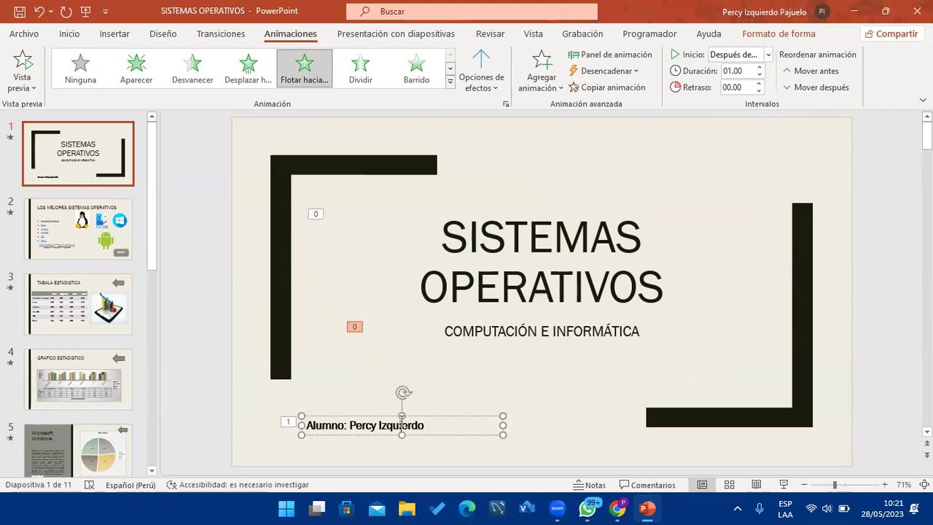
pyautogui.click(768, 55)
pyautogui.click(738, 98)
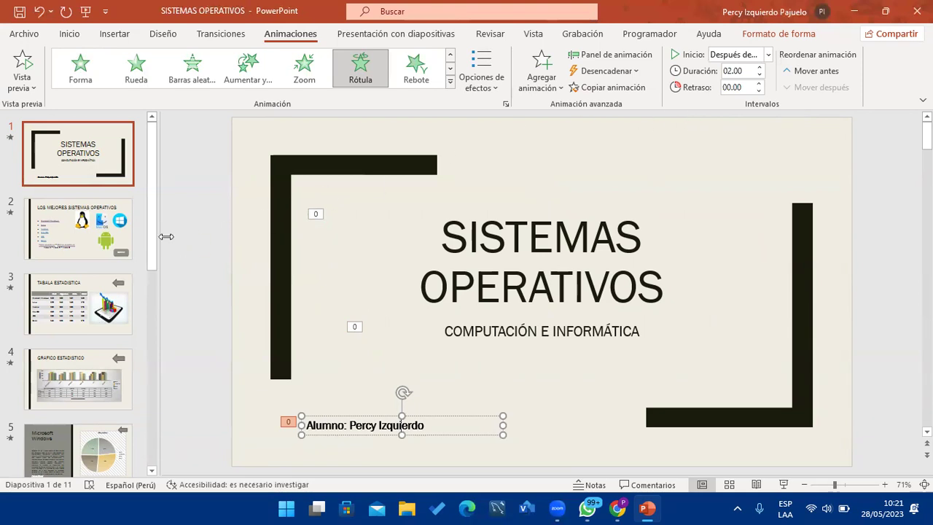
pyautogui.click(95, 219)
# Set the slide 2 title, operating-systems list and Linux penguin animations to Después de la anterior.
pyautogui.click(610, 158)
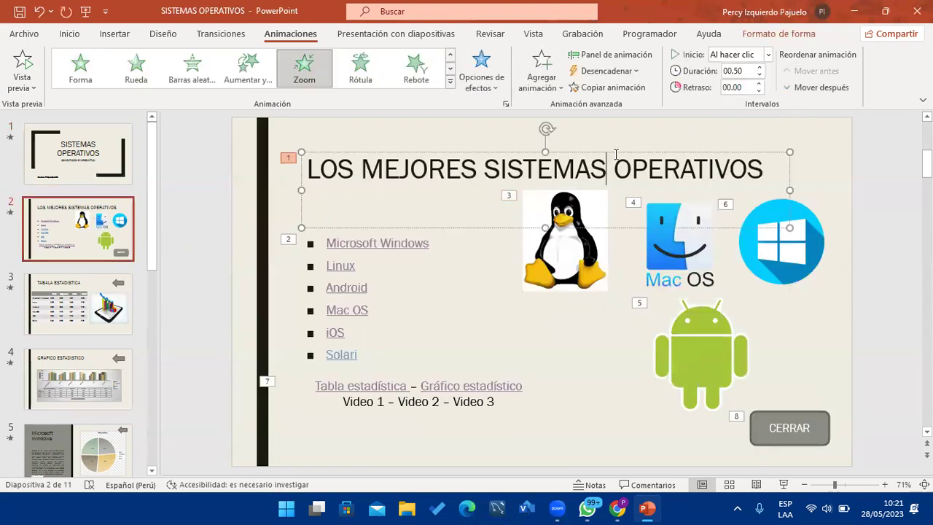
pyautogui.click(738, 55)
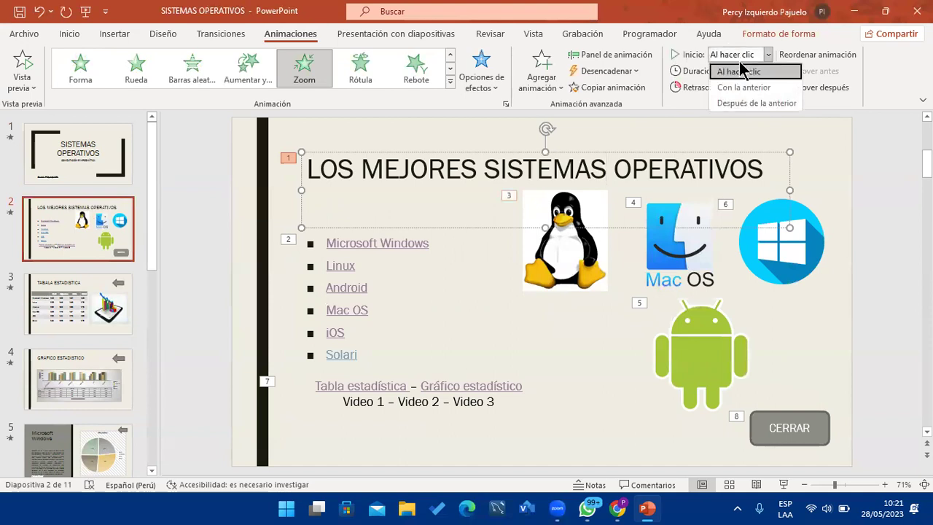
pyautogui.click(731, 100)
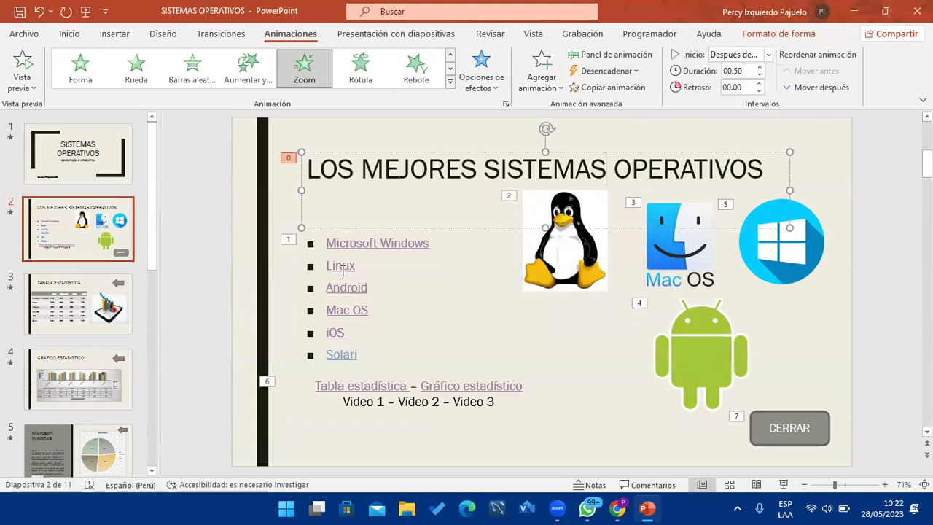
pyautogui.click(341, 265)
pyautogui.click(739, 55)
pyautogui.click(745, 100)
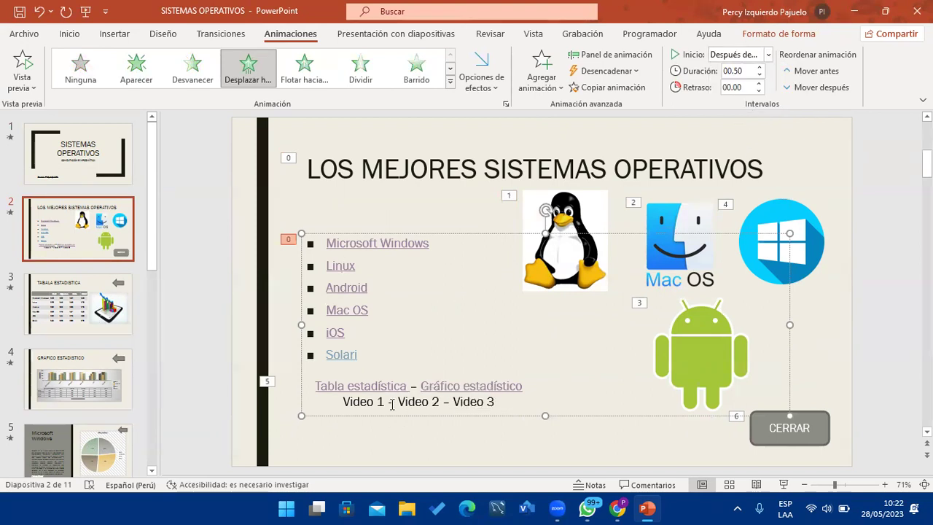
pyautogui.click(585, 209)
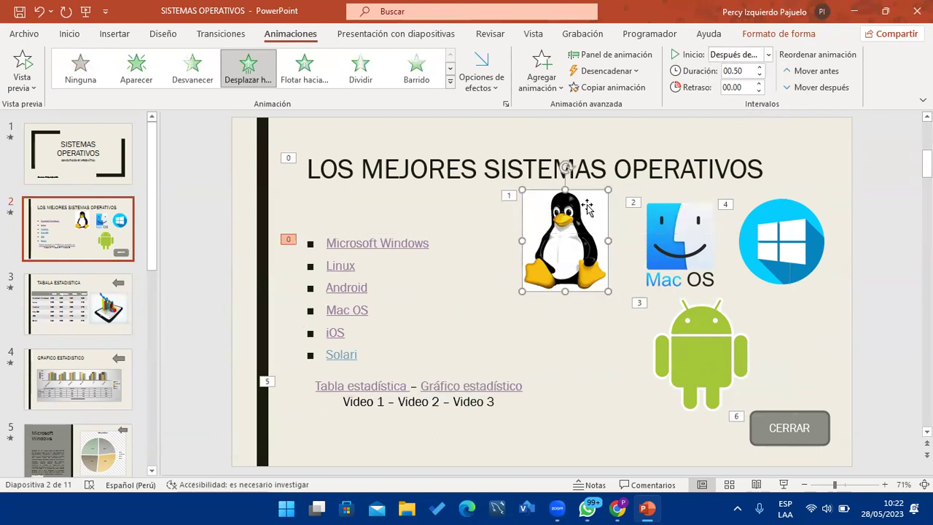
pyautogui.click(732, 57)
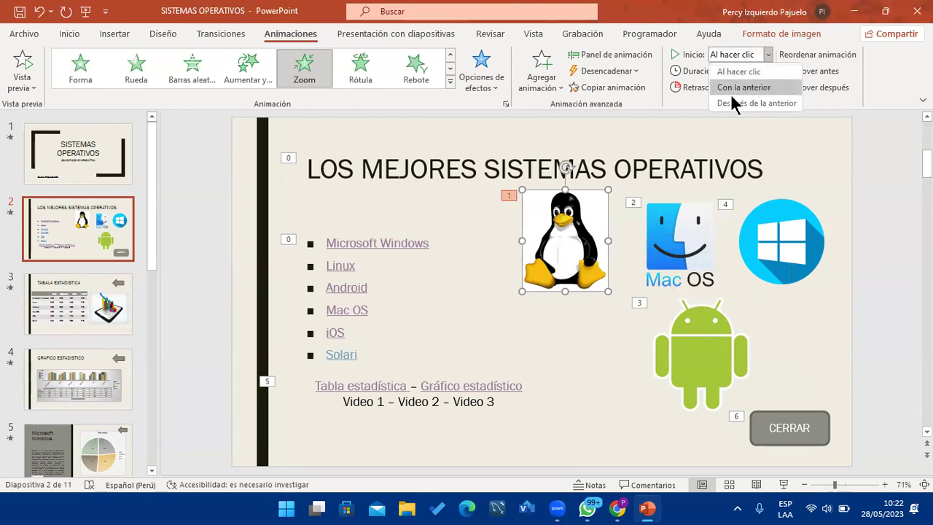
pyautogui.click(736, 107)
# Make the Mac OS, Windows and Android logo animations start after the previous one.
pyautogui.click(695, 216)
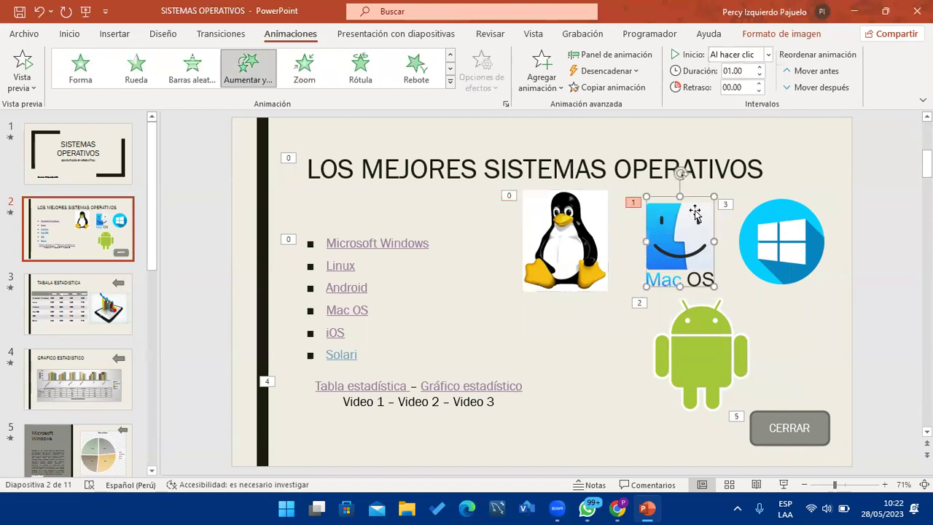
pyautogui.click(754, 59)
pyautogui.click(744, 95)
pyautogui.click(767, 227)
pyautogui.click(733, 56)
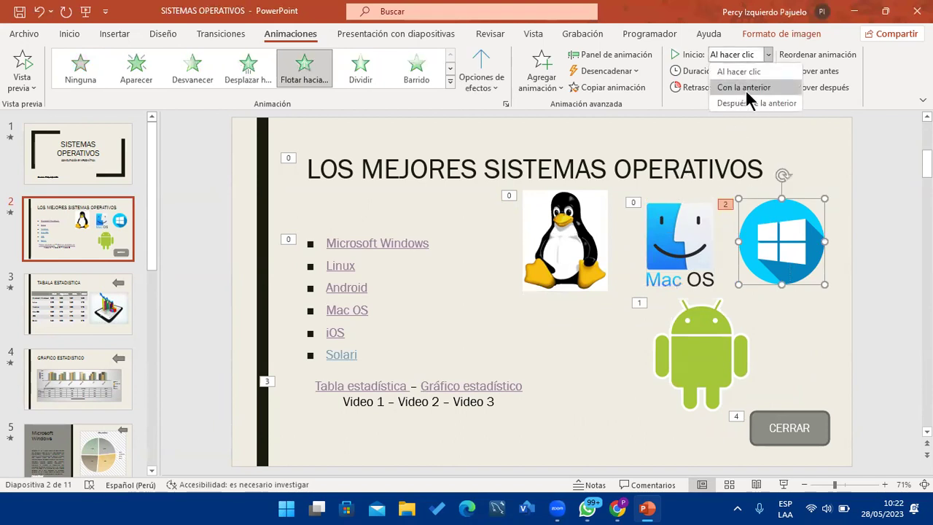
pyautogui.click(742, 100)
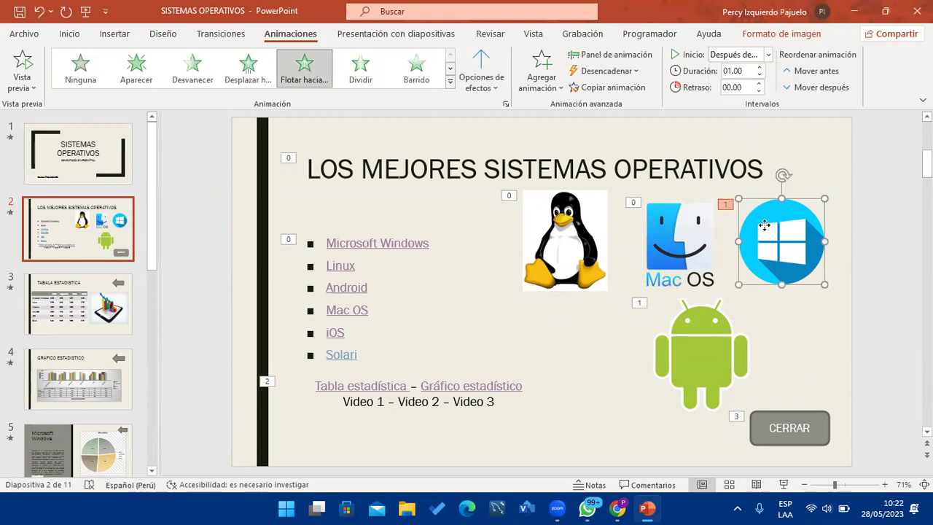
pyautogui.click(742, 55)
pyautogui.click(742, 56)
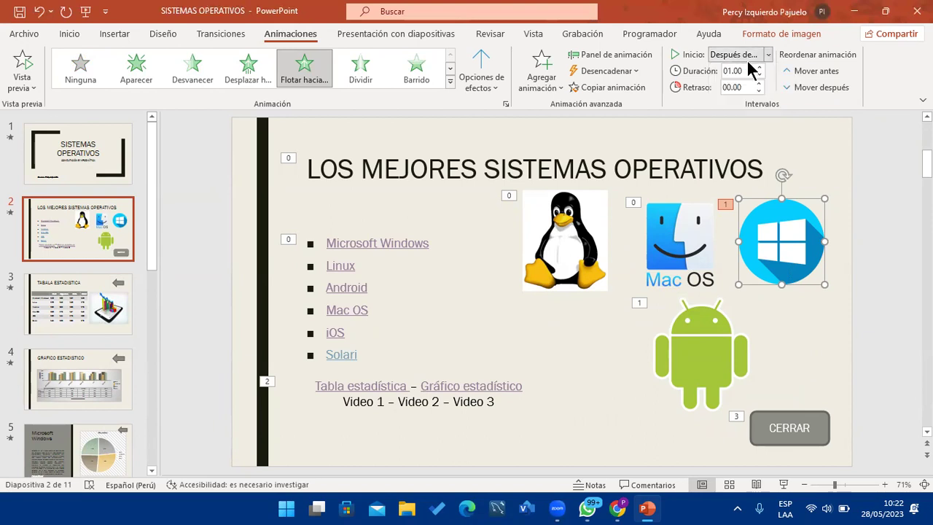
pyautogui.click(703, 340)
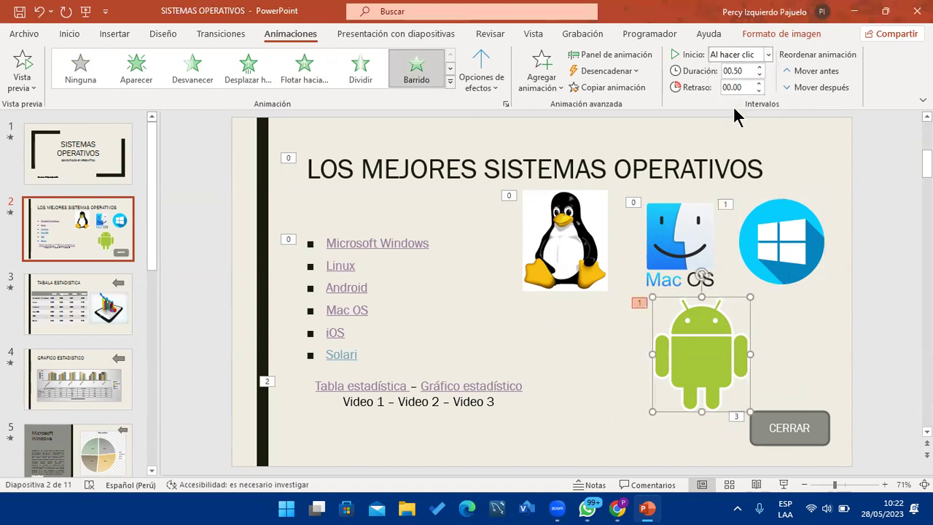
pyautogui.click(758, 60)
pyautogui.click(751, 104)
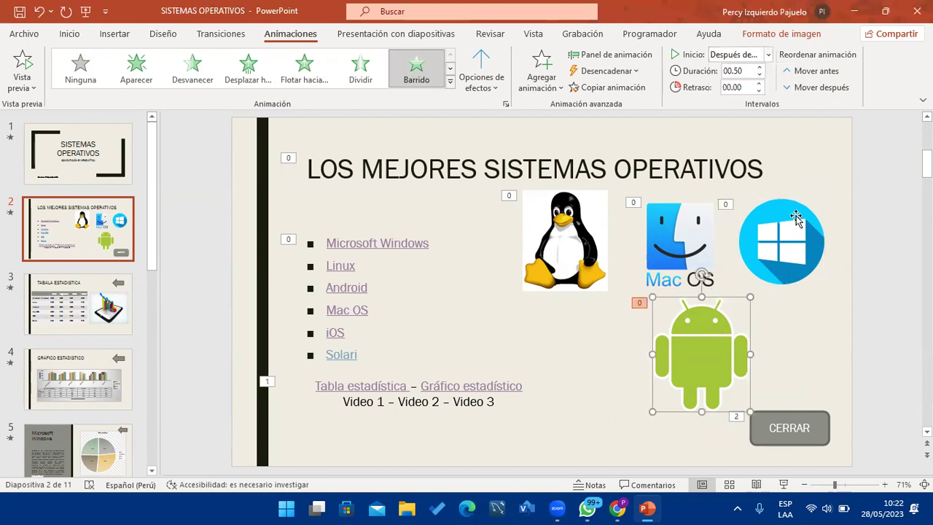
# Set the Tabla estadística/Video links text and CERRAR button animations to start after the previous one.
pyautogui.click(795, 219)
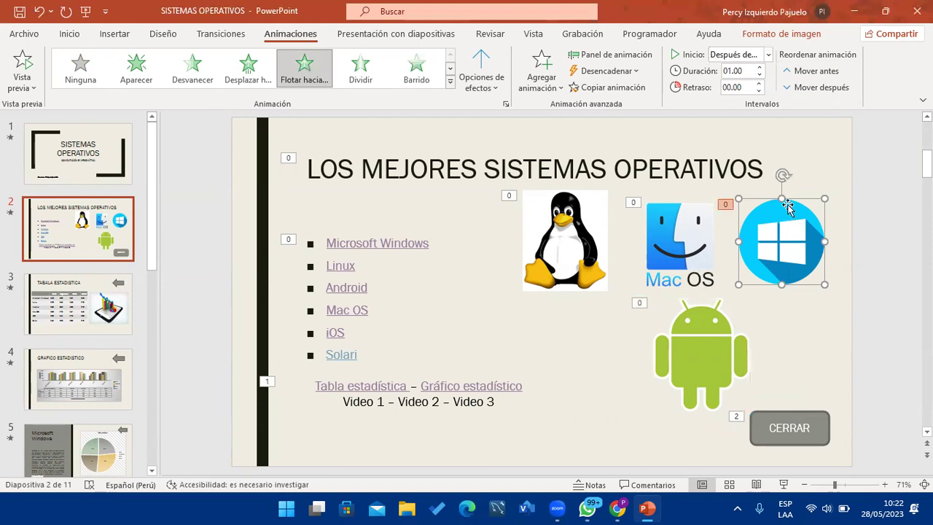
pyautogui.click(790, 424)
pyautogui.click(500, 386)
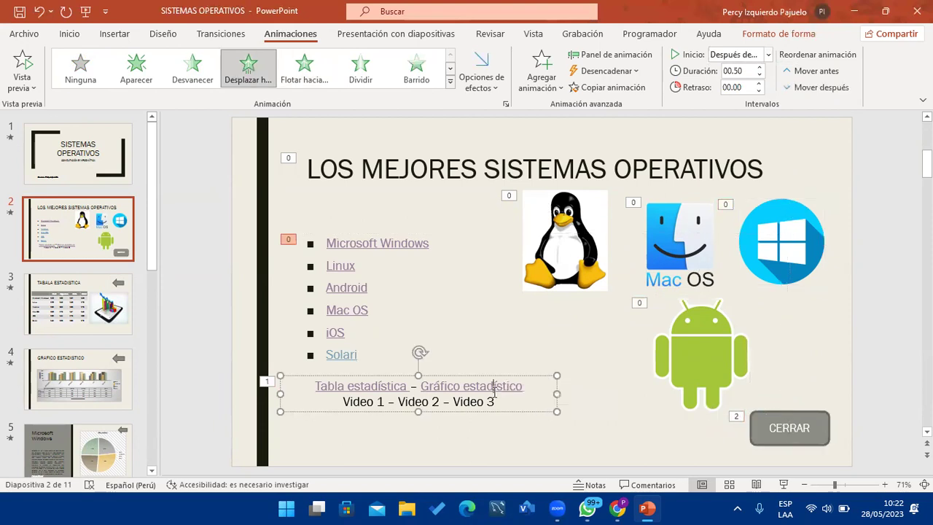
pyautogui.click(730, 57)
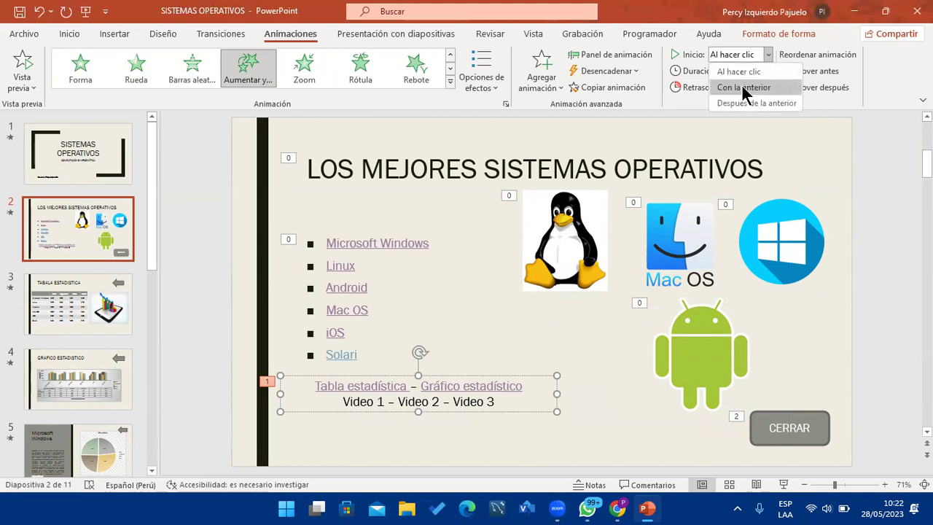
pyautogui.click(743, 103)
pyautogui.click(791, 422)
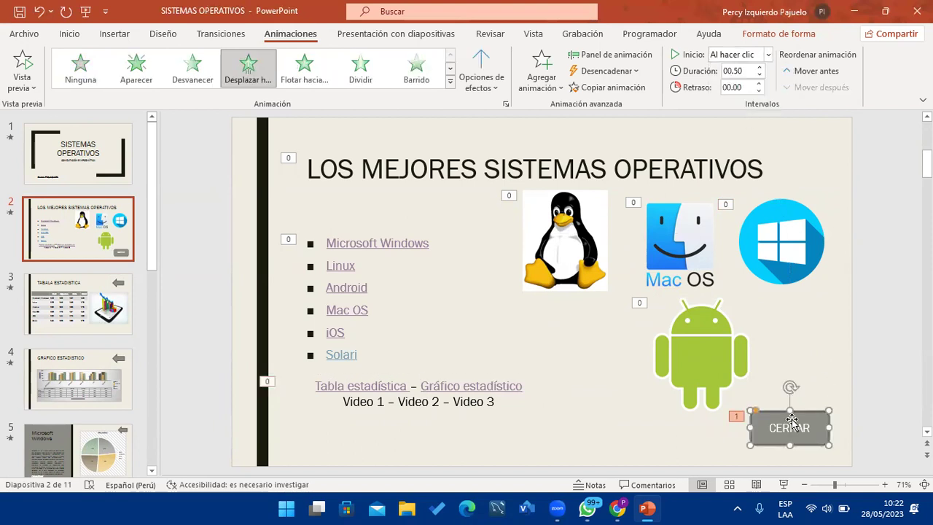
pyautogui.click(758, 64)
pyautogui.click(762, 99)
# On the TABALA ESTADISTICA slide, set the title and data table animations to Después de la anterior.
pyautogui.click(61, 326)
pyautogui.click(497, 177)
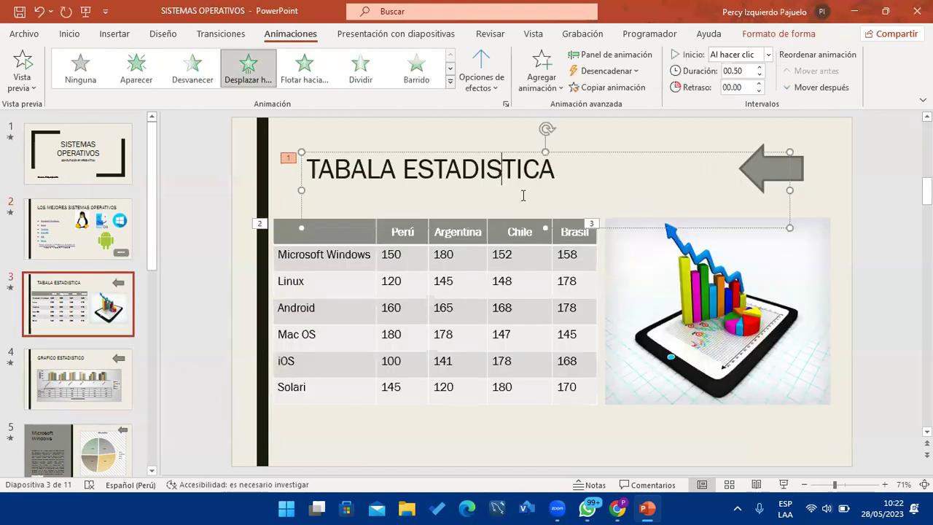
pyautogui.click(767, 55)
pyautogui.click(739, 103)
pyautogui.click(369, 278)
pyautogui.click(736, 56)
pyautogui.click(736, 103)
# Give the back arrow an entrance animation; make it and the chart picture follow the previous one.
pyautogui.click(761, 171)
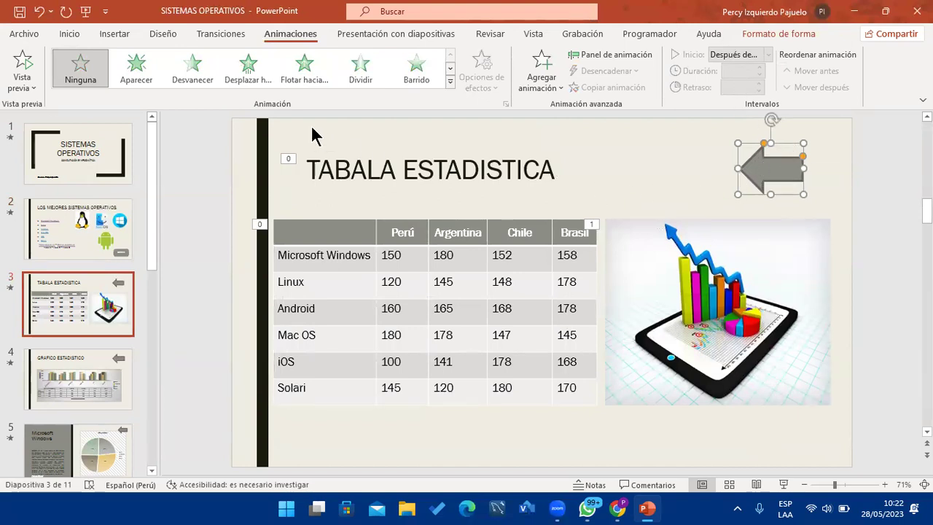
pyautogui.click(248, 70)
pyautogui.click(758, 55)
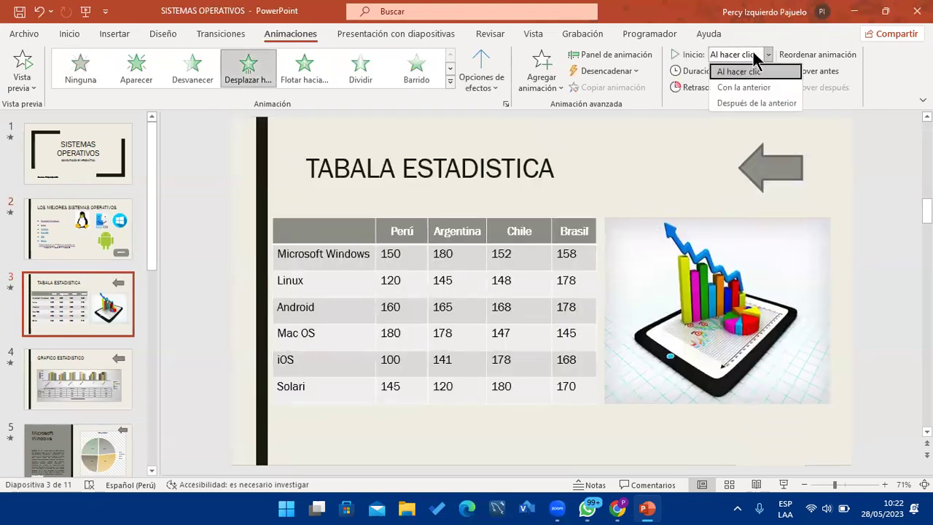
pyautogui.click(754, 102)
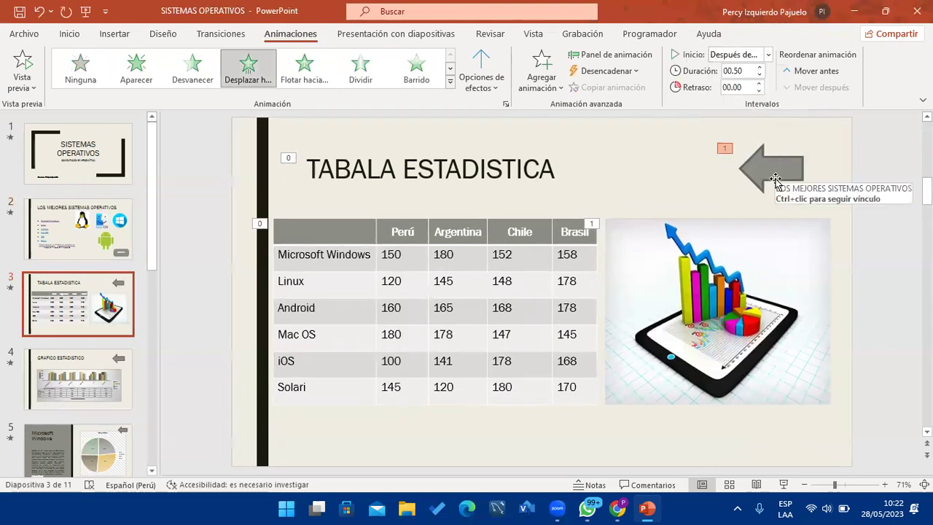
pyautogui.click(738, 301)
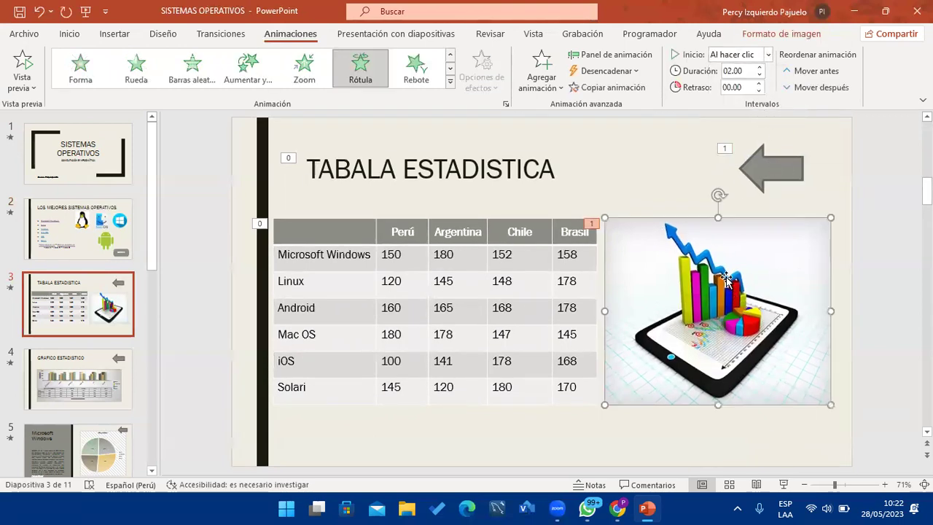
pyautogui.click(738, 55)
pyautogui.click(754, 100)
# On GRAFICO ESTADISTICO, set the title and bar chart animations to Después de la anterior.
pyautogui.click(113, 394)
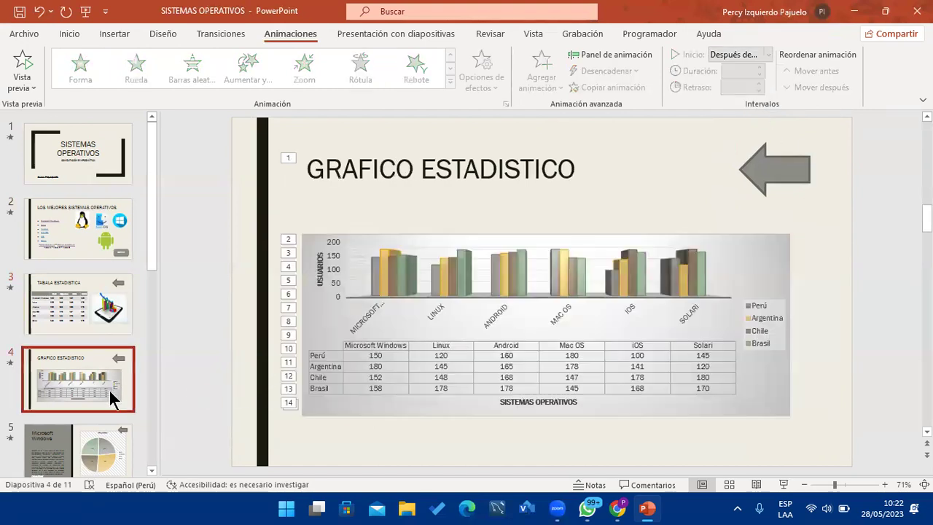
pyautogui.click(436, 164)
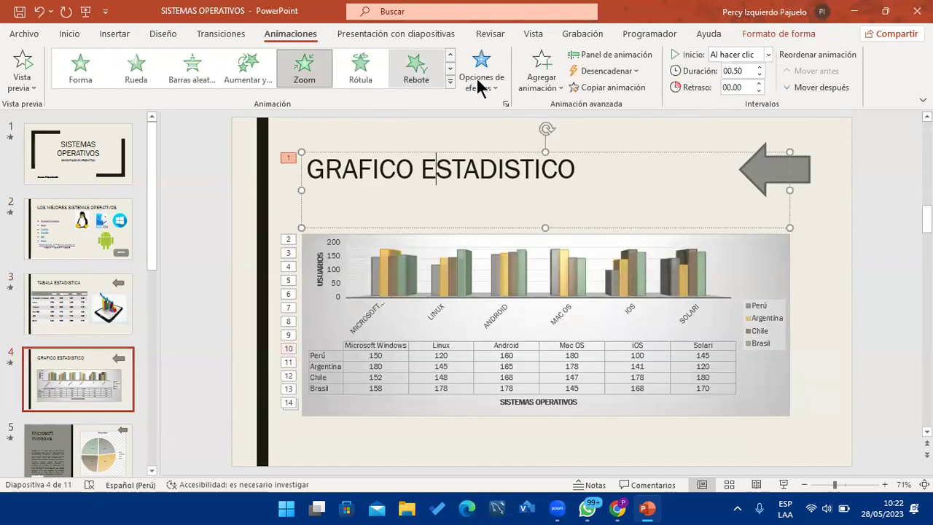
pyautogui.click(751, 50)
pyautogui.click(754, 110)
pyautogui.click(571, 264)
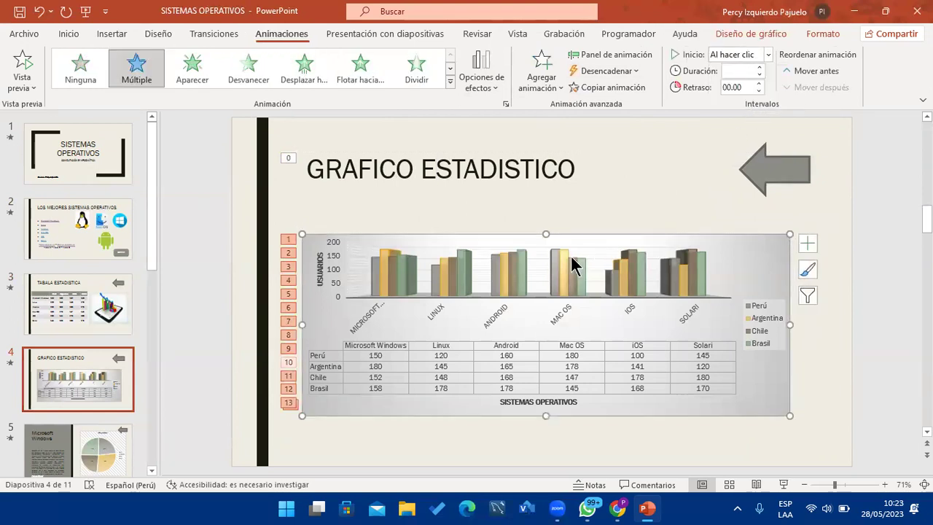
pyautogui.click(743, 53)
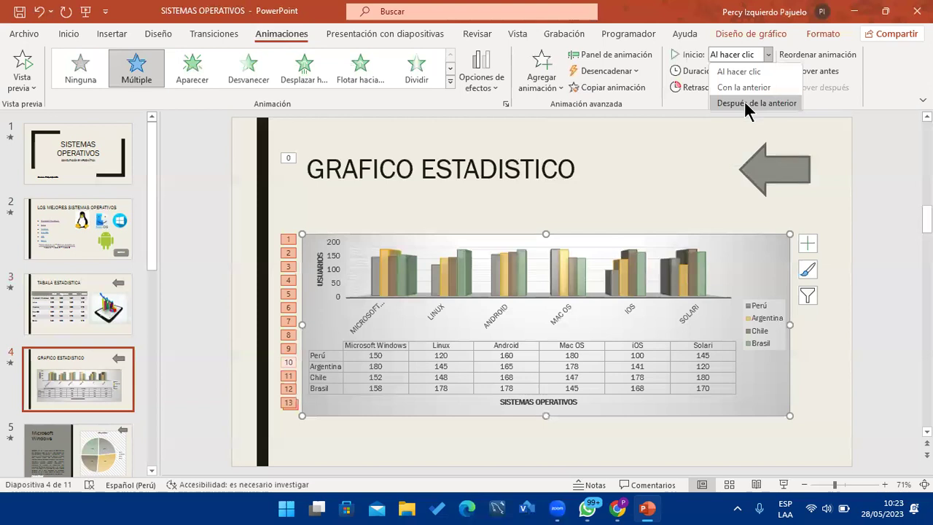
pyautogui.click(750, 102)
# Give the back arrow a Flotar entrance that starts after the previous animation.
pyautogui.click(783, 157)
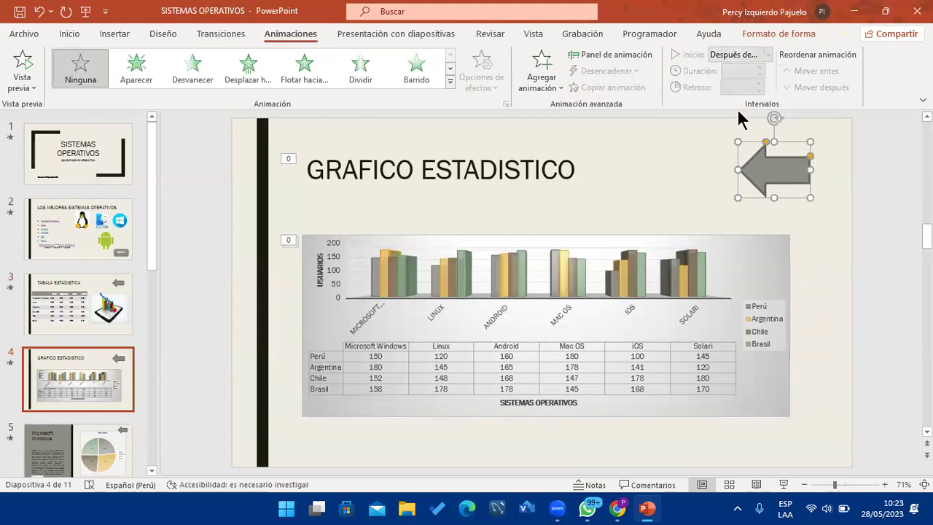
pyautogui.click(330, 72)
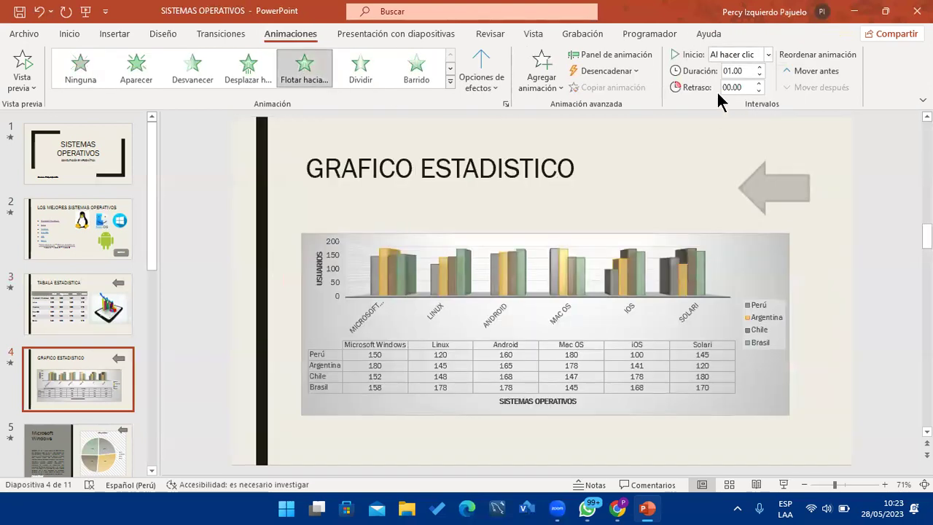
pyautogui.click(748, 55)
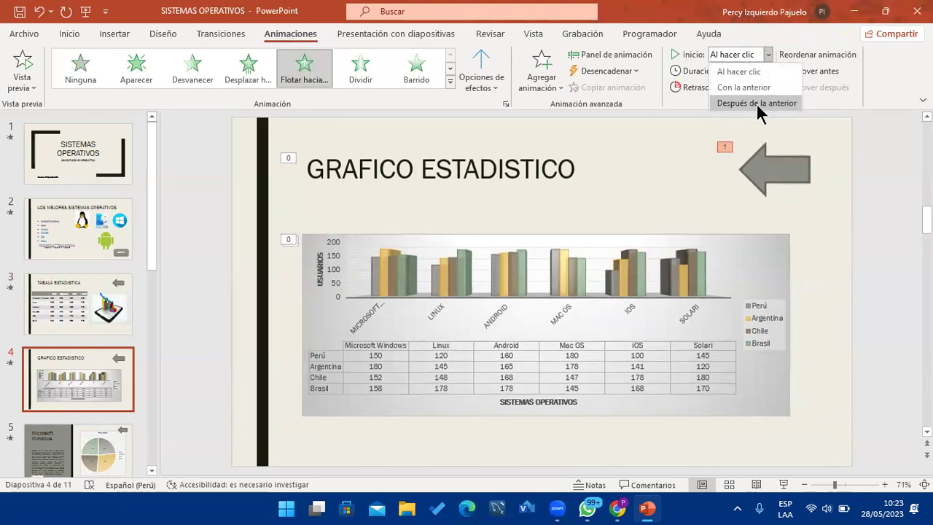
pyautogui.click(755, 102)
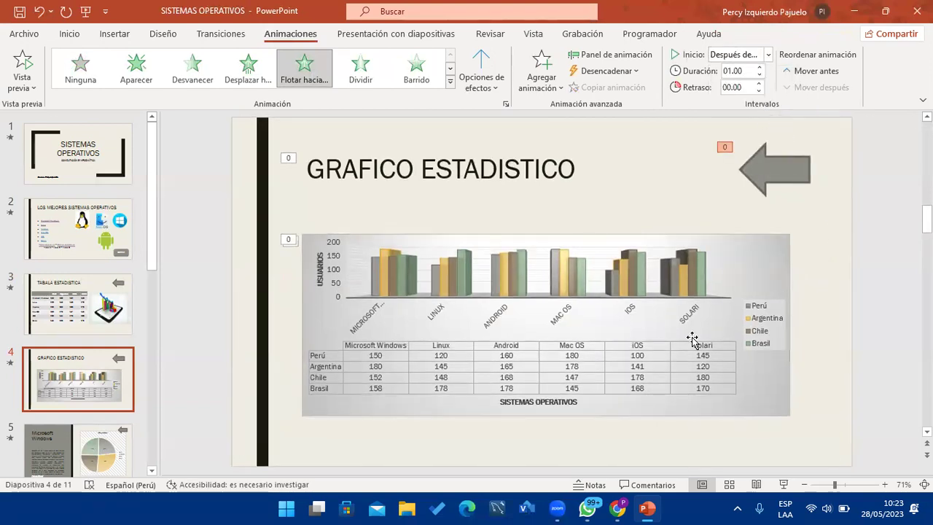
pyautogui.click(116, 452)
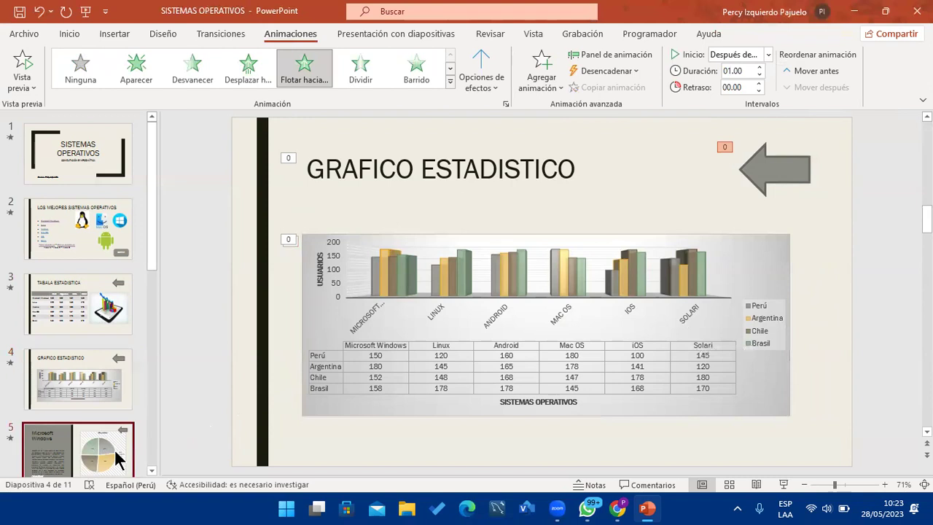
# On the Microsoft Windows slide, set the title, description and Pagina Oficial link to Después de la anterior, and the chart to Con la anterior.
pyautogui.click(377, 179)
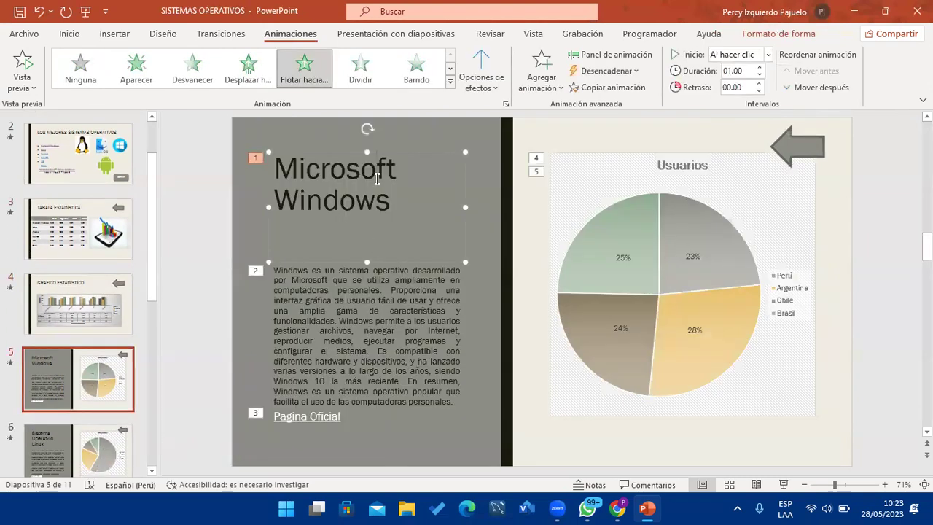
pyautogui.click(735, 55)
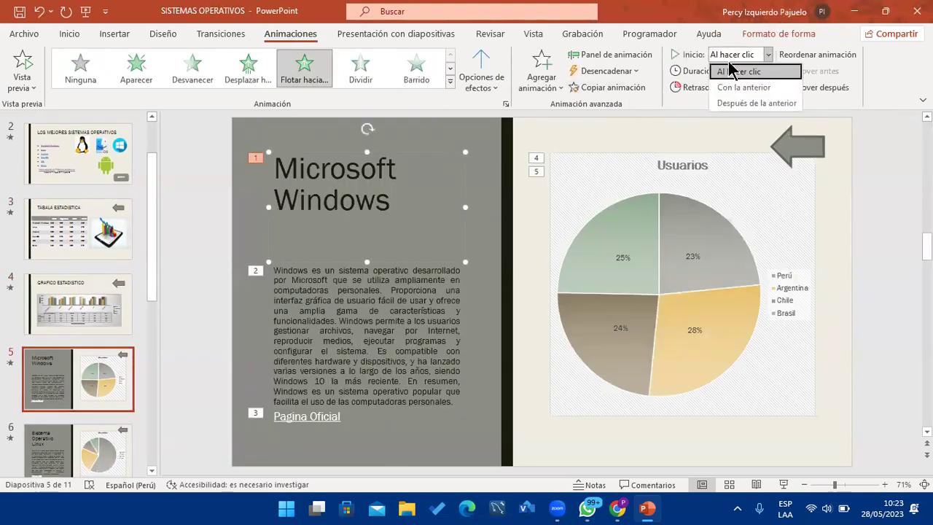
pyautogui.click(723, 103)
pyautogui.click(310, 291)
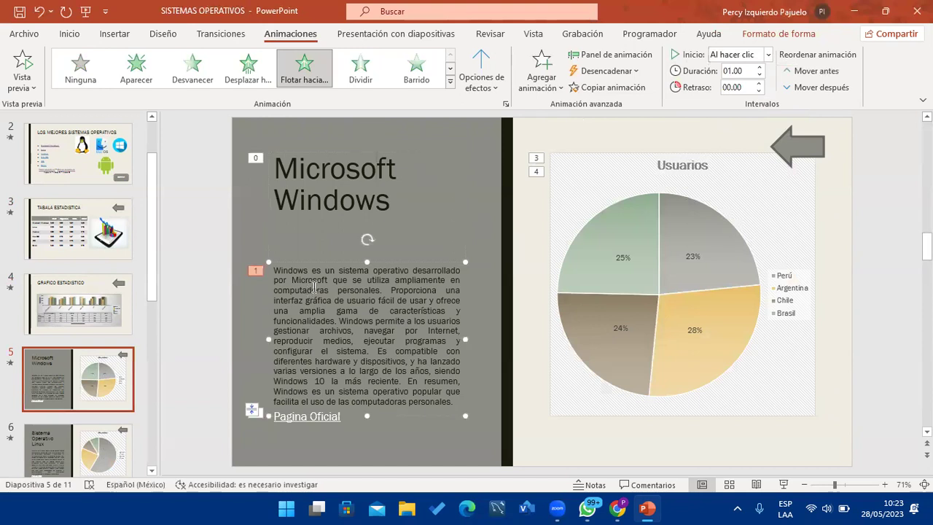
pyautogui.click(736, 55)
pyautogui.click(758, 110)
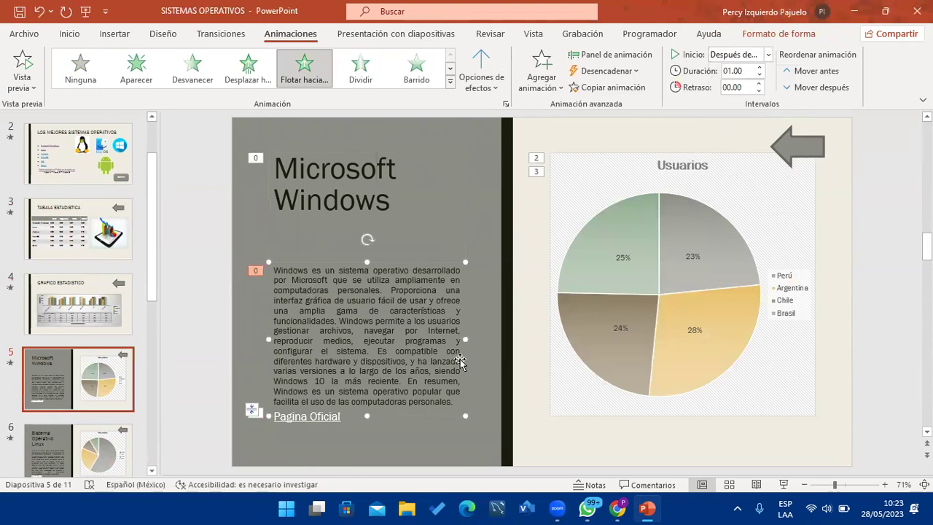
pyautogui.click(306, 422)
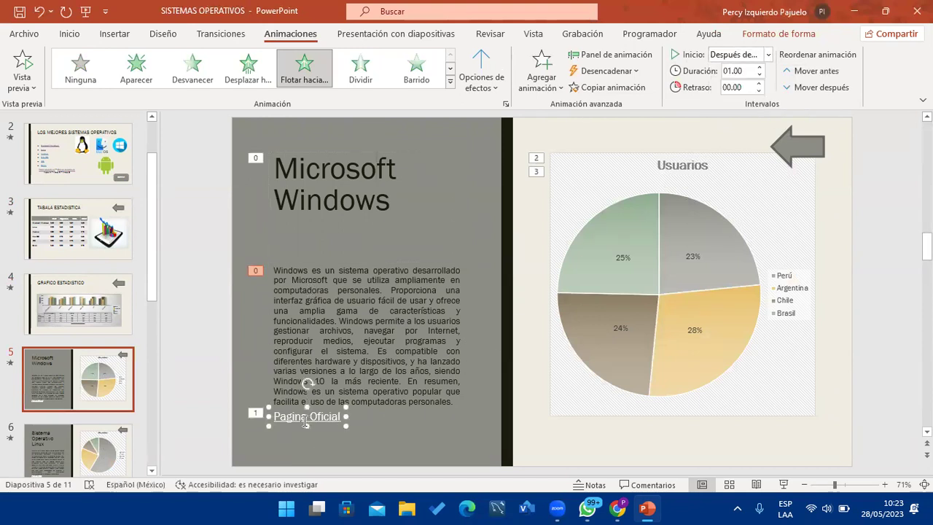
pyautogui.click(752, 52)
pyautogui.click(743, 99)
pyautogui.click(709, 169)
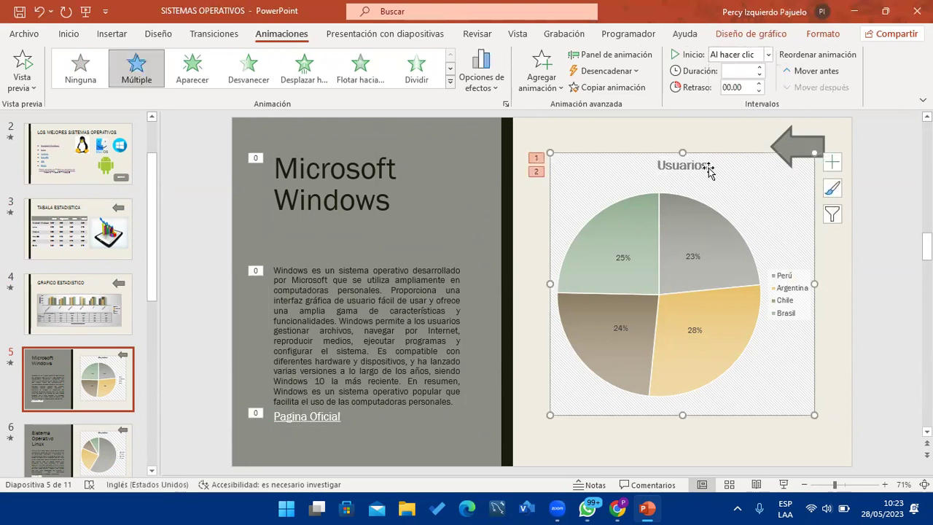
pyautogui.click(761, 55)
pyautogui.click(756, 86)
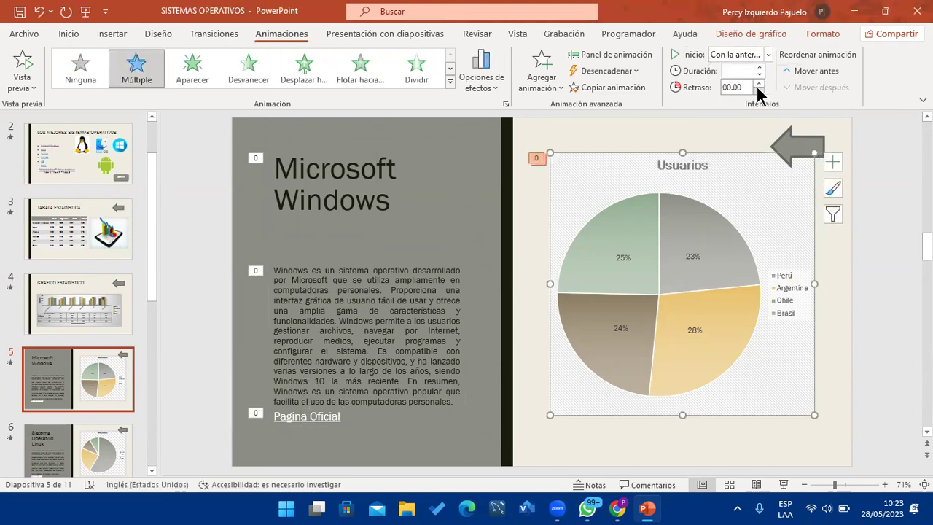
# Give the back arrow a Desplazar hacia entrance that starts Después de la anterior, then open the Linux slide.
pyautogui.click(801, 145)
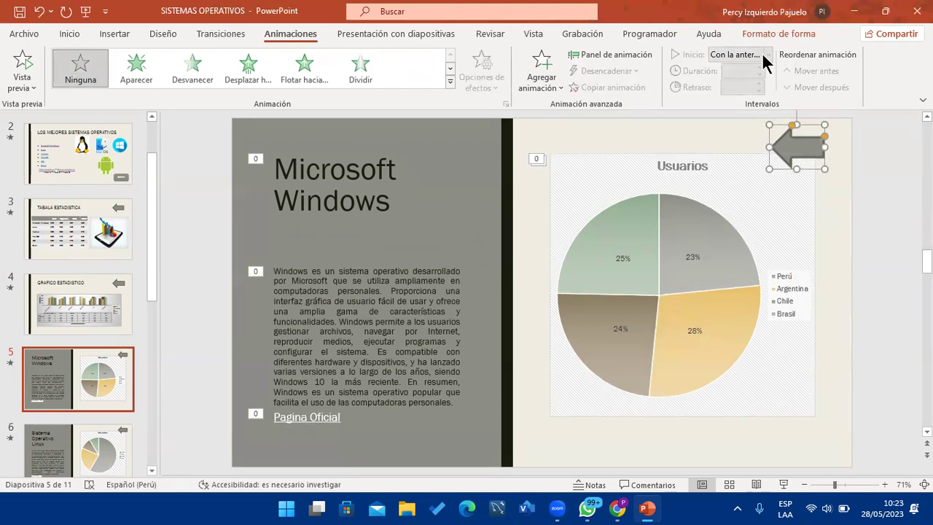
pyautogui.click(255, 70)
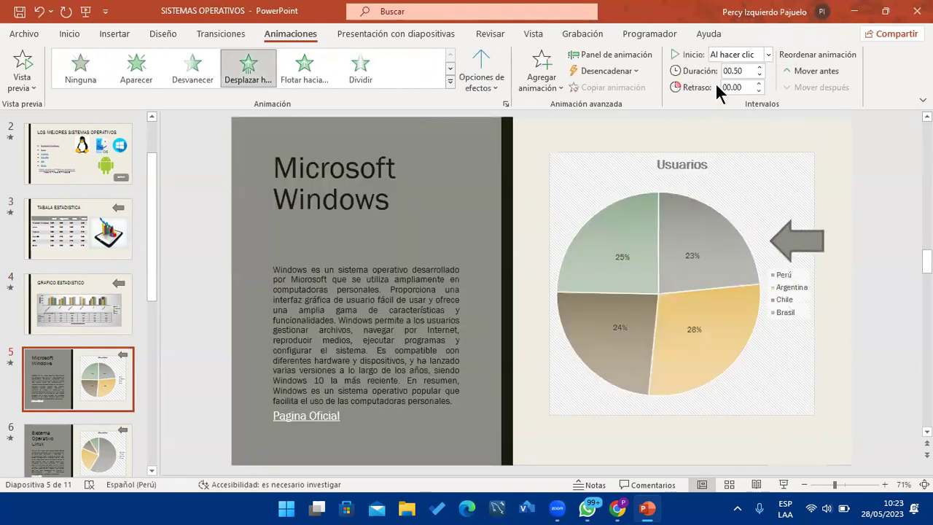
pyautogui.click(734, 55)
pyautogui.click(752, 100)
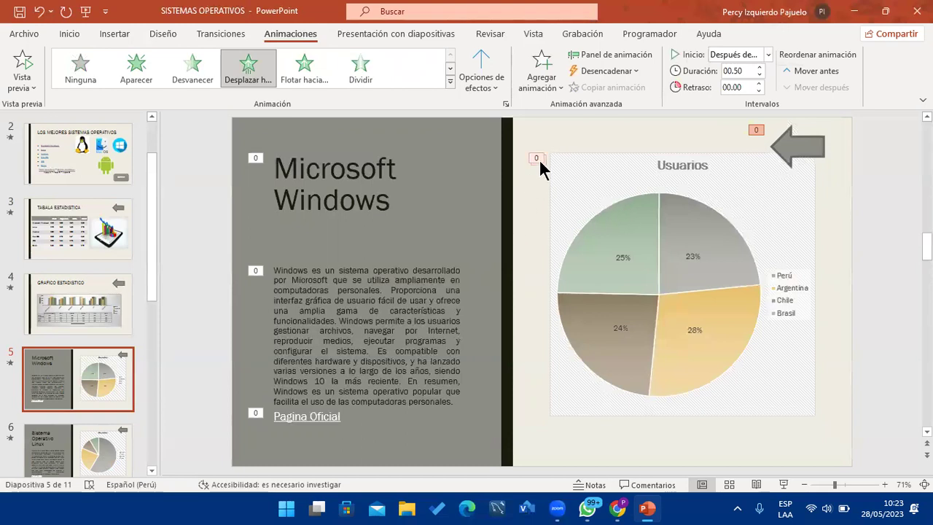
pyautogui.click(93, 442)
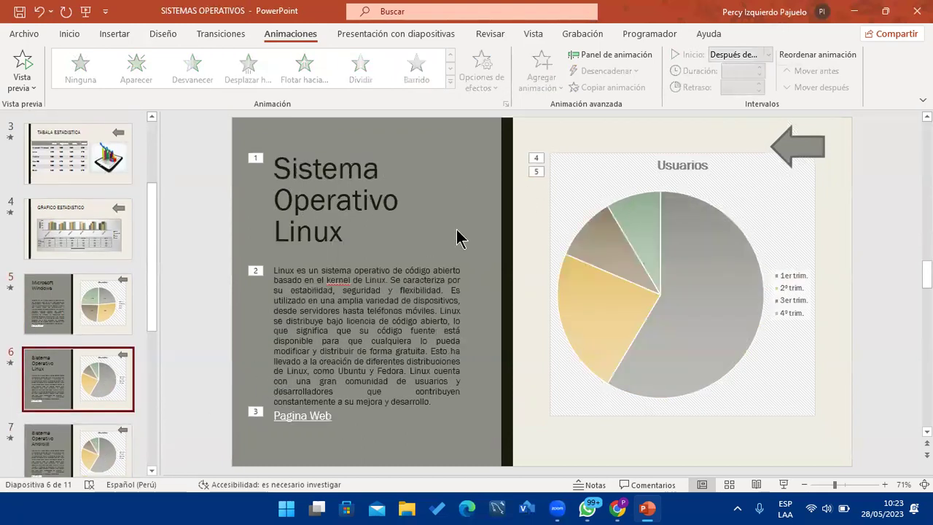
# Set the Linux title, description and Pagina Web link animations to start Después de la anterior.
pyautogui.click(328, 172)
pyautogui.click(737, 54)
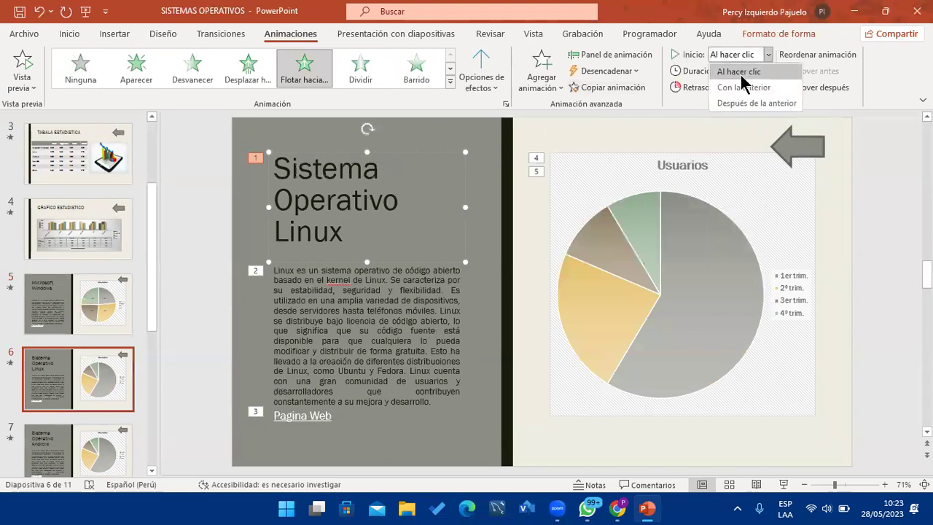
pyautogui.click(743, 103)
pyautogui.click(266, 321)
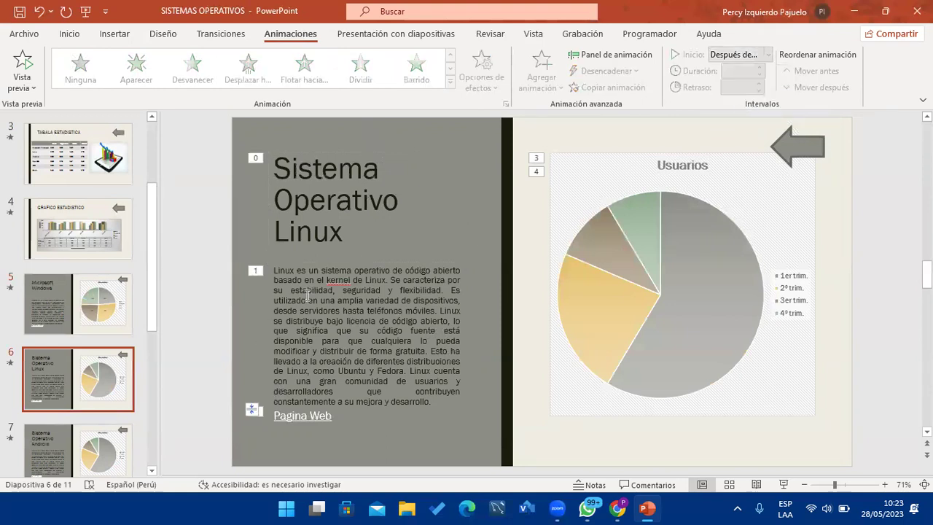
pyautogui.click(738, 55)
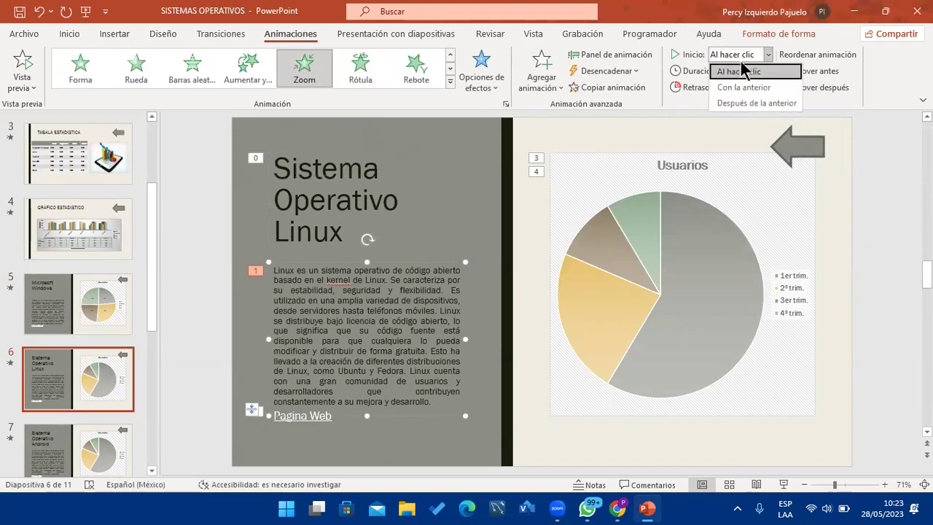
pyautogui.click(743, 103)
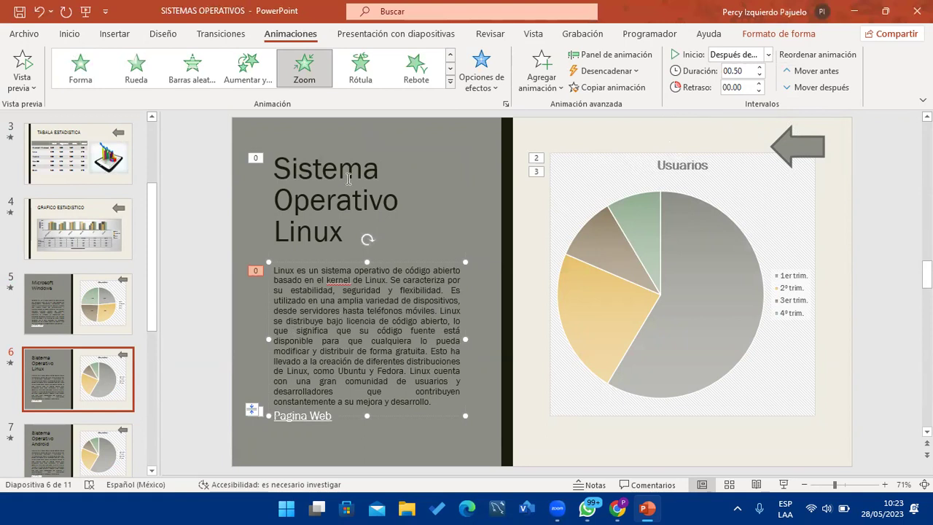
pyautogui.click(297, 417)
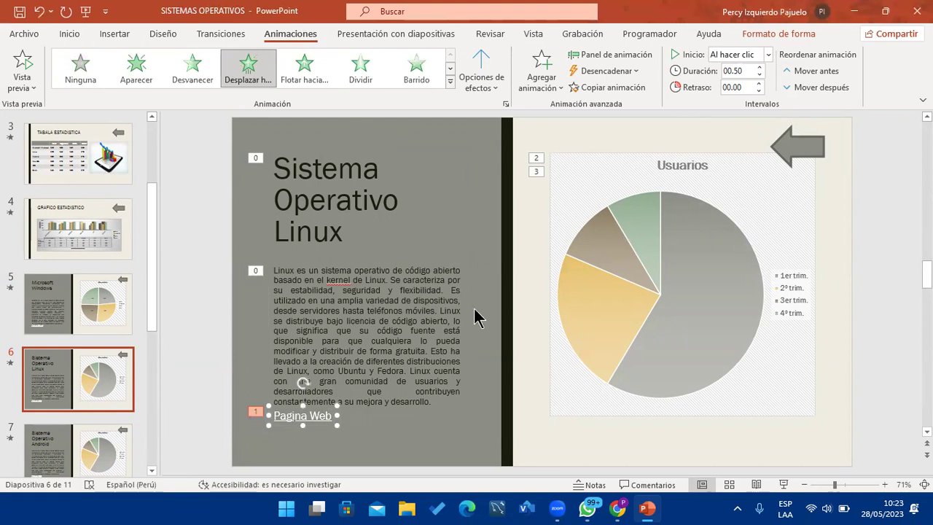
pyautogui.click(760, 55)
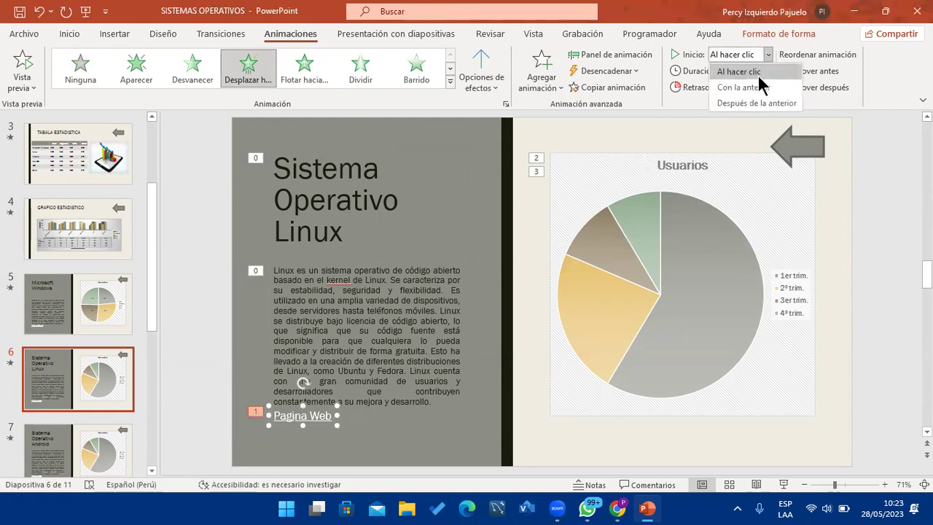
pyautogui.click(754, 104)
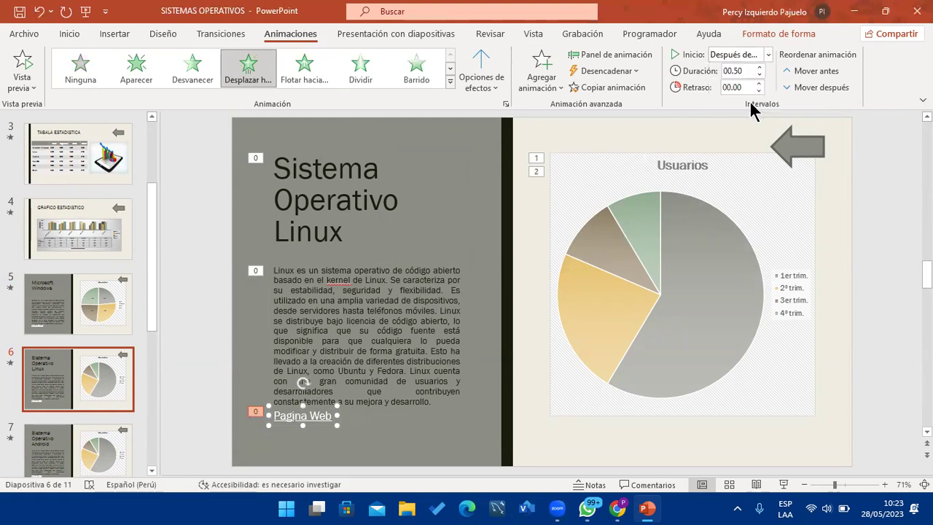
# Set the Linux pie chart animation to start Después de la anterior.
pyautogui.click(669, 224)
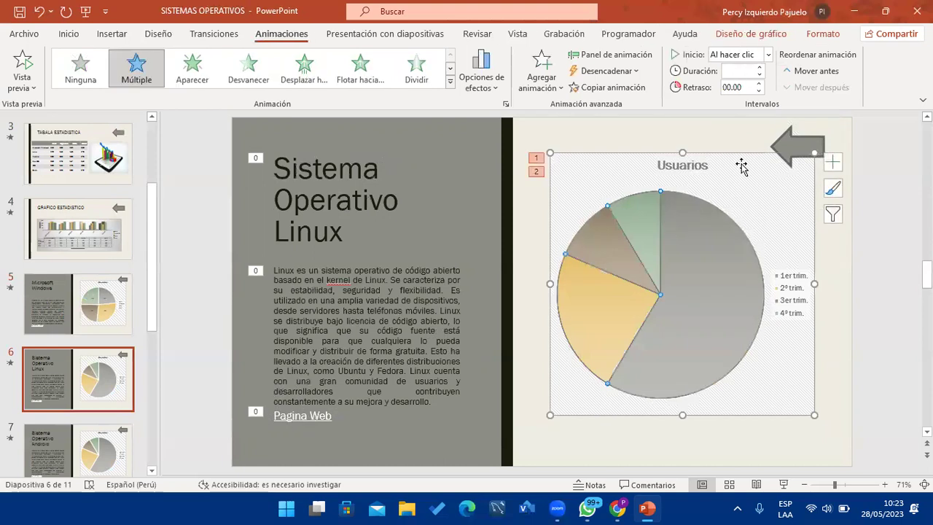
pyautogui.click(798, 140)
pyautogui.click(667, 235)
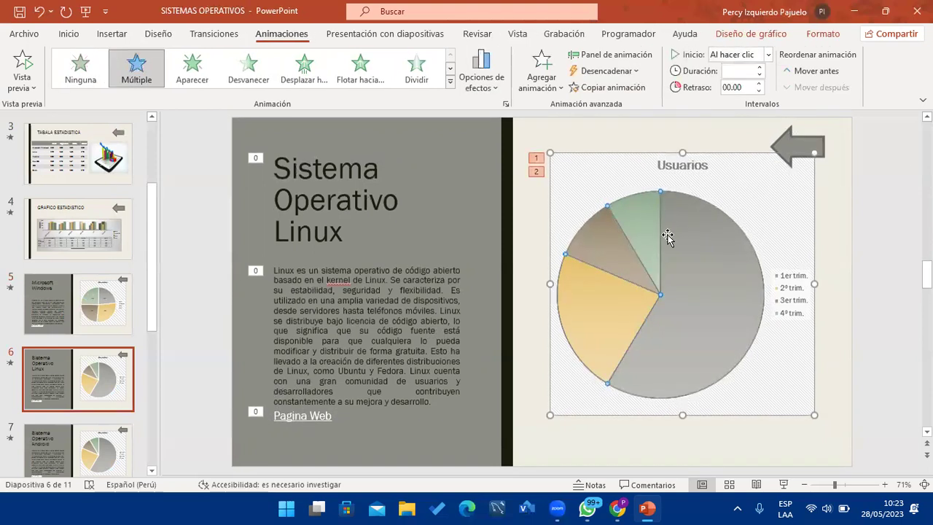
pyautogui.click(732, 54)
pyautogui.click(729, 106)
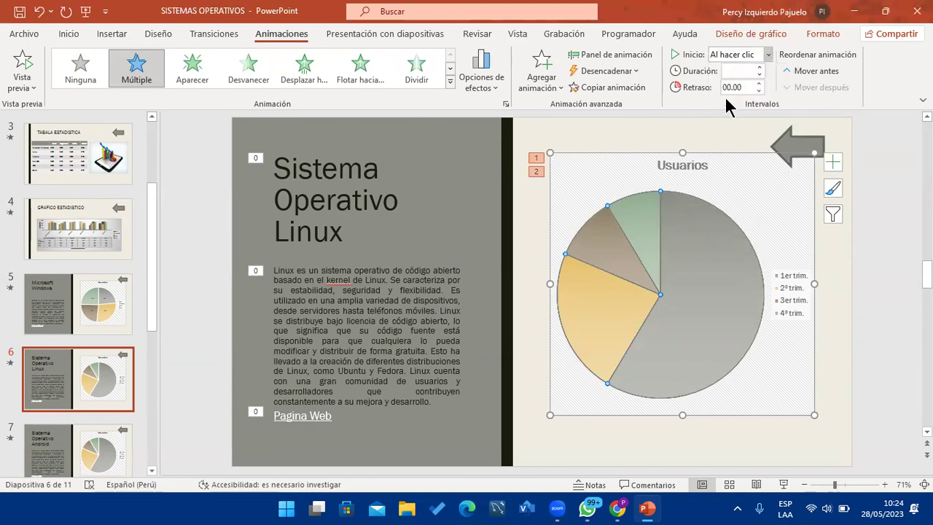
# Give the back arrow a Desplazar hacia entrance starting Después de la anterior, then open the Android slide.
pyautogui.click(804, 140)
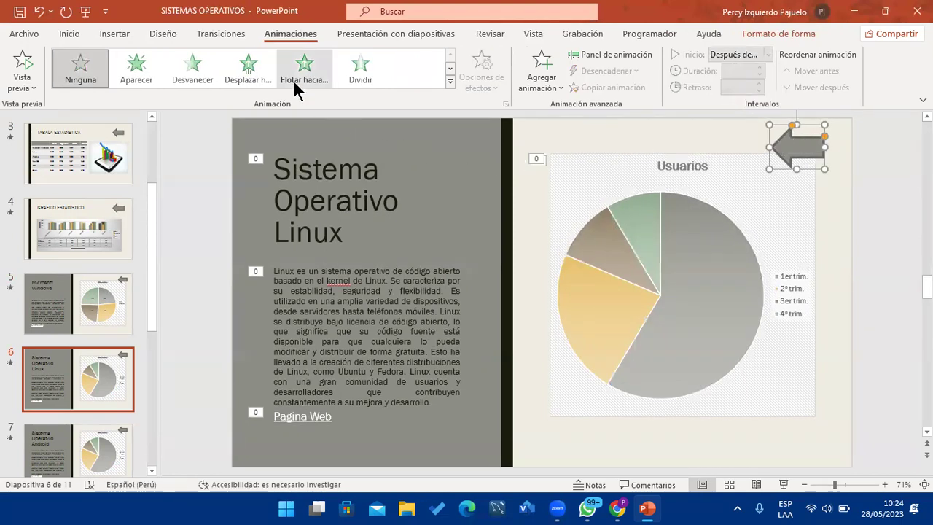
pyautogui.click(266, 69)
pyautogui.click(732, 55)
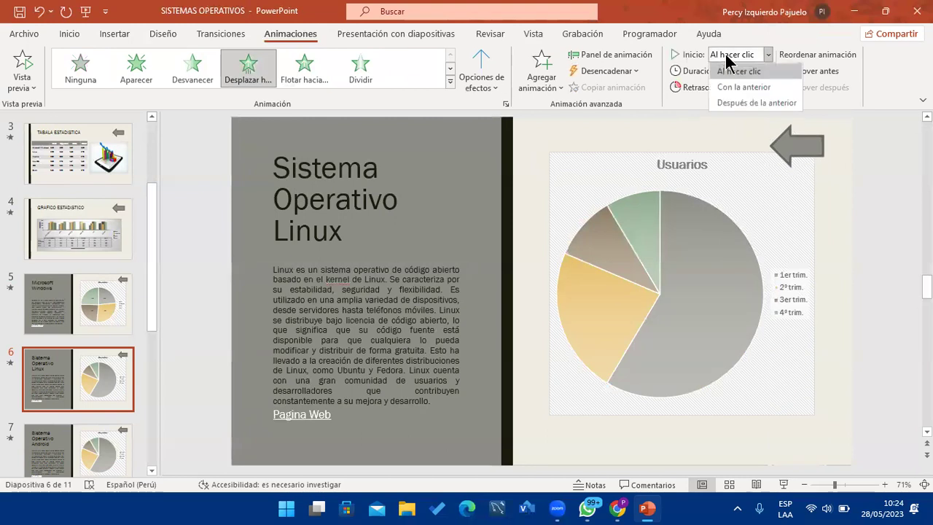
pyautogui.click(736, 102)
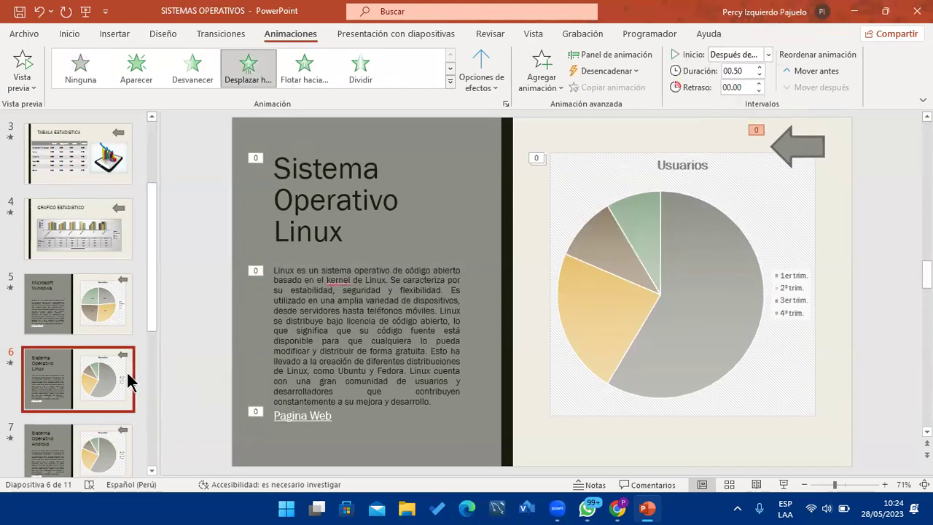
pyautogui.scroll(-3, 126, 370)
pyautogui.click(104, 315)
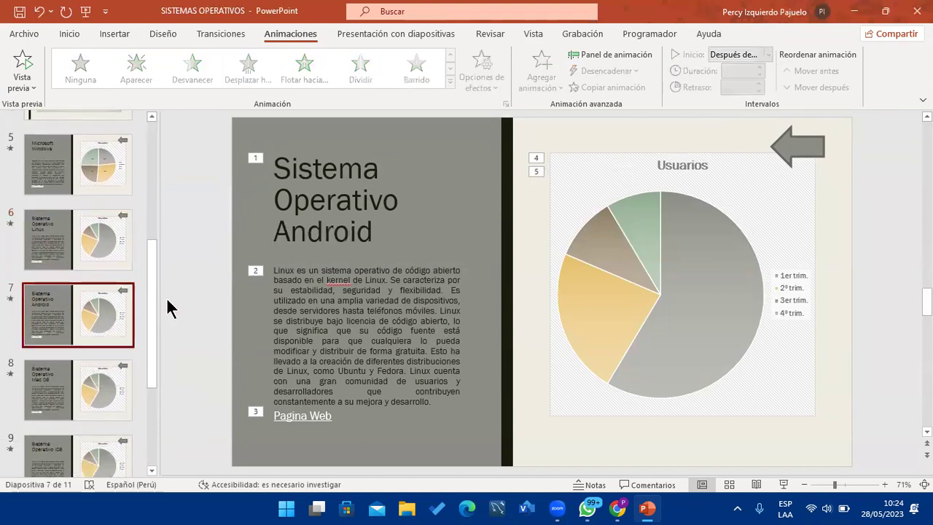
# Set the Android title, body text, Pagina Web link and pie chart to start Después de la anterior.
pyautogui.click(329, 165)
pyautogui.click(736, 55)
pyautogui.click(736, 103)
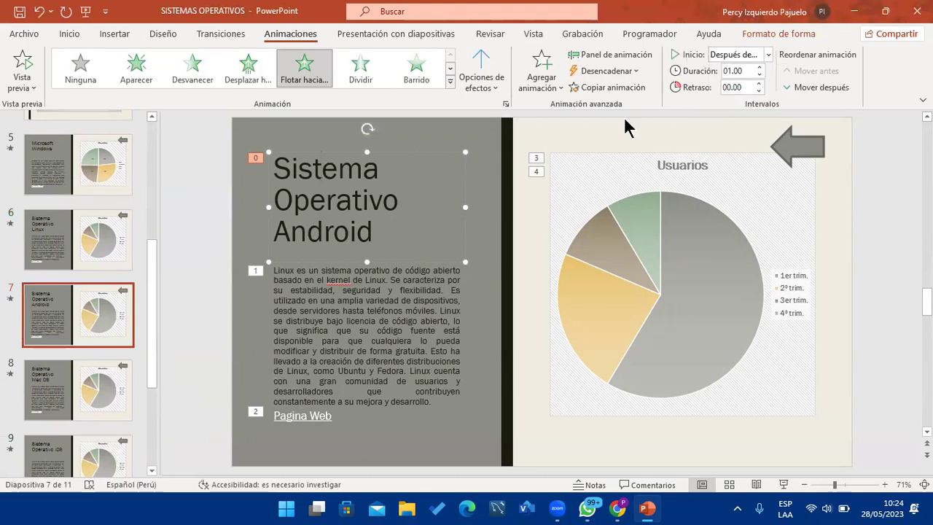
pyautogui.click(332, 329)
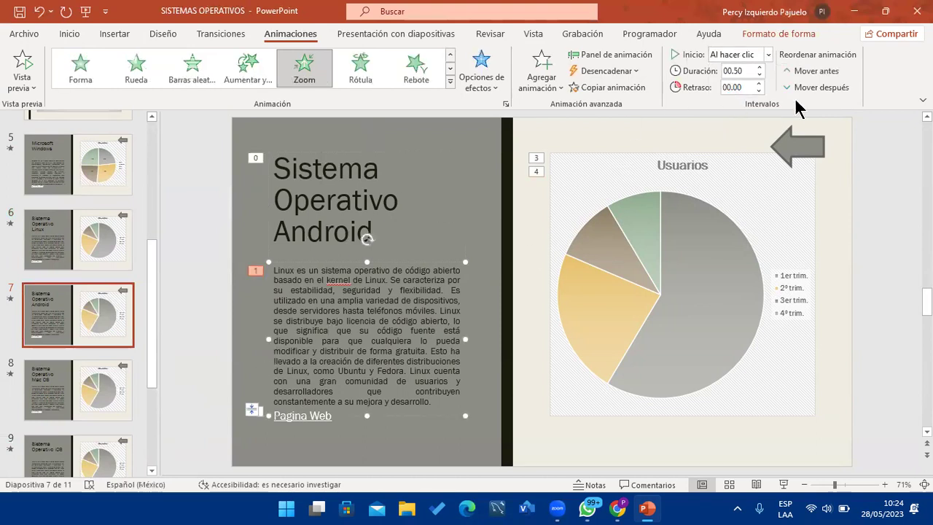
pyautogui.click(740, 54)
pyautogui.click(738, 103)
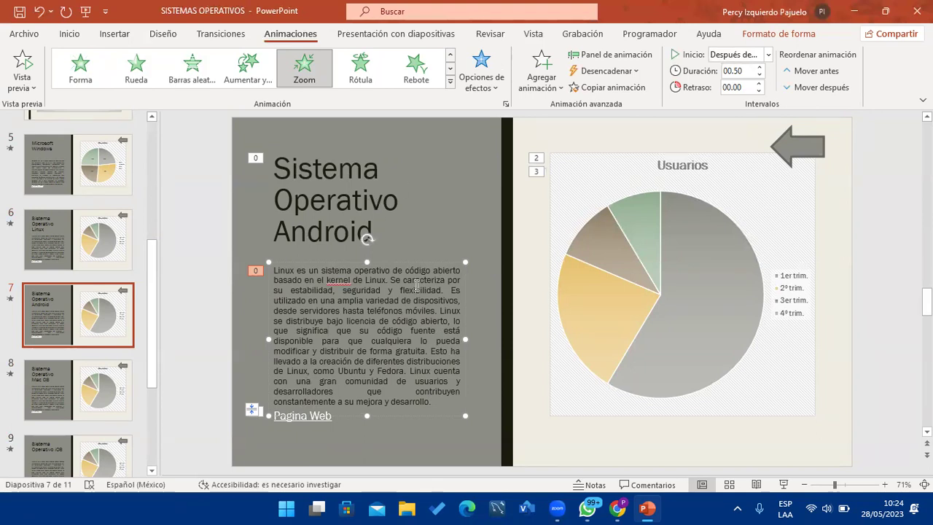
pyautogui.click(312, 417)
pyautogui.click(759, 58)
pyautogui.click(761, 98)
pyautogui.click(702, 150)
pyautogui.click(767, 55)
pyautogui.click(751, 99)
# Give the back arrow a Flotar hacia entrance starting Después de la anterior.
pyautogui.click(784, 143)
pyautogui.click(305, 67)
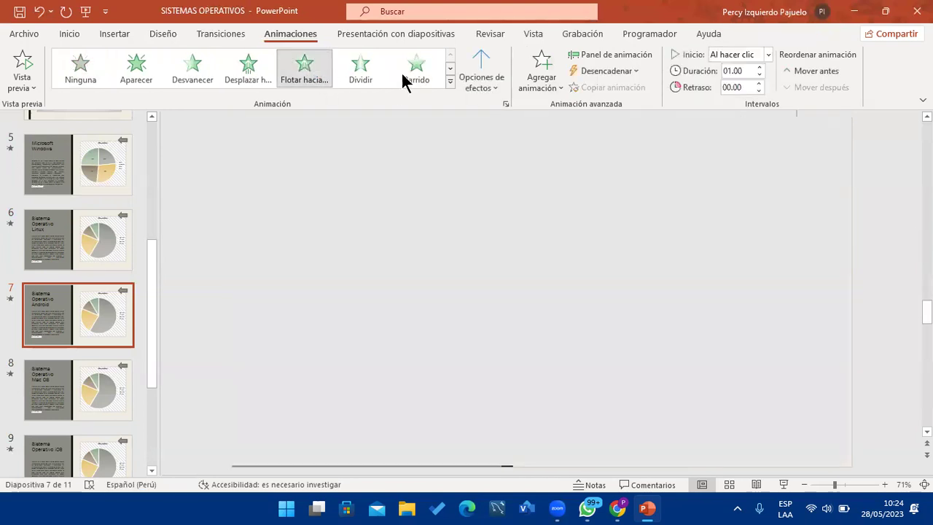
pyautogui.click(767, 54)
pyautogui.click(744, 103)
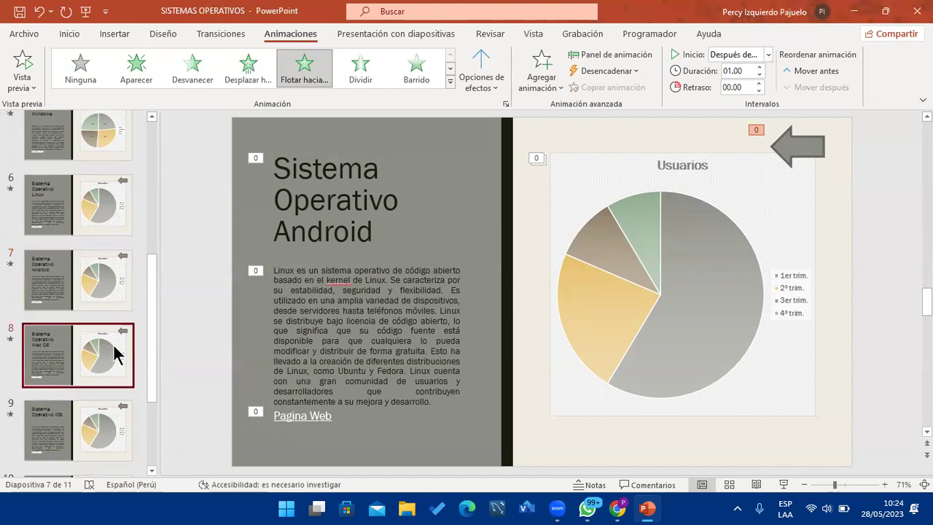
# Open the Mac OS slide and set its title to start Después de la anterior.
pyautogui.click(116, 354)
pyautogui.click(324, 172)
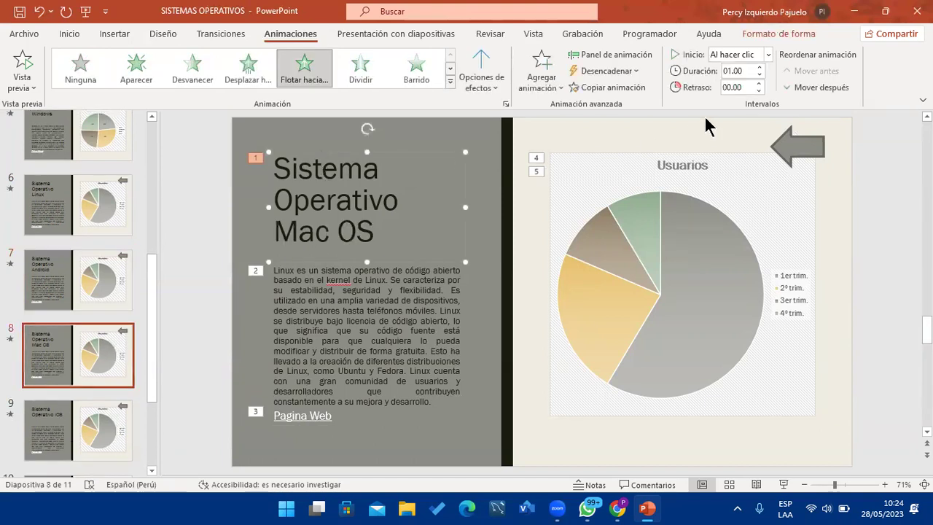
pyautogui.click(751, 58)
pyautogui.click(736, 100)
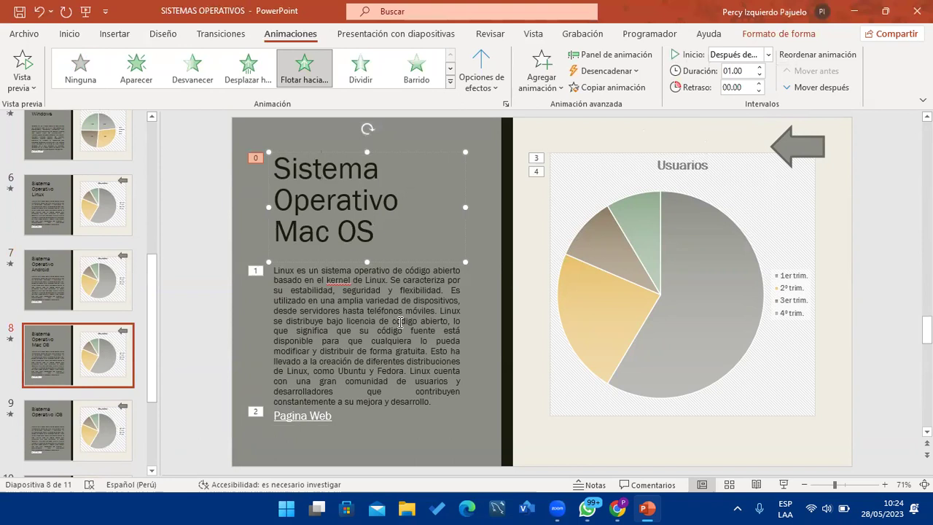
# Set the Mac OS body text animation to start Después de la anterior.
pyautogui.press('Tab')
pyautogui.click(778, 34)
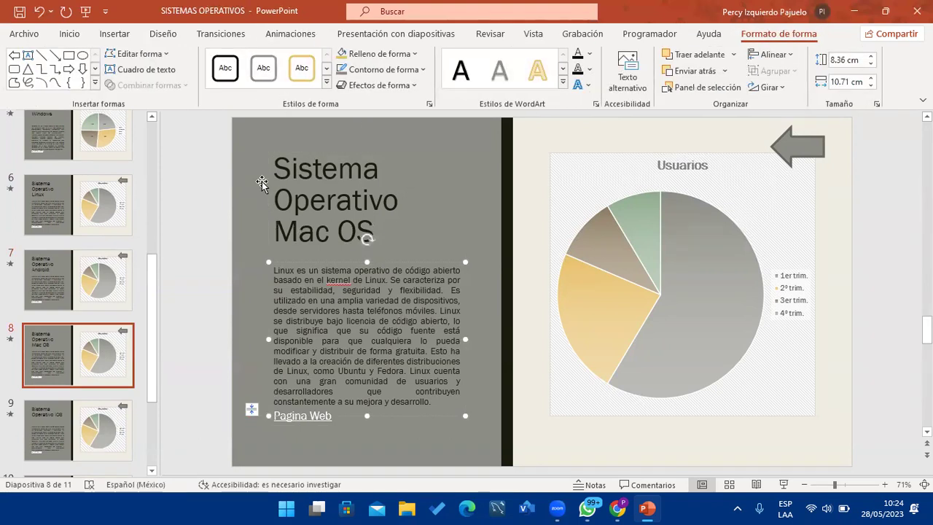
pyautogui.click(304, 33)
pyautogui.click(765, 55)
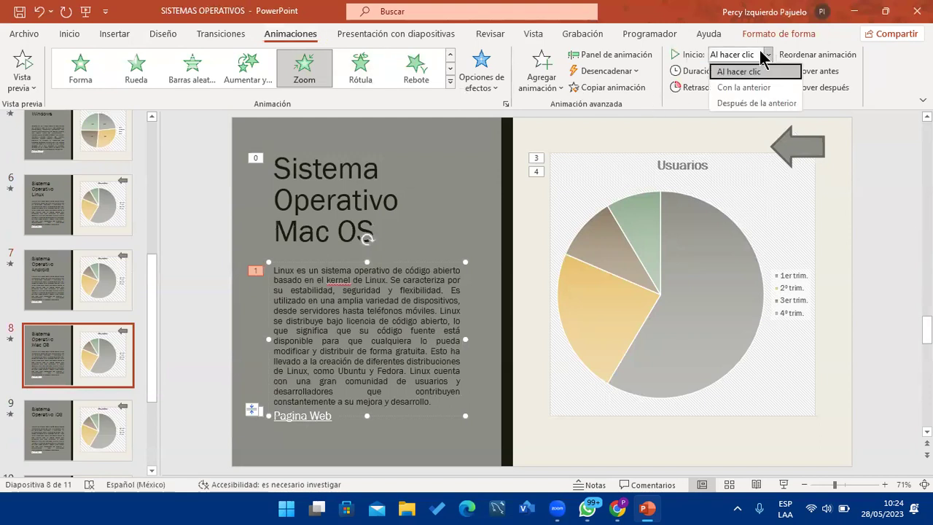
pyautogui.click(756, 102)
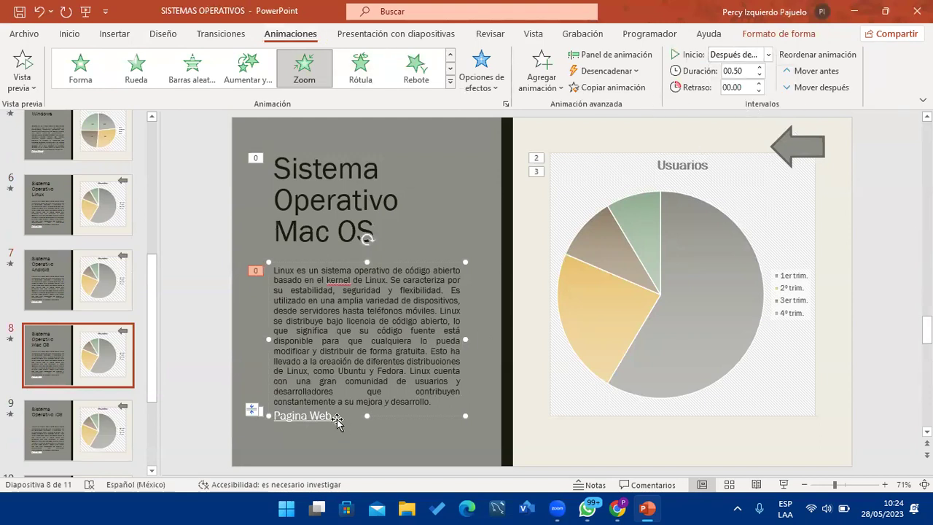
pyautogui.click(708, 34)
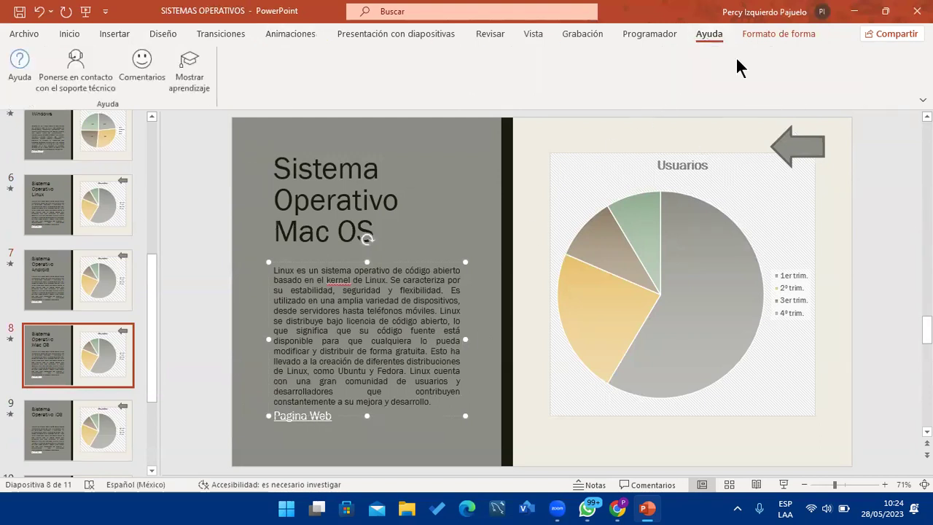
pyautogui.click(285, 35)
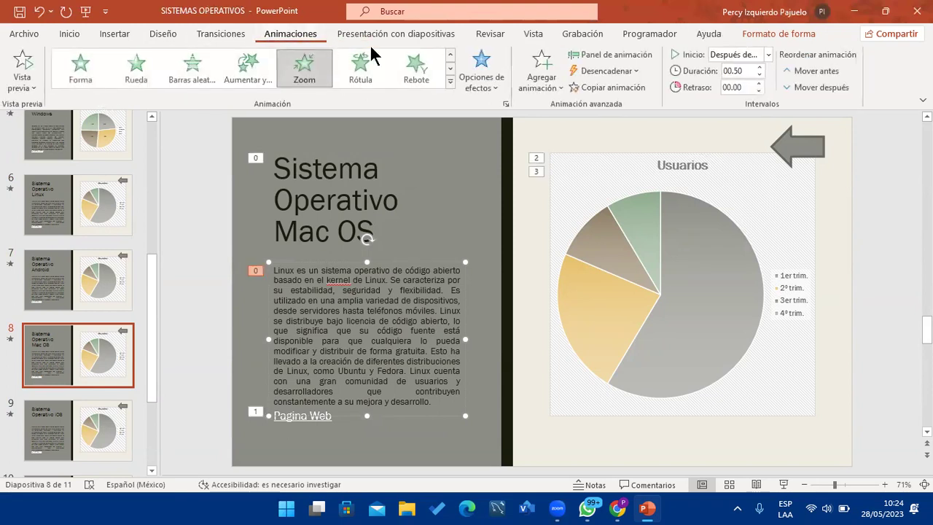
pyautogui.click(732, 54)
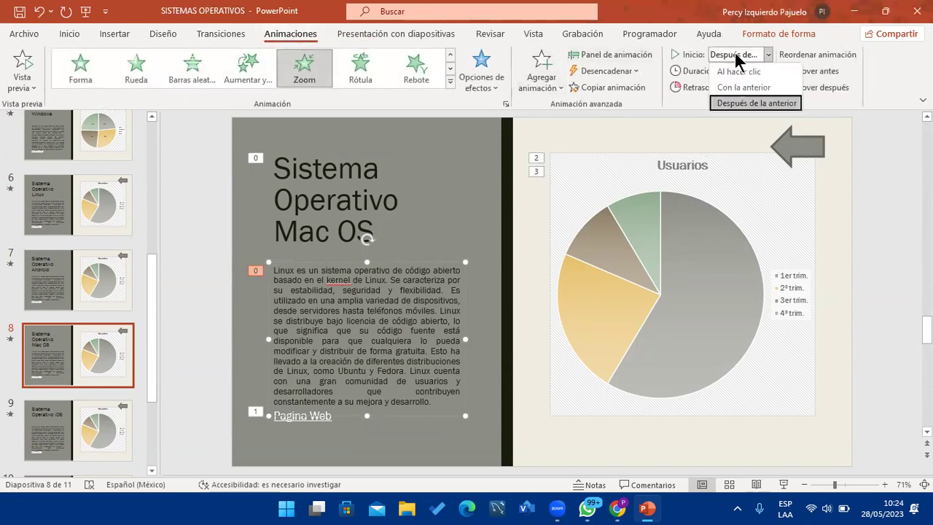
pyautogui.click(744, 104)
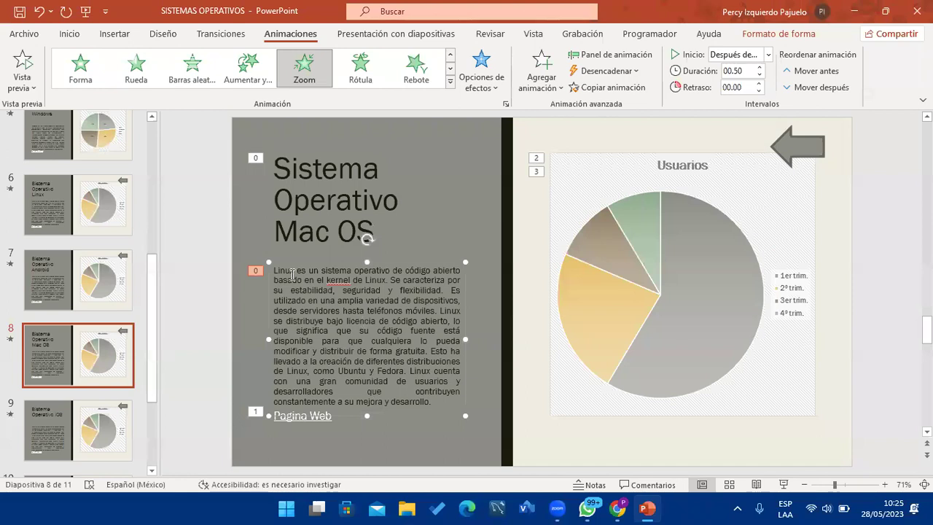
# Set the Pagina Web link and pie chart animations to start Después de la anterior.
pyautogui.click(285, 424)
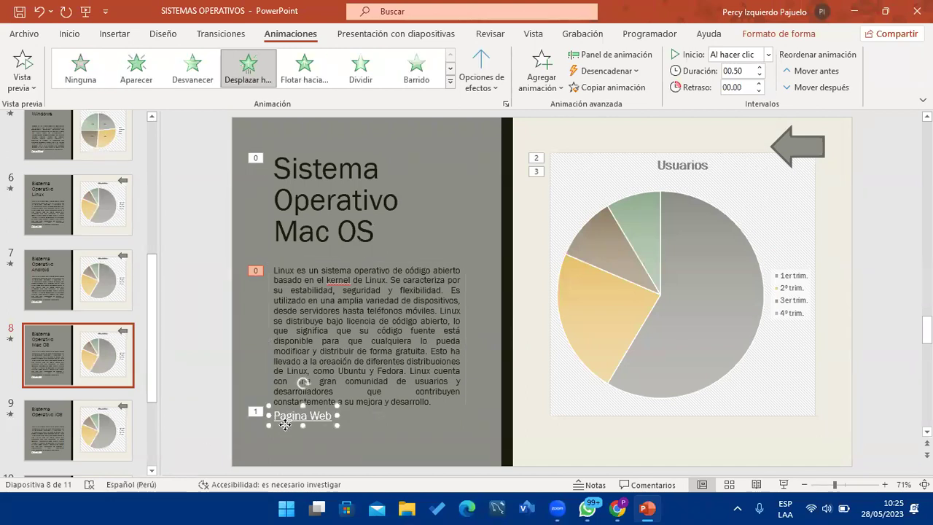
pyautogui.click(732, 54)
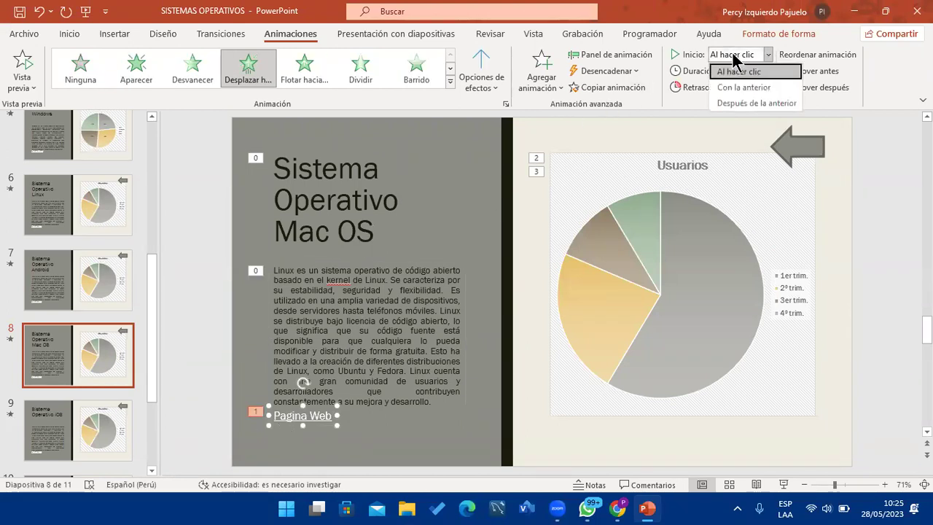
pyautogui.click(727, 104)
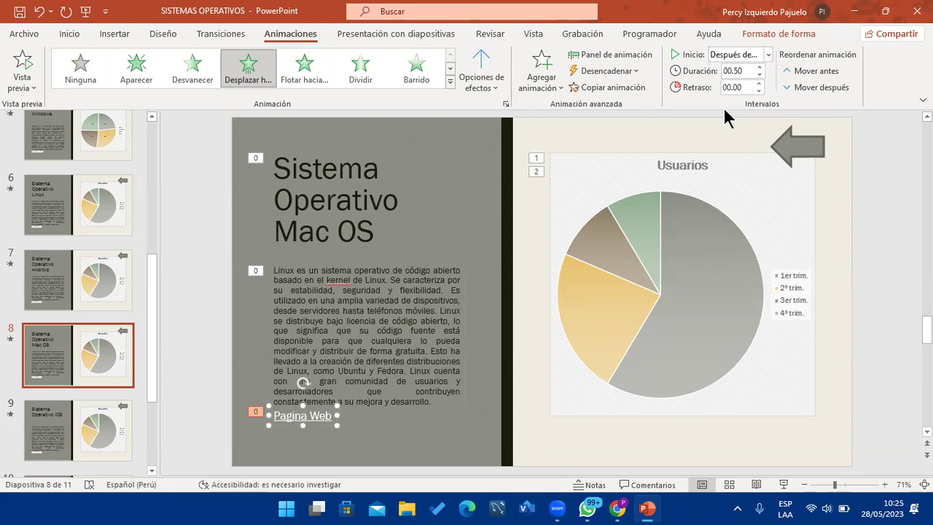
pyautogui.click(789, 157)
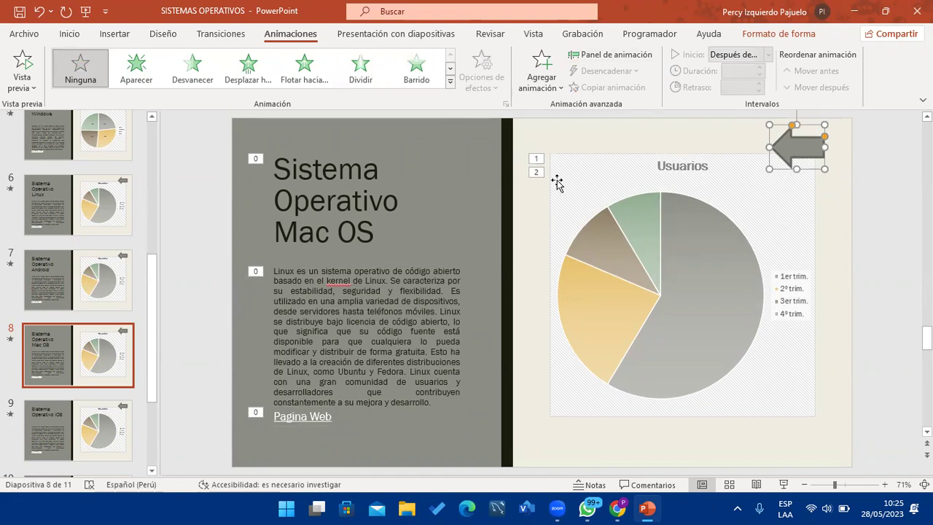
pyautogui.click(592, 231)
pyautogui.click(767, 55)
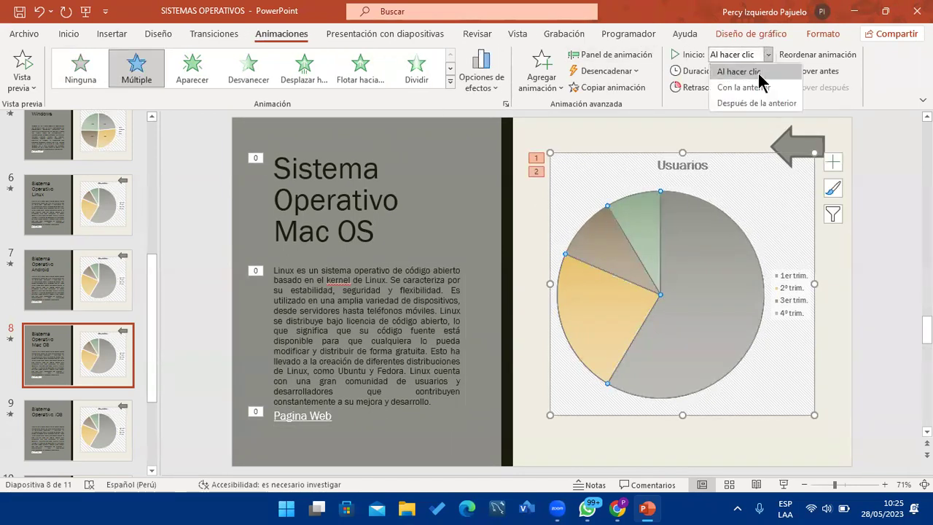
pyautogui.click(740, 101)
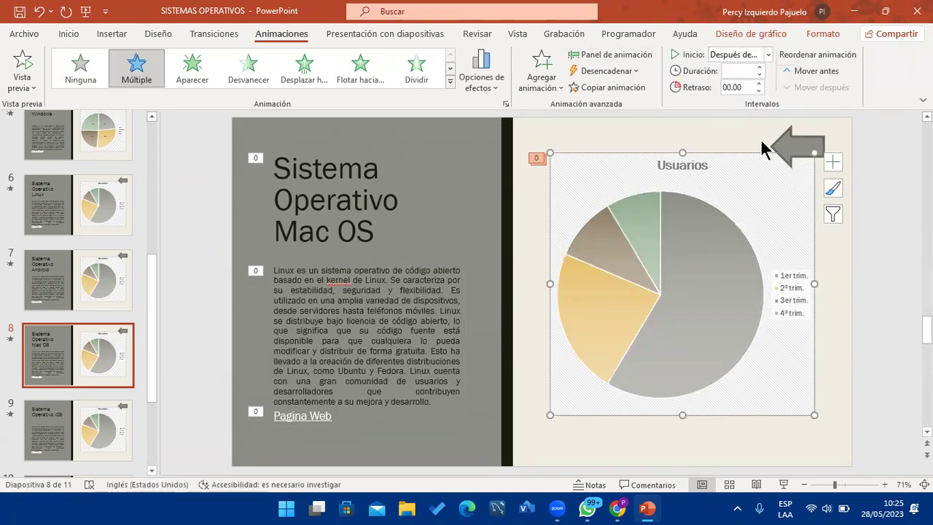
# Give the back arrow a Desplazar hacia entrance that starts Después de la anterior.
pyautogui.click(796, 140)
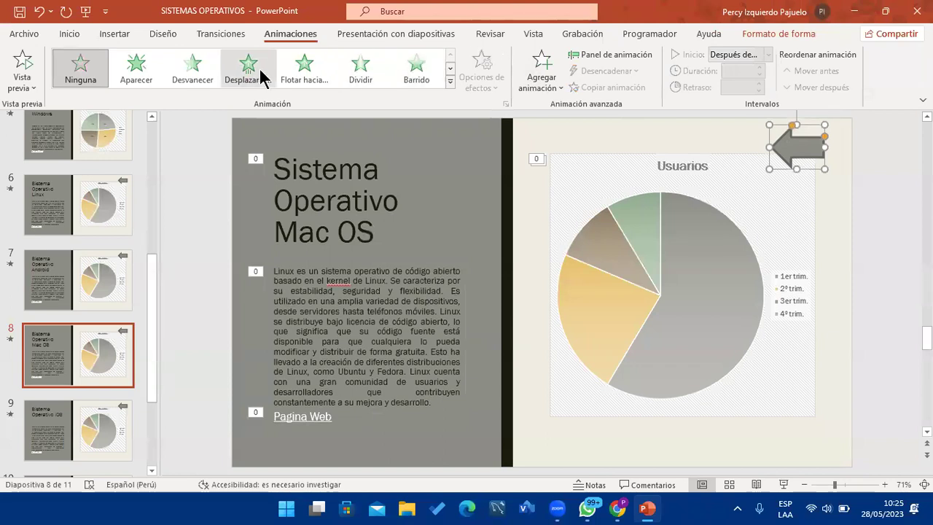
pyautogui.click(257, 66)
pyautogui.click(768, 54)
pyautogui.click(732, 71)
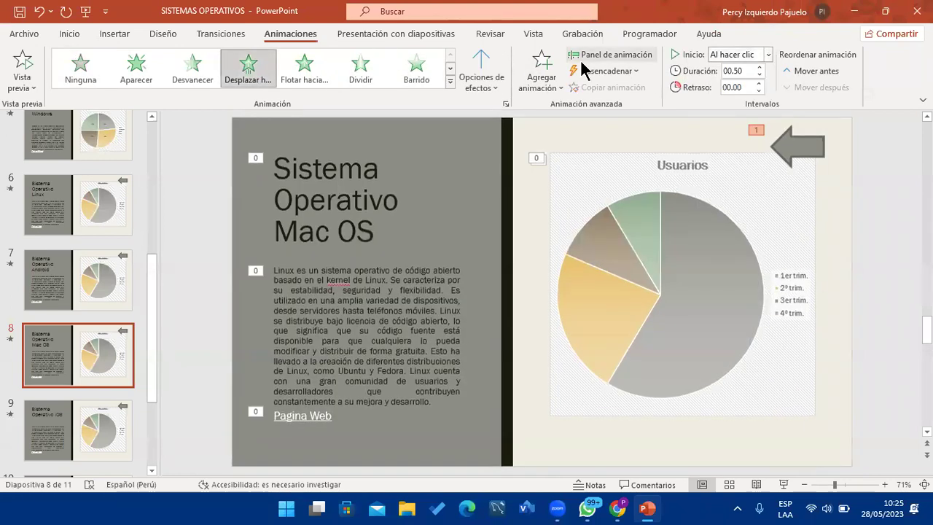
pyautogui.click(541, 73)
pyautogui.scroll(-3, 620, 243)
pyautogui.scroll(-5, 621, 244)
pyautogui.scroll(-1, 621, 244)
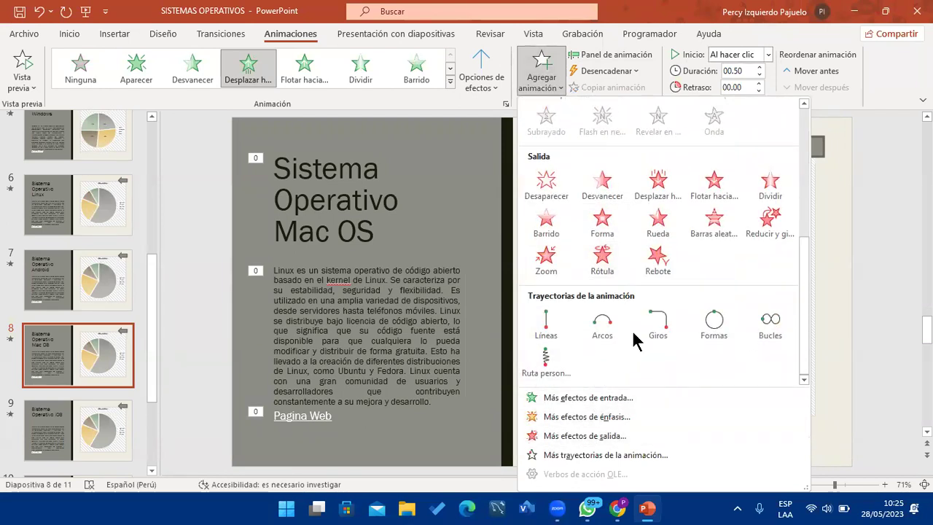
pyautogui.click(819, 103)
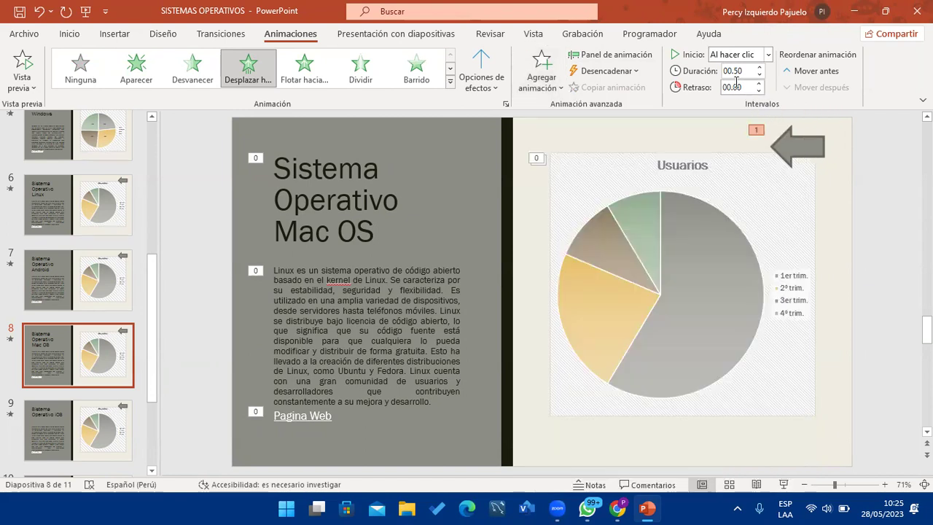
pyautogui.click(742, 57)
pyautogui.click(715, 100)
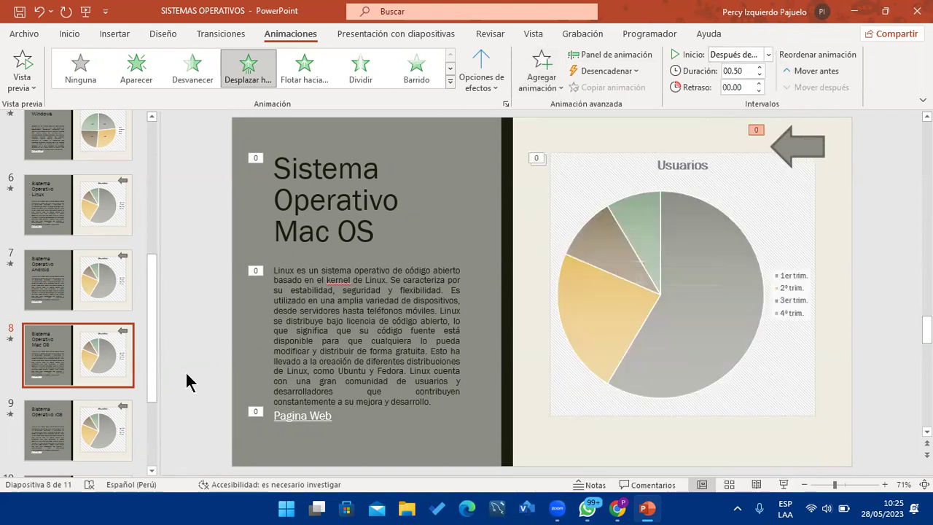
# Scroll down the slide thumbnails and open the iOS slide.
pyautogui.scroll(-1, 104, 390)
pyautogui.scroll(-4, 105, 386)
pyautogui.click(113, 290)
# Set the iOS title, body text, Pagina Web link and pie chart to start Después de la anterior.
pyautogui.click(329, 172)
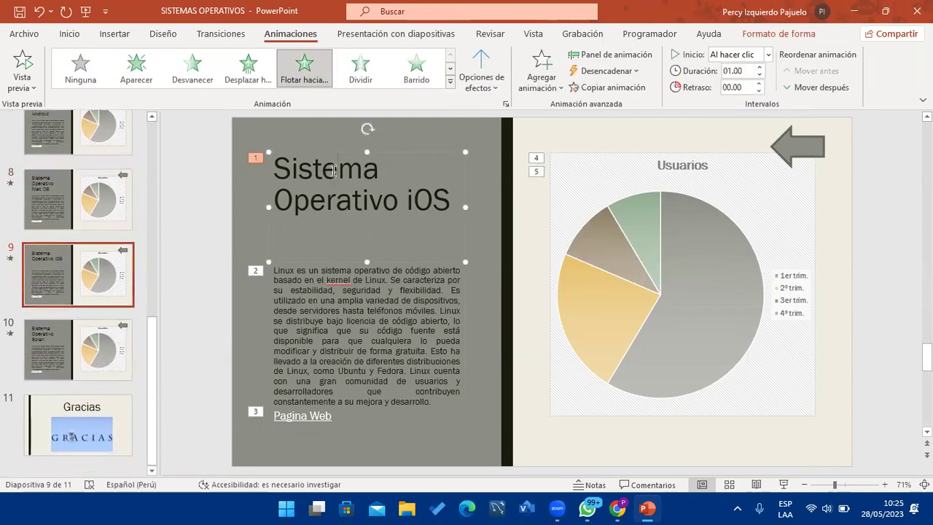
pyautogui.click(715, 59)
pyautogui.click(770, 100)
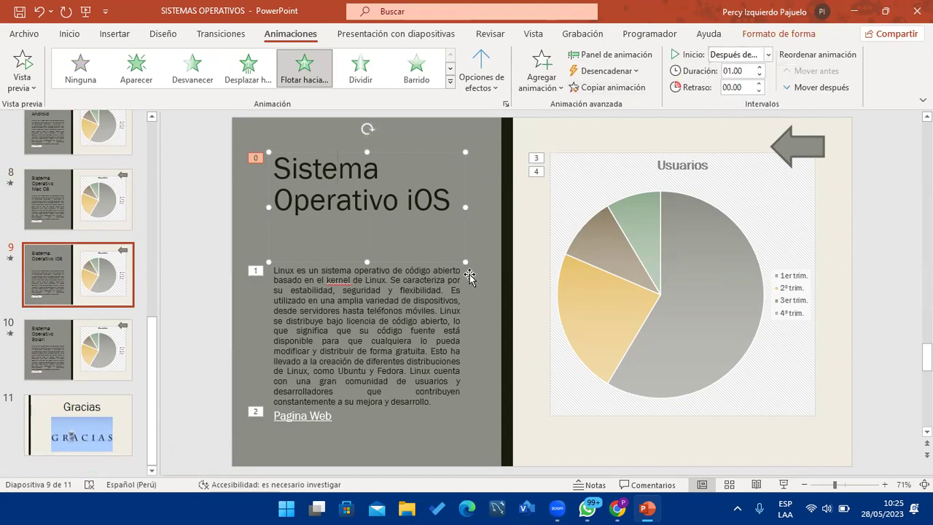
pyautogui.click(346, 326)
pyautogui.click(737, 55)
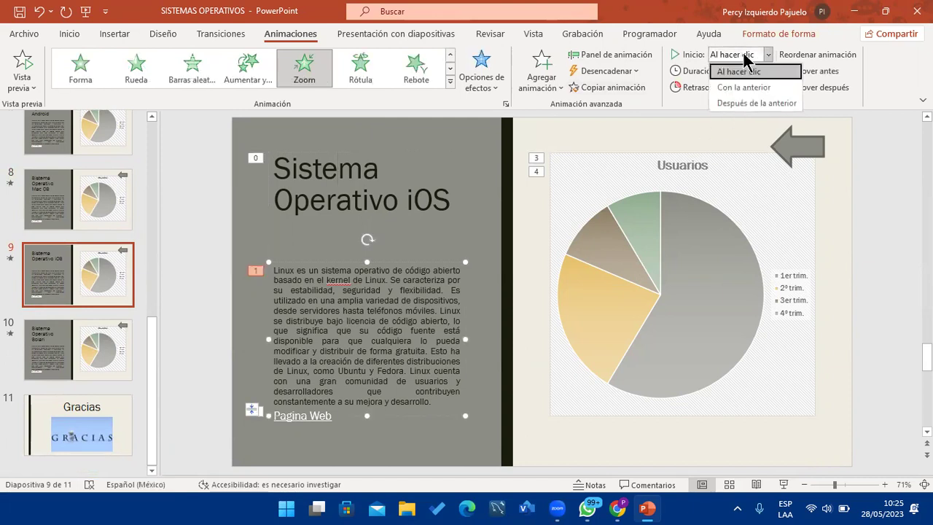
pyautogui.click(742, 104)
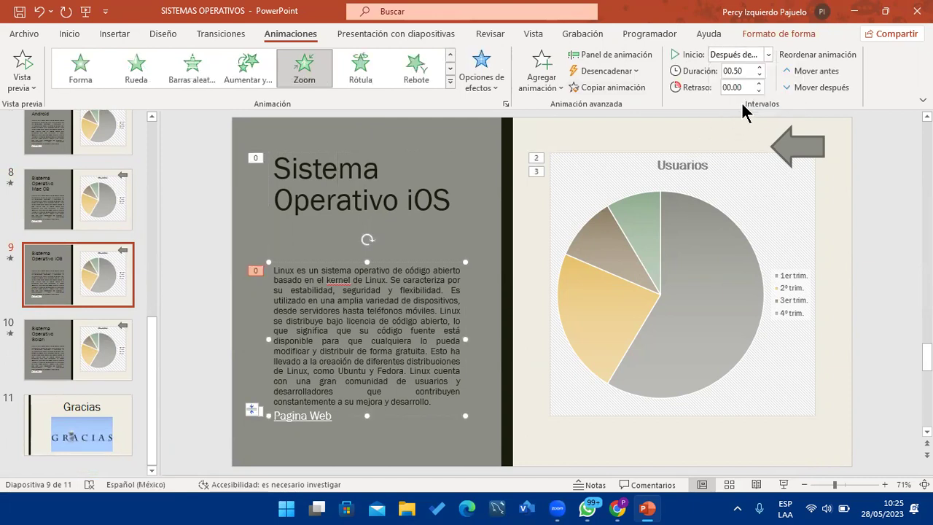
pyautogui.click(303, 414)
pyautogui.click(731, 56)
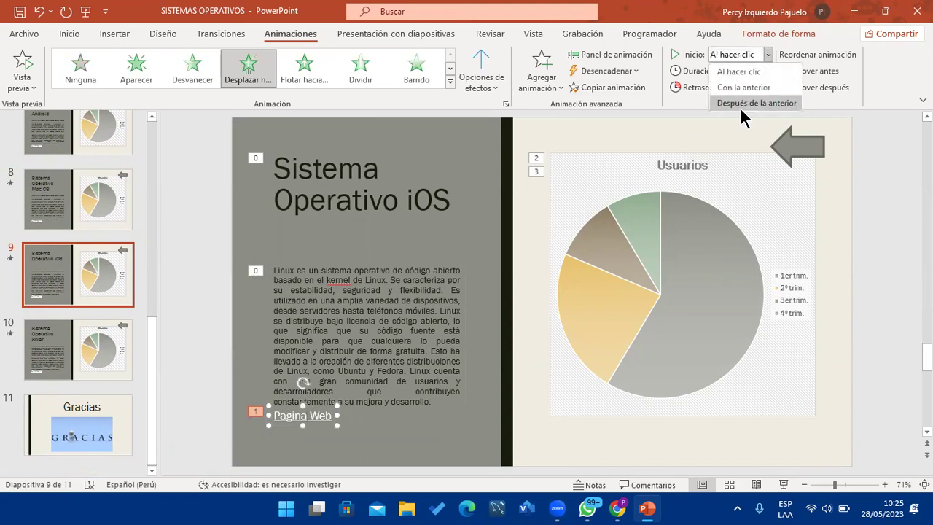
pyautogui.click(739, 105)
pyautogui.click(626, 184)
pyautogui.click(737, 55)
pyautogui.click(740, 106)
# Give the back arrow a Flotar hacia entrance starting Después de la anterior, then open the Solari slide.
pyautogui.click(789, 146)
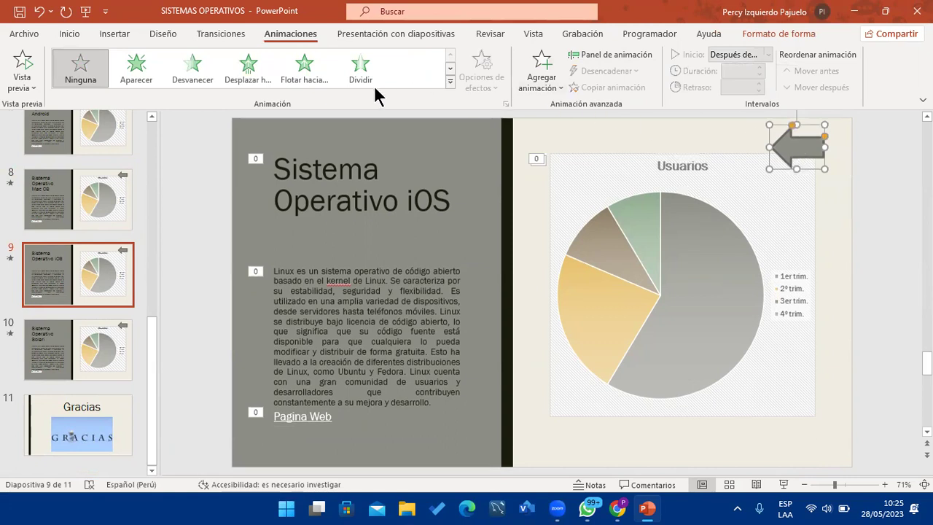
pyautogui.click(321, 77)
pyautogui.click(738, 54)
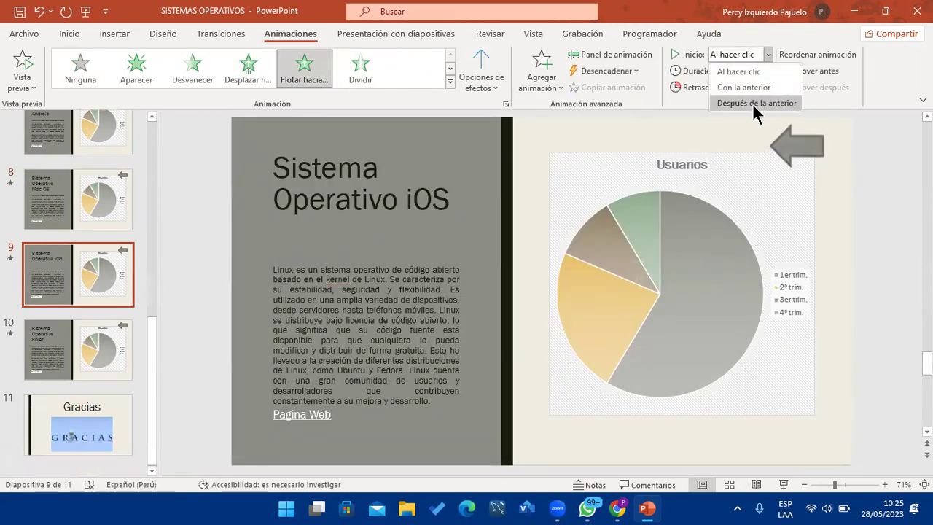
pyautogui.click(752, 105)
pyautogui.click(84, 356)
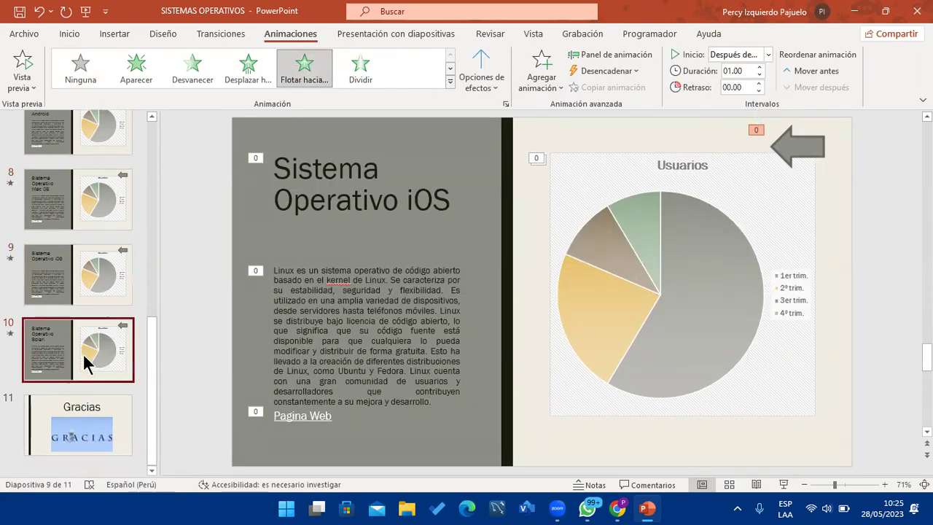
# Set the Sistema Operativo Solari title and body text to start Después de la anterior.
pyautogui.click(335, 177)
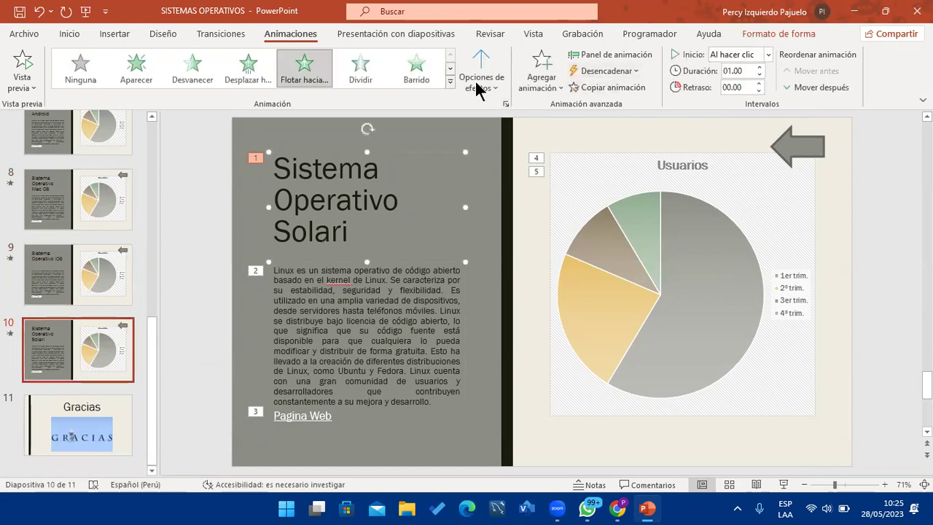
pyautogui.click(738, 55)
pyautogui.click(754, 103)
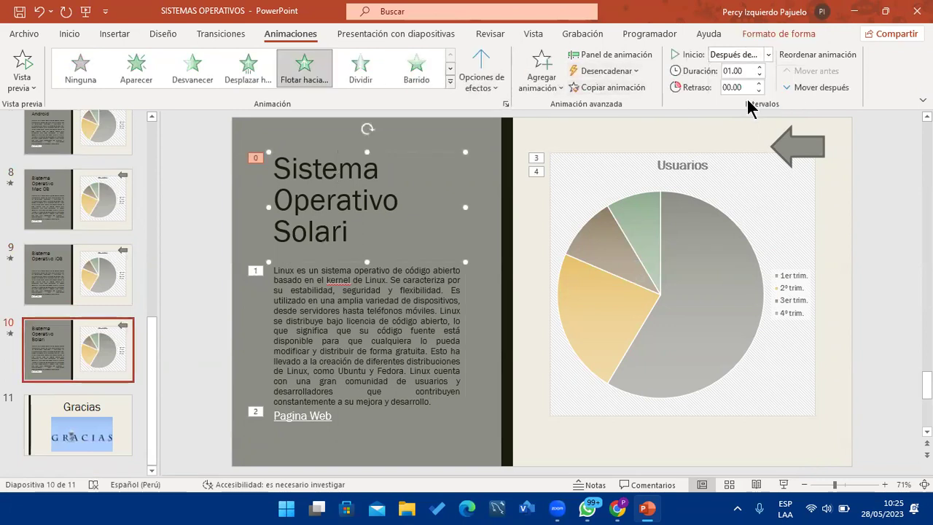
pyautogui.click(414, 274)
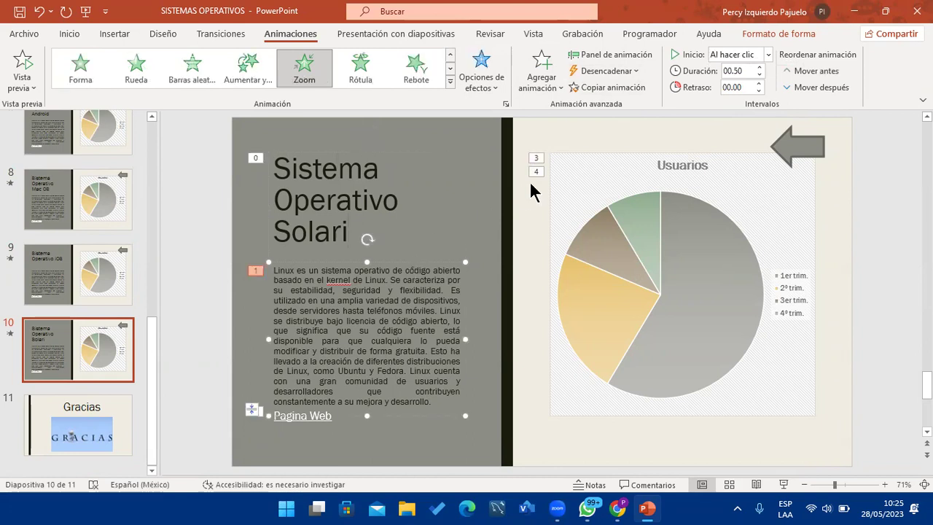
pyautogui.click(723, 56)
pyautogui.click(722, 102)
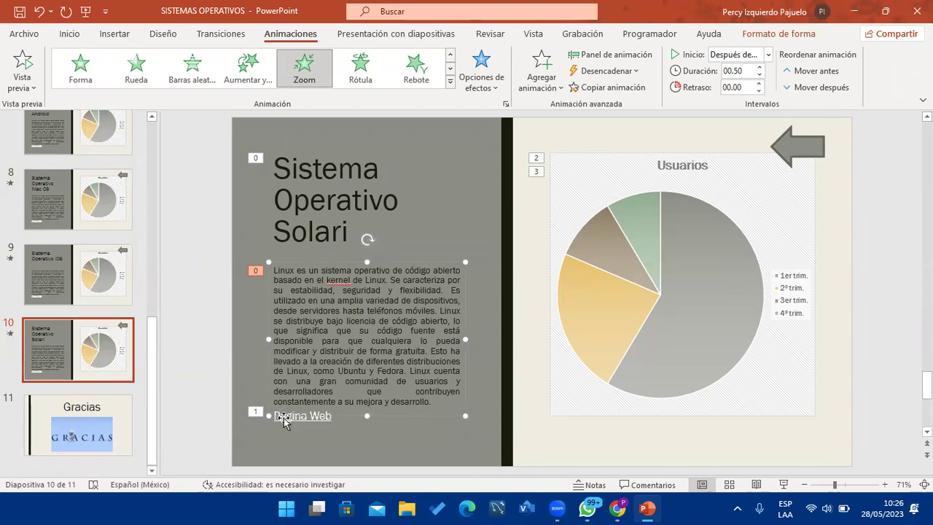
pyautogui.click(767, 54)
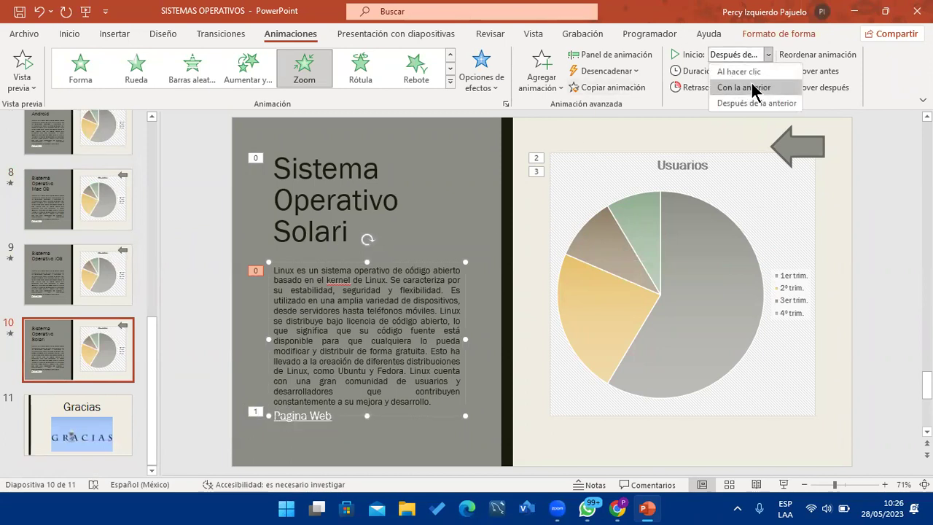
pyautogui.click(755, 103)
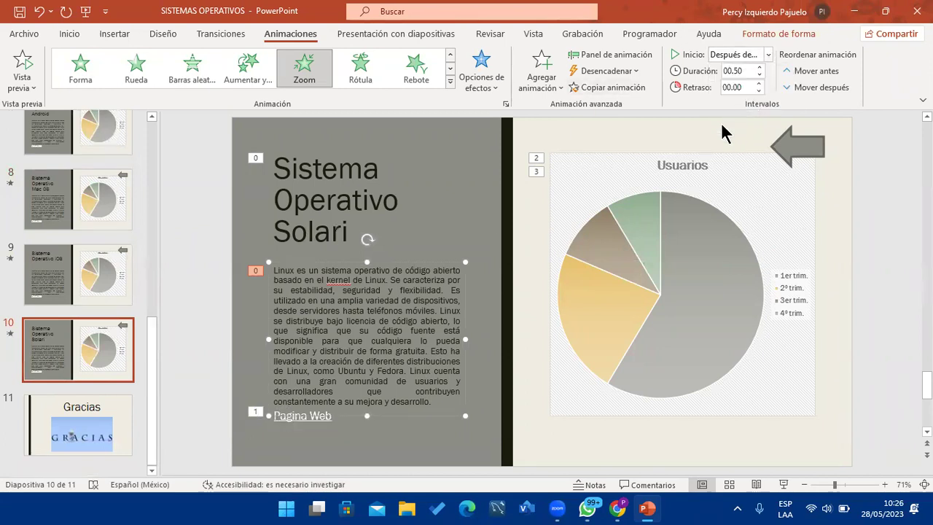
# Set the Usuarios pie chart and Pagina Web link to start Después de la anterior.
pyautogui.click(672, 166)
pyautogui.click(726, 57)
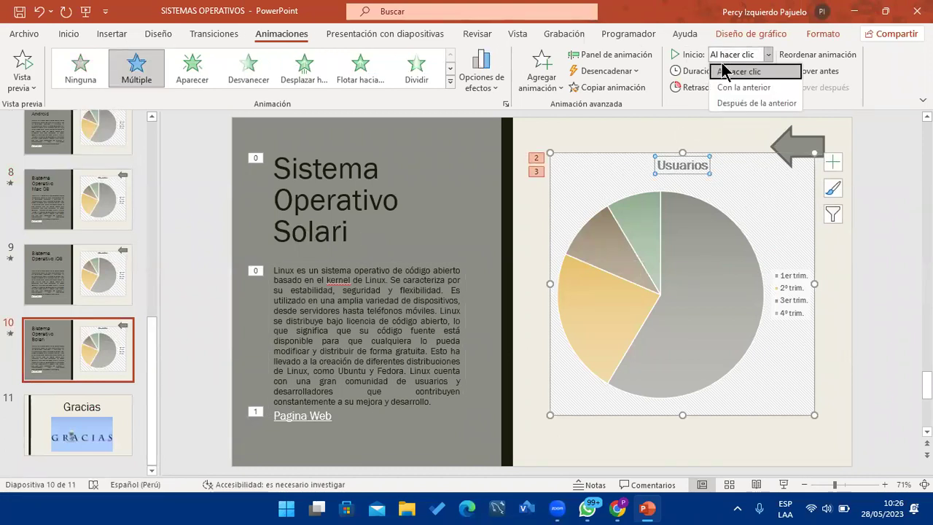
pyautogui.click(733, 103)
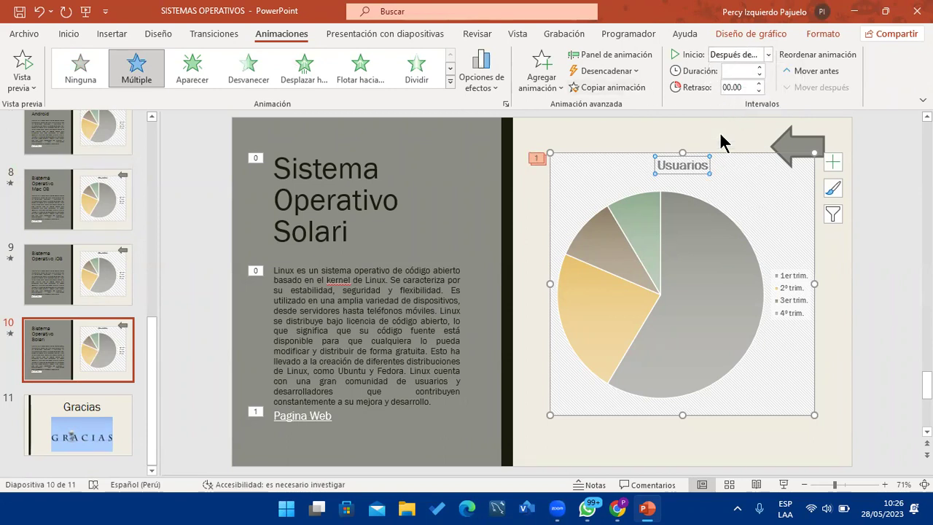
pyautogui.click(751, 62)
pyautogui.click(746, 105)
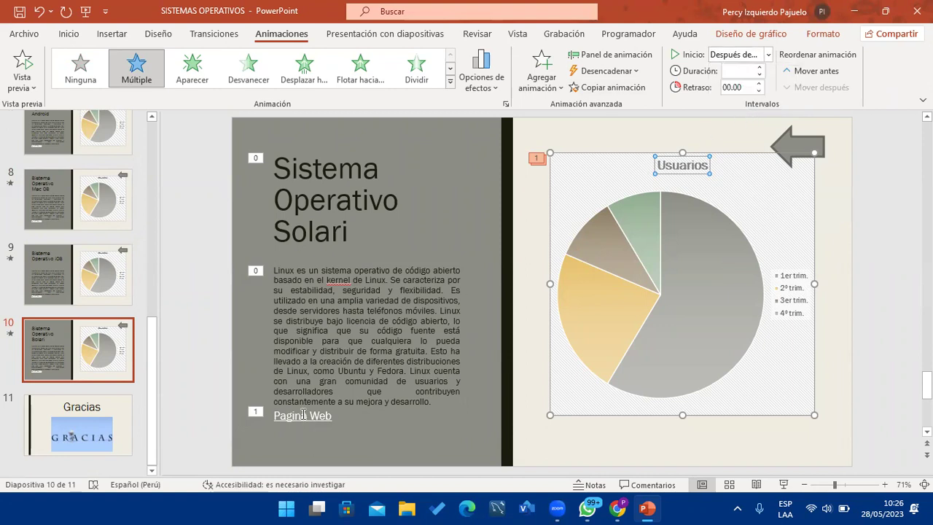
pyautogui.click(302, 415)
pyautogui.click(740, 55)
pyautogui.click(740, 106)
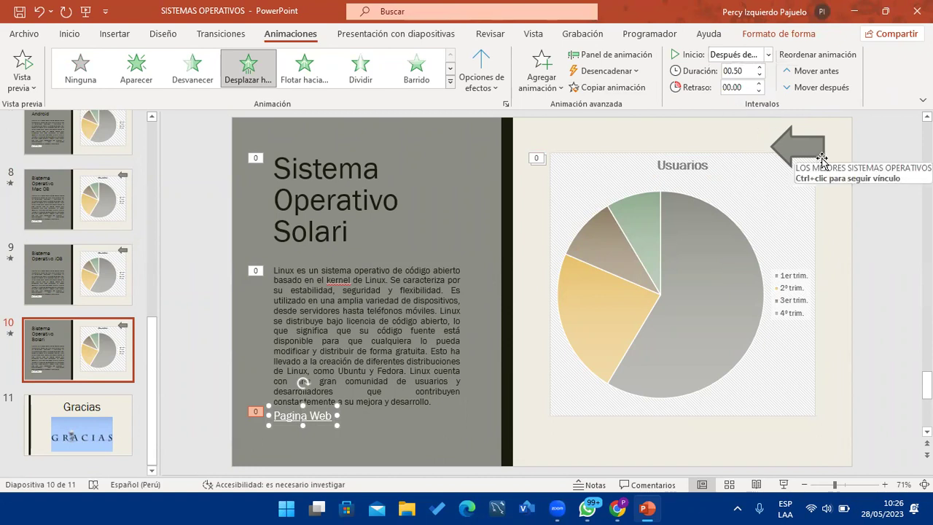
# Give the back arrow a Flotar hacia entrance starting Después de la anterior.
pyautogui.click(798, 146)
pyautogui.click(305, 73)
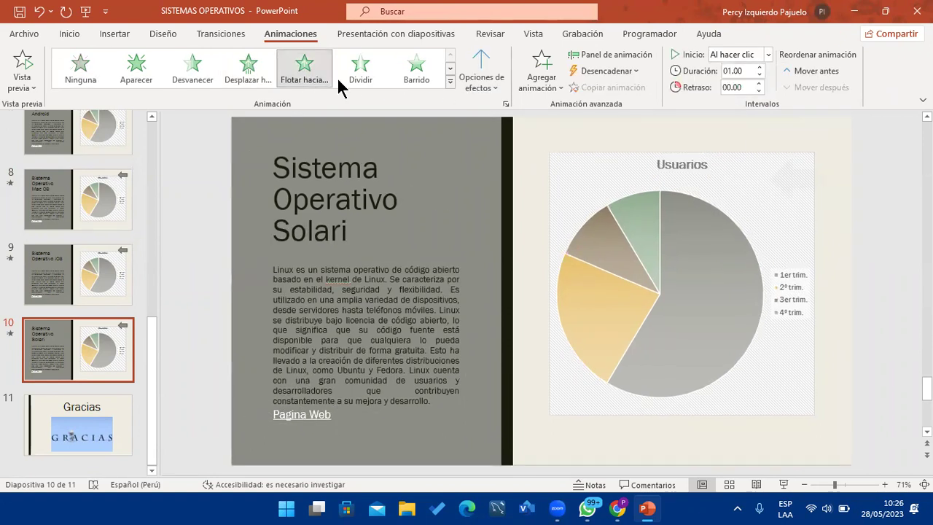
pyautogui.click(767, 55)
pyautogui.click(744, 103)
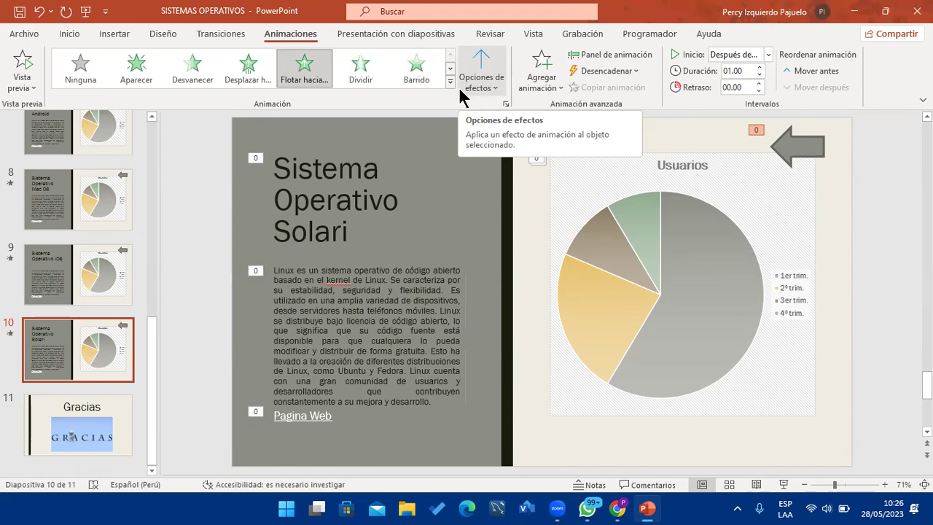
# Go to the Gracias slide, select its title, then drag on the slide.
pyautogui.click(97, 412)
pyautogui.click(541, 177)
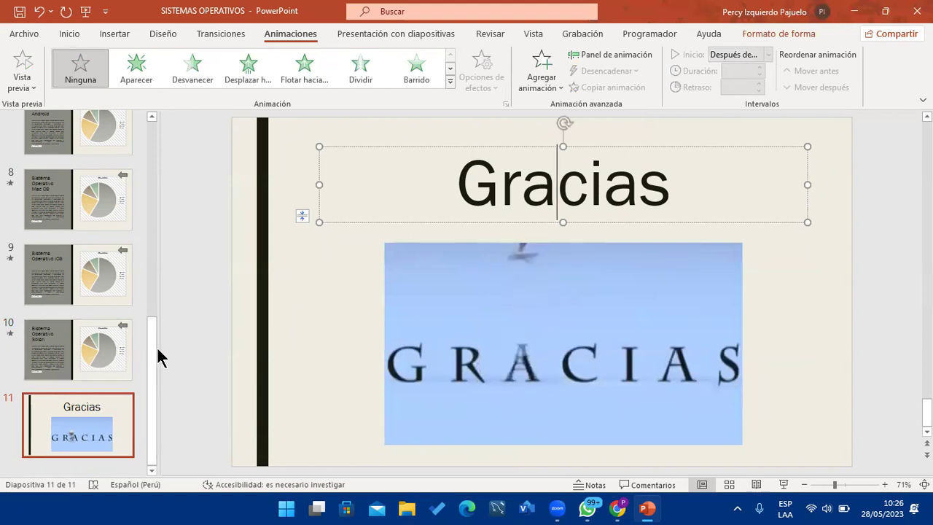
pyautogui.moveTo(152, 345); pyautogui.dragTo(86, 38)
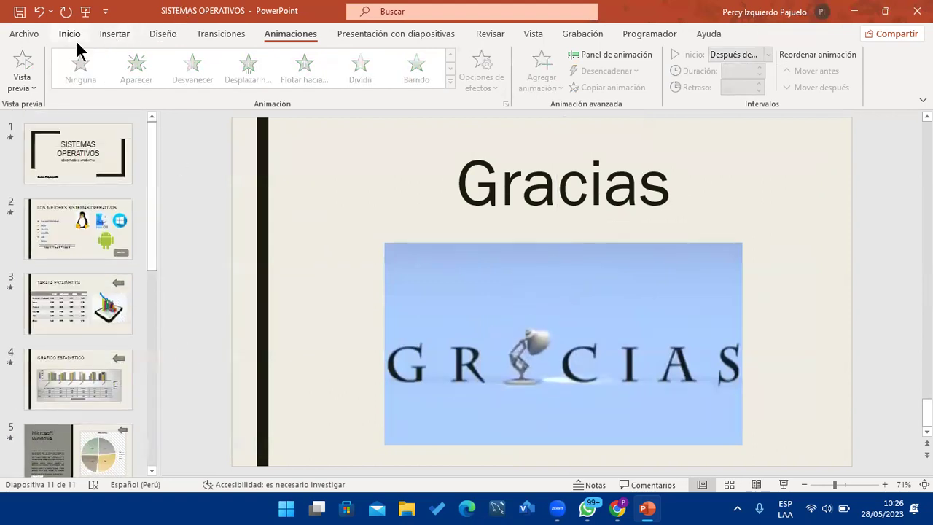
pyautogui.click(360, 35)
# Start the slideshow Desde el principio.
pyautogui.click(31, 72)
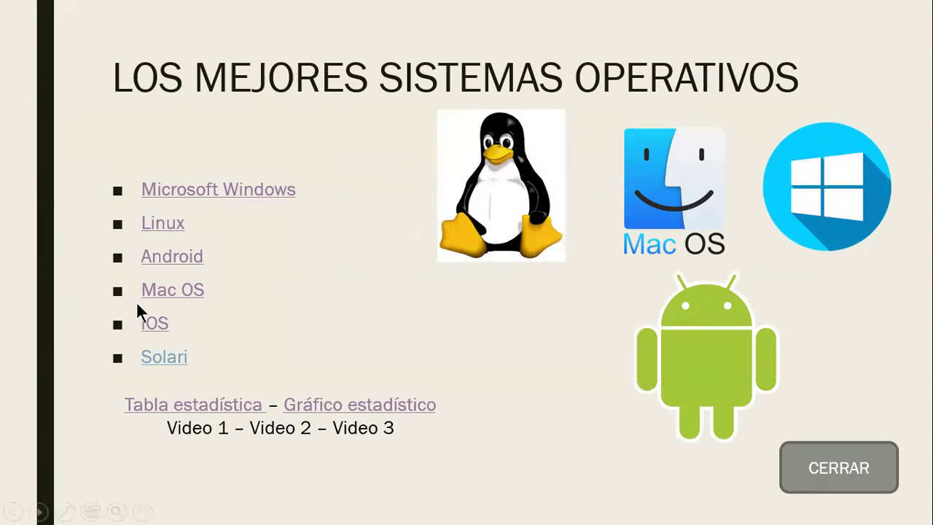
pyautogui.click(250, 196)
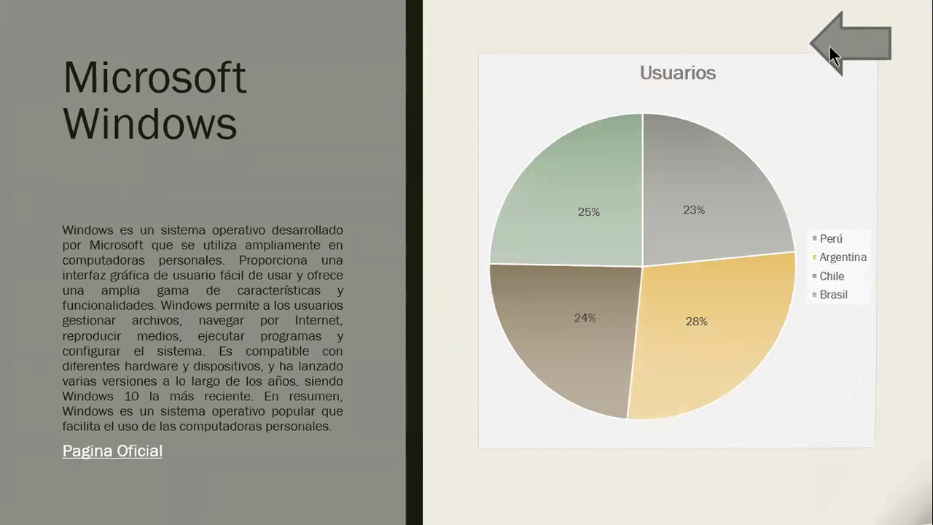
pyautogui.click(829, 49)
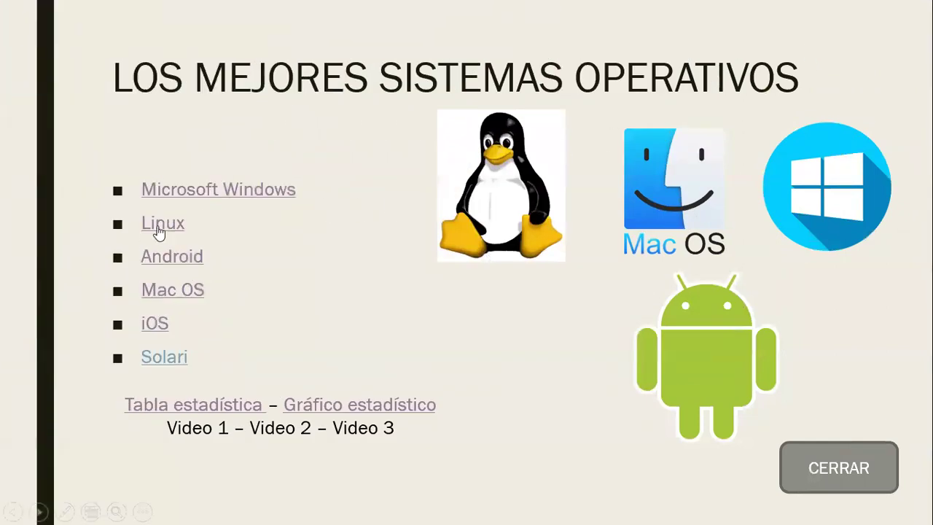
pyautogui.click(161, 221)
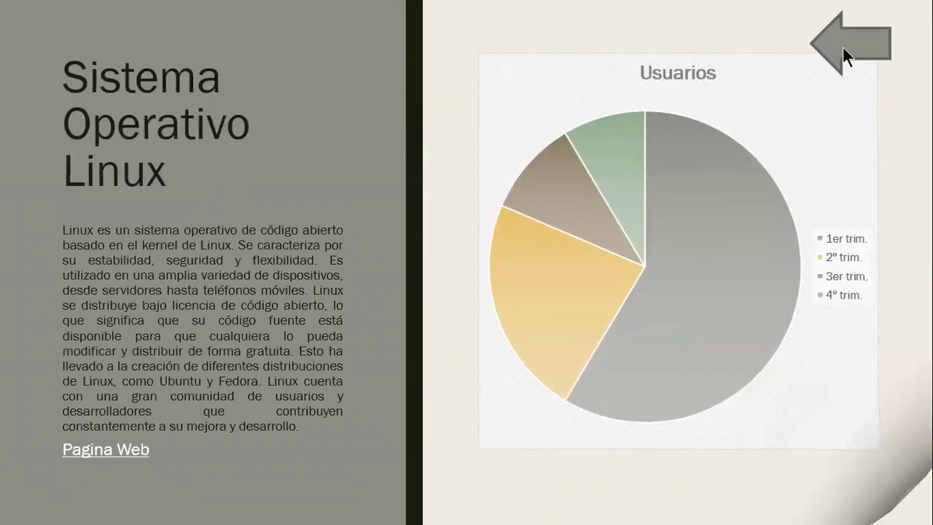
pyautogui.click(842, 48)
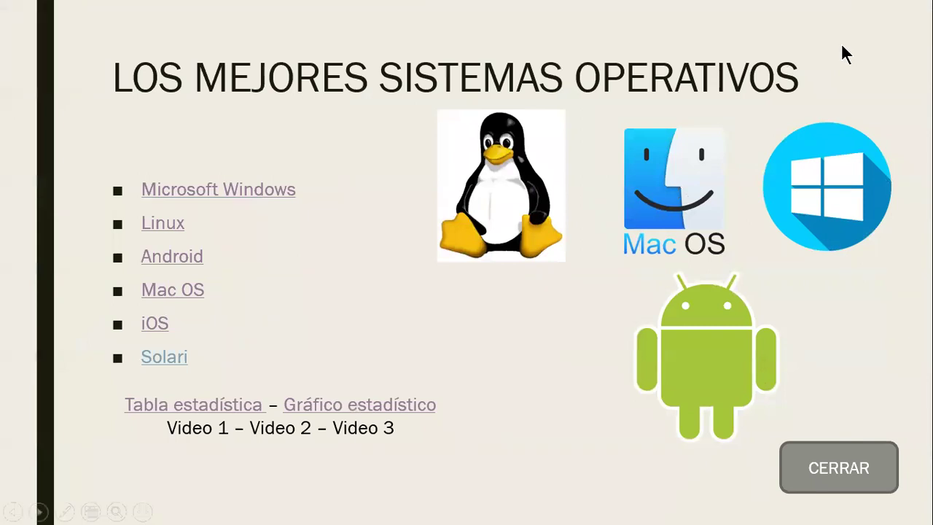
pyautogui.click(167, 255)
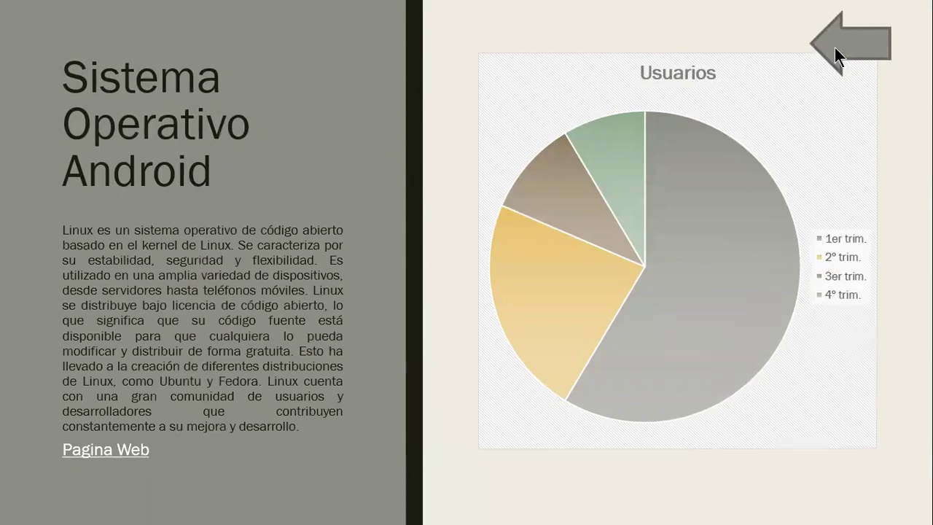
pyautogui.click(835, 47)
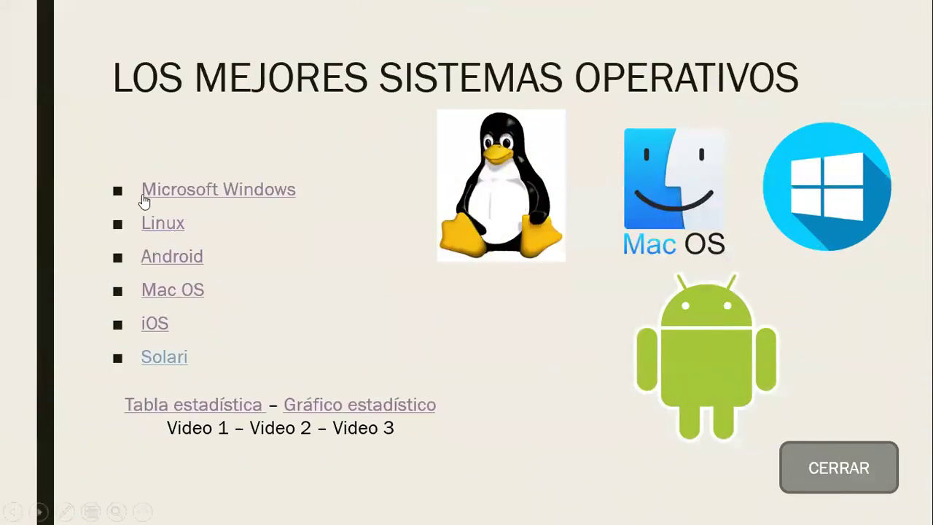
pyautogui.click(165, 322)
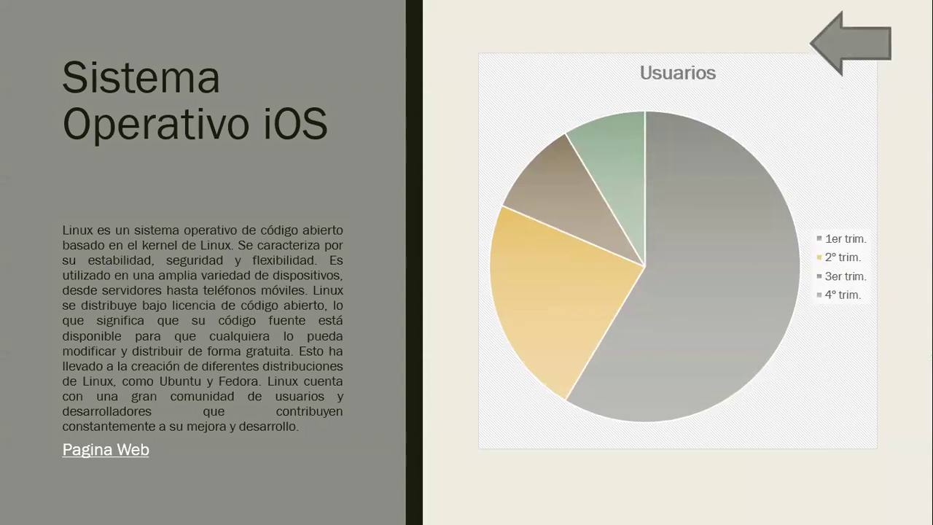
pyautogui.click(838, 55)
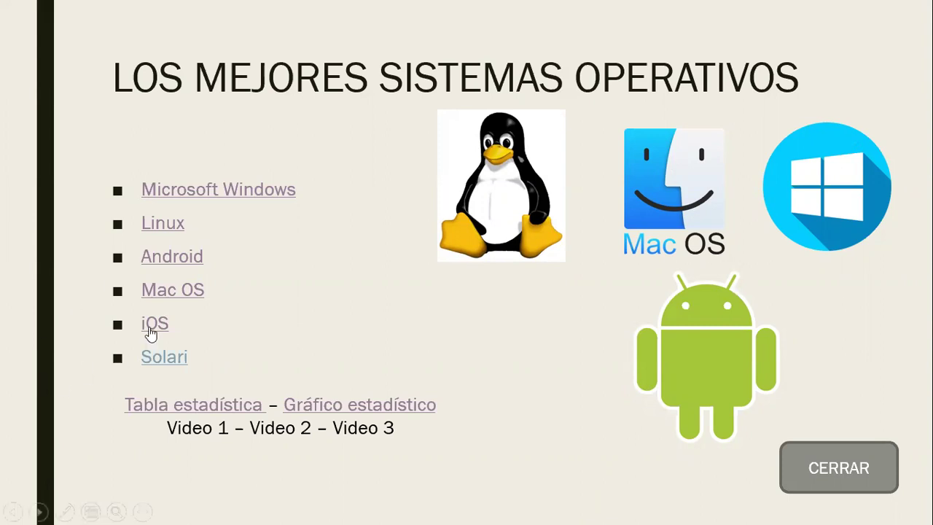
pyautogui.click(149, 327)
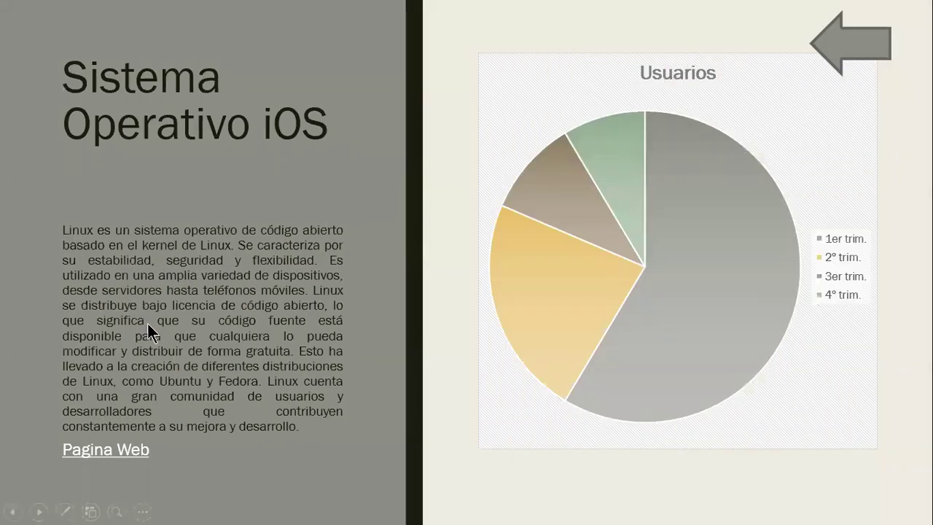
pyautogui.click(842, 48)
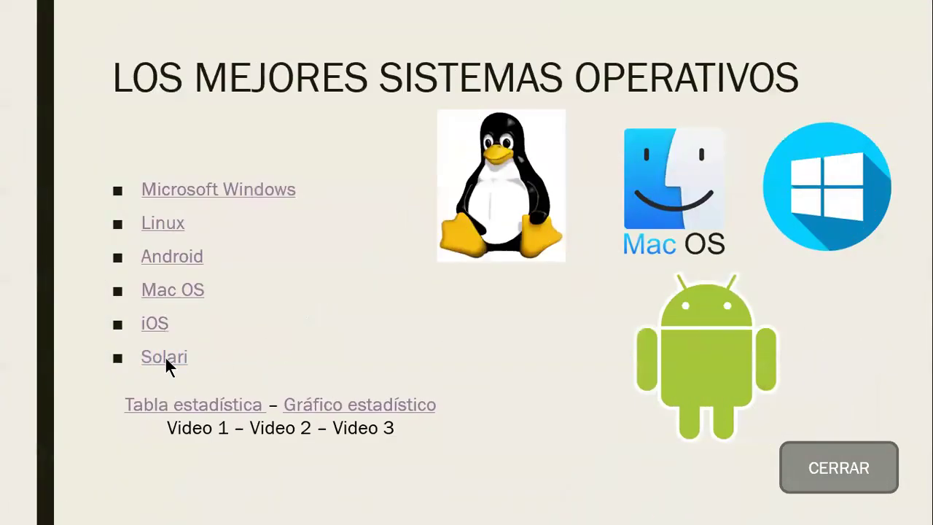
pyautogui.click(164, 356)
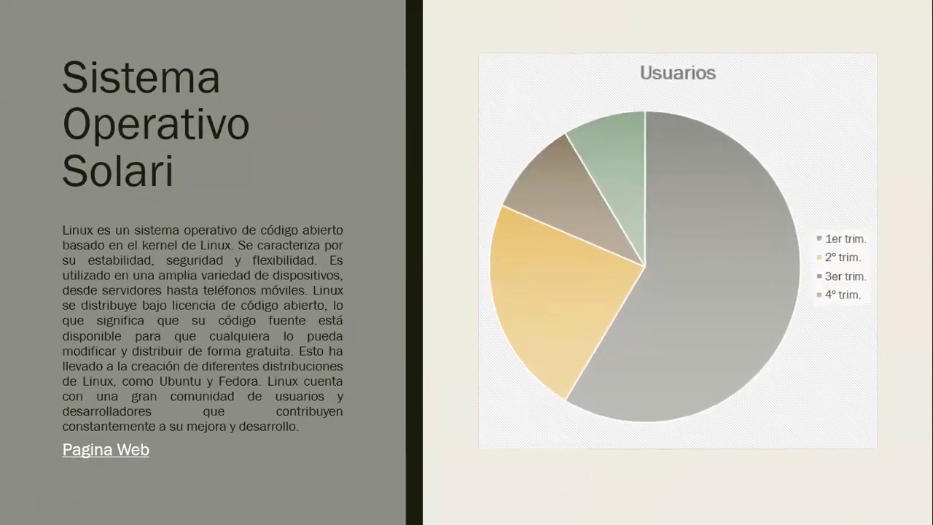
pyautogui.click(813, 54)
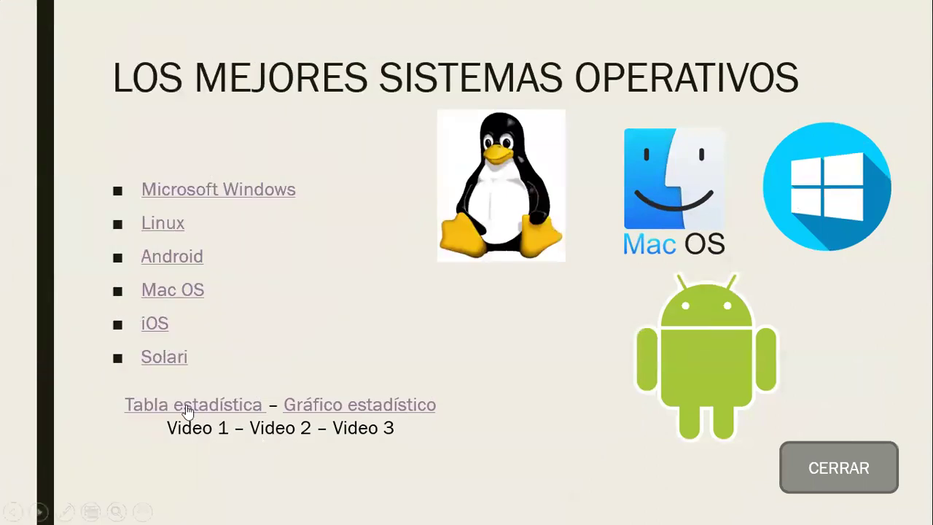
# View the Tabla estadística slide, return to the menu slide, then end the slideshow.
pyautogui.click(187, 409)
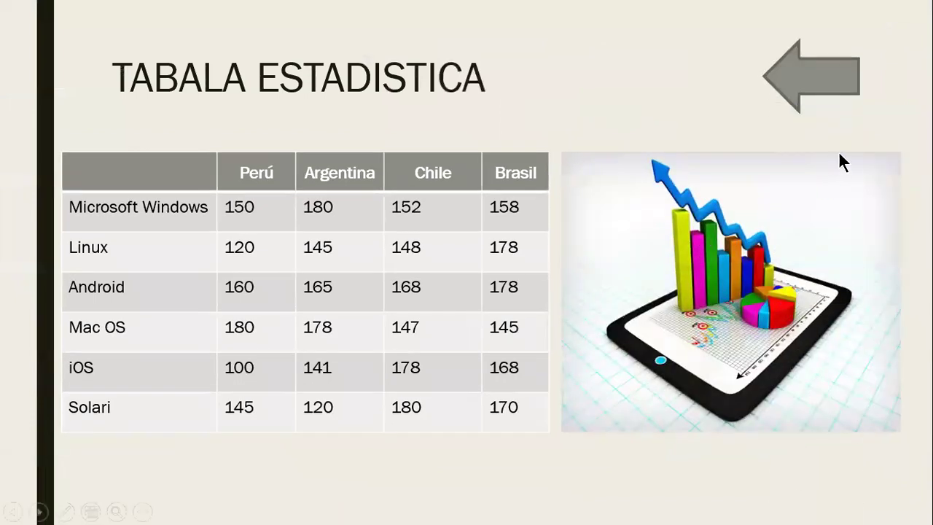
pyautogui.click(823, 82)
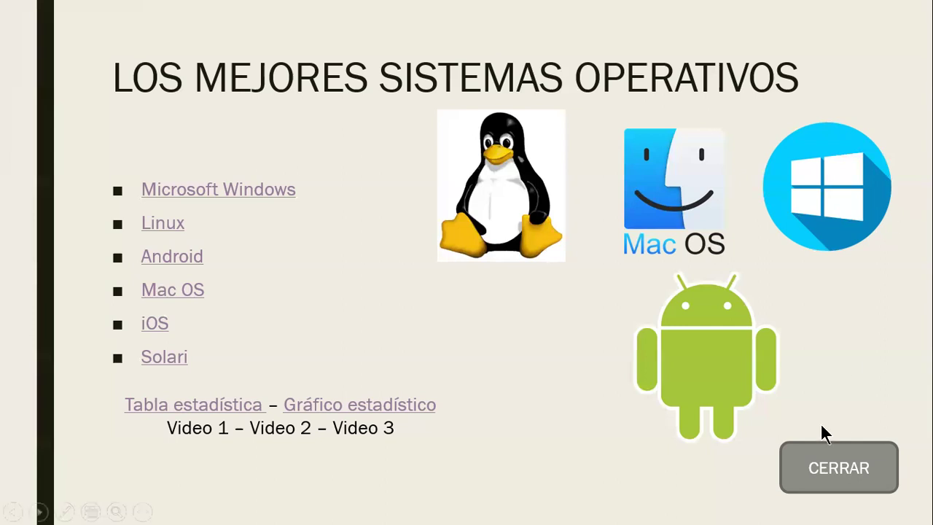
pyautogui.click(812, 458)
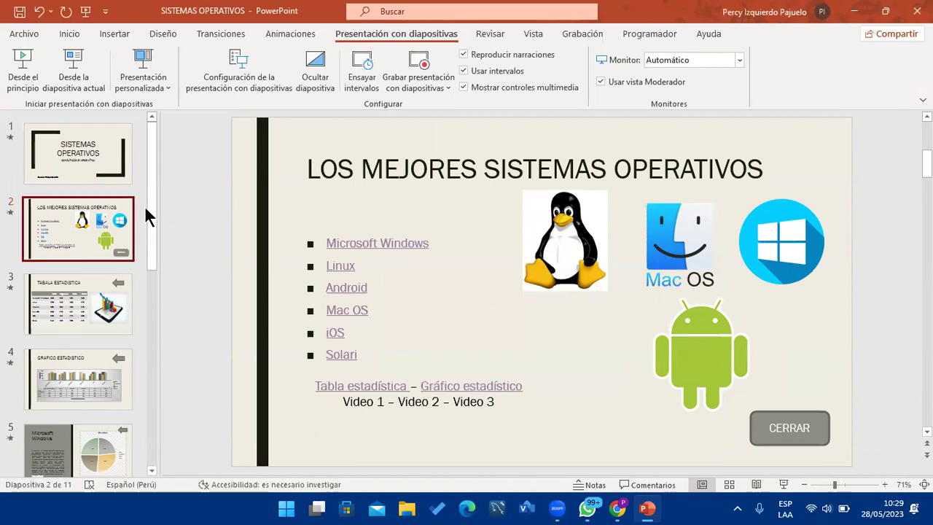
# After slide 10, insert a Título y objetos slide titled 'Instalación de Windows 10'.
pyautogui.moveTo(154, 129)
pyautogui.mouseDown()
pyautogui.moveTo(164, 263)
pyautogui.moveTo(152, 183)
pyautogui.moveTo(151, 385)
pyautogui.mouseUp()
pyautogui.click(121, 411)
pyautogui.click(113, 363)
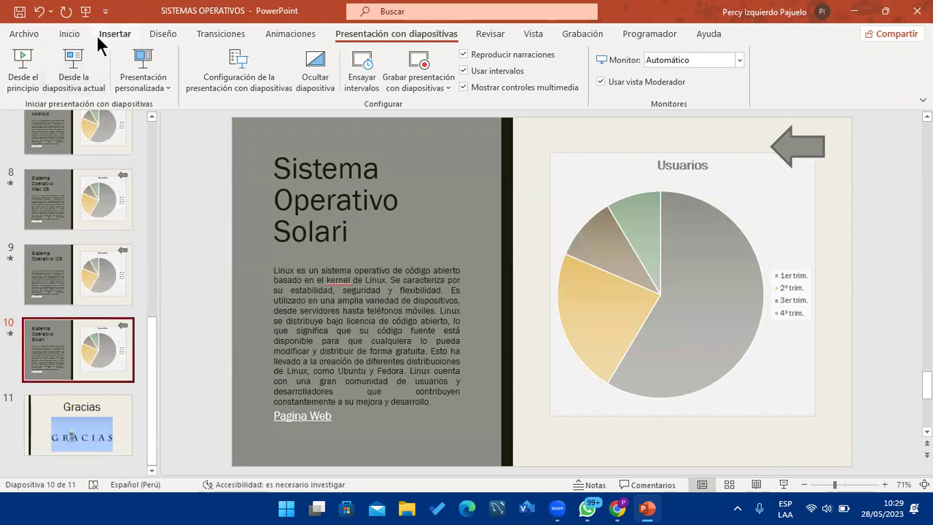
pyautogui.click(71, 34)
pyautogui.click(81, 88)
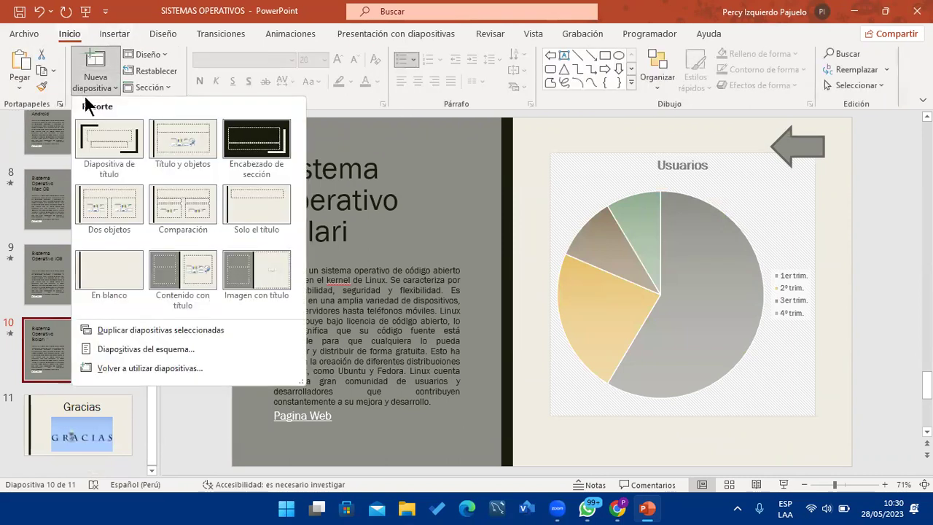
pyautogui.click(170, 149)
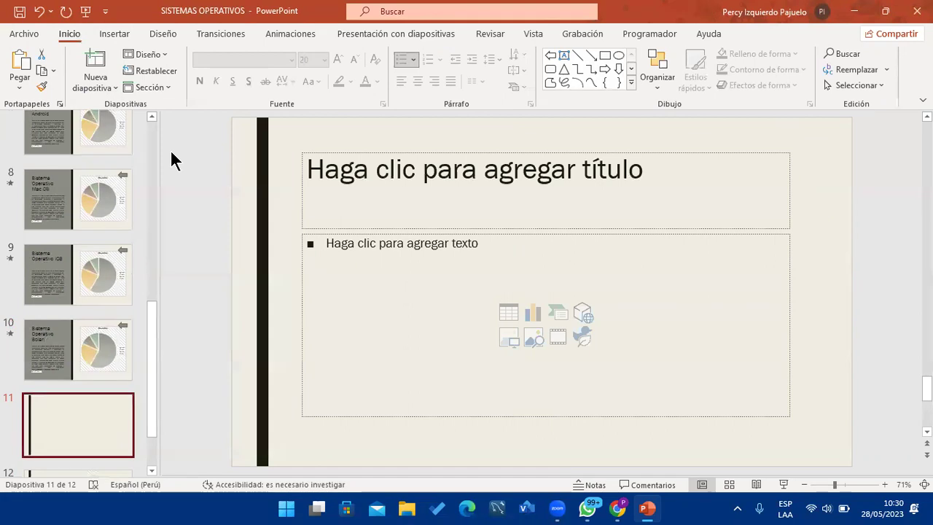
pyautogui.click(428, 172)
pyautogui.write('I')
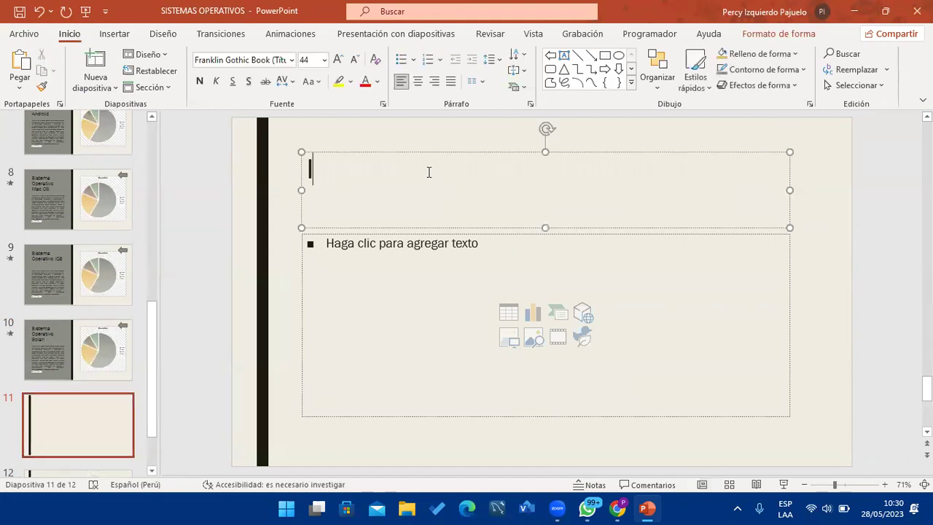
pyautogui.write('nstalación de Windows 10')
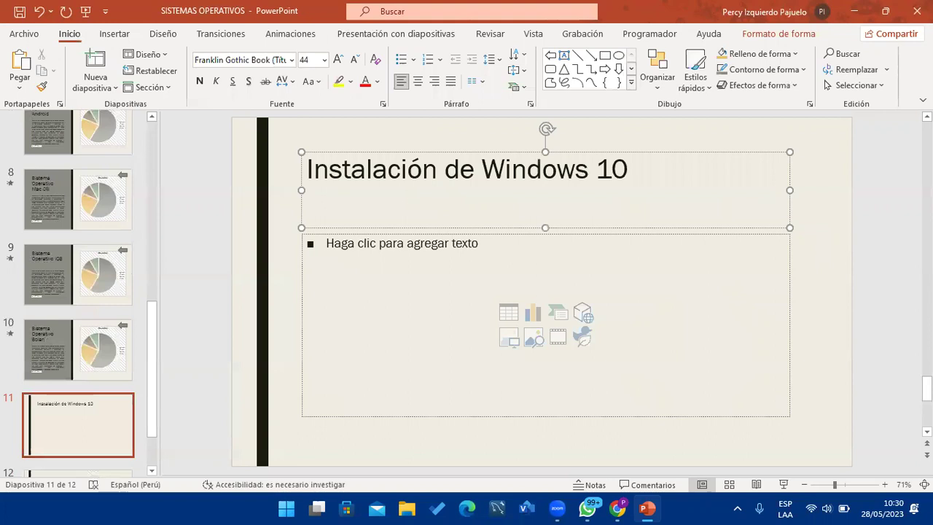
pyautogui.click(374, 273)
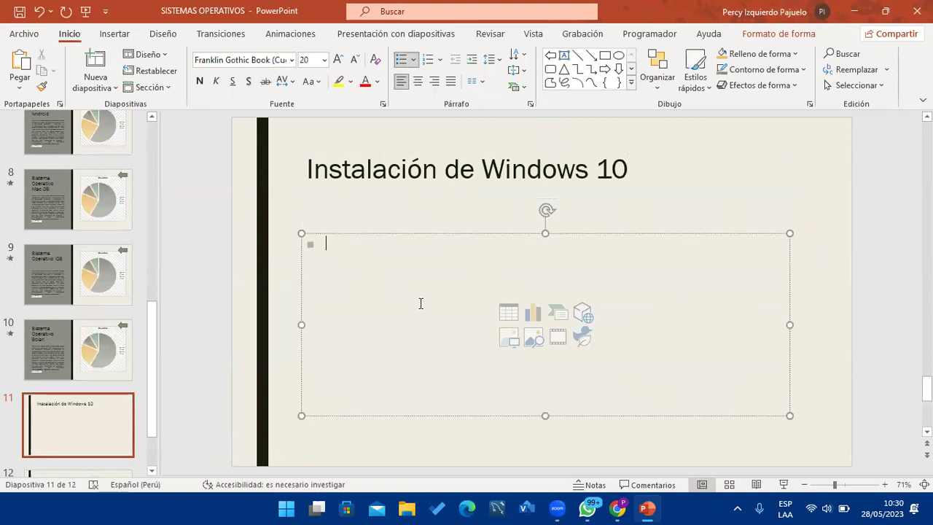
pyautogui.click(565, 346)
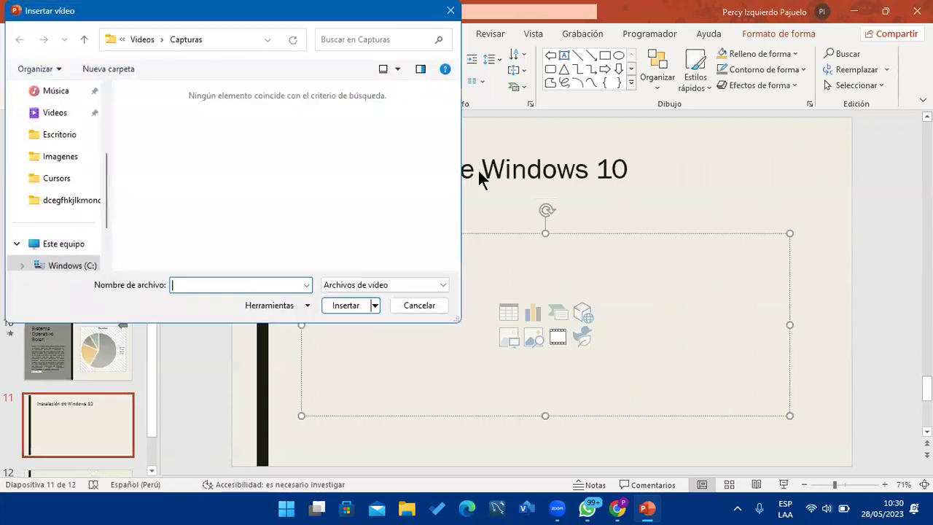
pyautogui.click(448, 11)
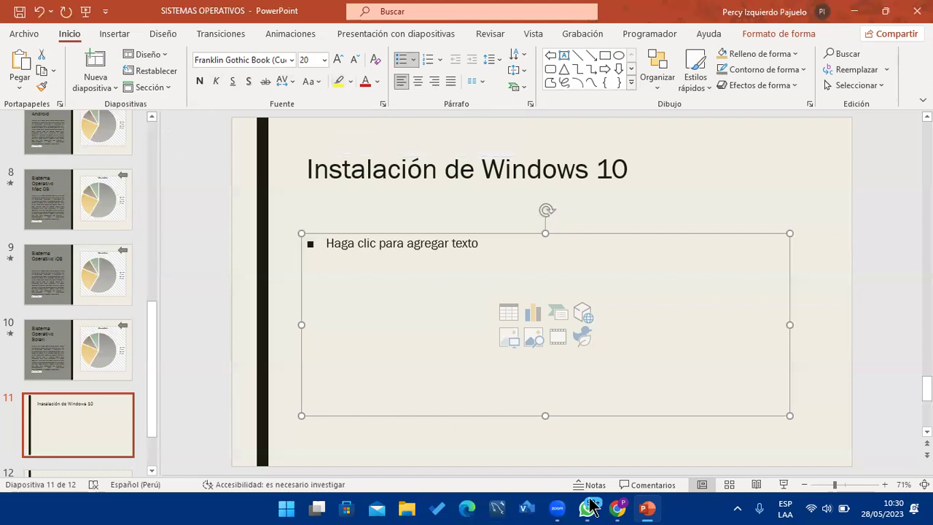
# Open YouTube from the Google apps grid in a new Chrome tab.
pyautogui.click(617, 508)
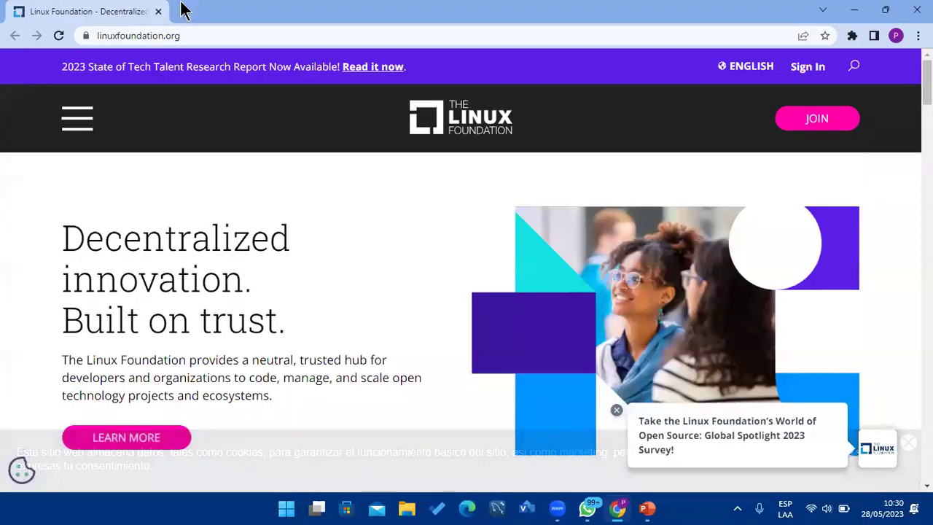
pyautogui.hotkey('ctrl', 't')
pyautogui.click(865, 94)
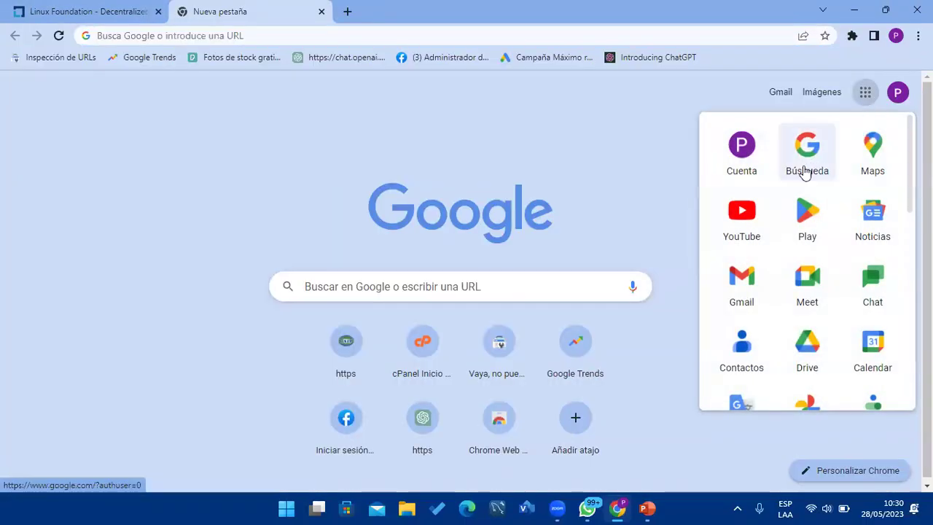
pyautogui.click(751, 213)
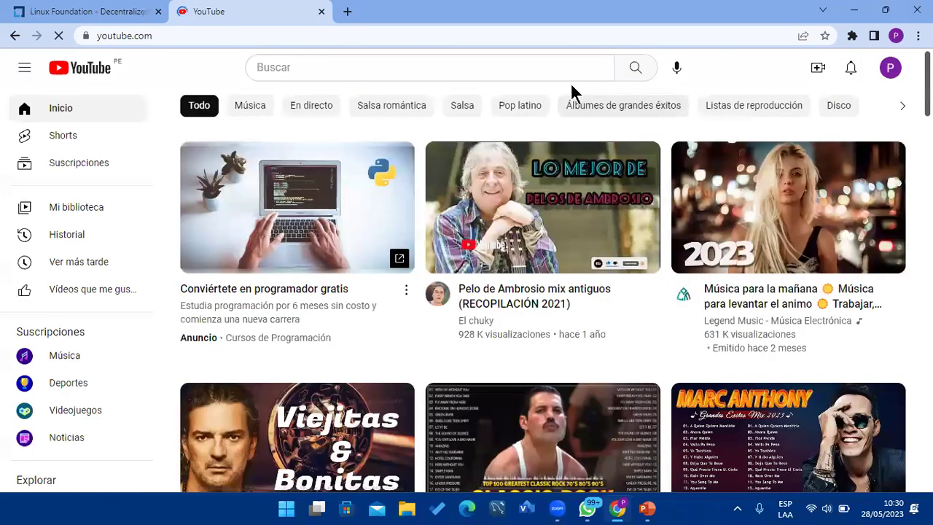
# Search YouTube for 'instalar windows 10' and browse the results.
pyautogui.click(565, 75)
pyautogui.write('instalar')
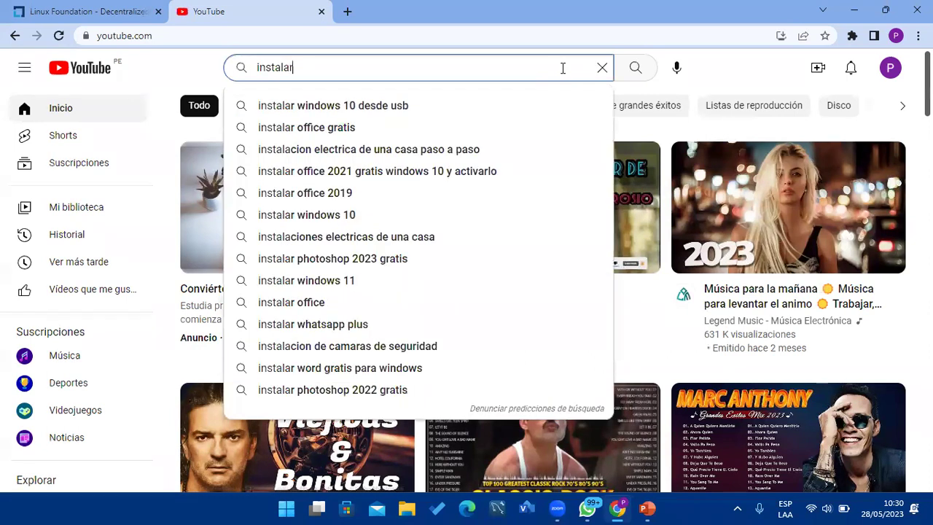
pyautogui.write(' win')
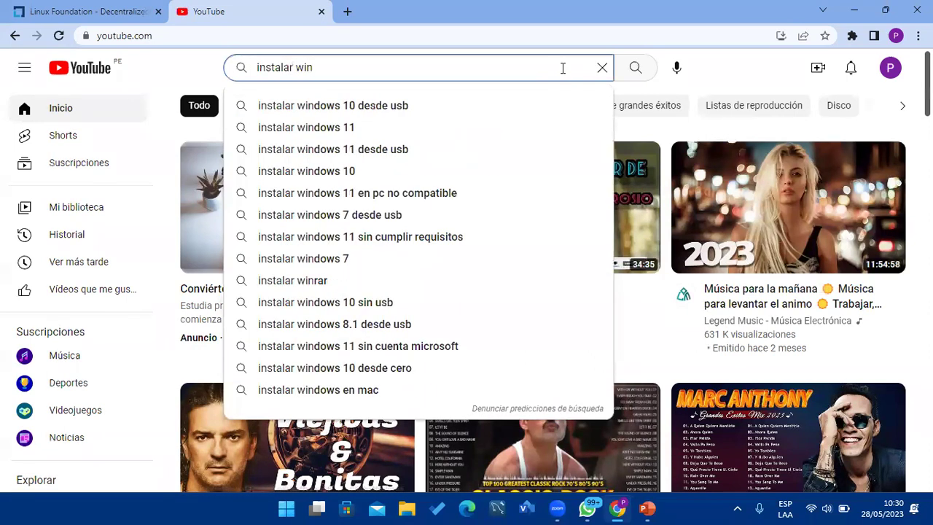
pyautogui.write('dows 10')
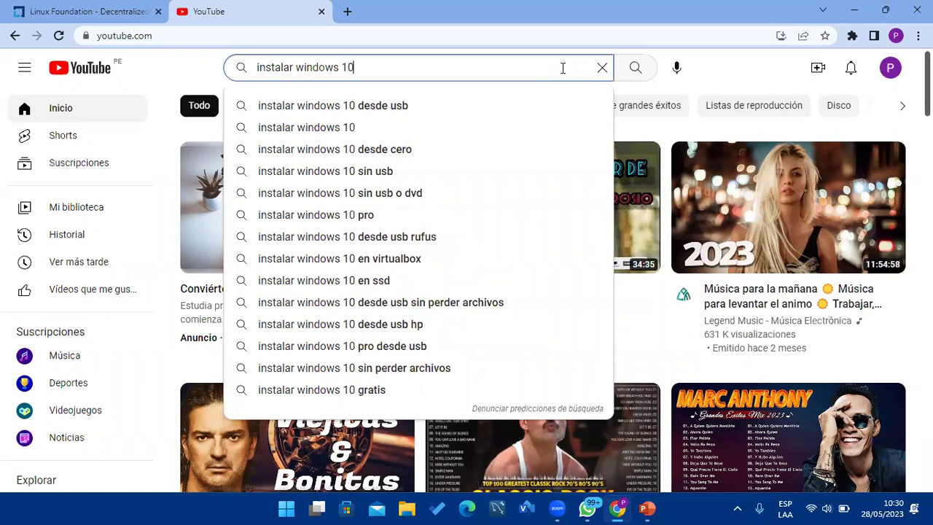
pyautogui.press('Return')
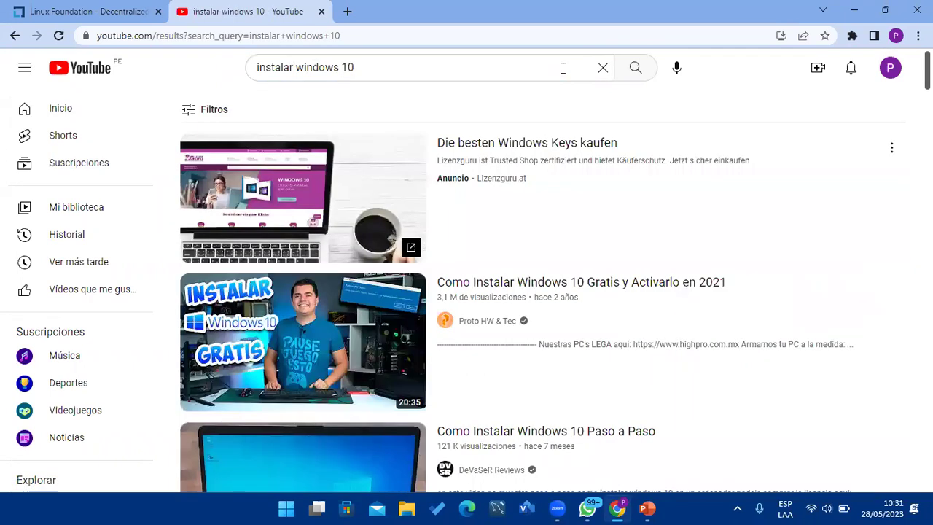
pyautogui.scroll(-2, 408, 145)
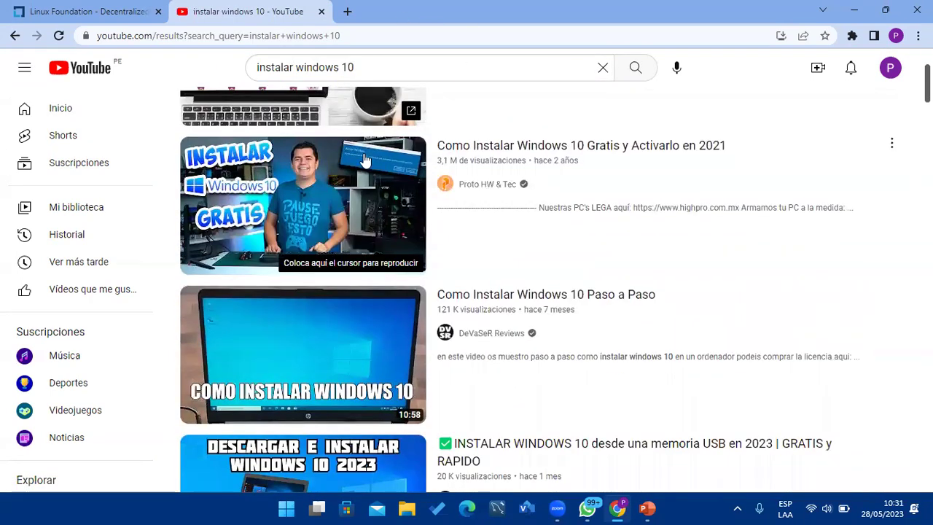
# Open 'Como Instalar Windows 10 Gratis y Activarlo en 2021', skipping the ad and family-plan offer.
pyautogui.moveTo(348, 190)
pyautogui.click(380, 189)
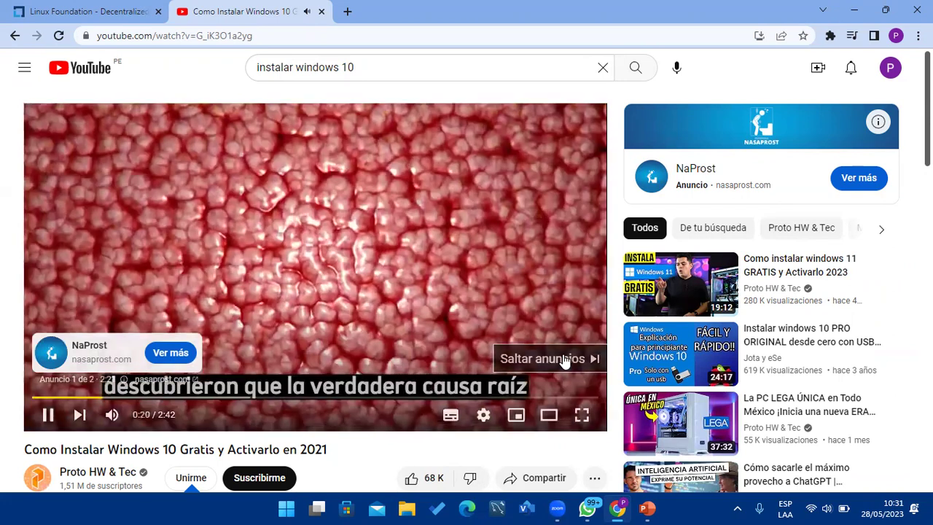
pyautogui.click(563, 359)
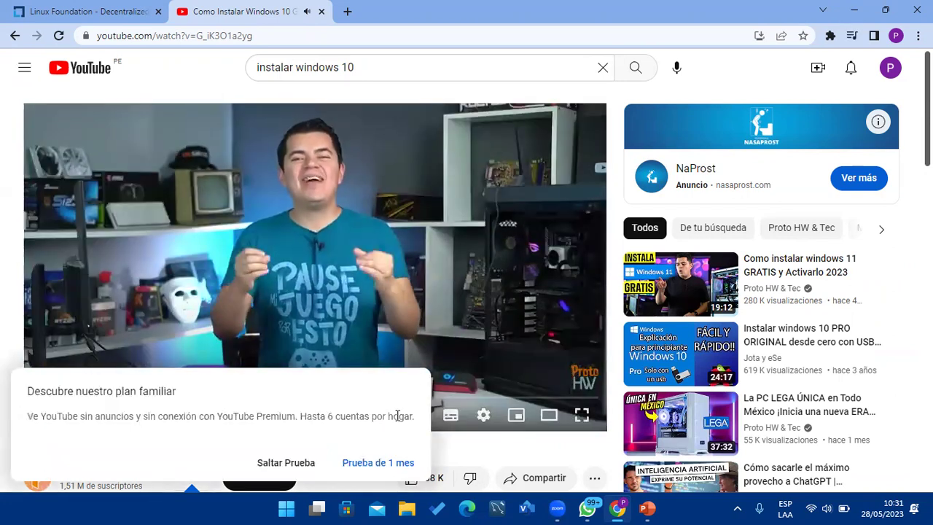
pyautogui.click(295, 465)
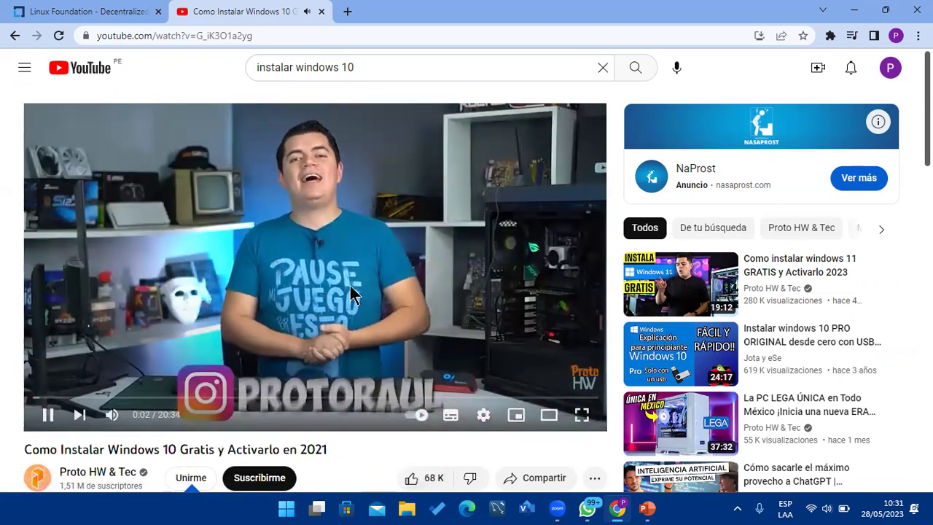
# Copy the video's URL from the player's context menu and minimize Chrome.
pyautogui.rightClick(390, 183)
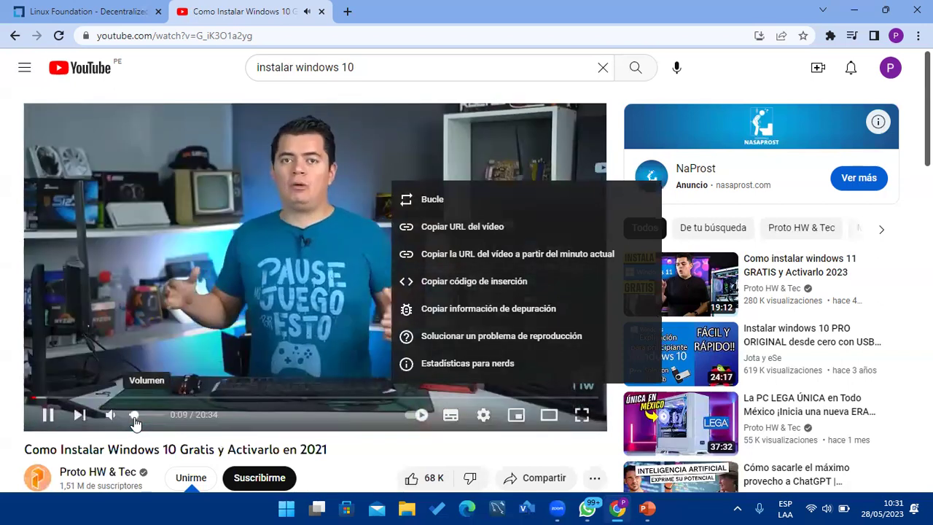
pyautogui.click(317, 374)
pyautogui.rightClick(426, 198)
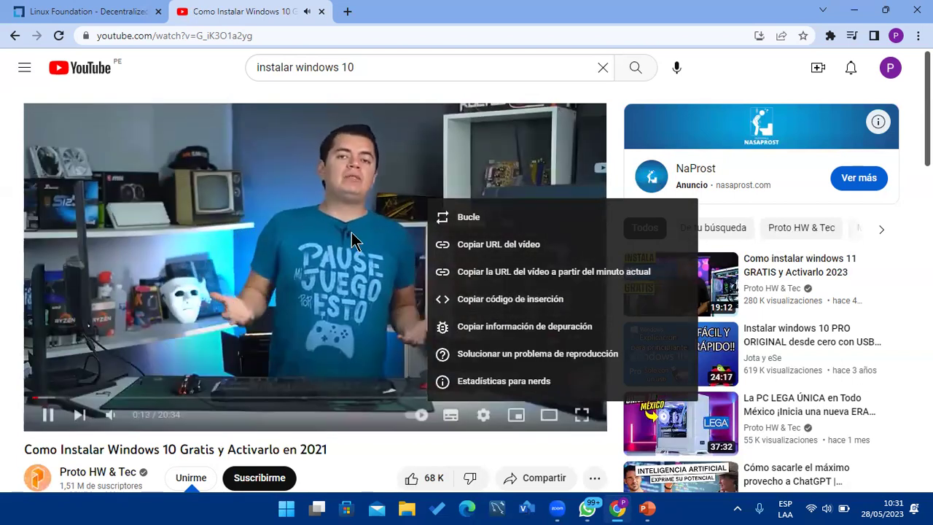
pyautogui.rightClick(325, 177)
pyautogui.rightClick(326, 175)
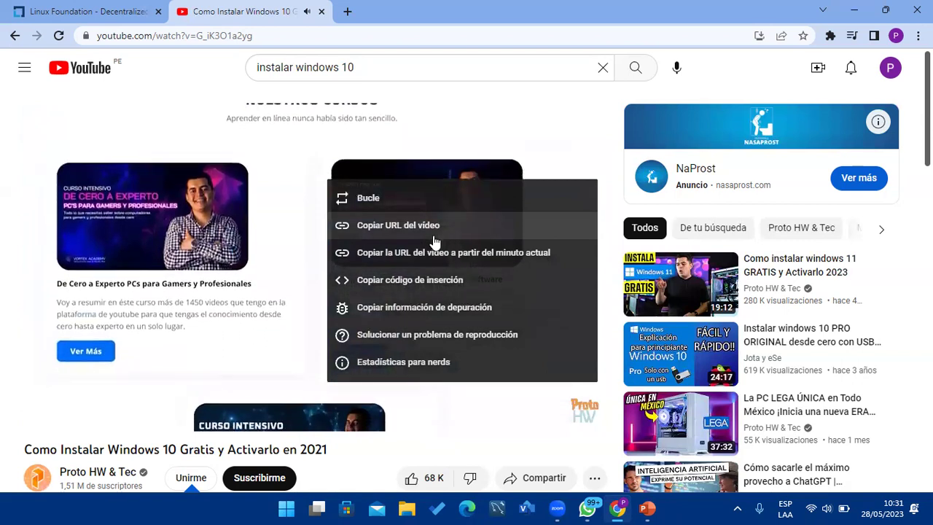
pyautogui.click(437, 235)
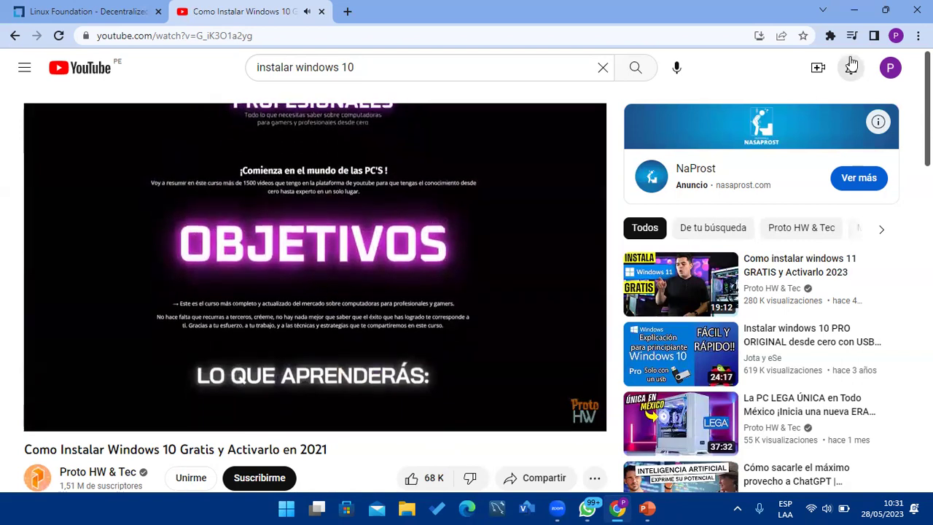
pyautogui.click(853, 11)
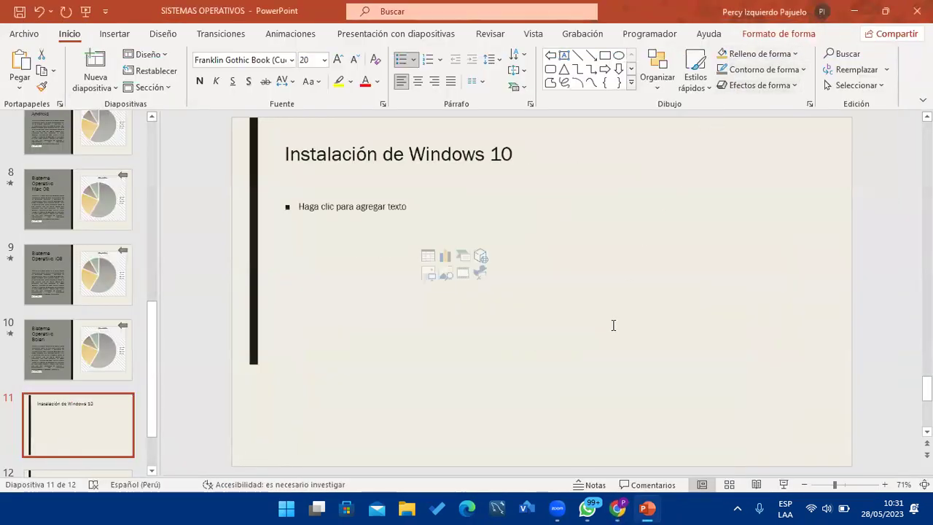
# Embed the copied Windows 10 video on slide 11 through Insertar > Vídeo > Vídeos en línea.
pyautogui.click(613, 325)
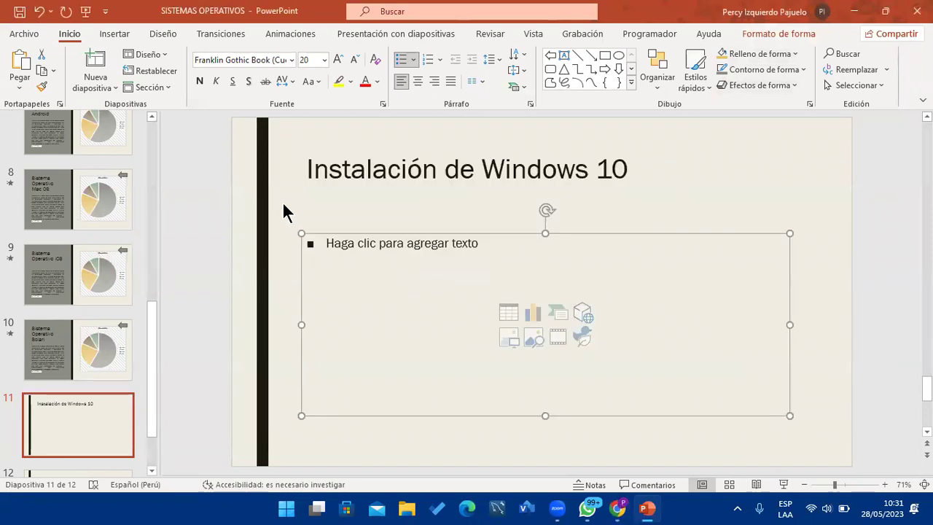
pyautogui.click(349, 250)
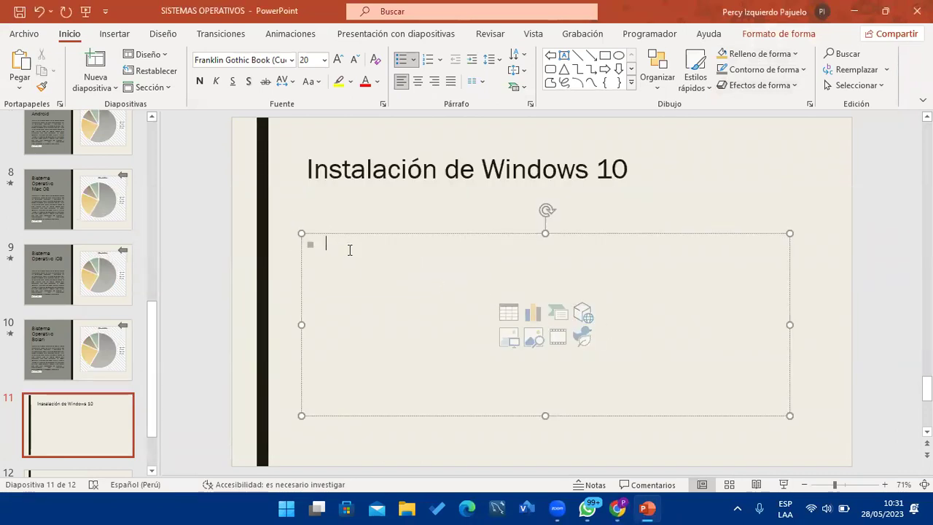
pyautogui.click(115, 35)
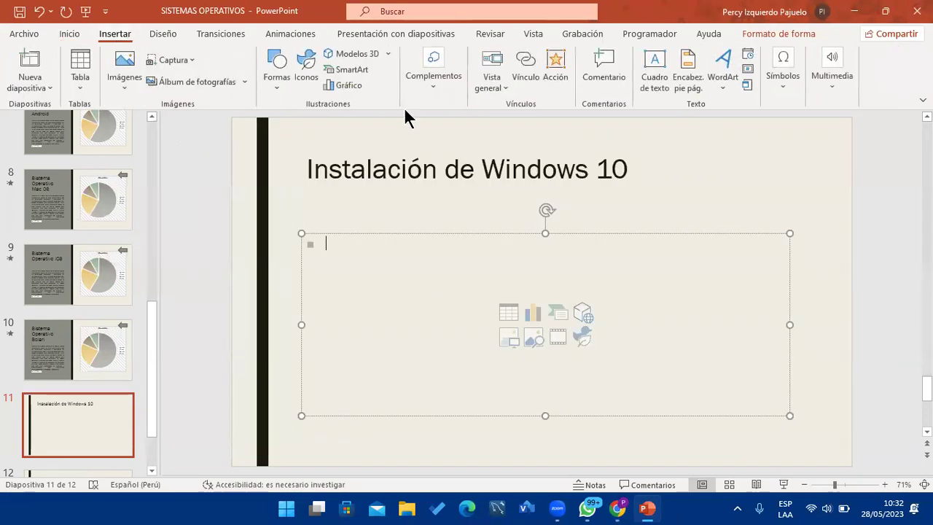
pyautogui.click(821, 78)
pyautogui.click(819, 153)
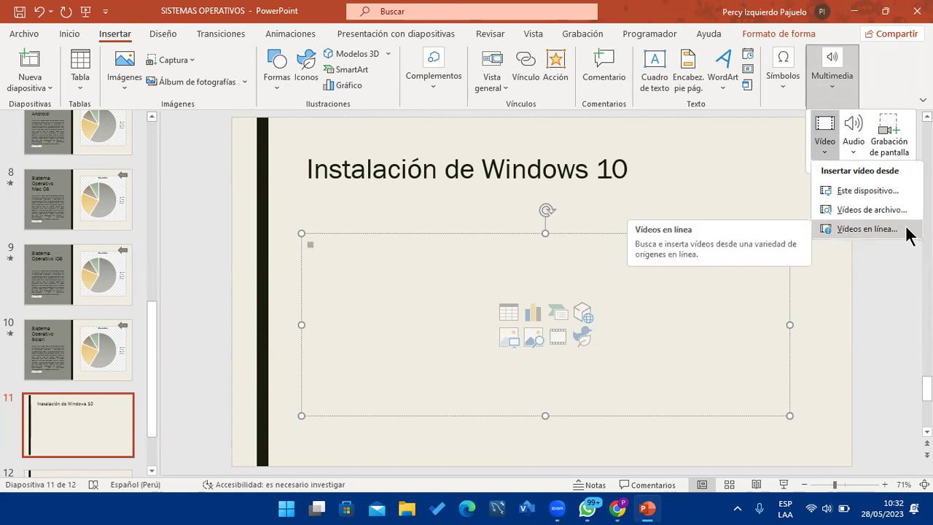
pyautogui.click(862, 225)
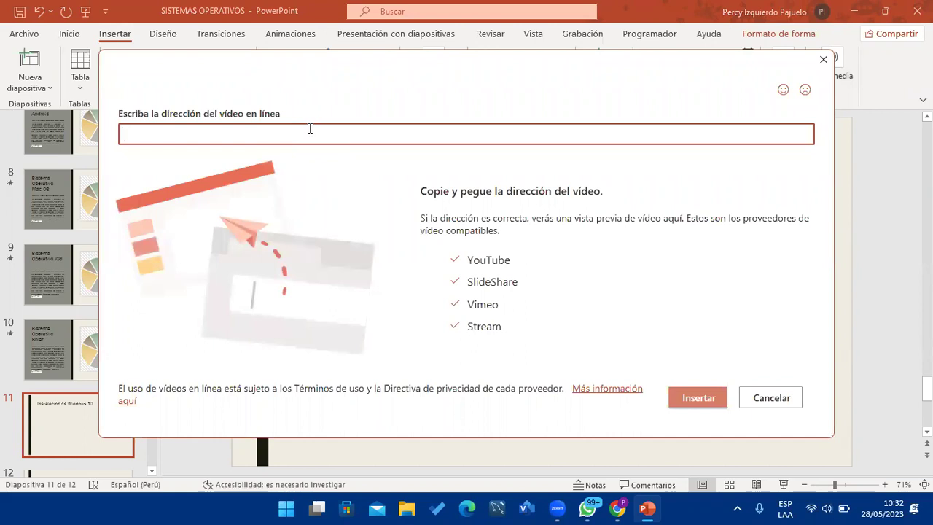
pyautogui.write('https://youtu.be/G_iK3O1a2yg')
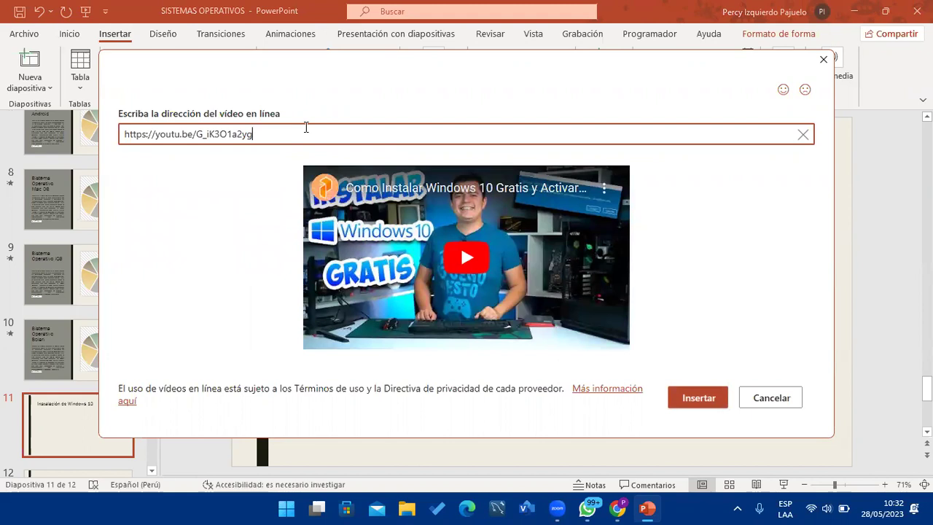
pyautogui.click(710, 405)
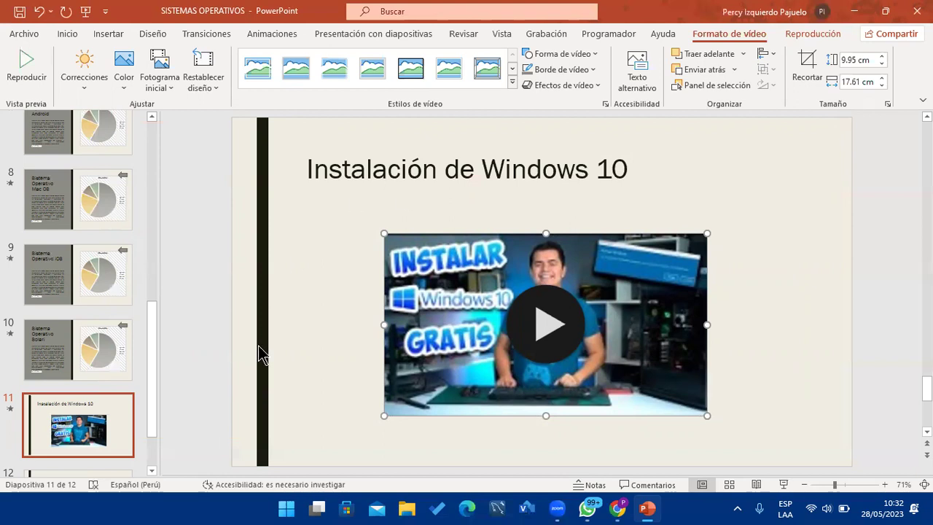
# Select the slide 11 thumbnail, 'Instalación de Windows 10', in the slide pane.
pyautogui.scroll(-1, 260, 350)
pyautogui.click(109, 358)
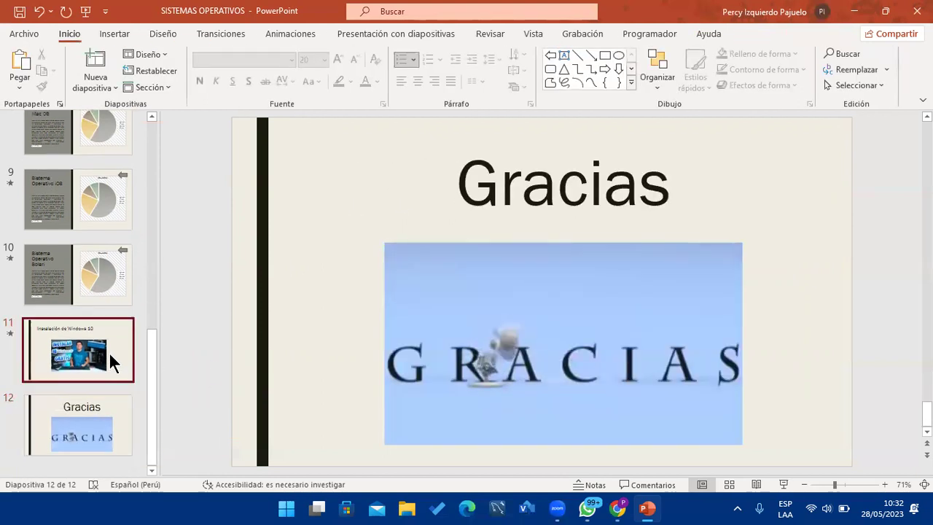
# Add a Título y objetos slide 12 titled 'Instalación de Windows 11', then switch to Chrome.
pyautogui.click(106, 87)
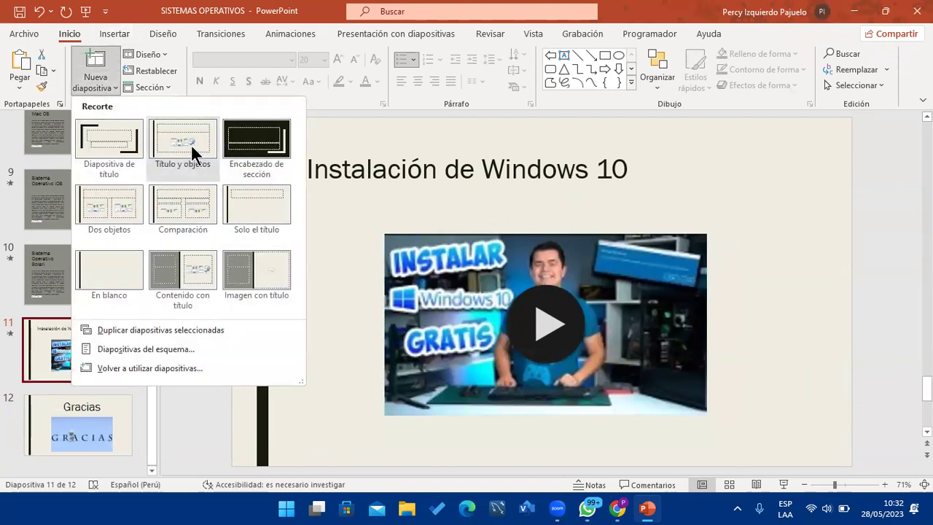
pyautogui.click(185, 142)
pyautogui.click(402, 191)
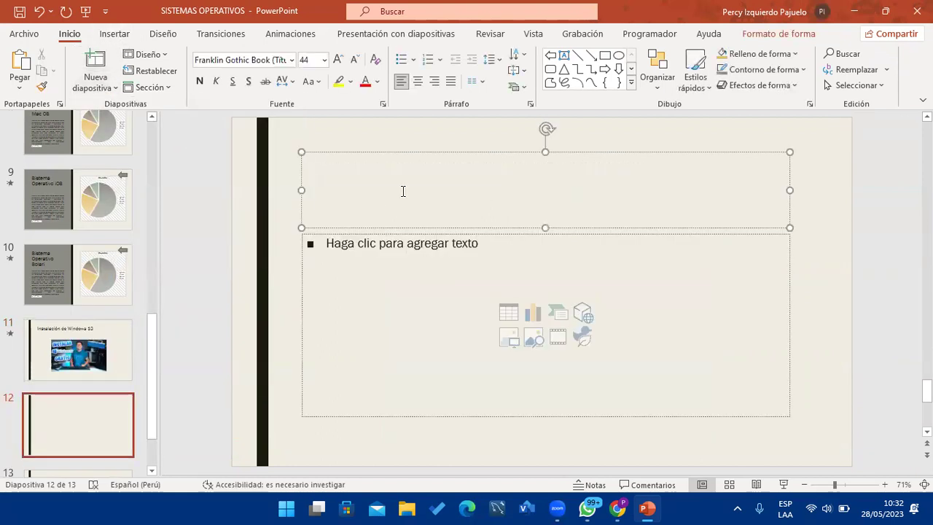
pyautogui.write('Inata')
pyautogui.press('BackSpace')
pyautogui.press('BackSpace')
pyautogui.press('BackSpace')
pyautogui.write('stalación')
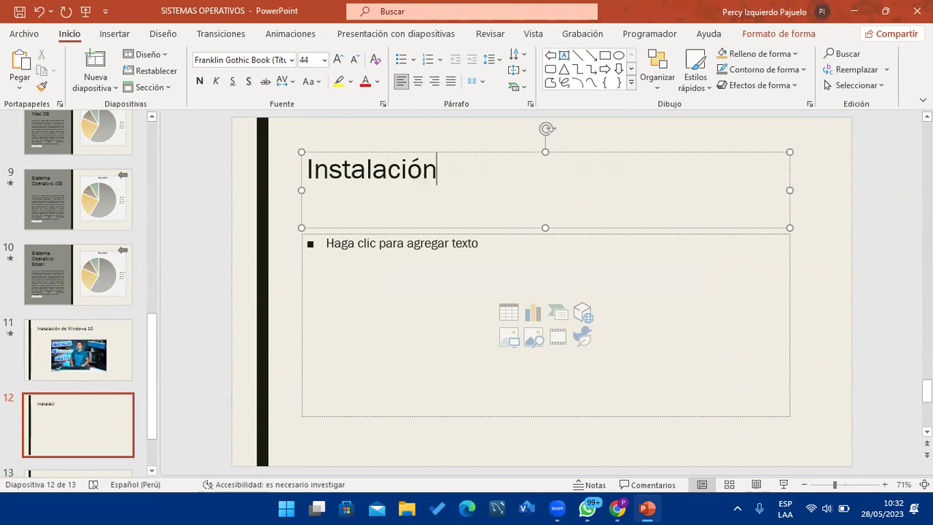
pyautogui.write(' de Win')
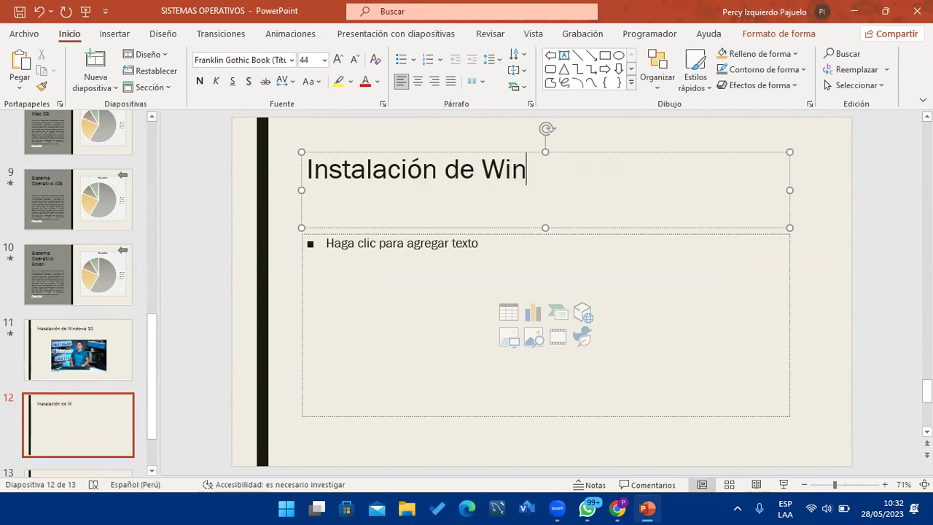
pyautogui.write('dows 11')
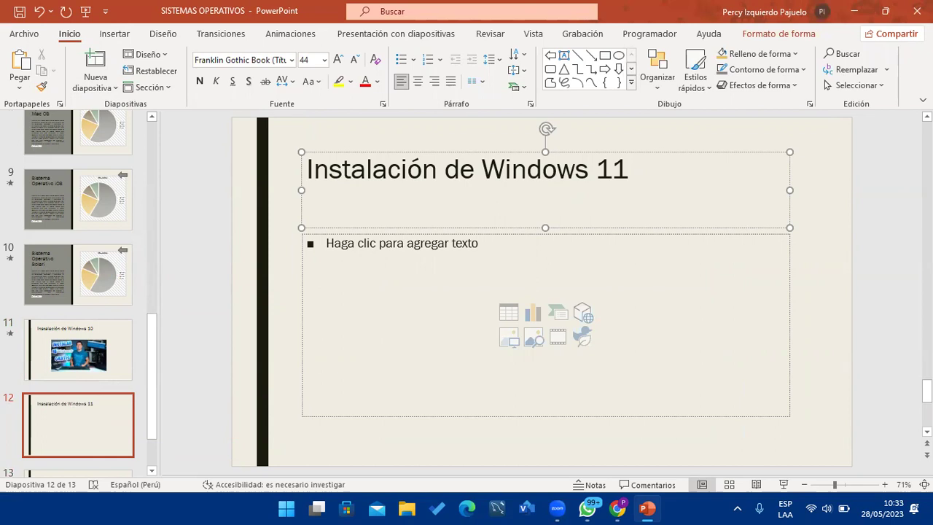
pyautogui.click(617, 508)
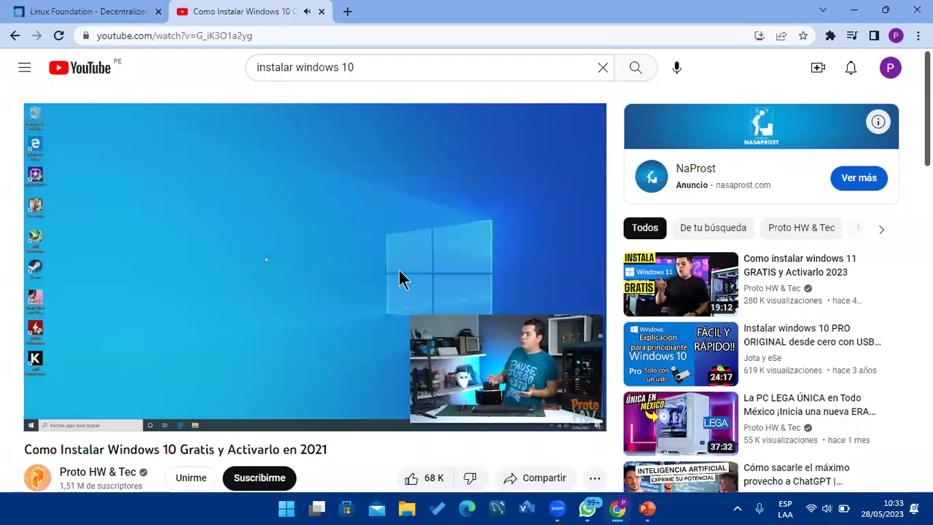
# Search YouTube for 'instalar windows 11' and open 'Como instalar windows 11 GRATIS y Activarlo 2023'.
pyautogui.click(854, 10)
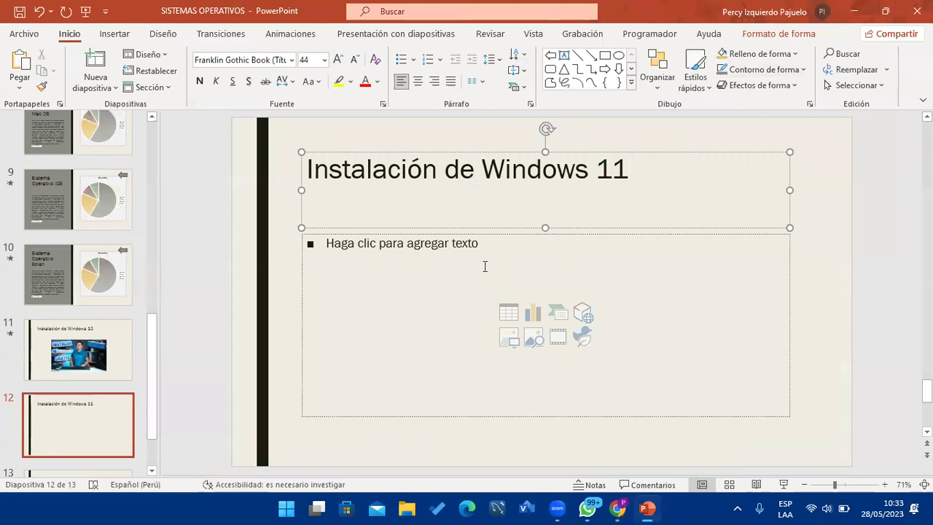
pyautogui.click(620, 512)
pyautogui.write('11')
pyautogui.press('Return')
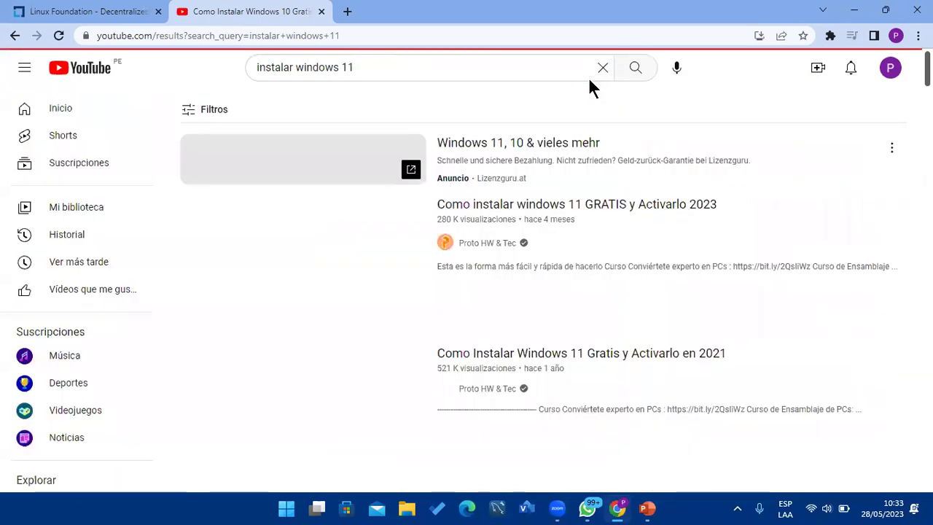
pyautogui.scroll(-1, 606, 213)
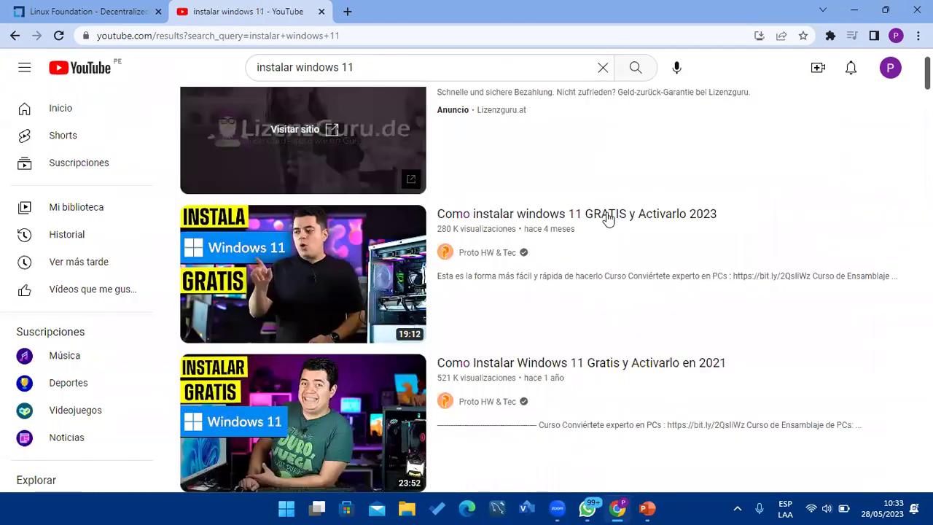
pyautogui.click(630, 223)
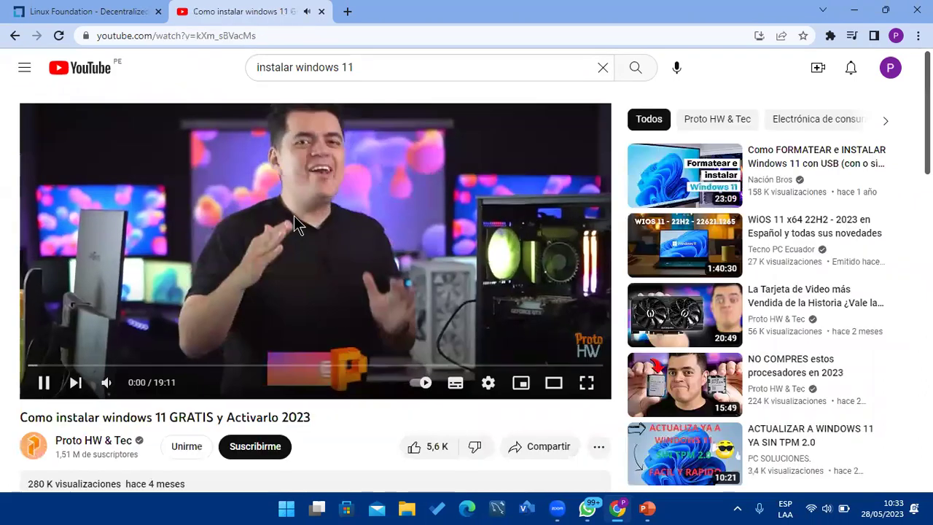
# Copy the Windows 11 video's URL from the player's context menu.
pyautogui.rightClick(331, 181)
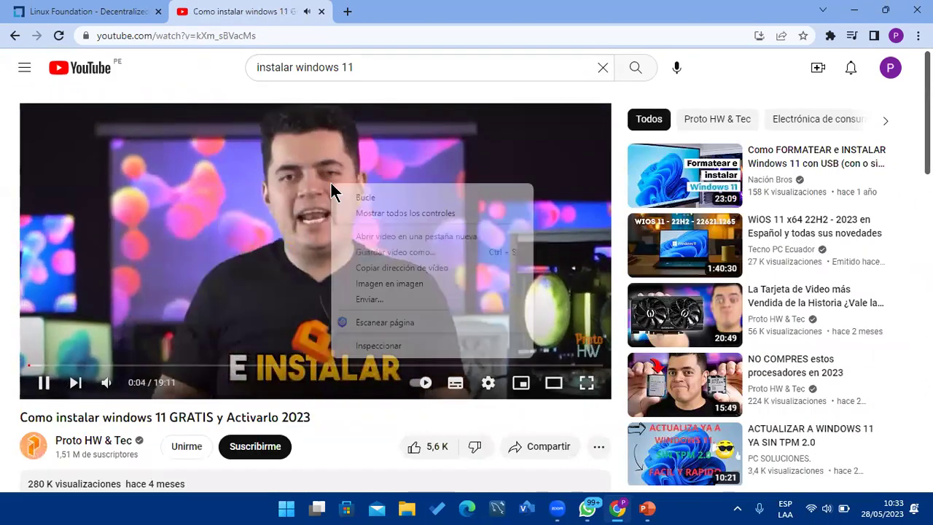
pyautogui.rightClick(330, 181)
pyautogui.click(297, 192)
pyautogui.rightClick(297, 192)
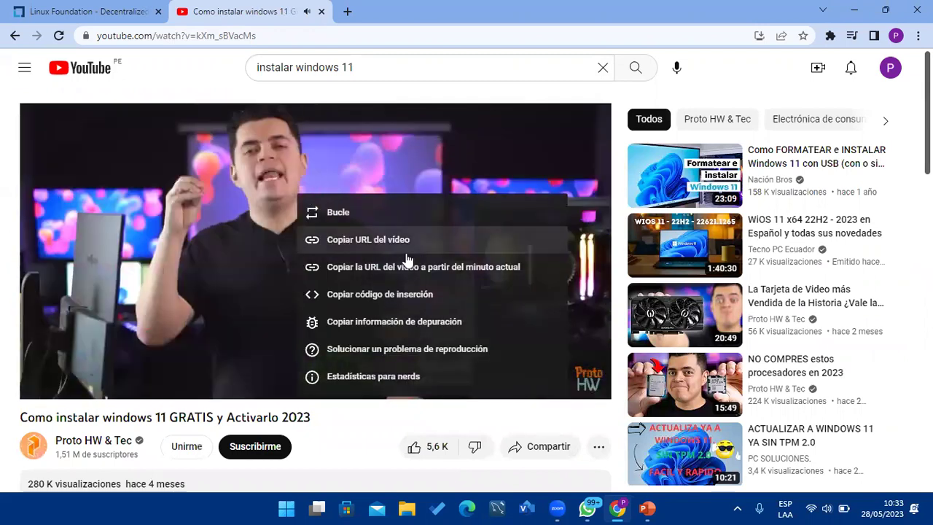
pyautogui.click(404, 247)
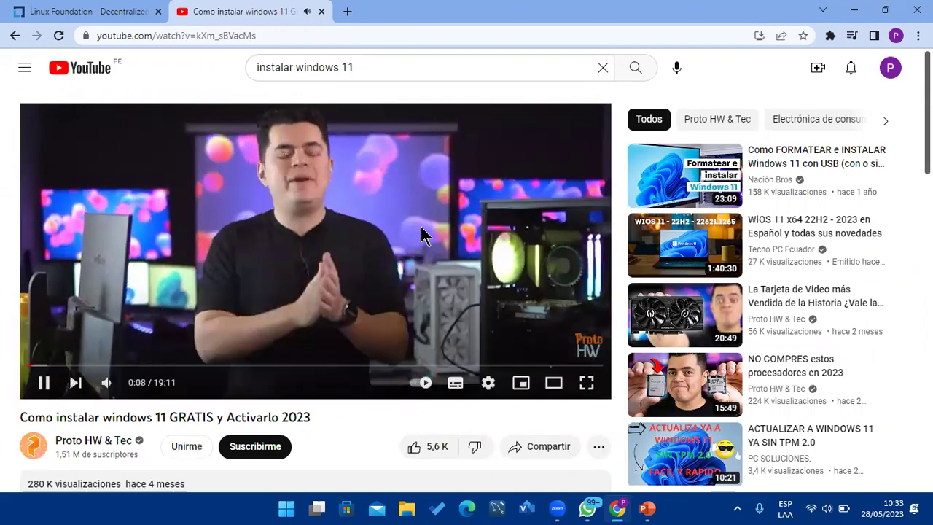
# Embed the copied Windows 11 video on slide 12 through Insertar > Vídeo > Vídeos en línea.
pyautogui.click(853, 10)
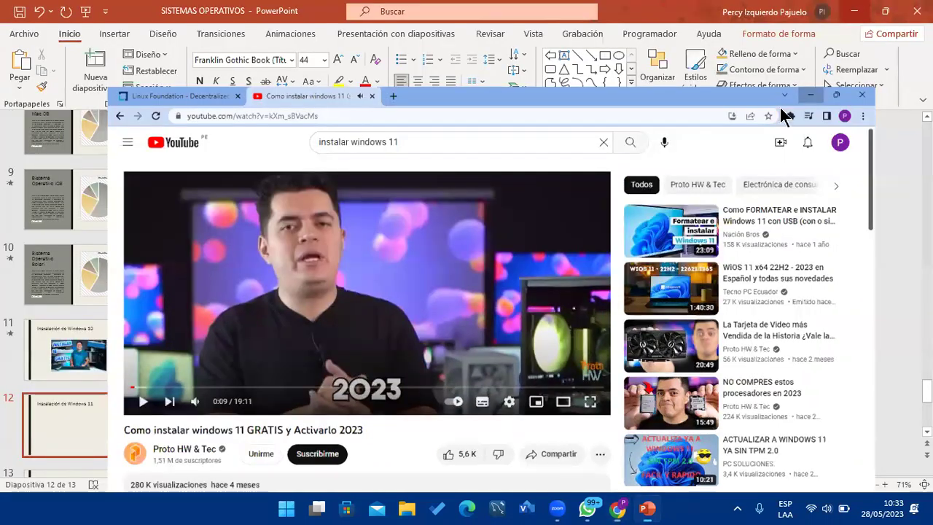
pyautogui.click(396, 248)
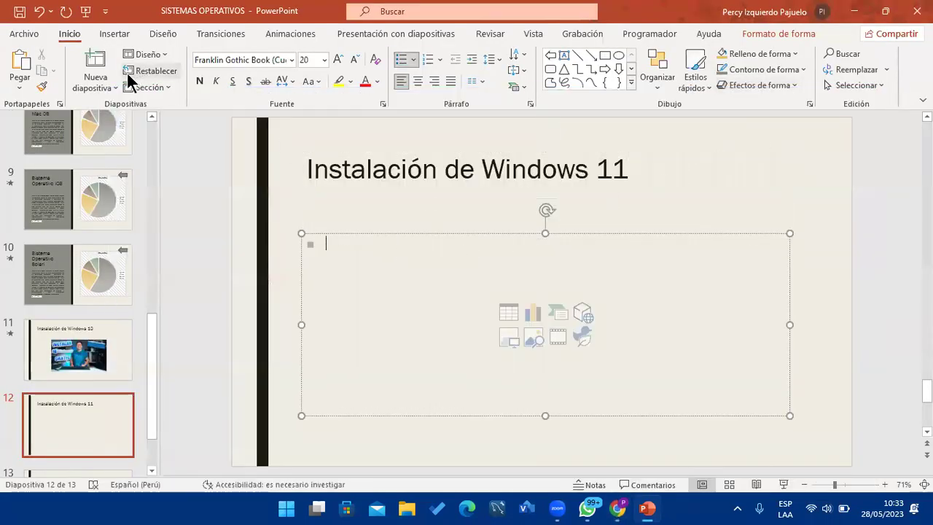
pyautogui.click(117, 35)
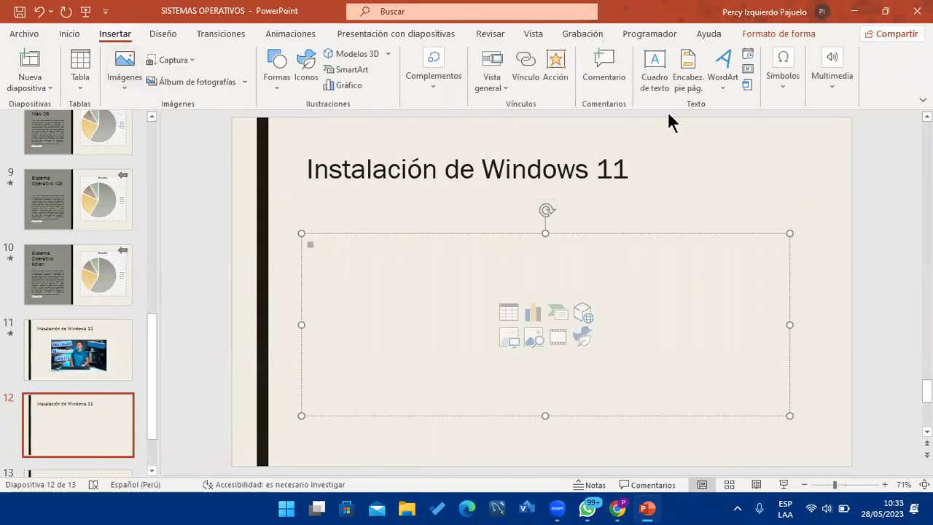
pyautogui.click(820, 81)
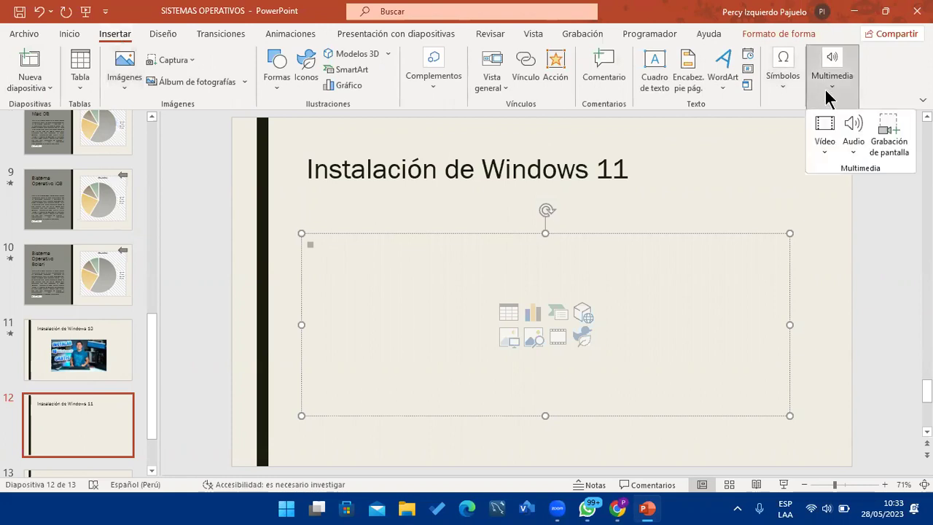
pyautogui.click(822, 151)
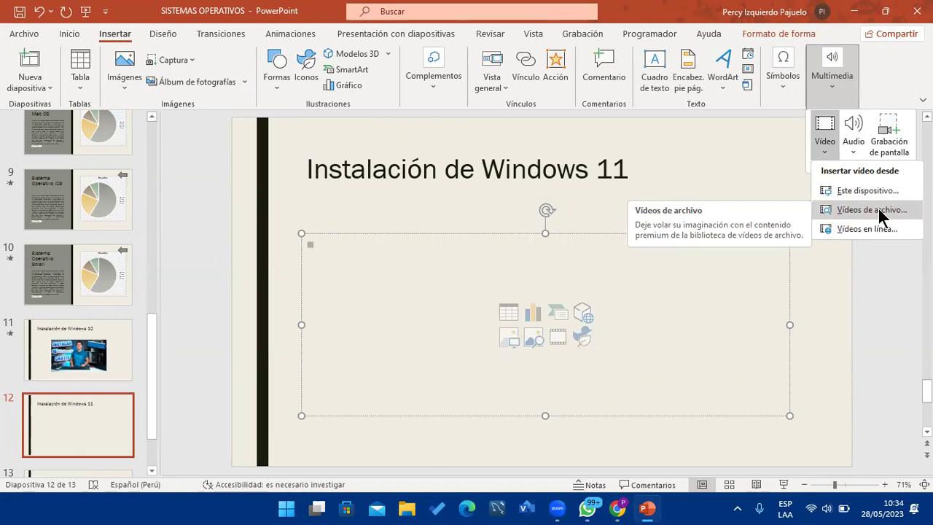
pyautogui.click(833, 229)
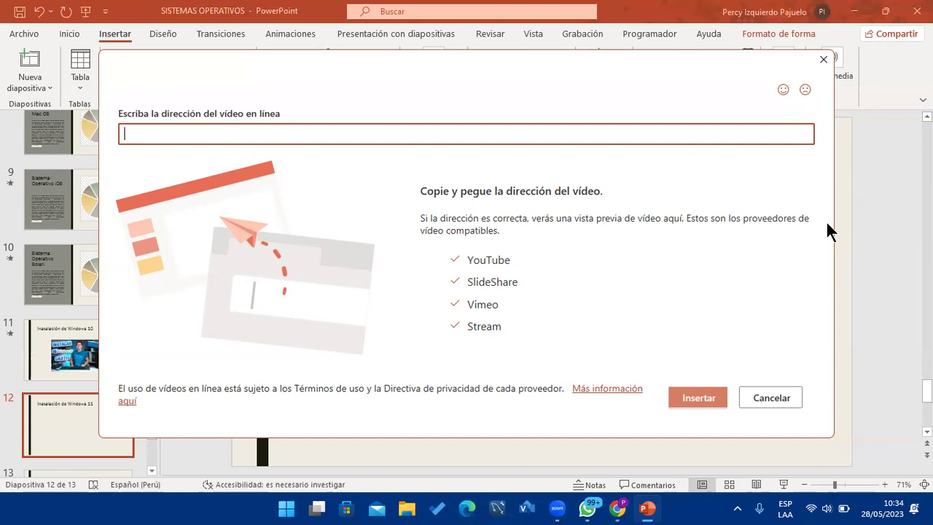
pyautogui.write('https://youtu.be/kXm_sBVacMs')
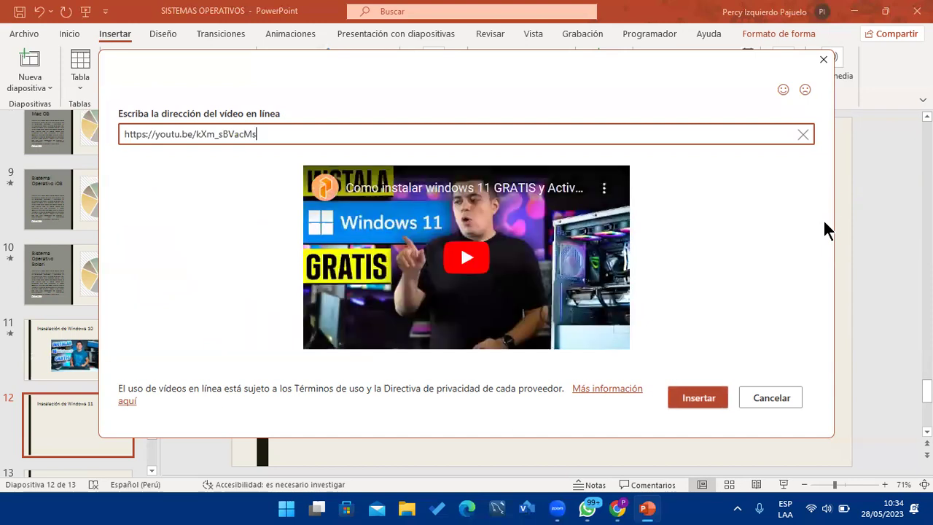
pyautogui.click(686, 406)
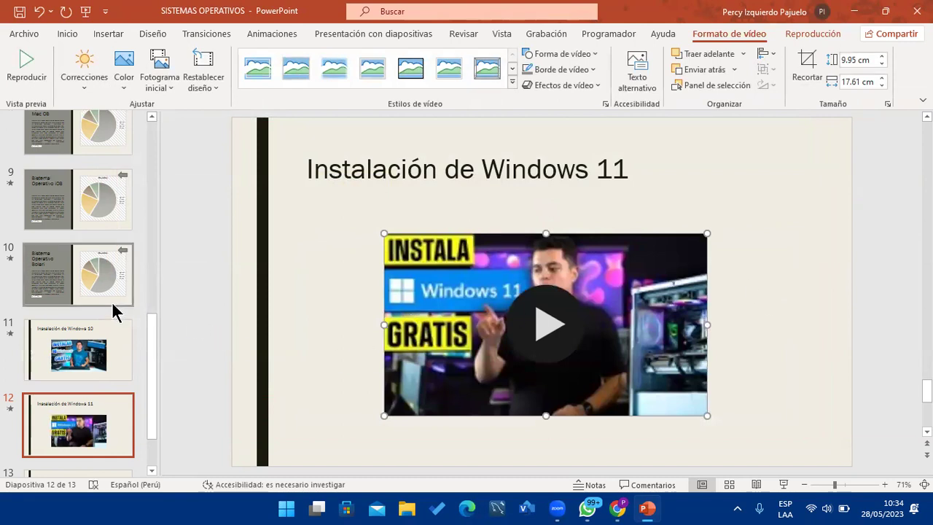
pyautogui.scroll(-2, 113, 311)
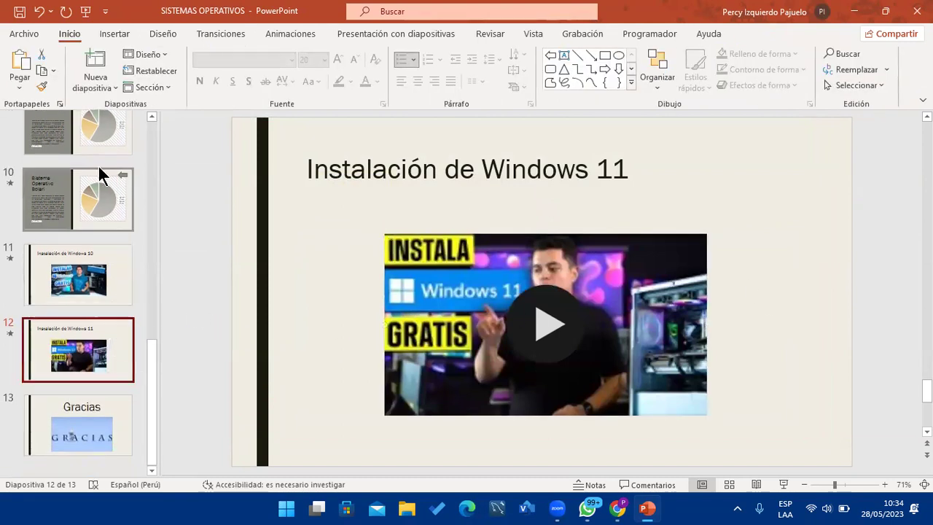
# Add a Título y objetos slide 13 titled 'Instalar Linux', then bring Chrome back up.
pyautogui.click(91, 84)
pyautogui.click(169, 118)
pyautogui.click(384, 175)
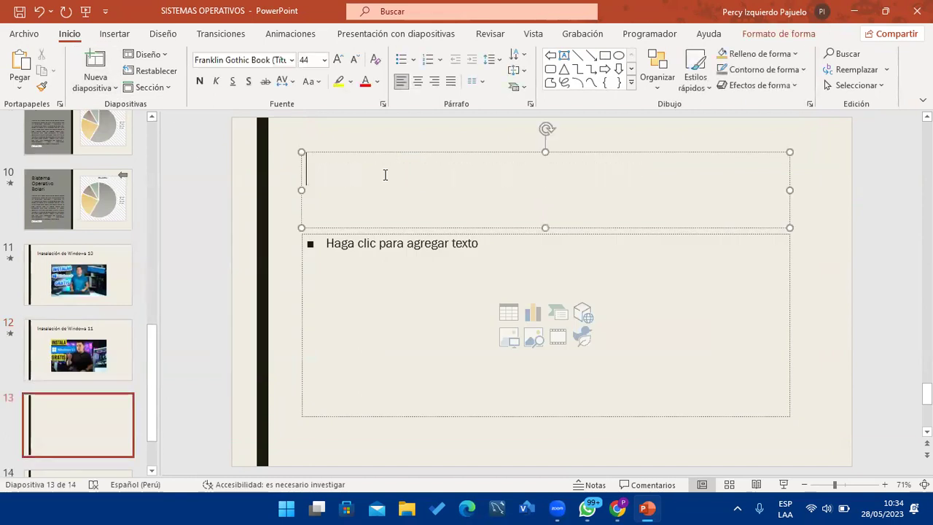
pyautogui.write('Instalar Linux')
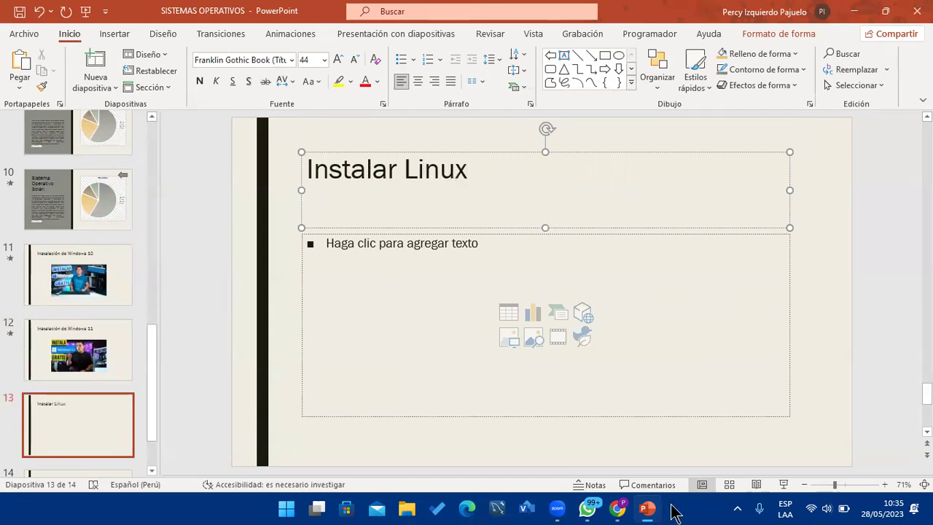
pyautogui.click(616, 508)
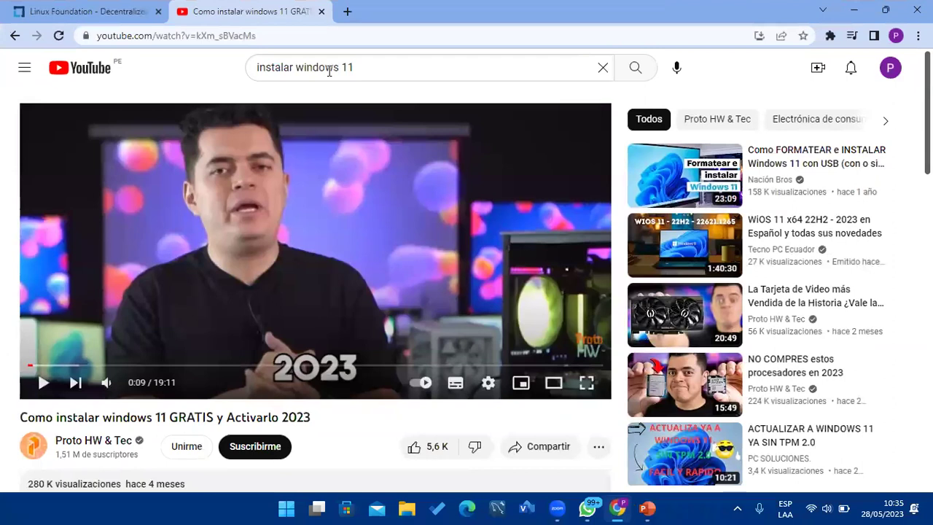
# Search YouTube for 'instalar linux' and open the Ubuntu-from-USB installation video.
pyautogui.click(532, 71)
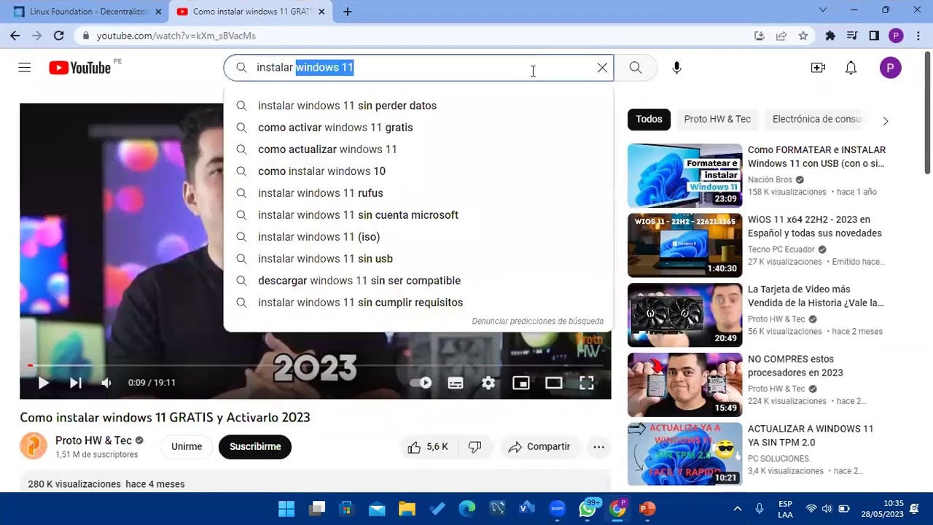
pyautogui.write('linux')
pyautogui.press('Return')
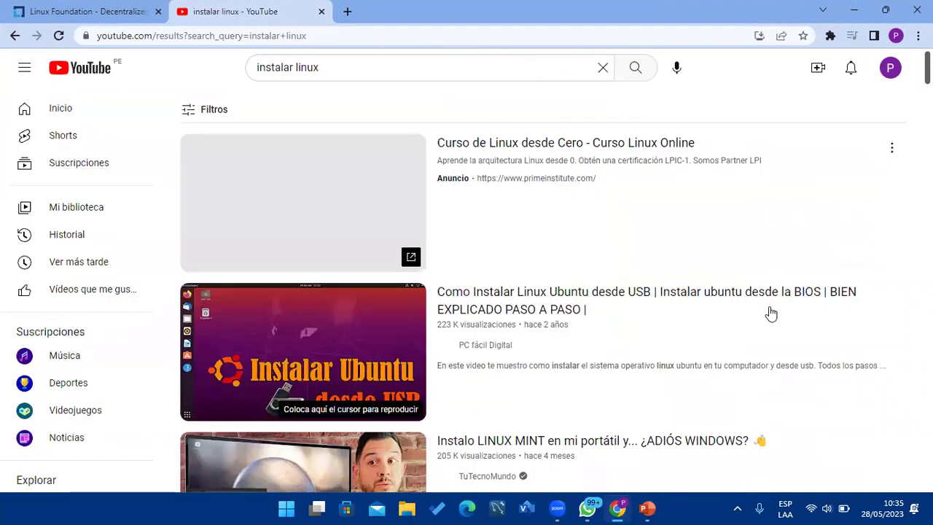
pyautogui.scroll(-2, 771, 314)
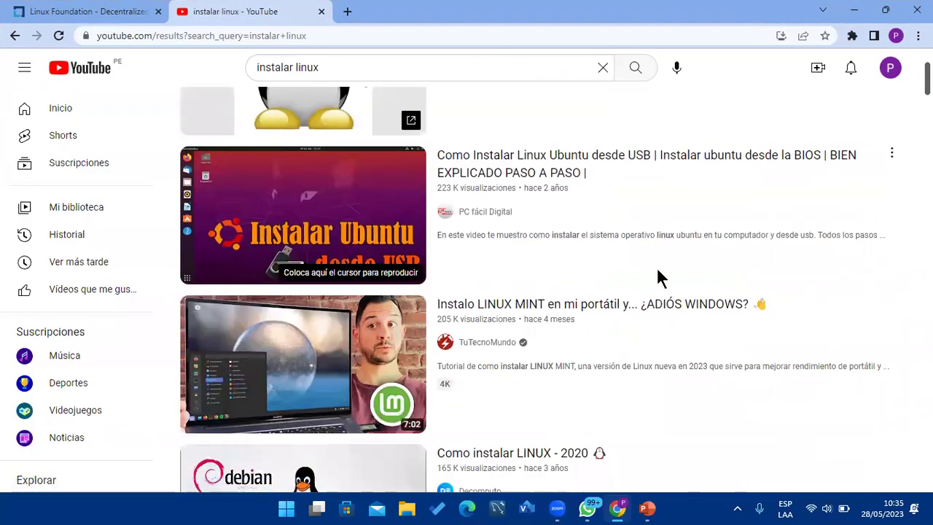
pyautogui.click(533, 172)
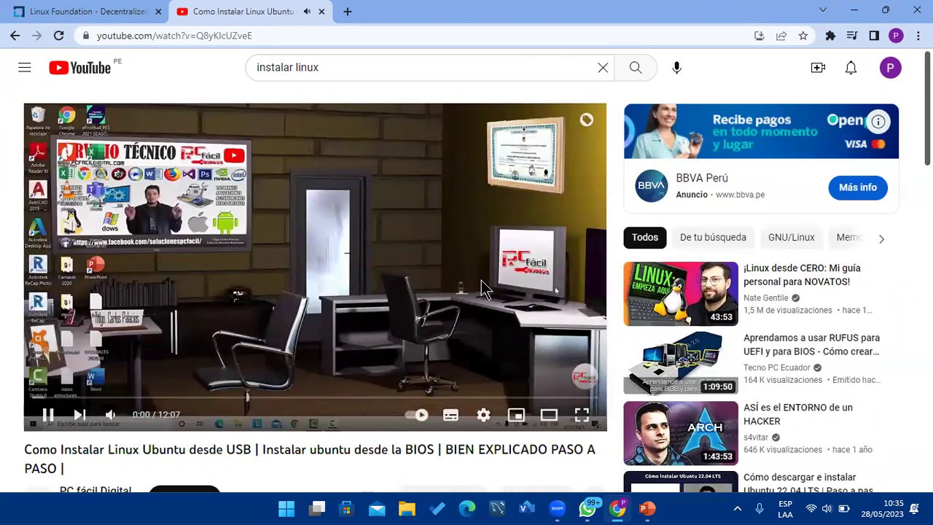
# Copy the Linux video's link and switch back to PowerPoint.
pyautogui.rightClick(481, 279)
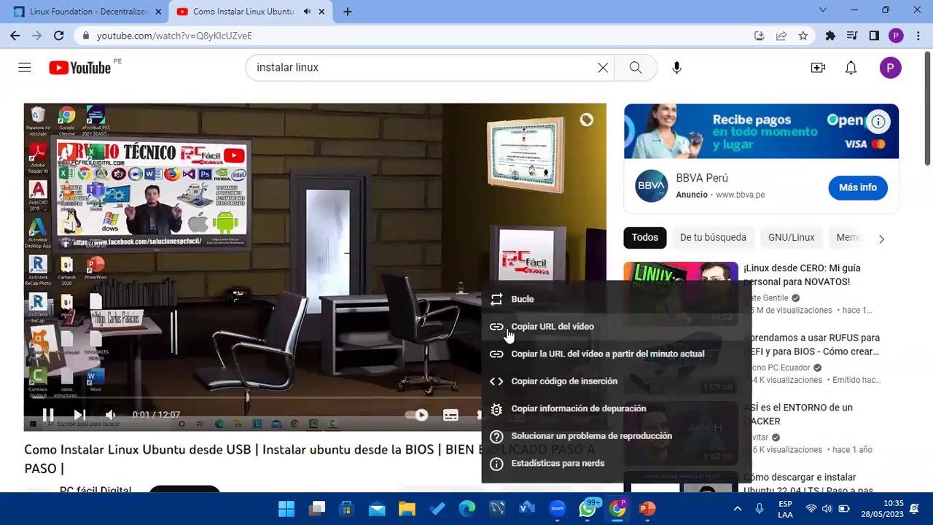
pyautogui.click(554, 326)
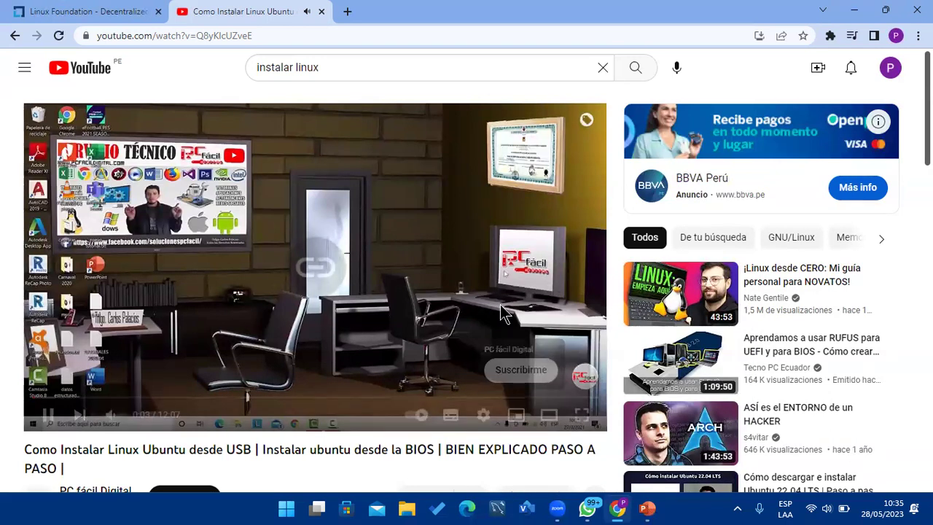
pyautogui.hotkey('alt', 'Tab')
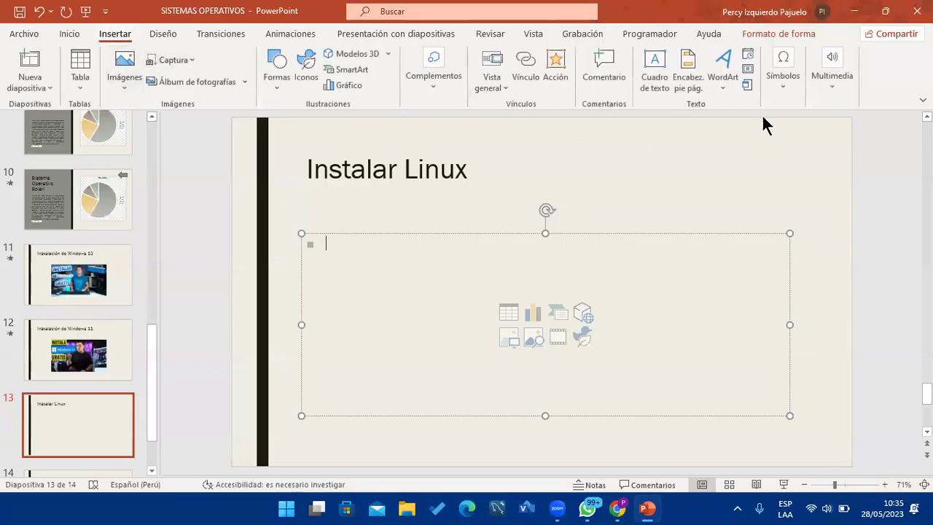
# Embed the YouTube video 'Como Instalar Linux Ubuntu desde USB' on slide 13 from its pasted link.
pyautogui.click(792, 88)
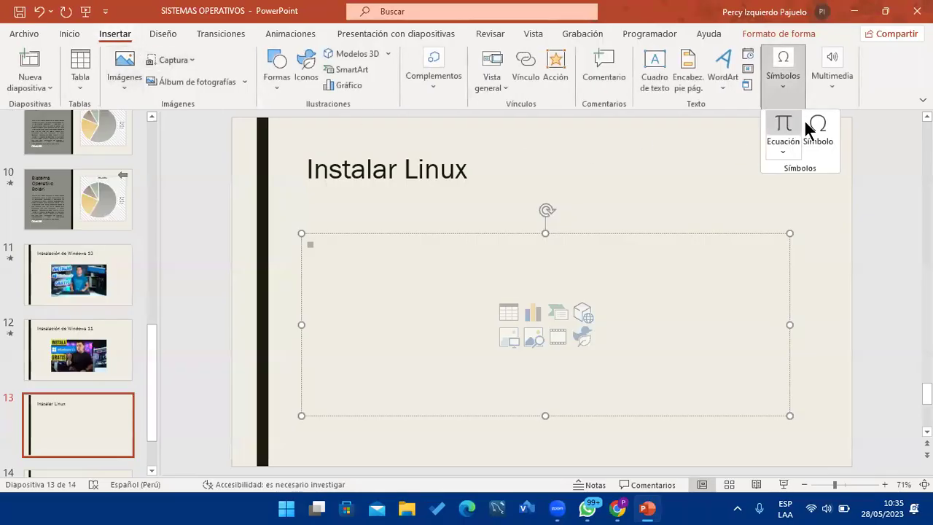
pyautogui.click(830, 80)
pyautogui.click(826, 155)
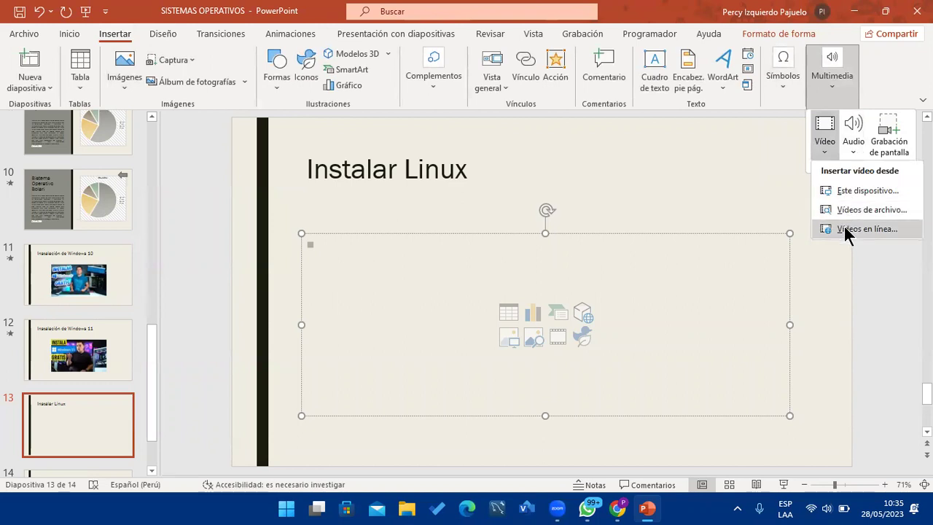
pyautogui.click(843, 224)
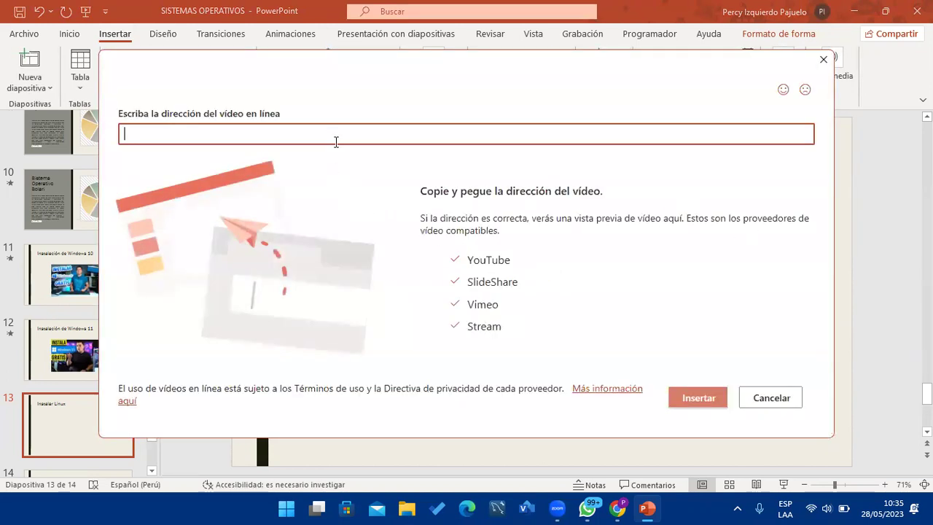
pyautogui.write('https://youtu.be/Q8yKlcUZveE')
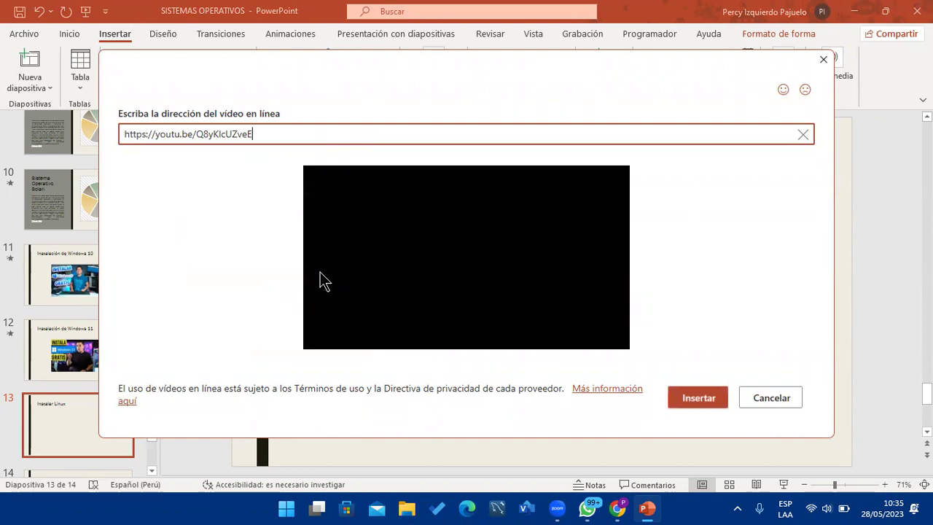
pyautogui.click(706, 404)
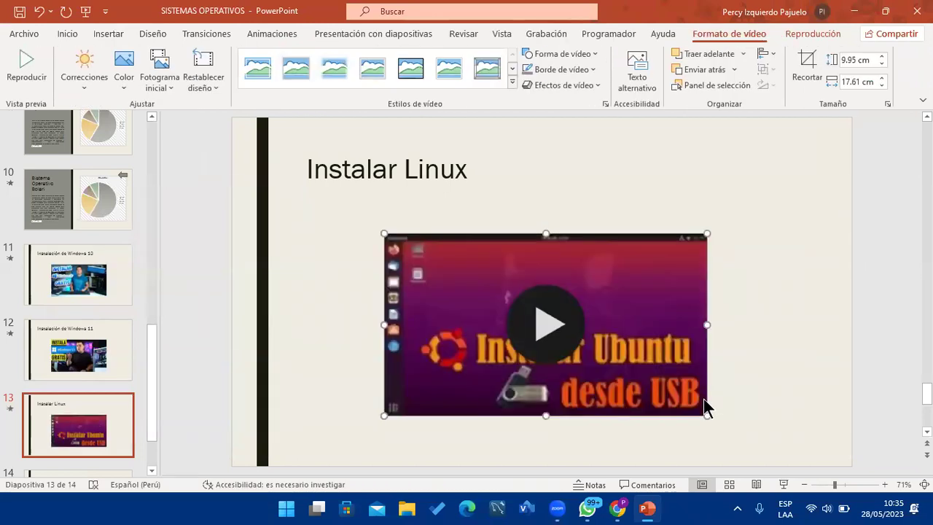
# Draw a left-arrow shape in the top-right corner of slides 11, 12 and 13.
pyautogui.scroll(2, 362, 229)
pyautogui.scroll(3, 248, 313)
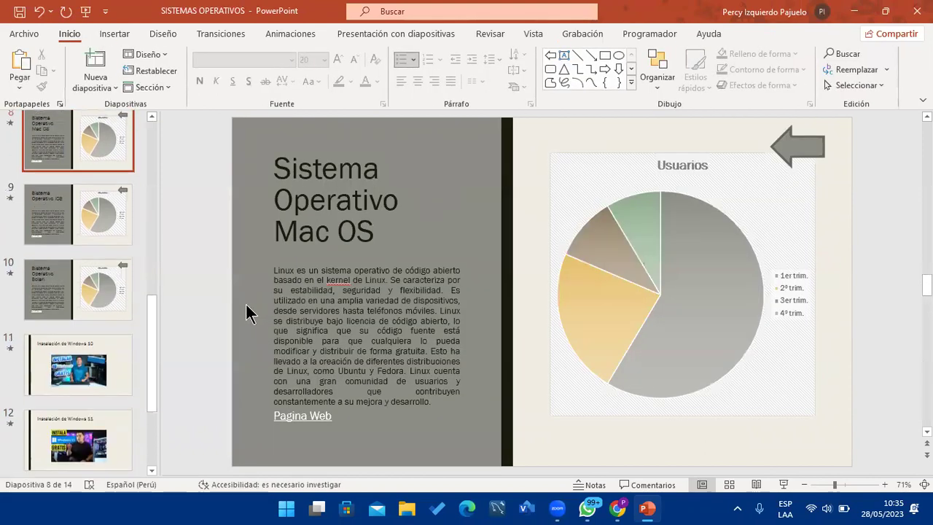
pyautogui.scroll(2, 248, 314)
pyautogui.scroll(-1, 248, 313)
pyautogui.scroll(-4, 248, 313)
pyautogui.scroll(-2, 91, 368)
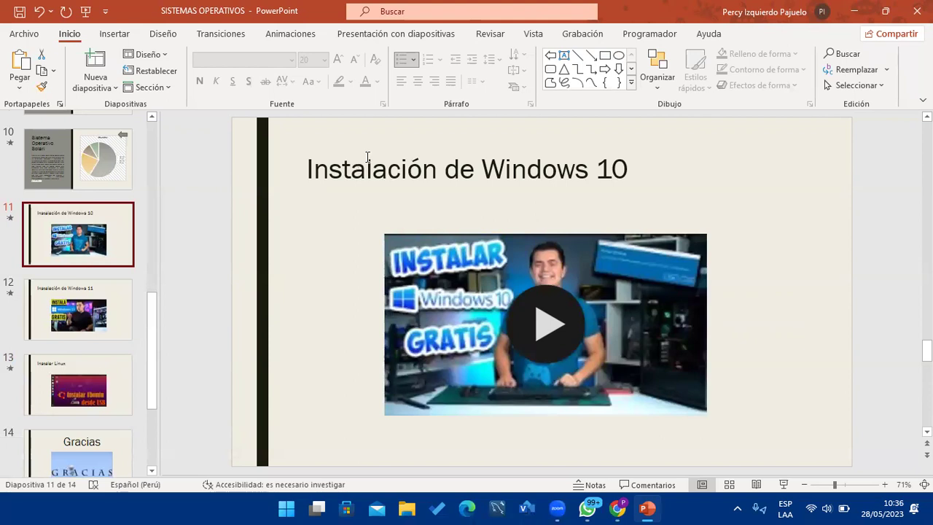
pyautogui.click(556, 53)
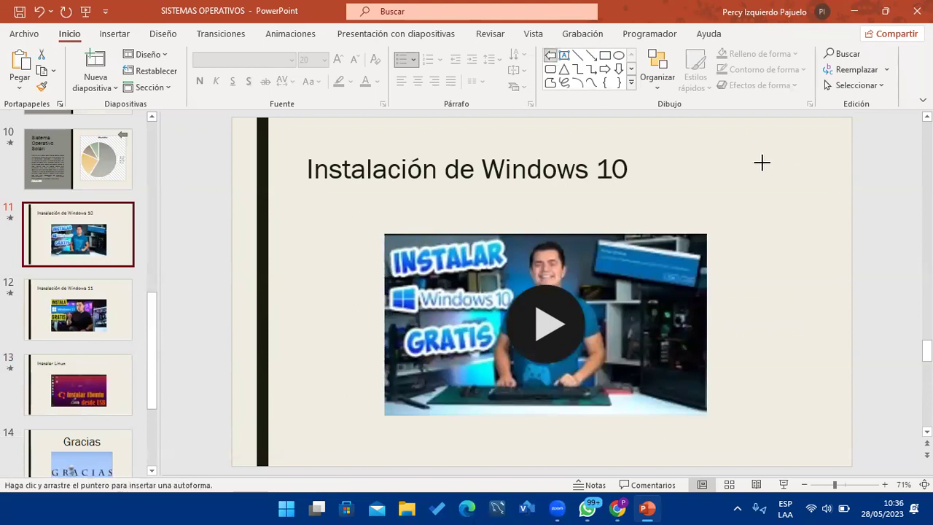
pyautogui.moveTo(762, 162); pyautogui.dragTo(819, 194)
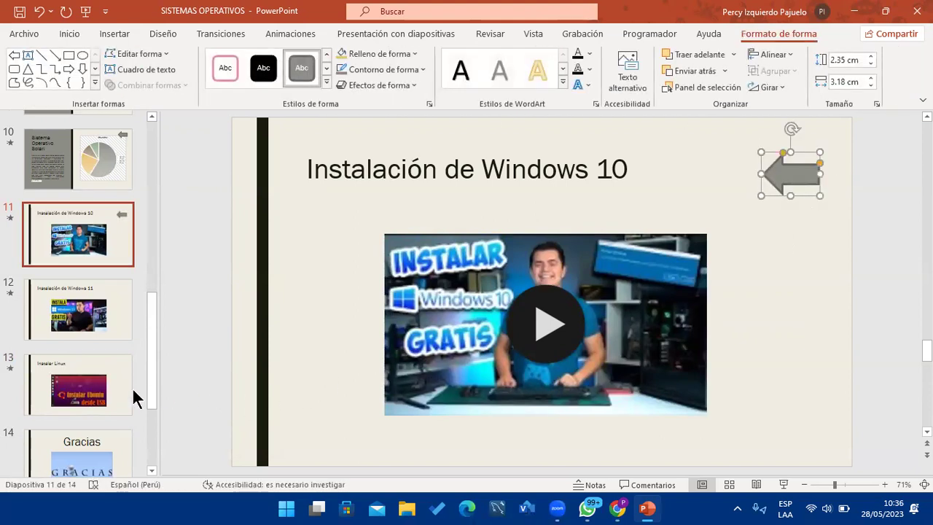
pyautogui.click(88, 312)
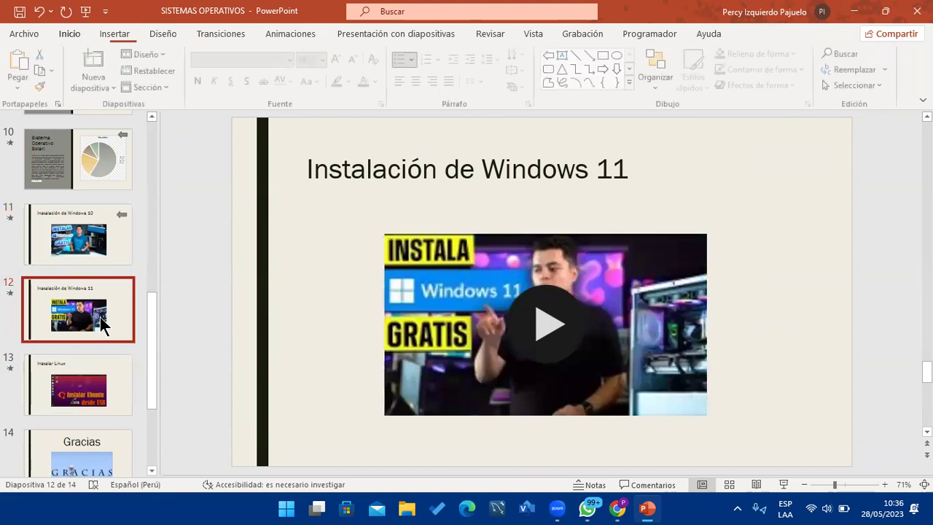
pyautogui.click(550, 56)
pyautogui.moveTo(769, 179)
pyautogui.mouseDown()
pyautogui.moveTo(827, 223)
pyautogui.moveTo(800, 187)
pyautogui.mouseUp()
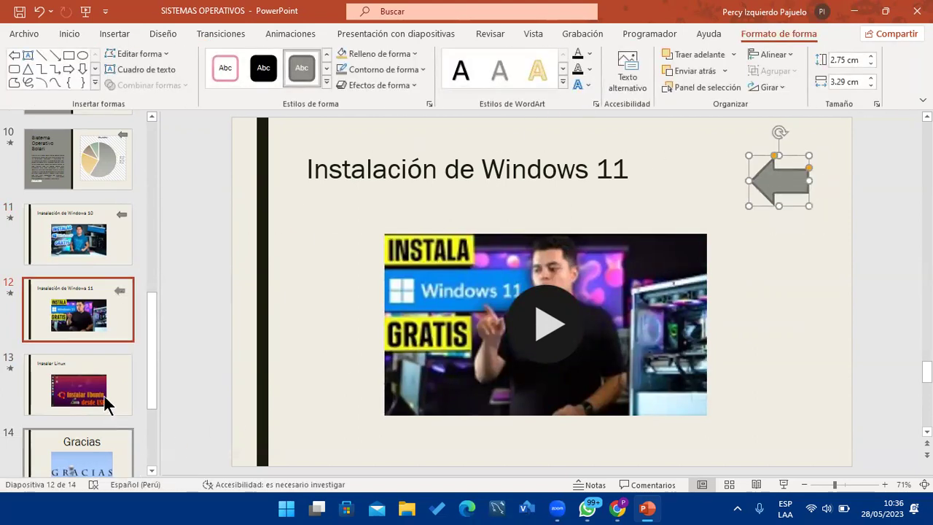
pyautogui.click(105, 403)
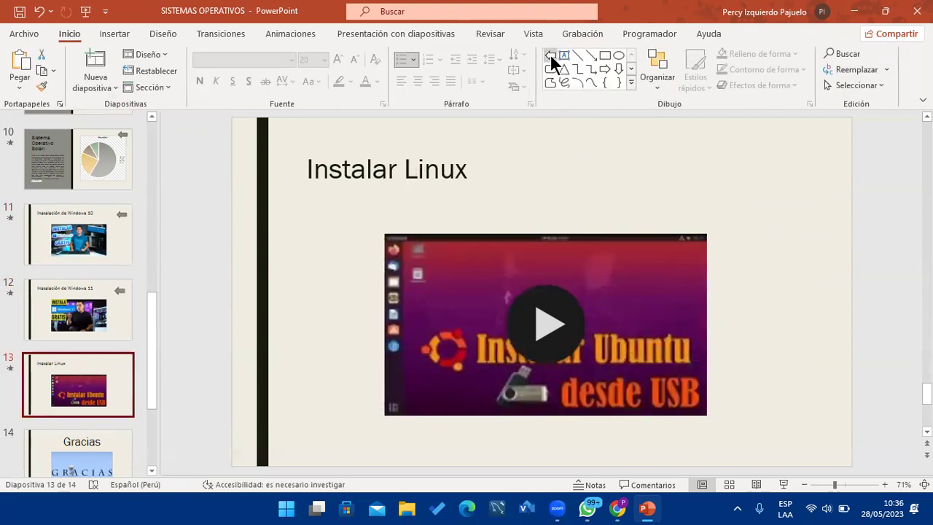
pyautogui.click(550, 56)
pyautogui.moveTo(741, 162); pyautogui.dragTo(799, 208)
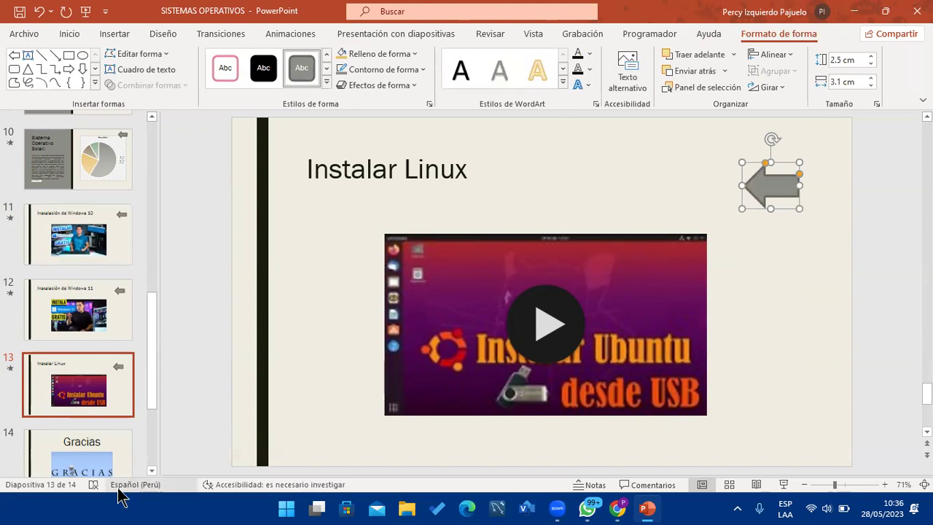
# Return to slide 2 and select the word Video in its bottom line.
pyautogui.click(94, 351)
pyautogui.scroll(5, 93, 351)
pyautogui.scroll(2, 88, 348)
pyautogui.scroll(2, 83, 343)
pyautogui.scroll(2, 81, 339)
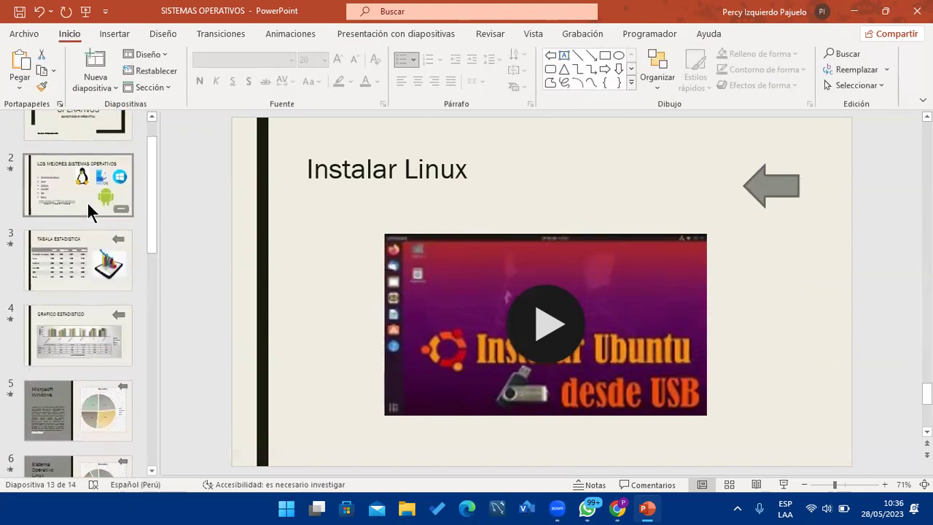
pyautogui.click(88, 211)
pyautogui.press('Down')
pyautogui.press('Up')
pyautogui.doubleClick(371, 402)
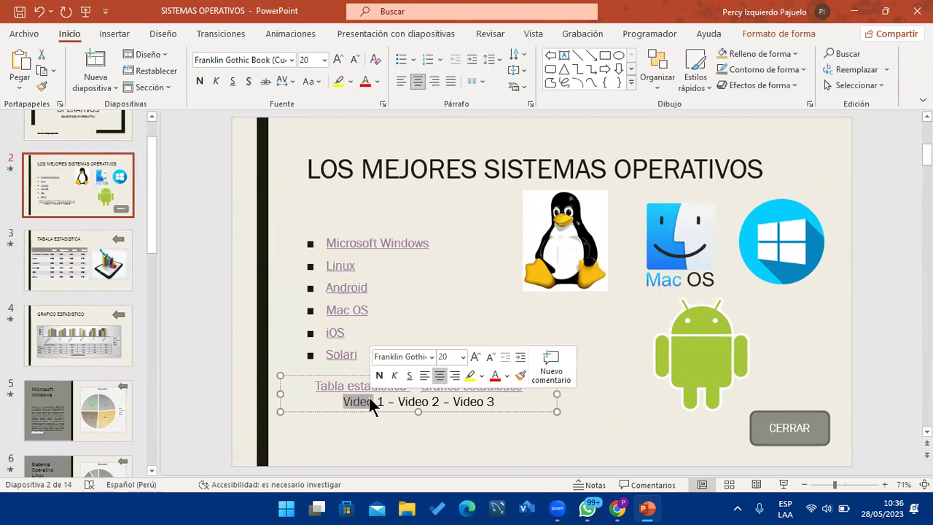
# Hyperlink the text 'Video 1' to slide 11, the Windows 10 installation slide.
pyautogui.click(363, 402)
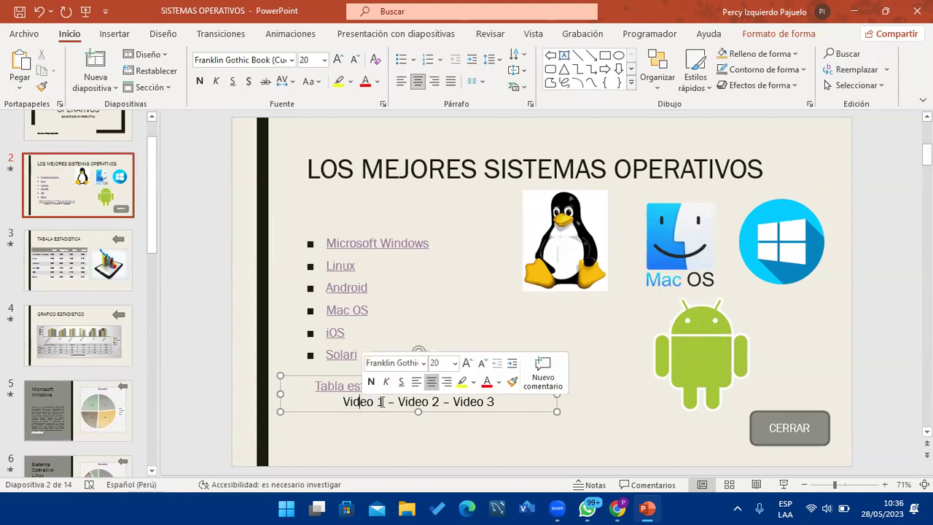
pyautogui.moveTo(380, 402); pyautogui.dragTo(343, 401)
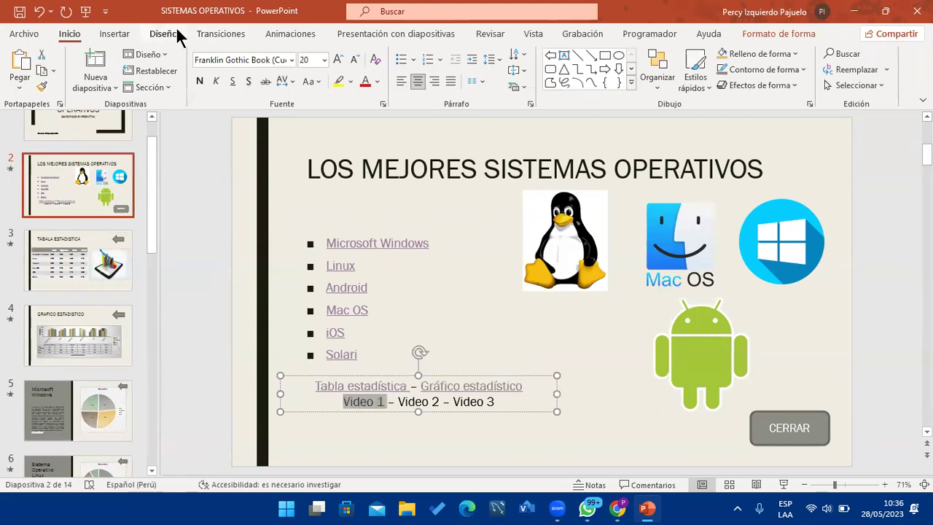
pyautogui.click(117, 34)
pyautogui.click(523, 69)
pyautogui.scroll(-2, 295, 355)
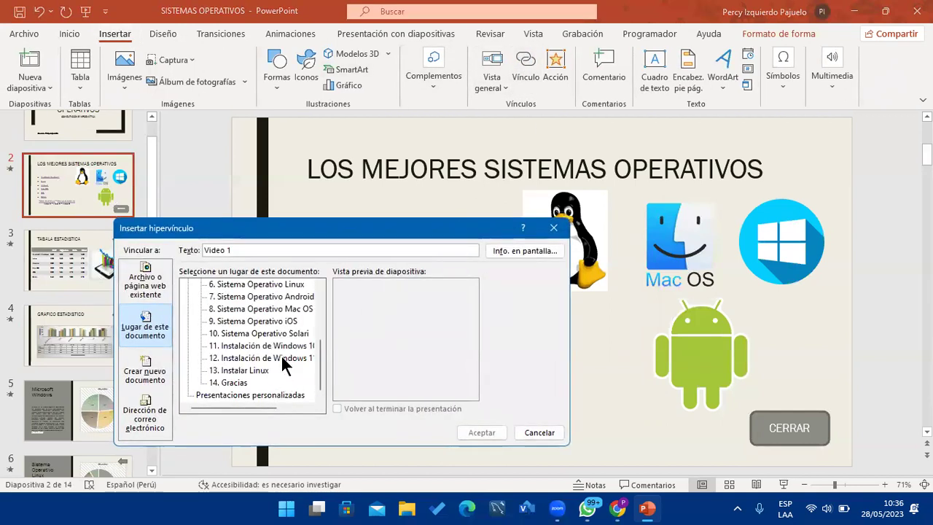
pyautogui.click(281, 347)
pyautogui.click(470, 430)
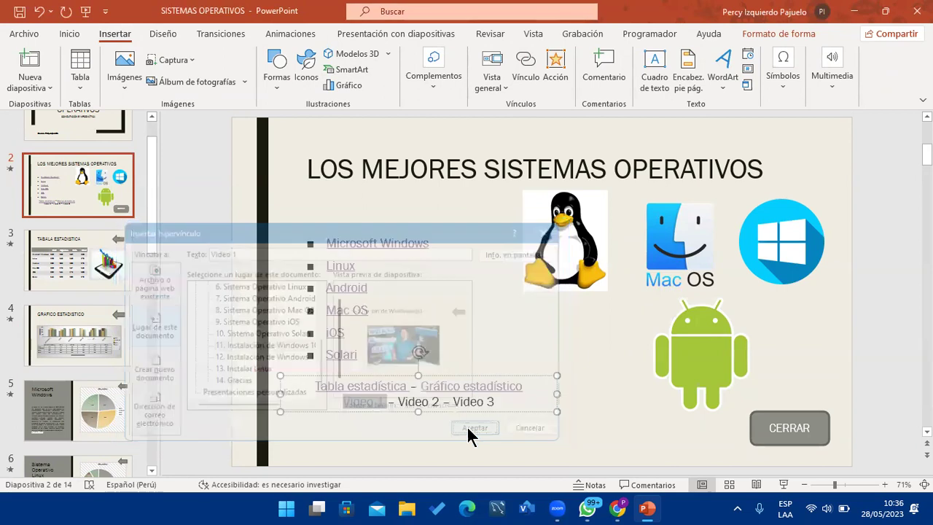
# Hyperlink the text 'Video 2' to slide 12, Instalación de Windows 11.
pyautogui.moveTo(398, 400); pyautogui.dragTo(439, 400)
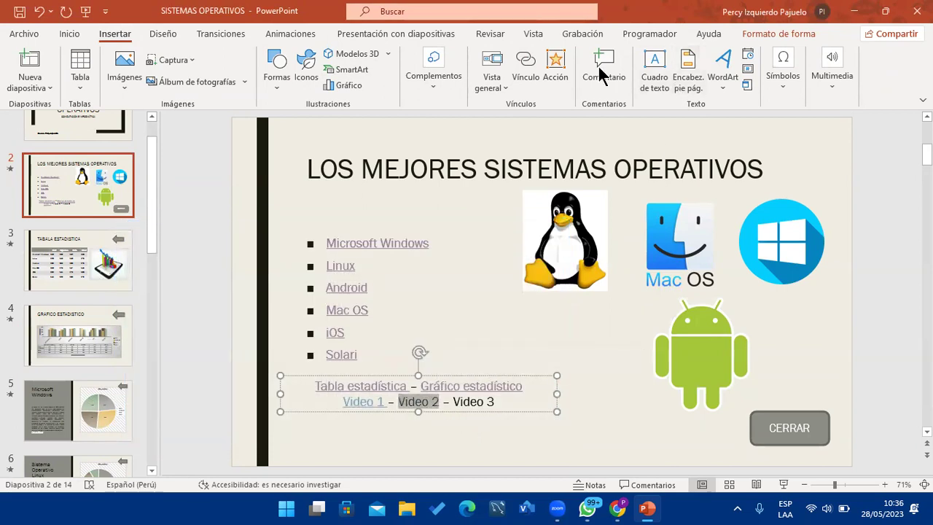
pyautogui.click(525, 66)
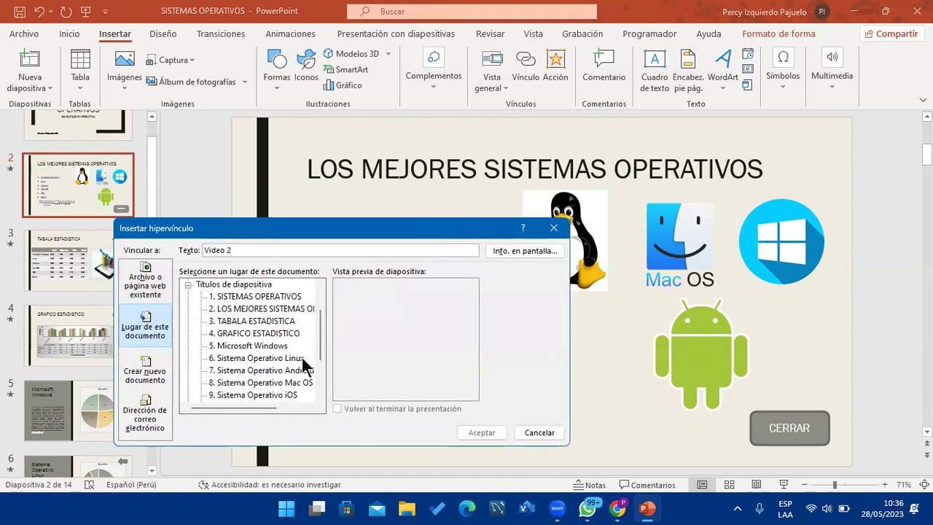
pyautogui.scroll(-2, 304, 367)
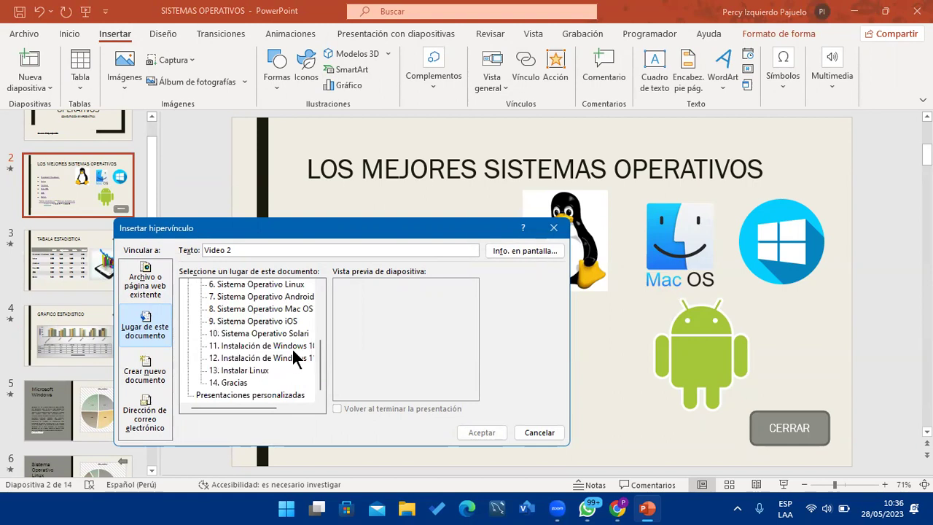
pyautogui.click(291, 357)
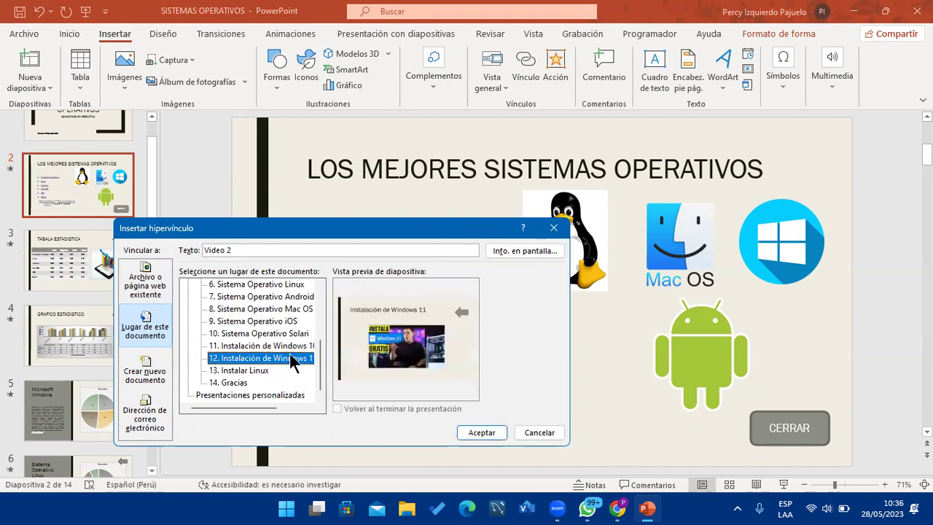
pyautogui.click(496, 432)
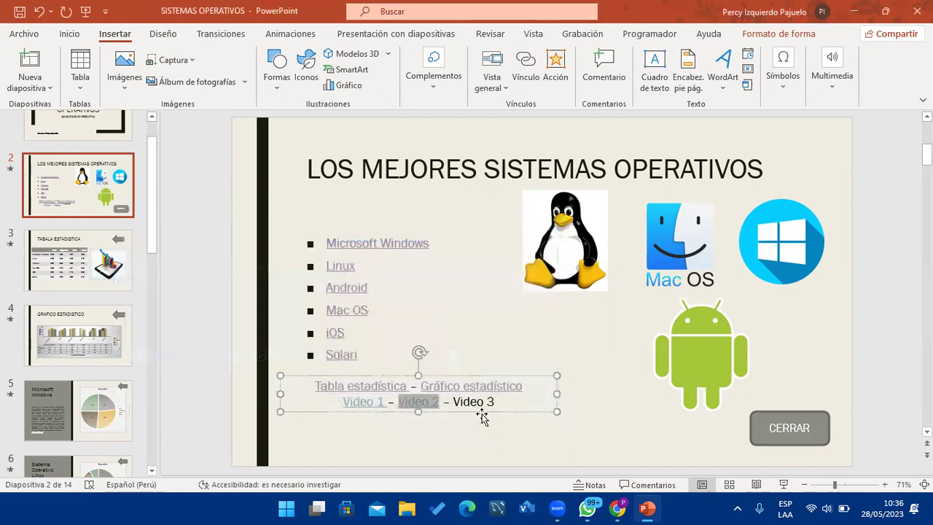
# Select 'Video 3' and link it to 13. Instalar Linux under Lugar de este documento.
pyautogui.doubleClick(469, 401)
pyautogui.click(492, 402)
pyautogui.moveTo(494, 401); pyautogui.dragTo(453, 401)
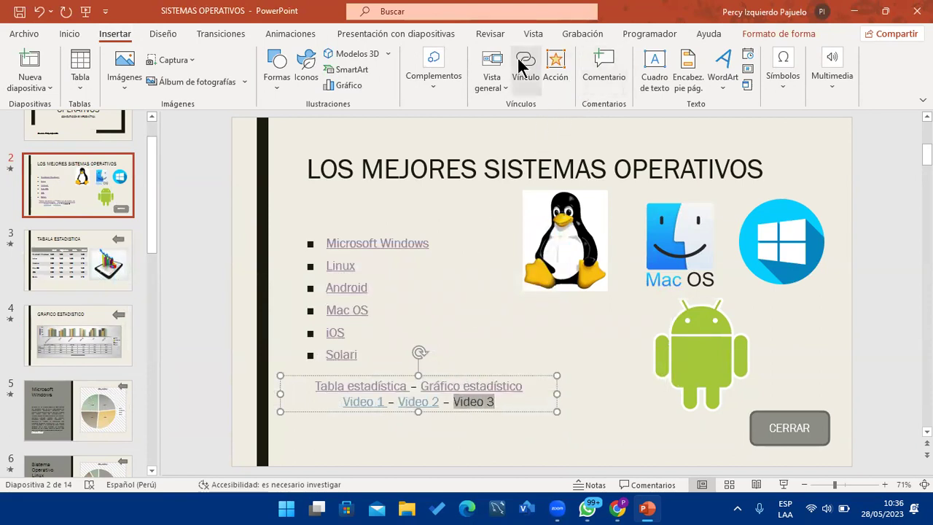
pyautogui.click(525, 64)
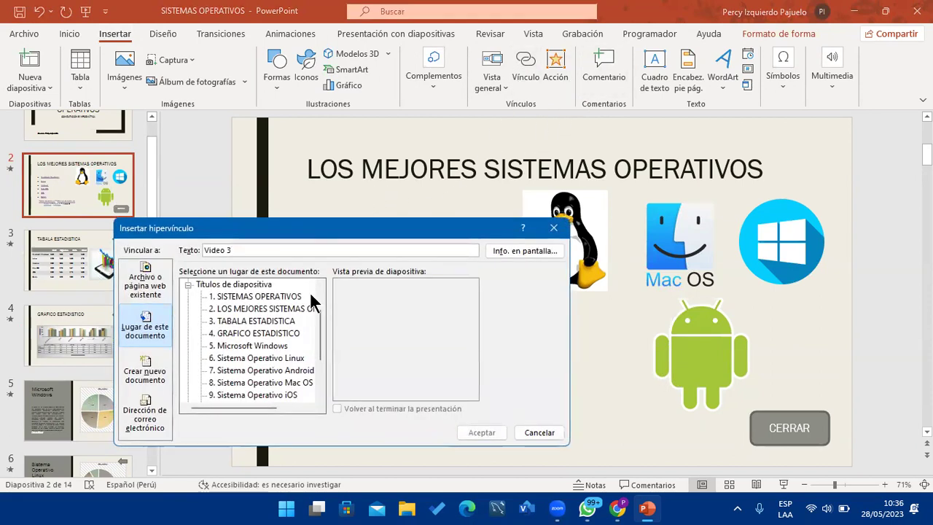
pyautogui.scroll(2, 320, 306)
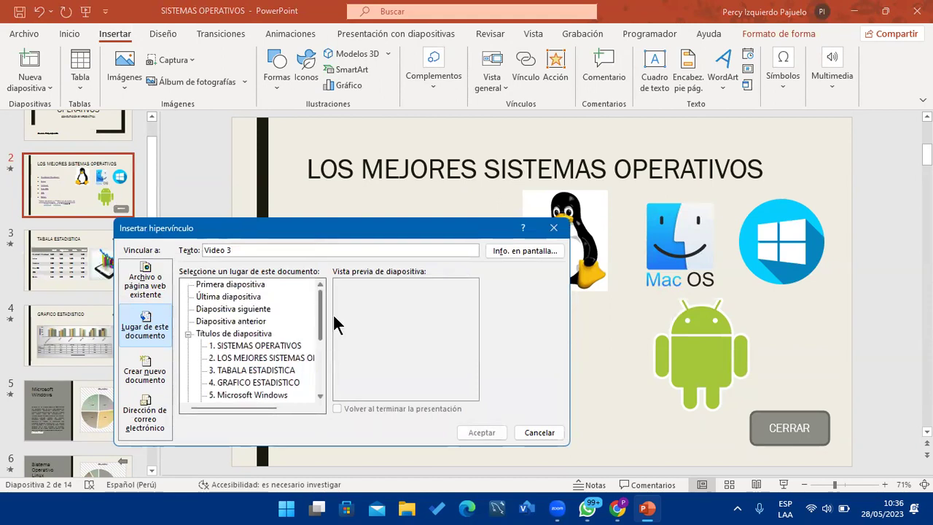
pyautogui.moveTo(320, 325); pyautogui.dragTo(320, 378)
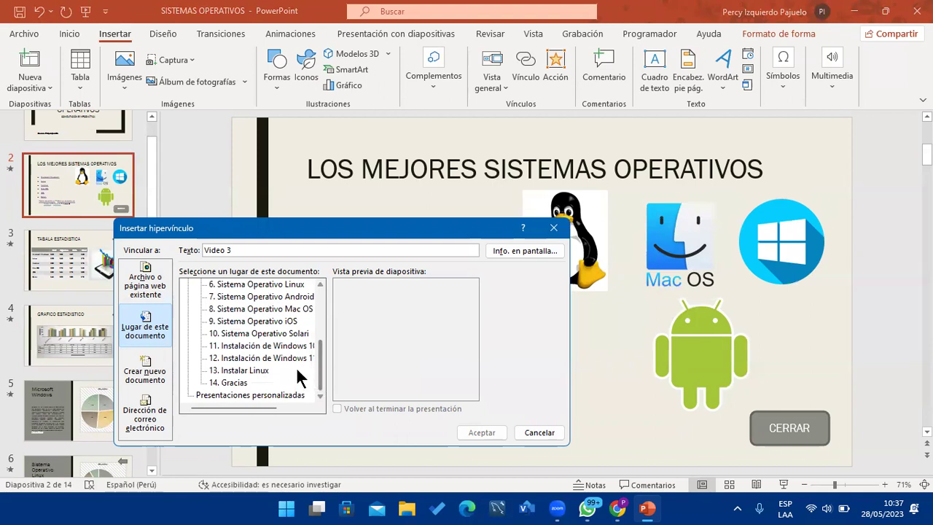
pyautogui.click(257, 372)
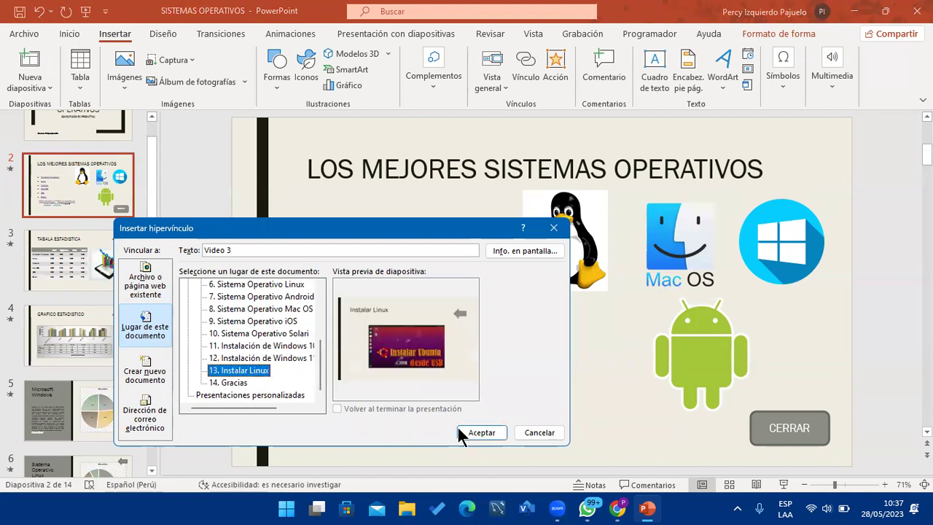
pyautogui.click(479, 432)
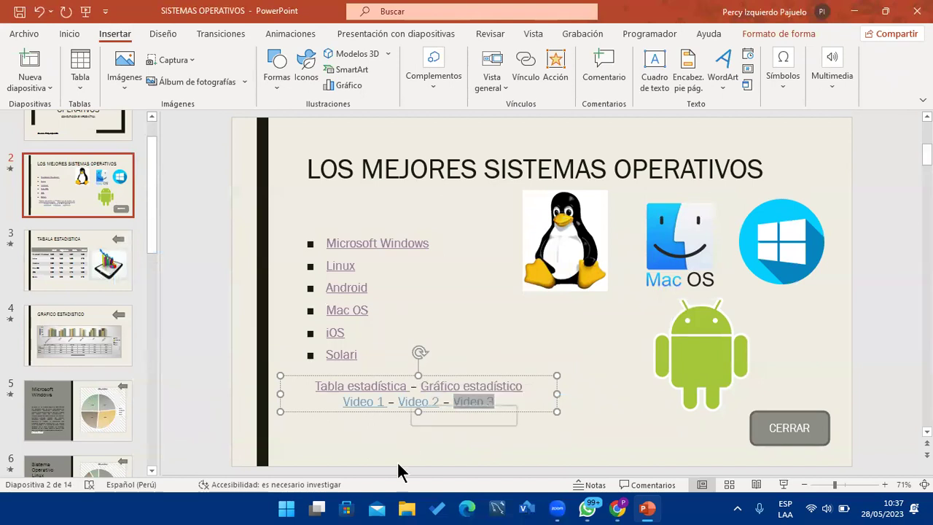
pyautogui.scroll(-5, 99, 388)
# Link the back arrow on slide 11 (Windows 10) to slide 2.
pyautogui.scroll(-3, 100, 393)
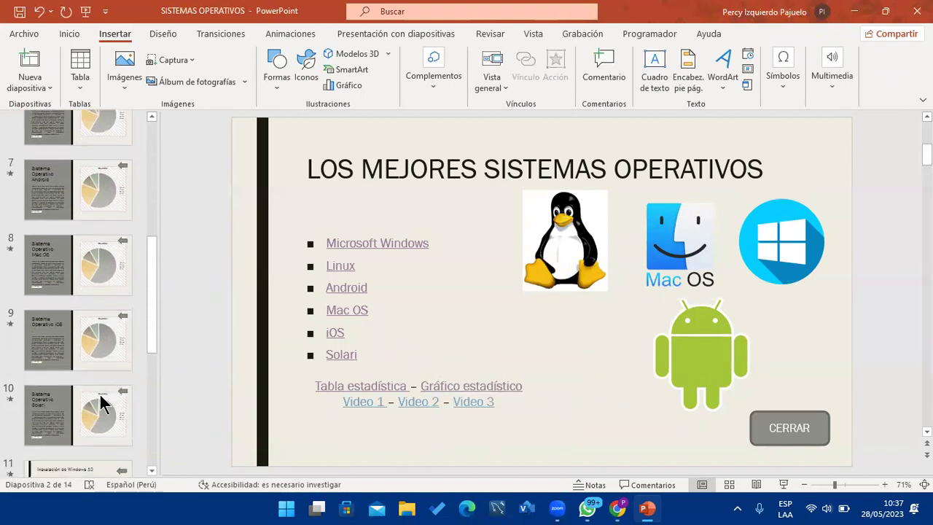
pyautogui.scroll(-3, 99, 392)
pyautogui.click(100, 347)
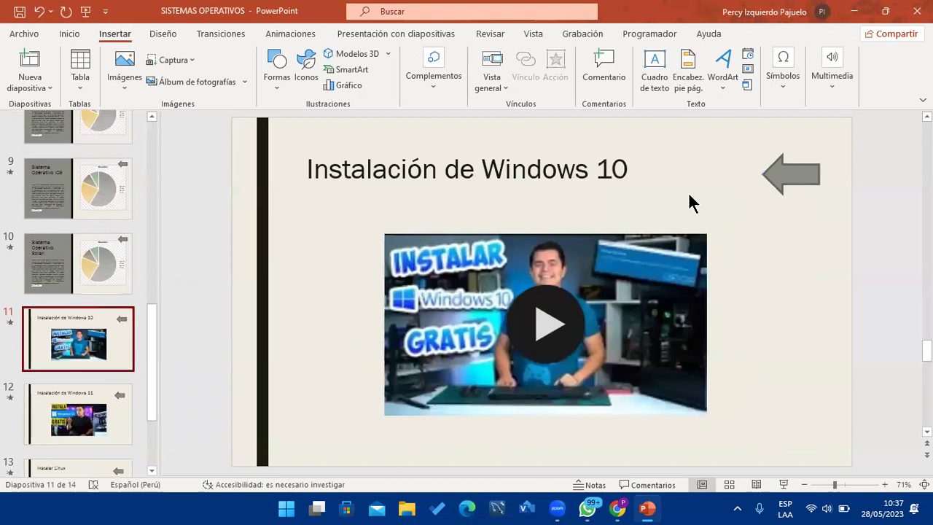
pyautogui.click(764, 174)
pyautogui.click(526, 69)
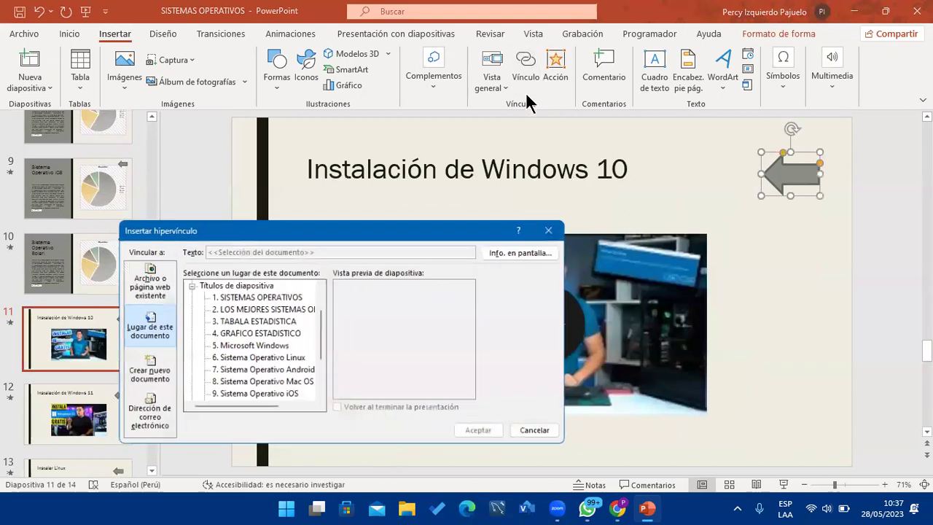
pyautogui.click(252, 310)
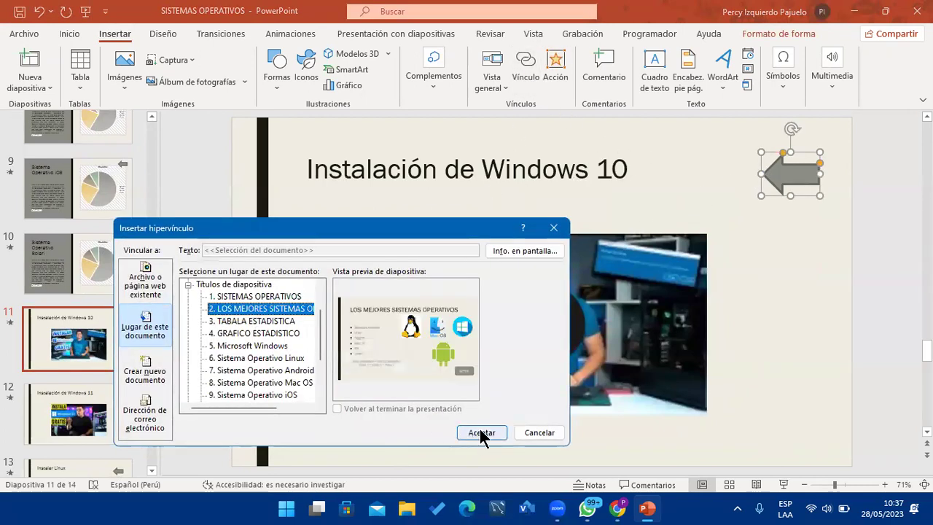
pyautogui.click(482, 433)
# Link the back arrow on slide 12 (Instalación de Windows 11) to slide 2.
pyautogui.press('Down')
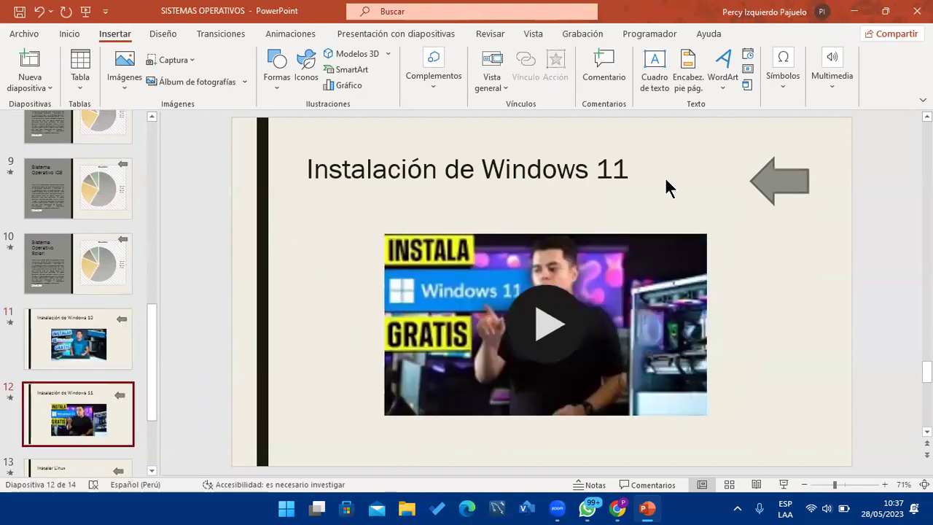
pyautogui.click(772, 181)
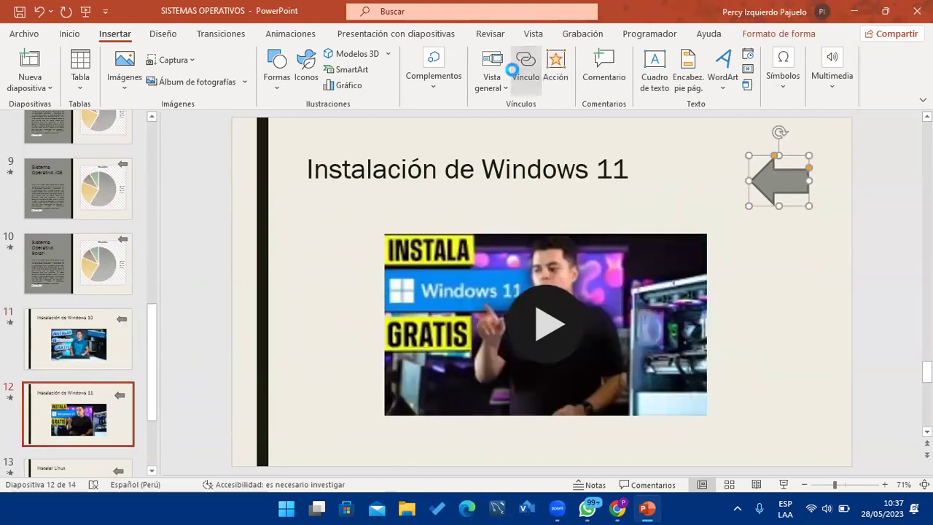
pyautogui.click(525, 66)
pyautogui.click(289, 309)
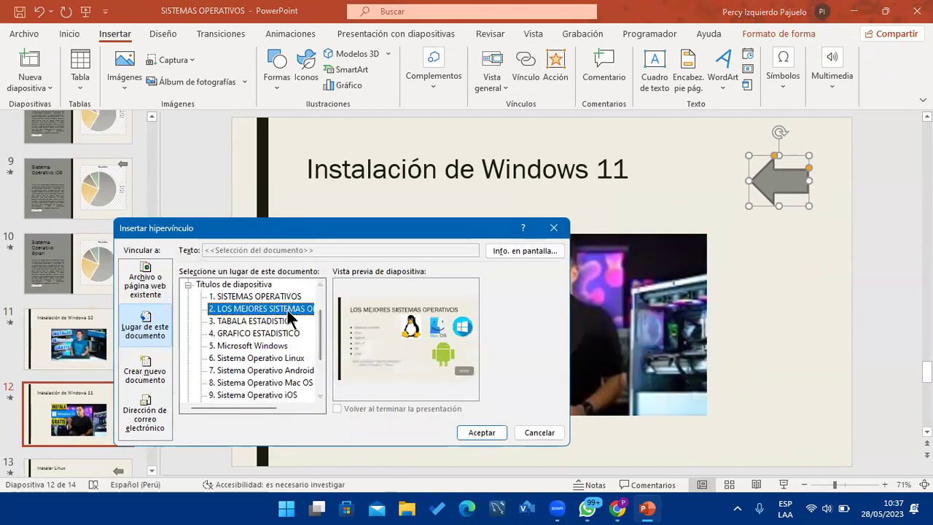
pyautogui.click(477, 432)
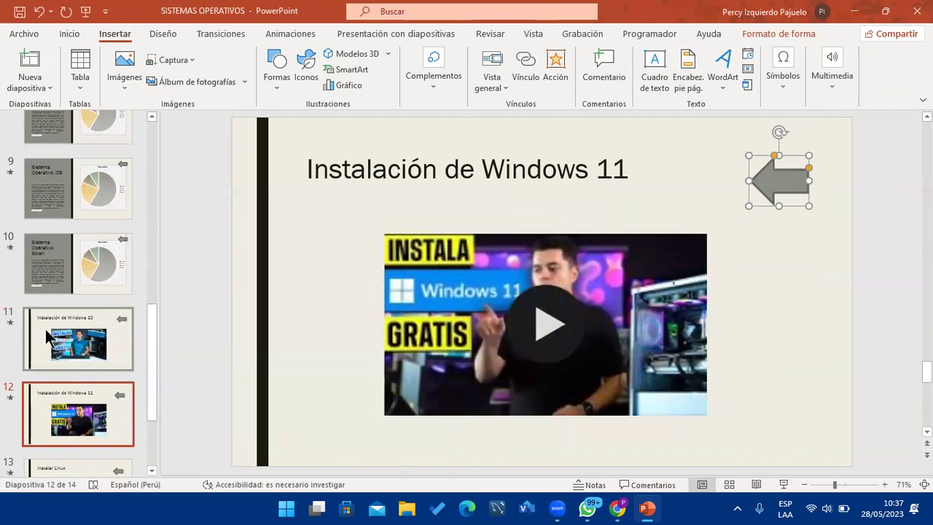
# Link the back arrow on slide 13 (Instalar Linux) to slide 2.
pyautogui.click(45, 335)
pyautogui.click(83, 394)
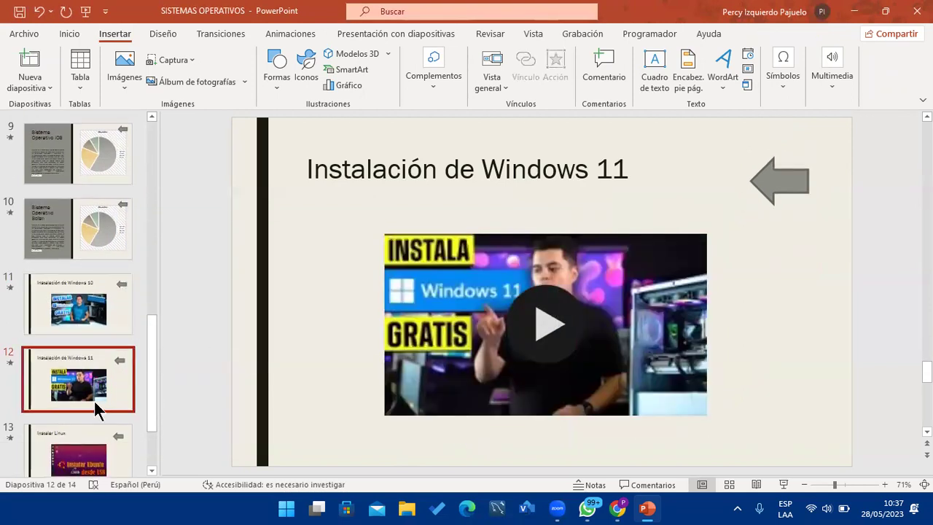
pyautogui.click(94, 416)
pyautogui.click(774, 183)
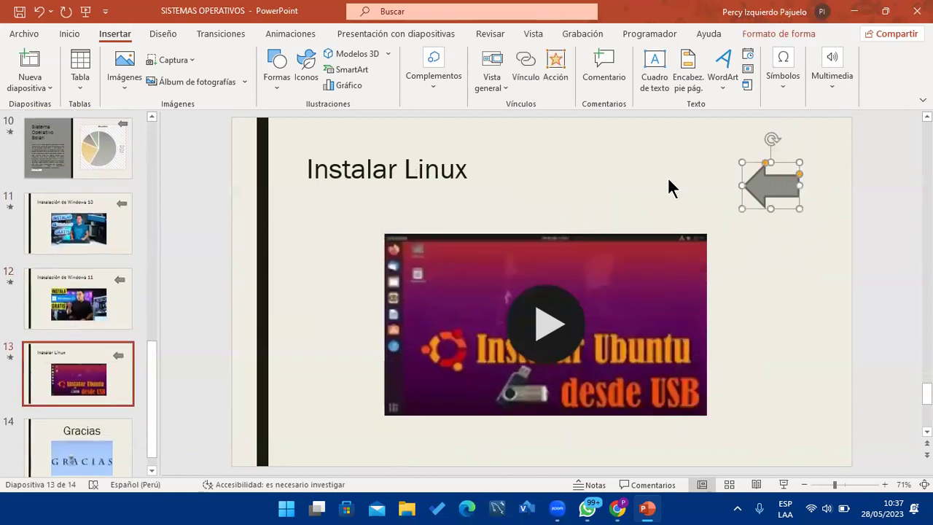
pyautogui.click(515, 71)
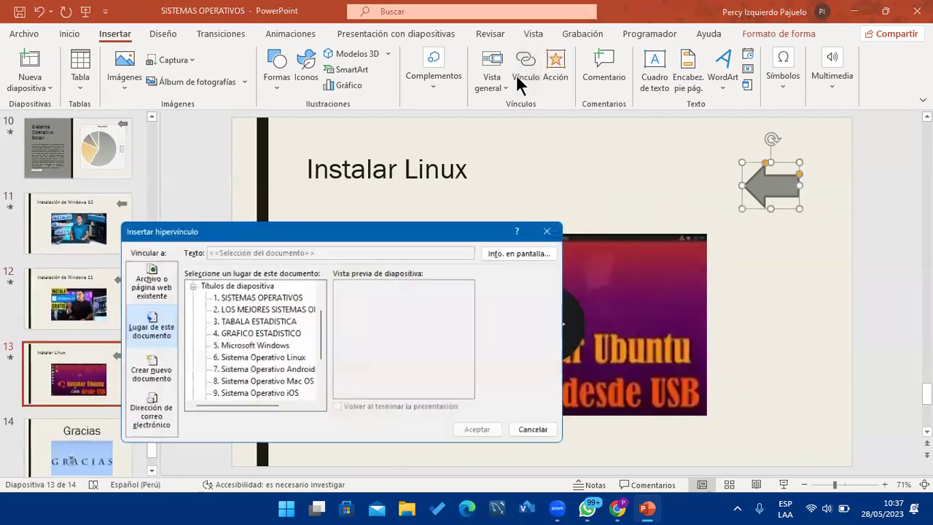
pyautogui.click(263, 307)
pyautogui.click(477, 432)
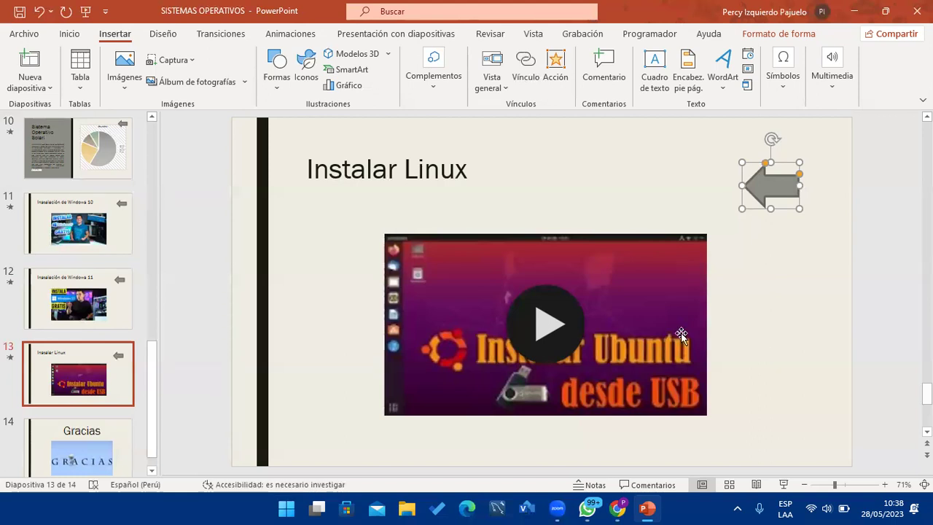
# Switch to the Presentación con diapositivas ribbon tab.
pyautogui.click(395, 35)
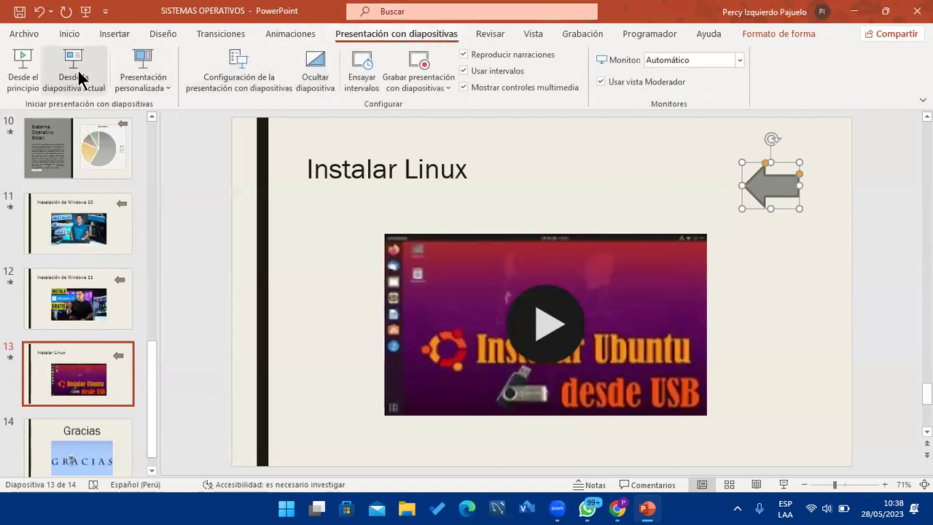
# Start the slide show and test Video 1: play the Windows 10 video, then return via the arrow.
pyautogui.click(34, 64)
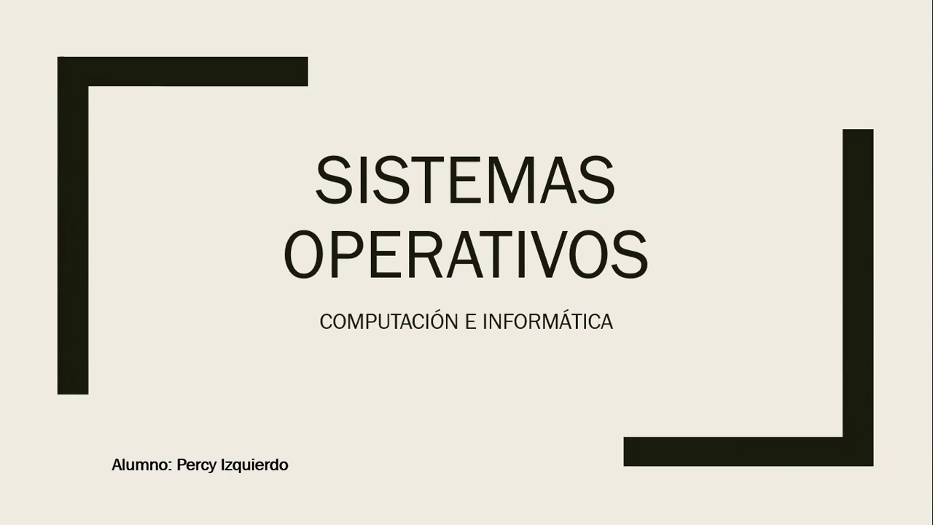
pyautogui.press('Right')
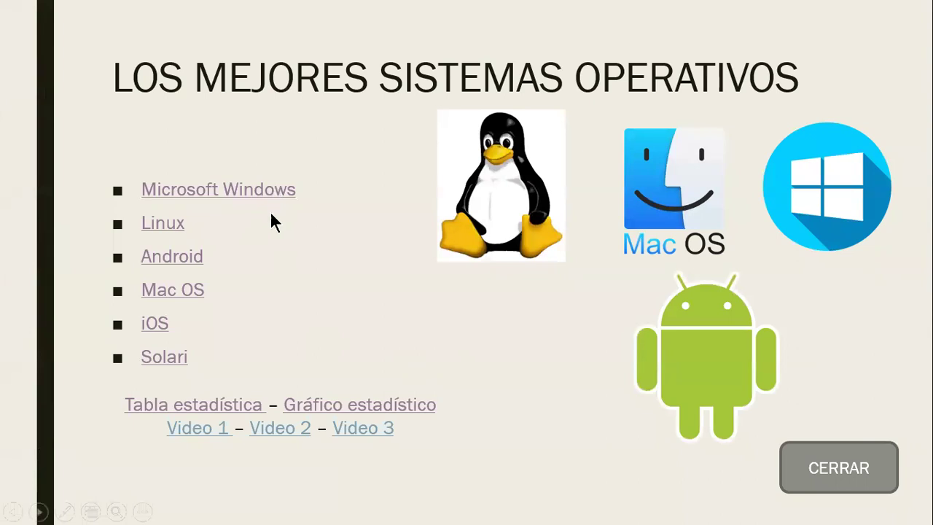
pyautogui.click(200, 430)
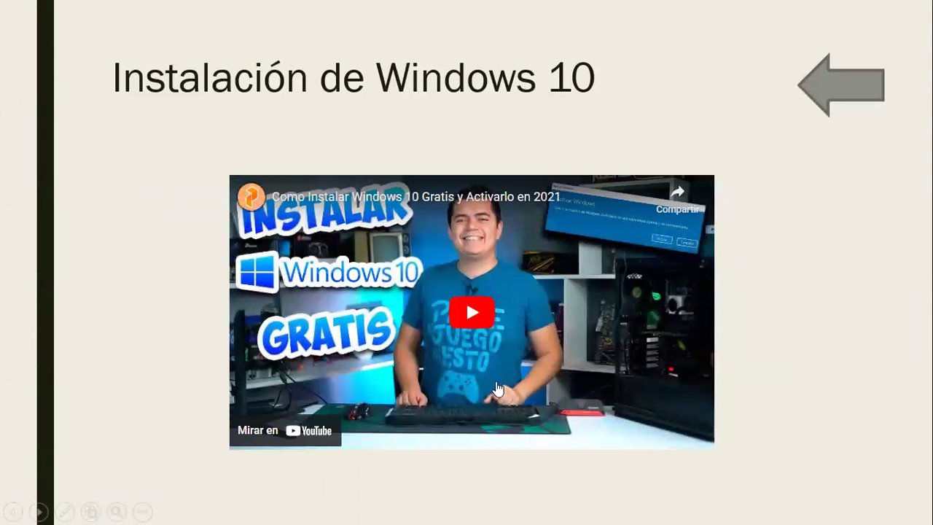
pyautogui.click(472, 317)
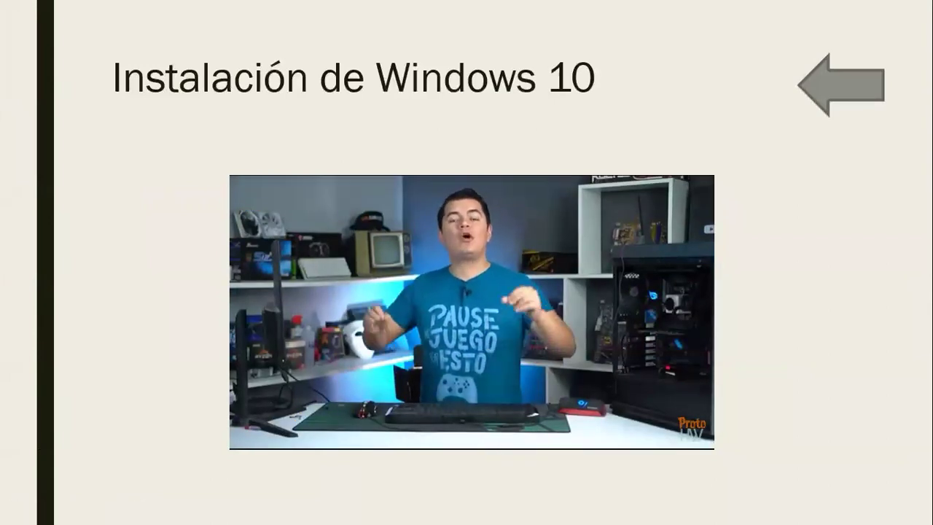
pyautogui.click(835, 83)
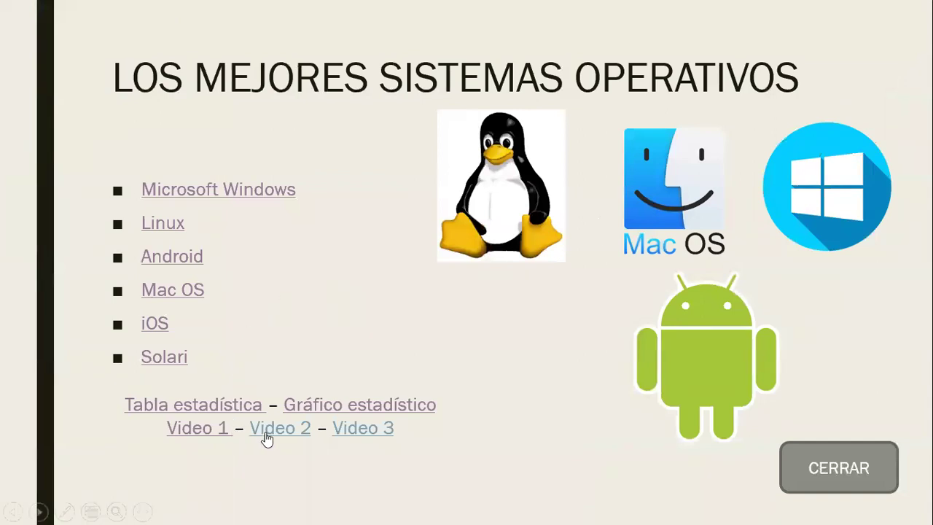
# Test Video 2: play the Windows 11 video and return with the back arrow.
pyautogui.click(285, 439)
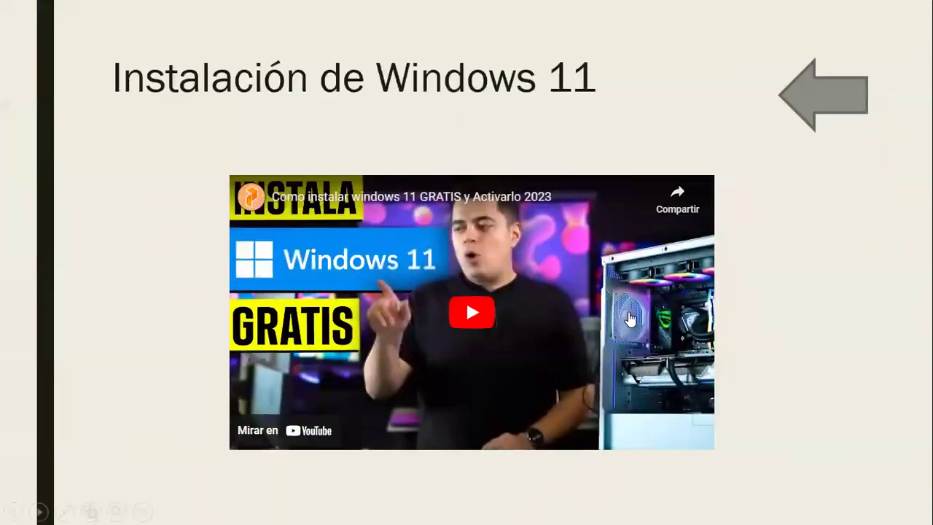
pyautogui.click(473, 315)
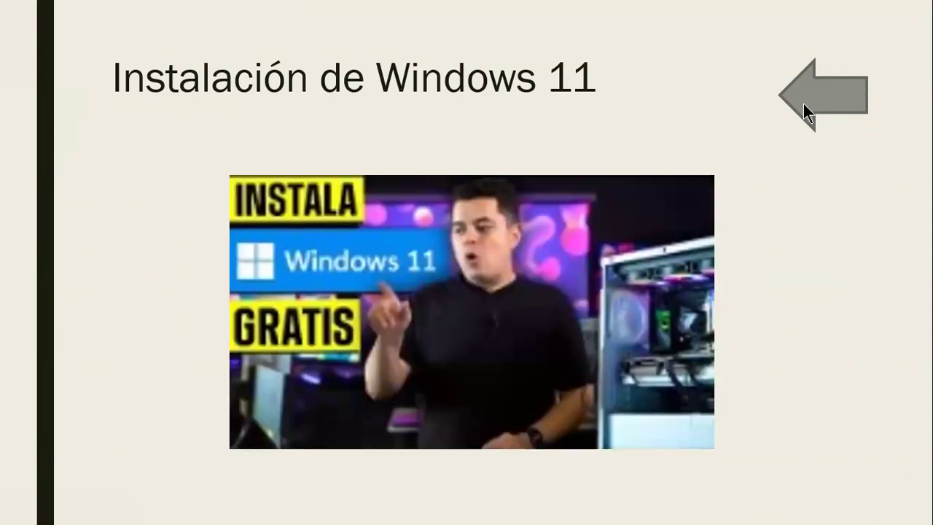
pyautogui.click(803, 104)
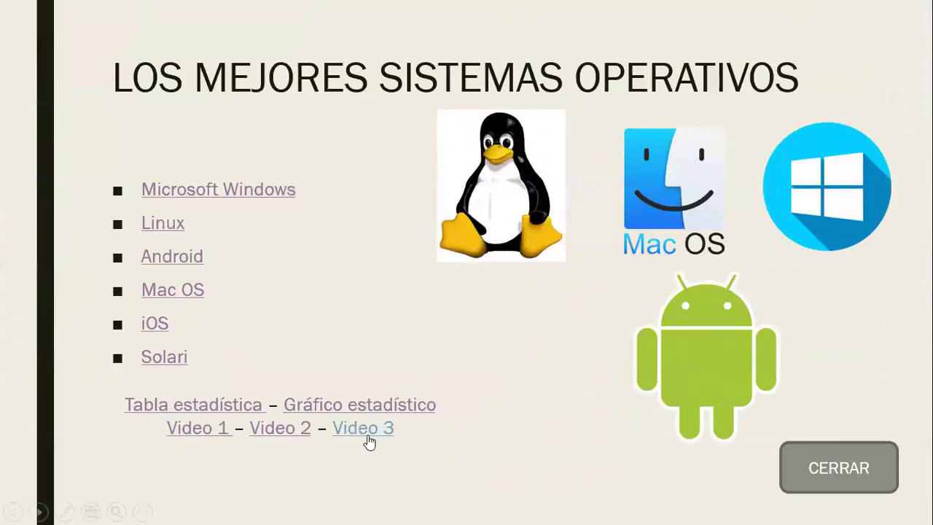
# Test Video 3: play the Ubuntu installation video and return to slide 2.
pyautogui.click(369, 437)
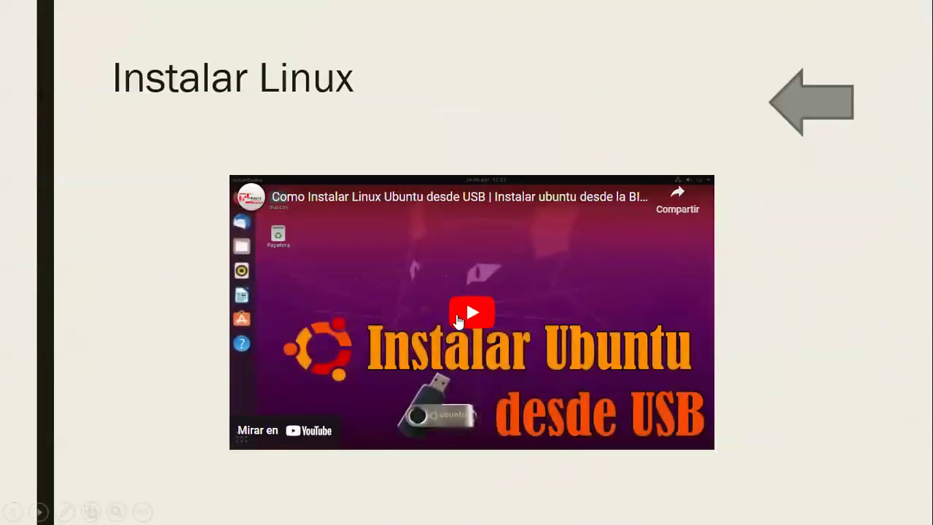
pyautogui.click(458, 321)
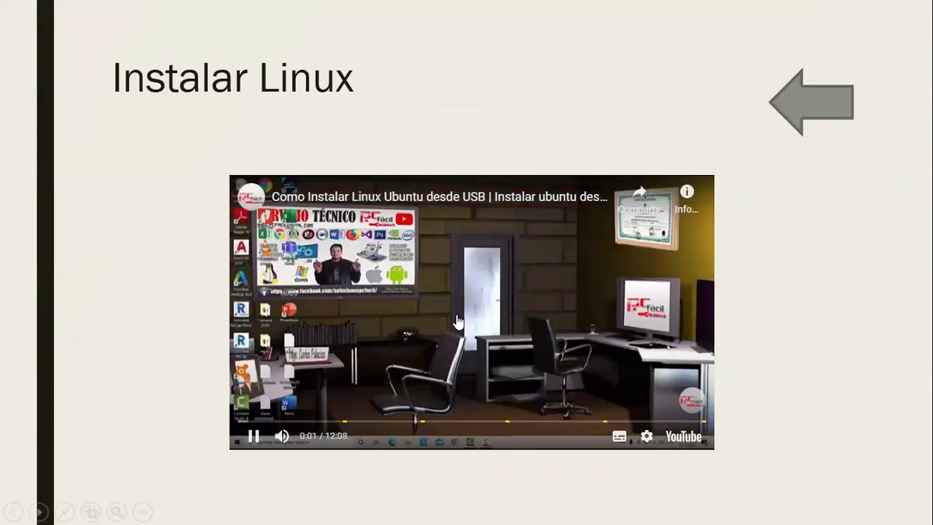
pyautogui.click(809, 121)
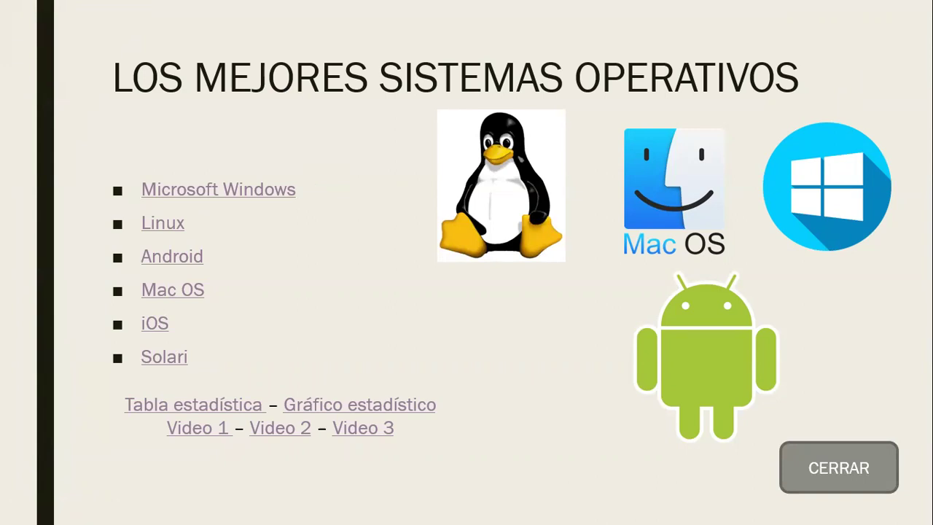
# Test the Microsoft Windows and Video 1 links with their returns, then follow the Android link.
pyautogui.click(235, 192)
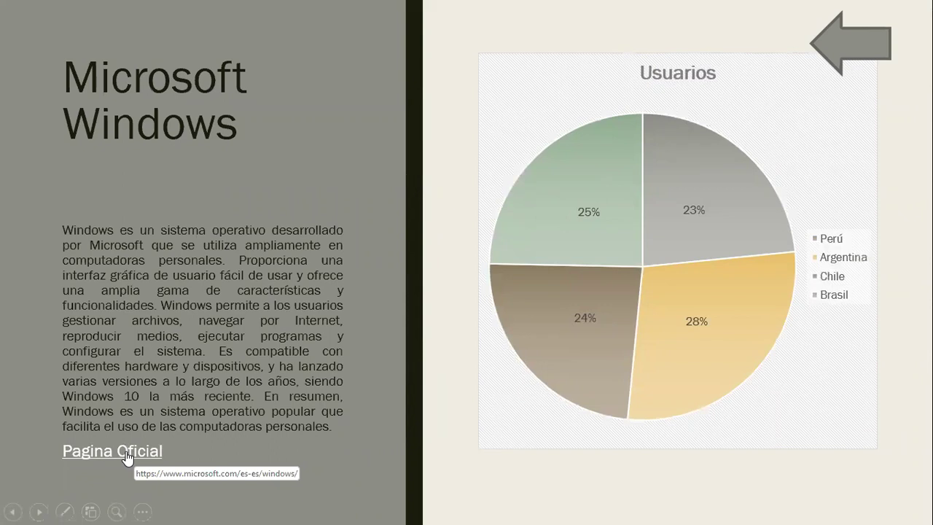
pyautogui.click(834, 41)
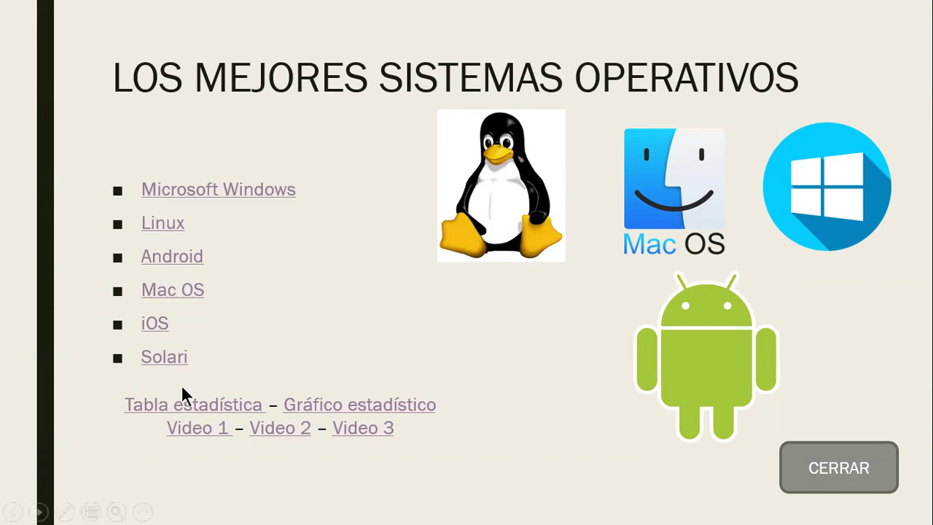
pyautogui.click(191, 430)
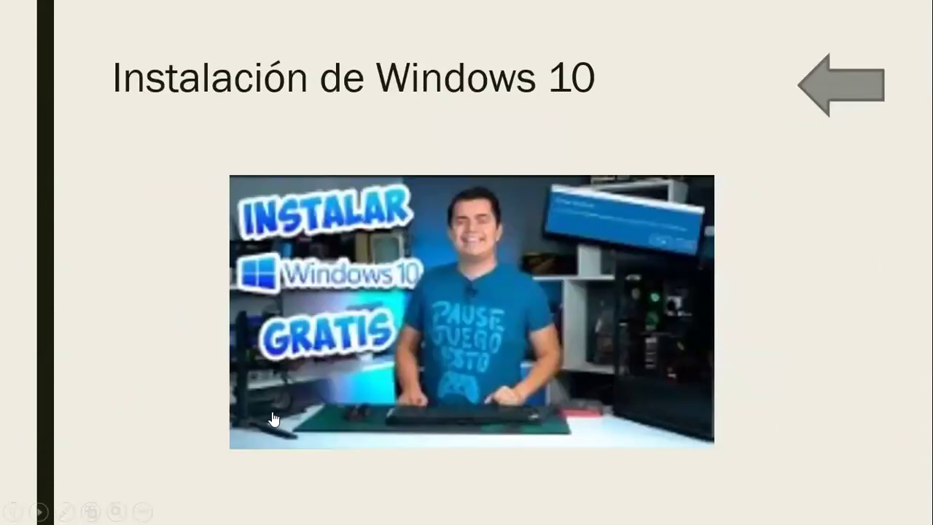
pyautogui.click(850, 90)
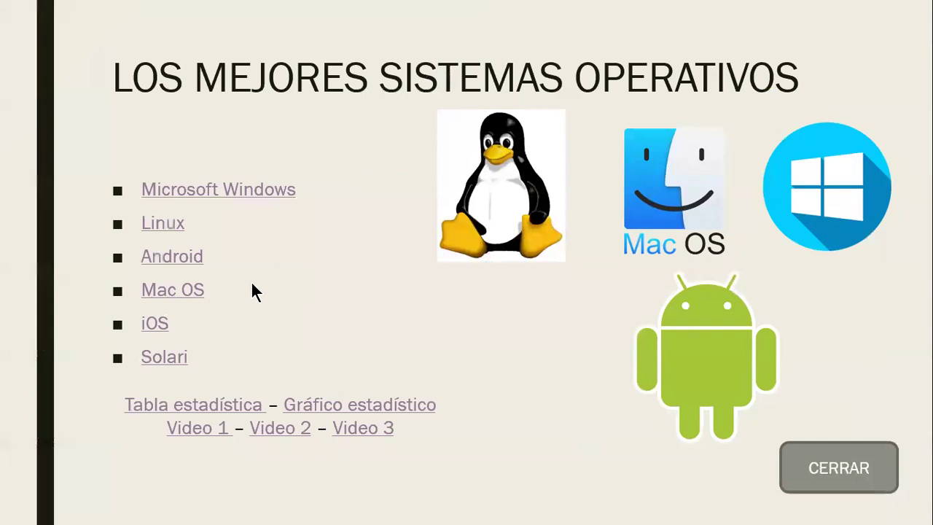
pyautogui.click(172, 257)
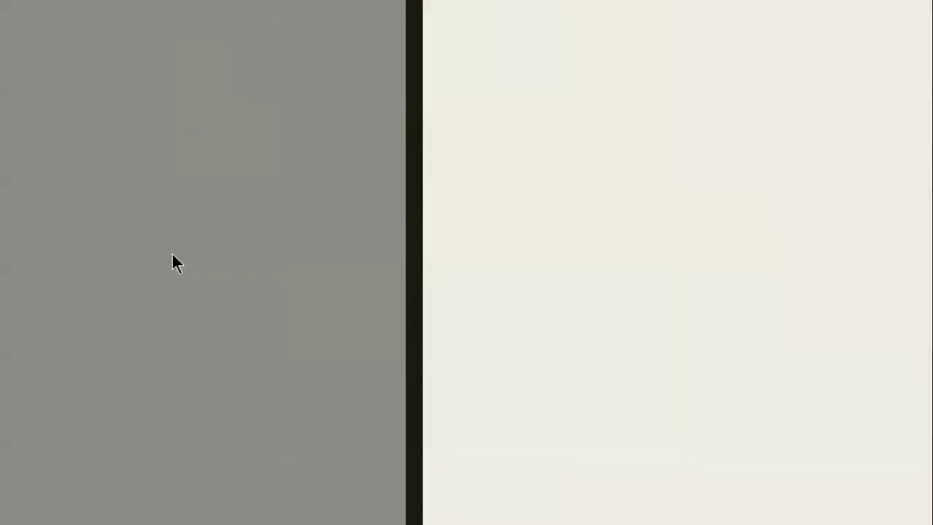
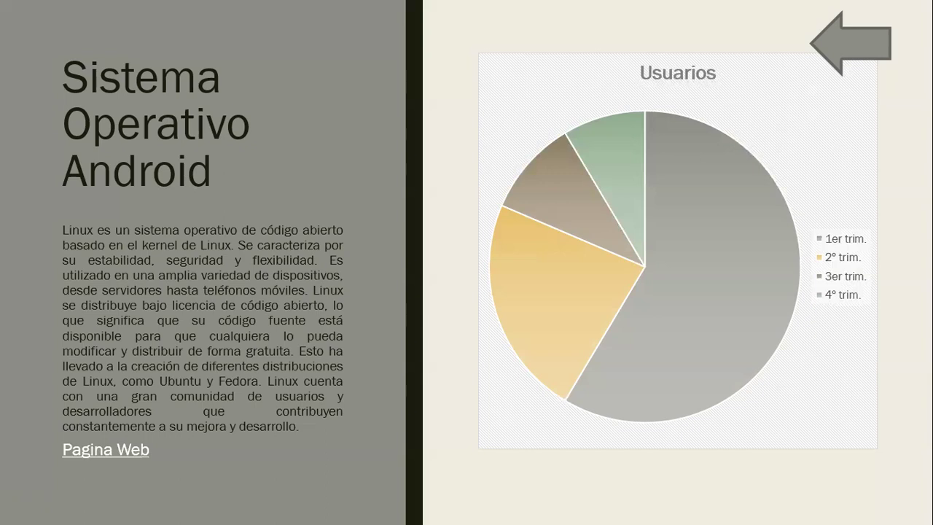
# Return from the Android slide, then test the Solari link and its back arrow.
pyautogui.click(822, 45)
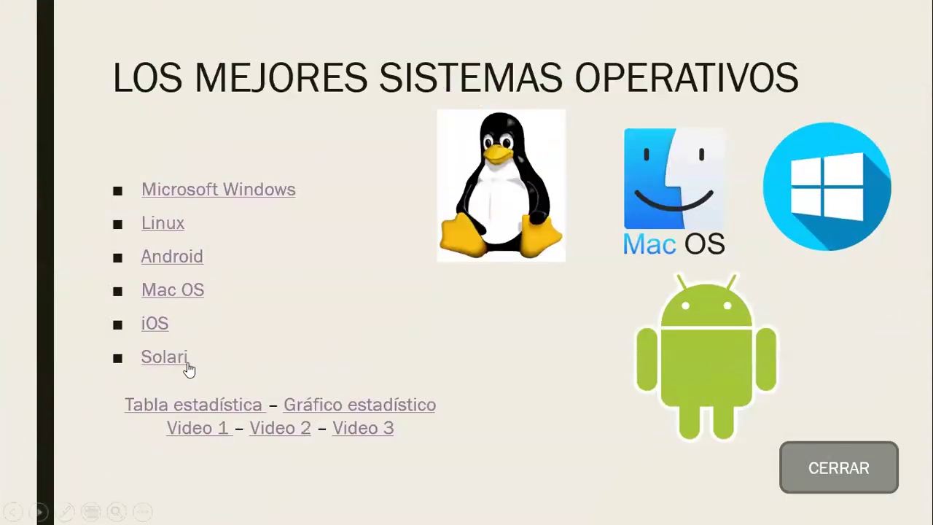
pyautogui.click(177, 365)
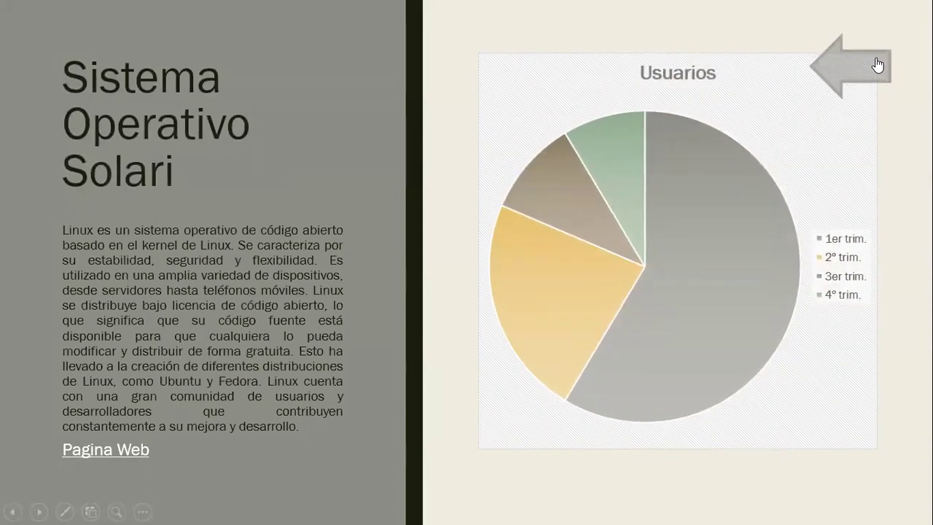
pyautogui.click(864, 57)
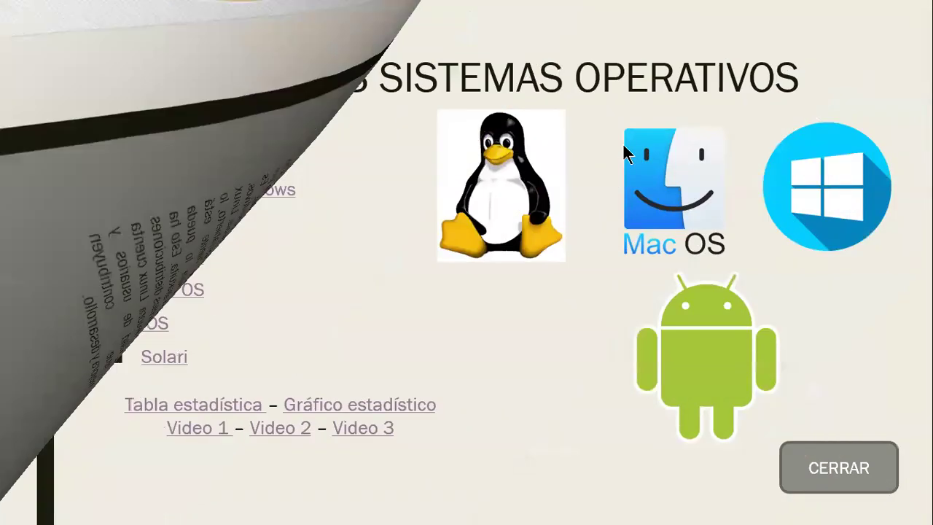
# Test the Video 1 link to the Windows 10 slide and its back arrow, then end the slideshow.
pyautogui.click(185, 427)
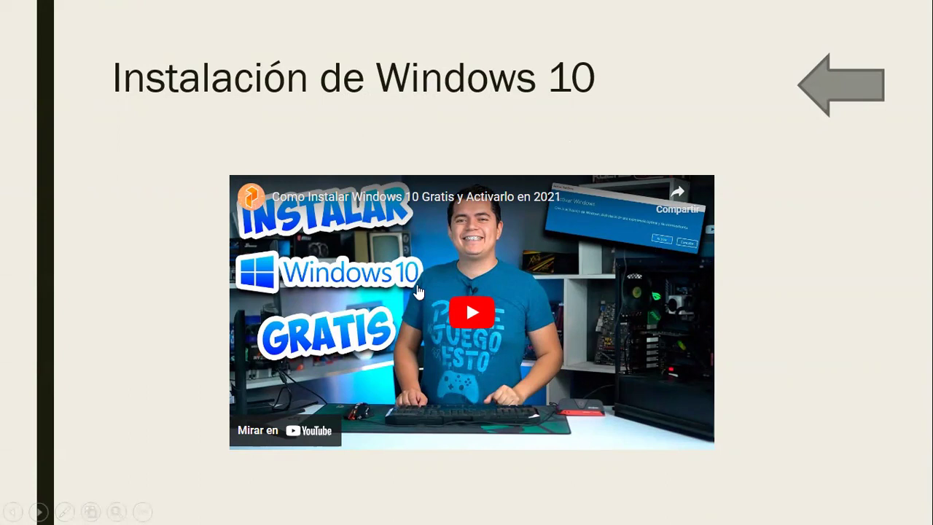
pyautogui.click(839, 69)
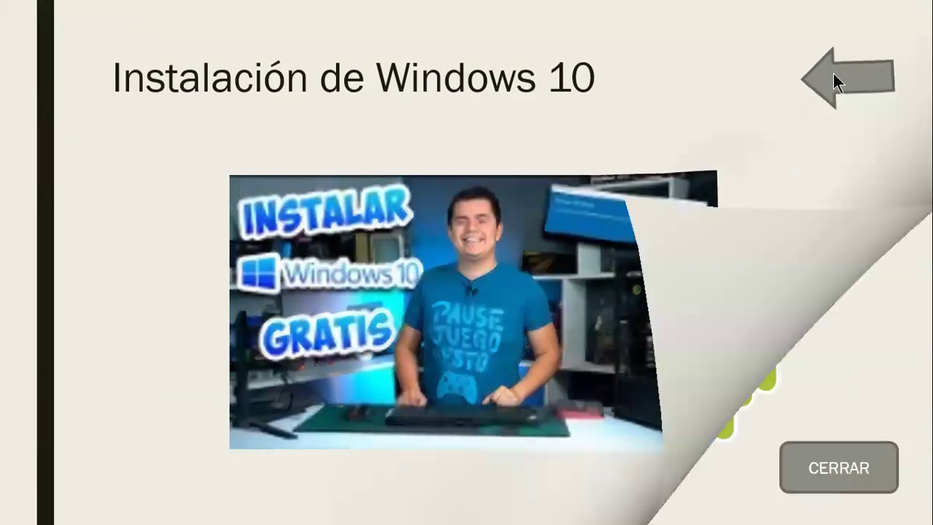
pyautogui.press('Escape')
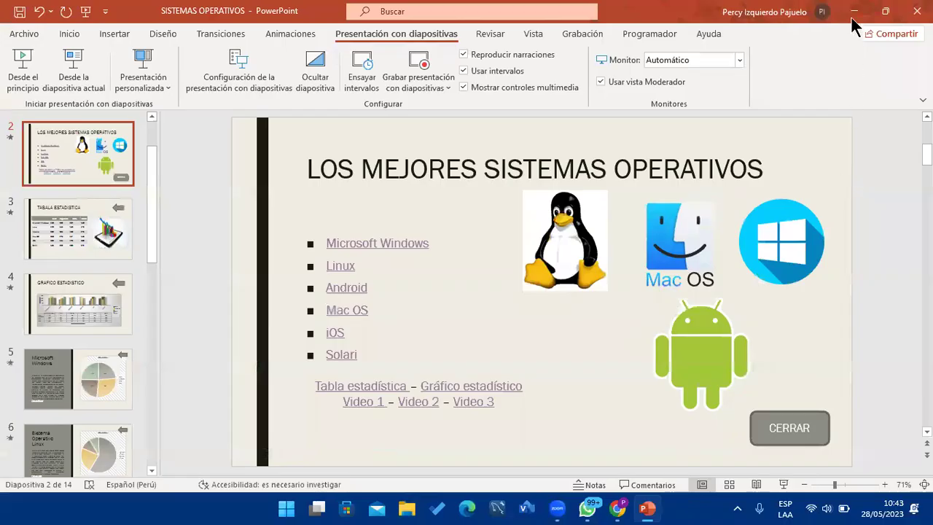
# Copy the Ubuntu installation video's URL from YouTube and start a new Google tab.
pyautogui.click(854, 10)
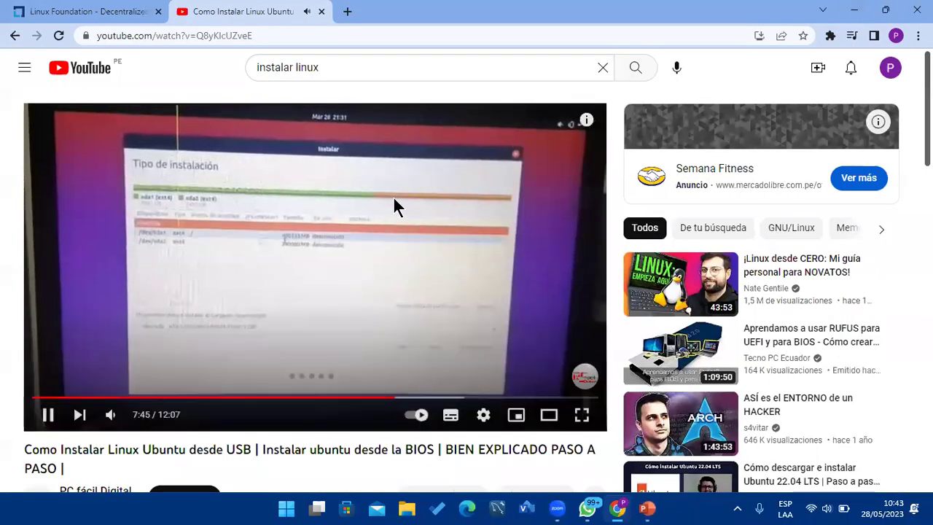
pyautogui.rightClick(471, 214)
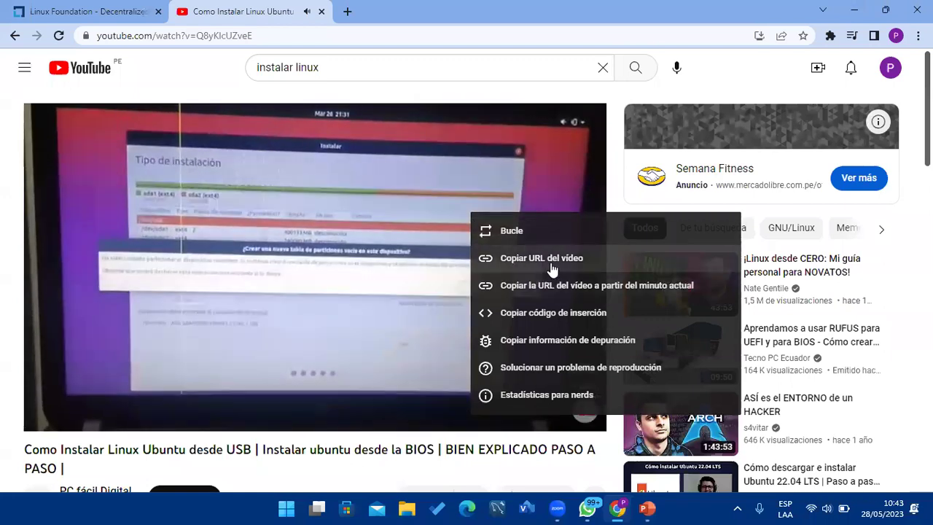
pyautogui.click(551, 264)
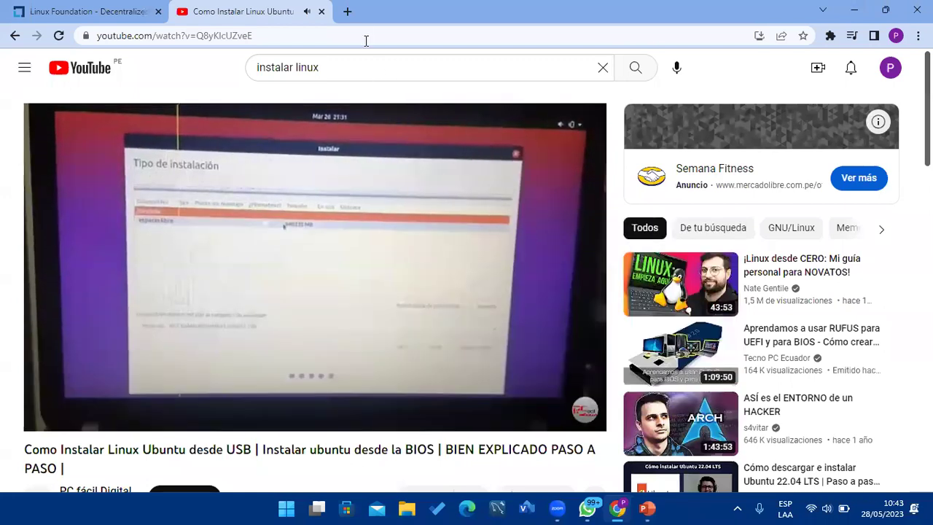
pyautogui.click(347, 11)
pyautogui.click(415, 277)
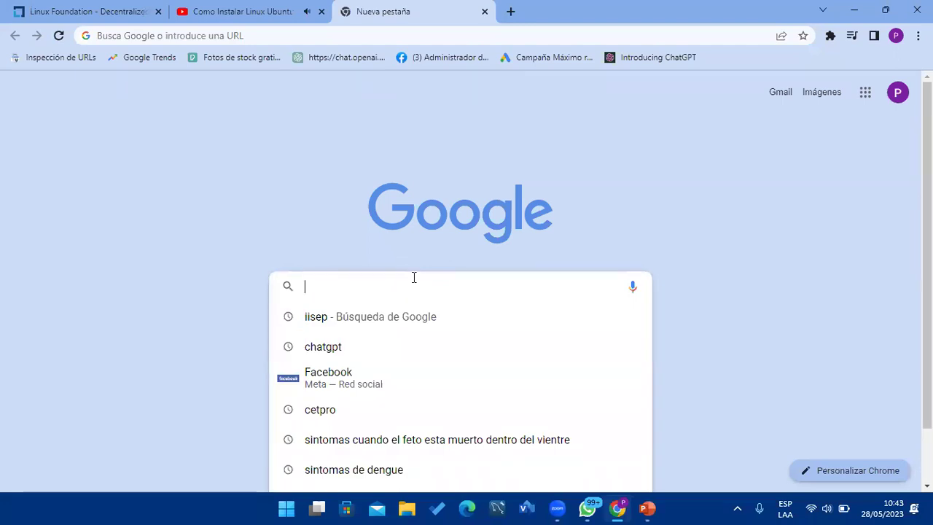
# Search Google for 'descargar videos de youtube' and open the onlinevideoconverter.pro result.
pyautogui.write('d')
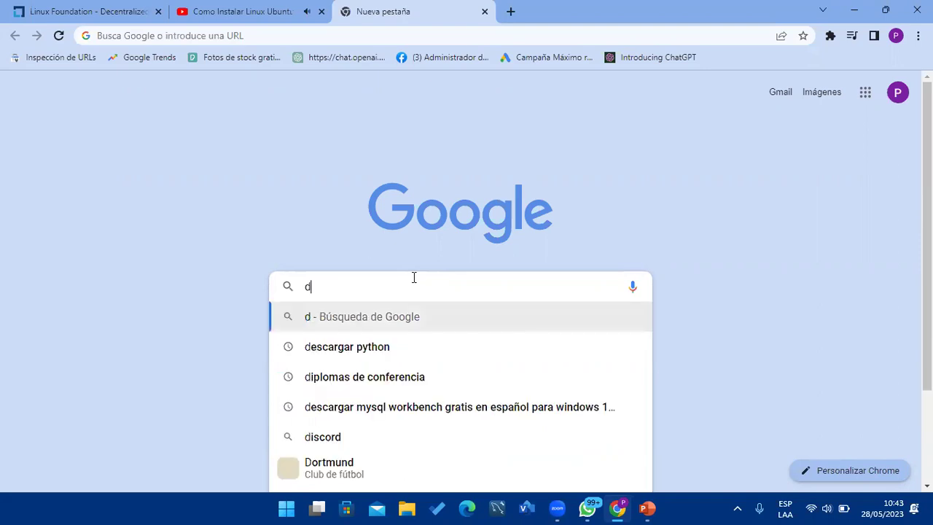
pyautogui.write('escargar ')
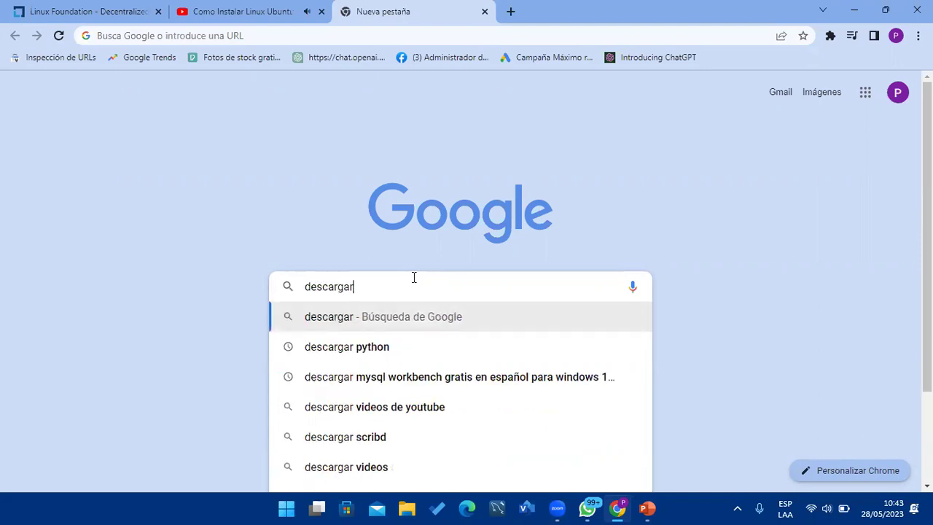
pyautogui.write('videos')
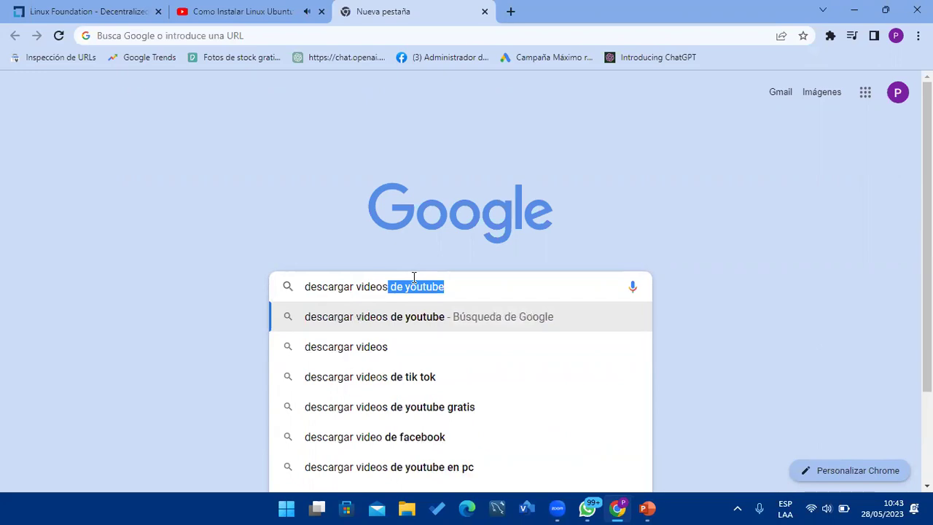
pyautogui.click(438, 323)
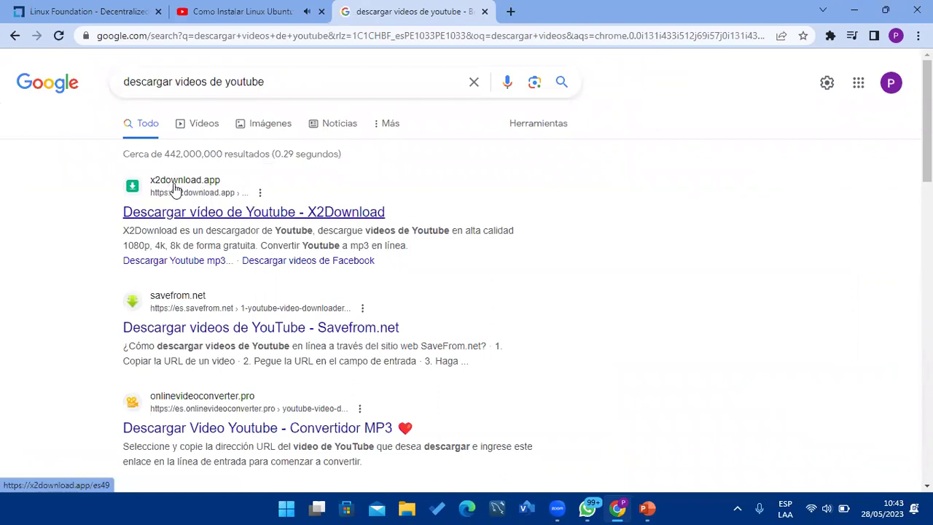
pyautogui.scroll(-2, 175, 286)
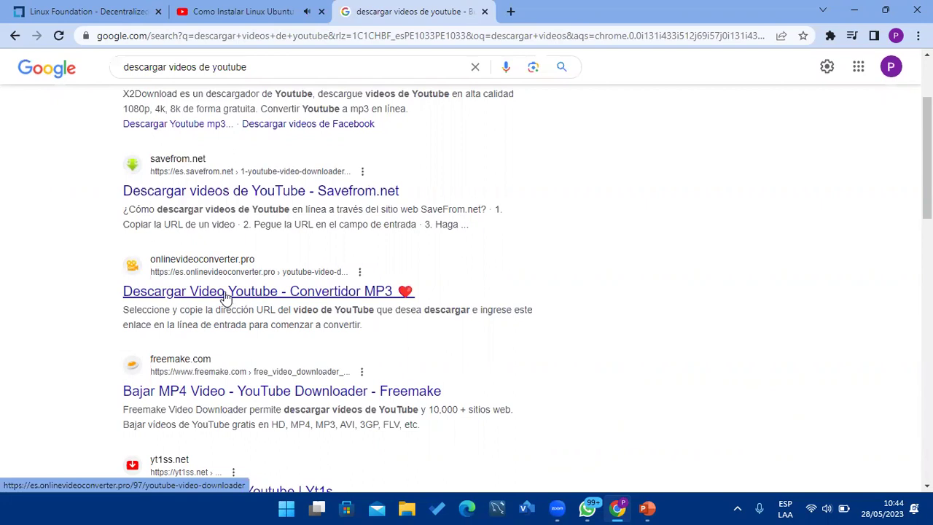
pyautogui.click(226, 295)
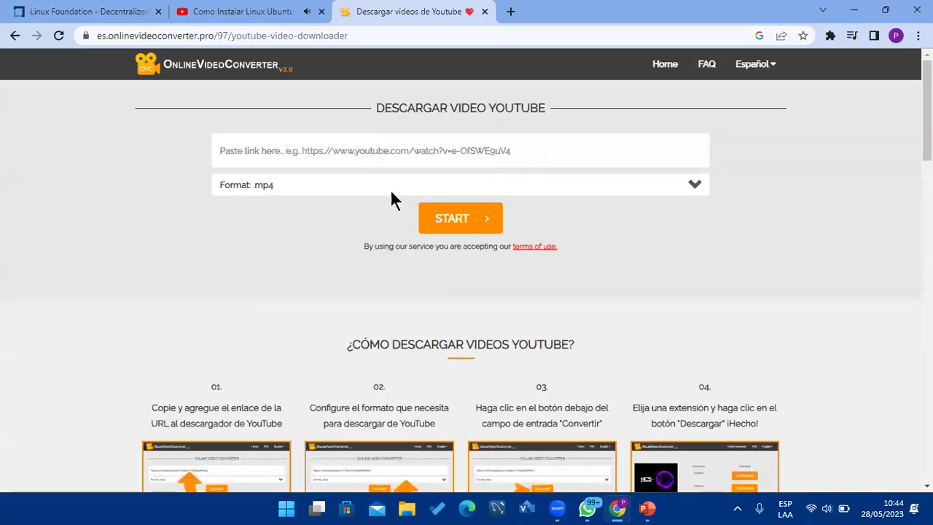
# Paste the video link into onlinevideoconverter.pro, keep .mp4 format, and start the conversion.
pyautogui.click(212, 114)
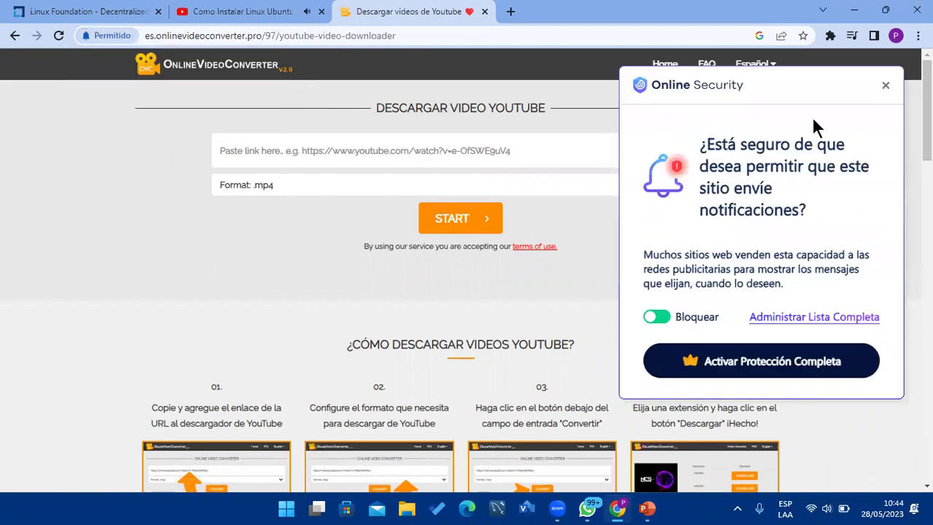
pyautogui.click(885, 88)
pyautogui.click(474, 151)
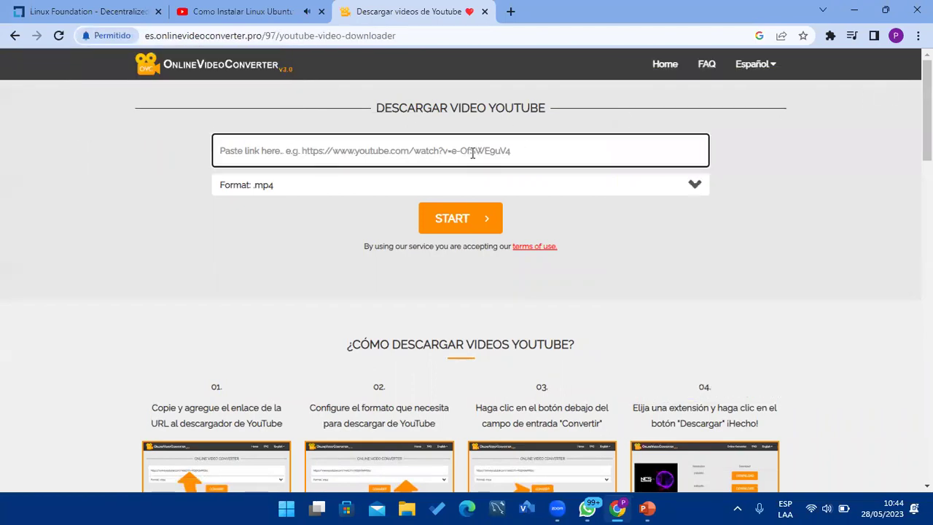
pyautogui.write('https://youtu.be/Q8yKlcUZveE')
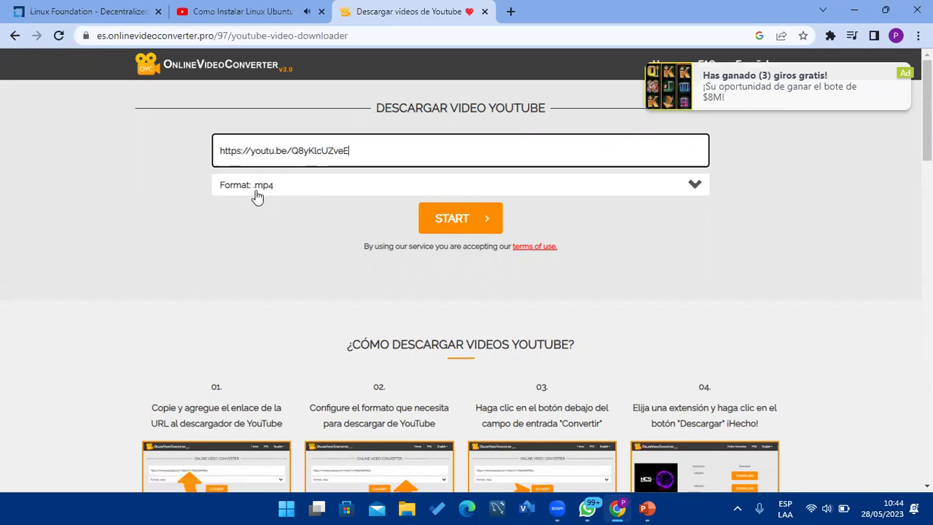
pyautogui.click(282, 189)
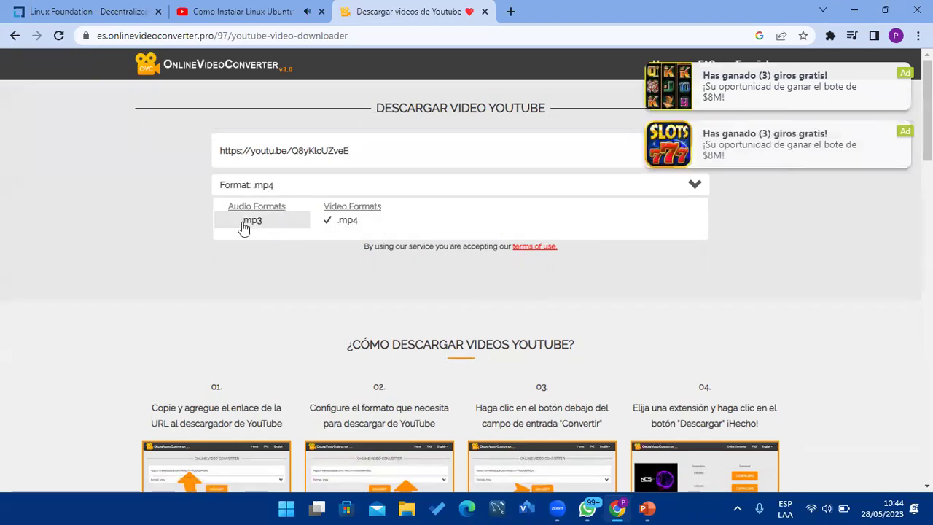
pyautogui.click(346, 219)
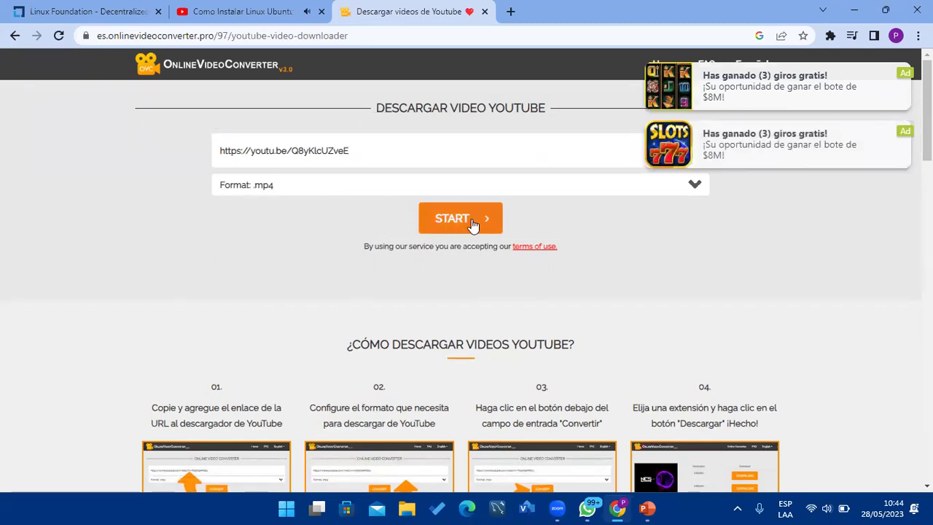
pyautogui.click(444, 217)
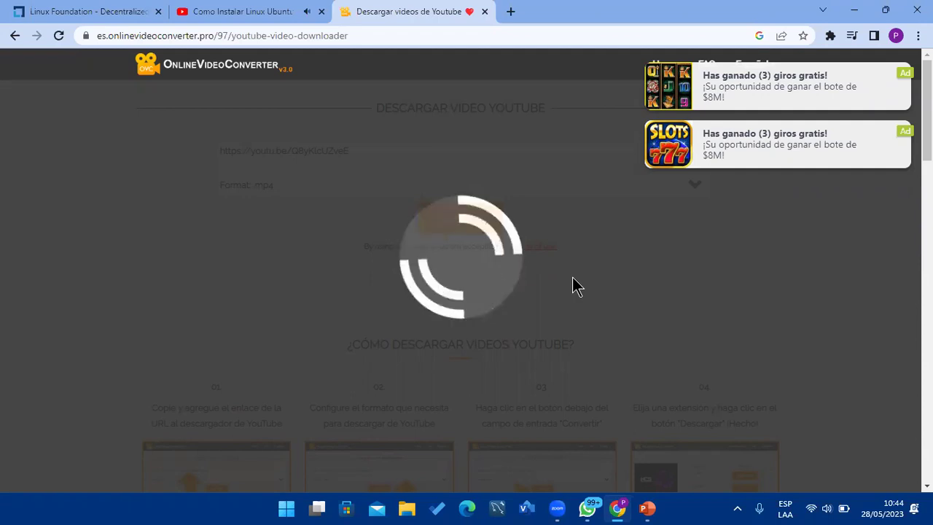
# Download the converted MP4 and close the betting advert tab.
pyautogui.scroll(-1, 531, 308)
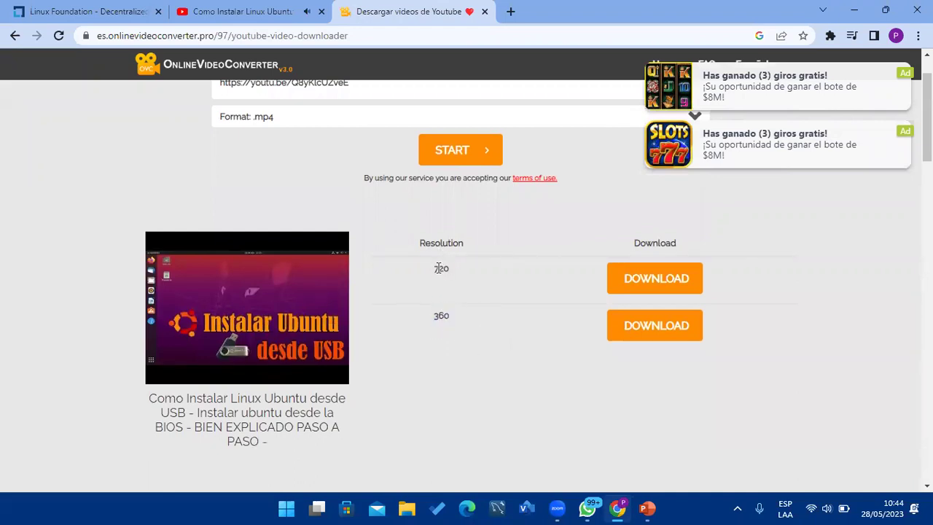
pyautogui.click(467, 326)
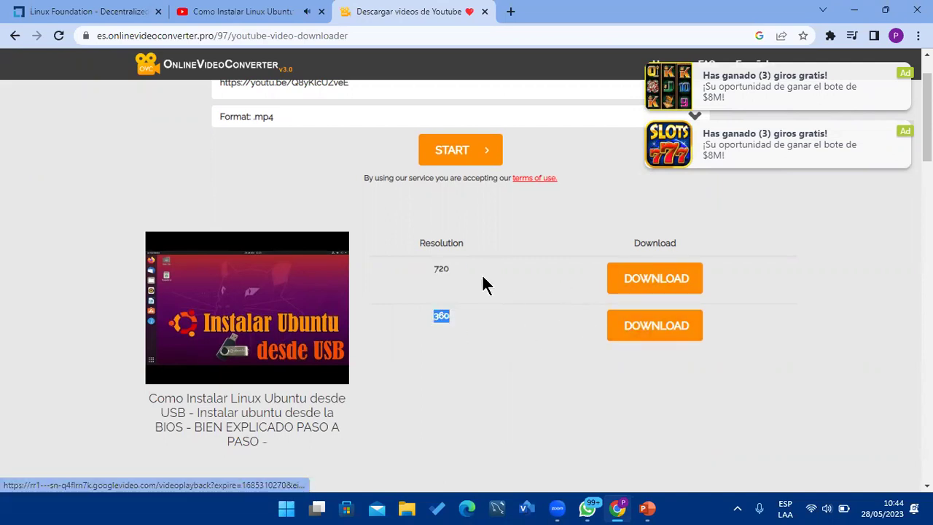
pyautogui.click(673, 325)
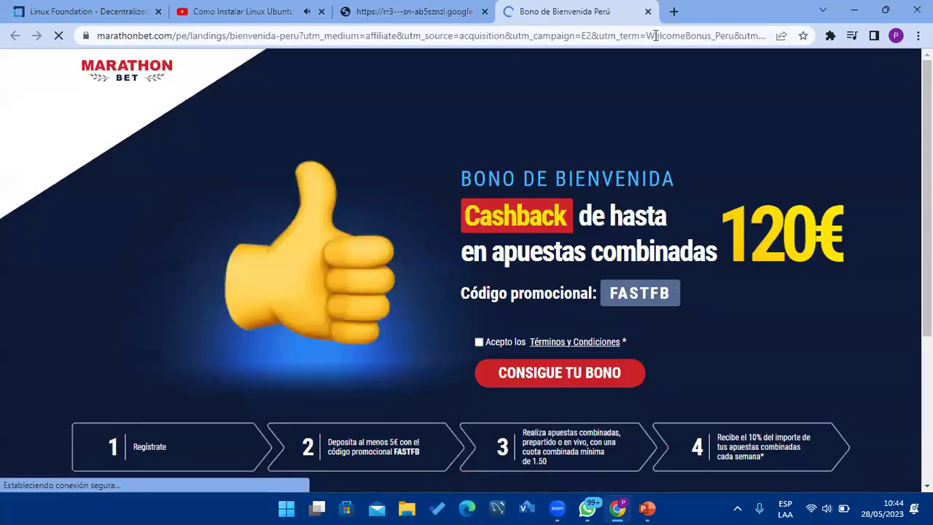
pyautogui.click(648, 12)
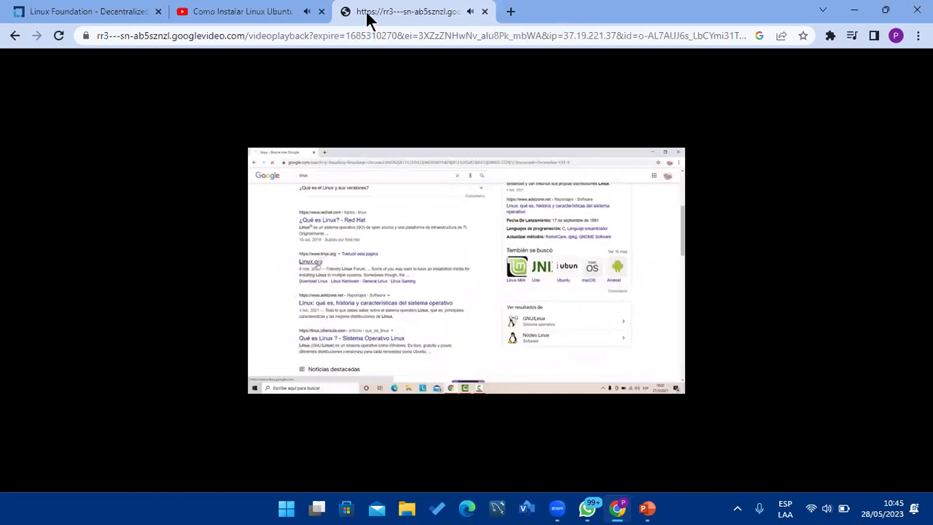
# Open X2Download from the search results, paste the YouTube link and fetch the video, closing ads.
pyautogui.click(511, 11)
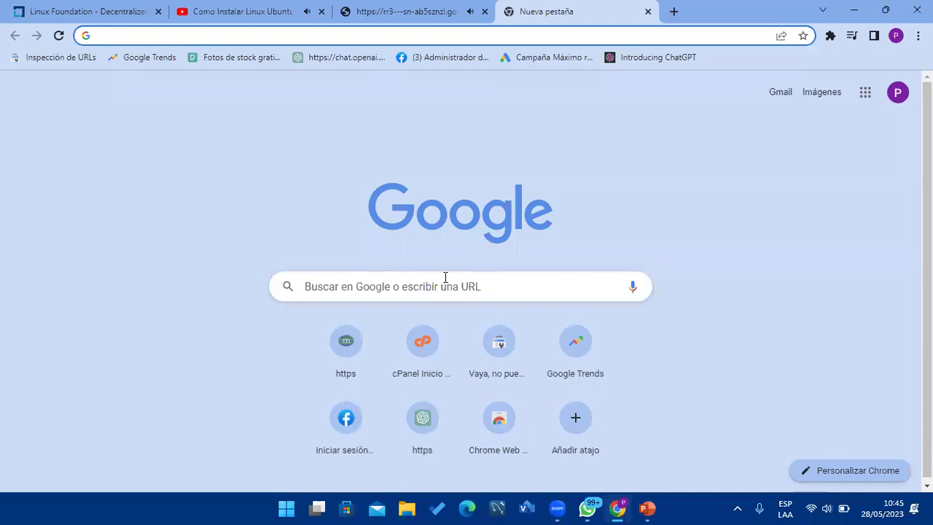
pyautogui.click(441, 284)
pyautogui.click(387, 321)
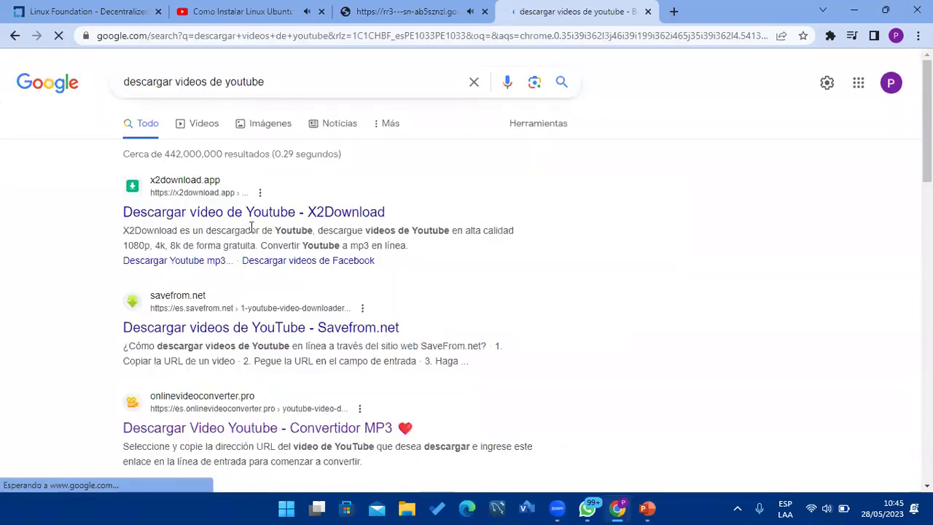
pyautogui.click(223, 216)
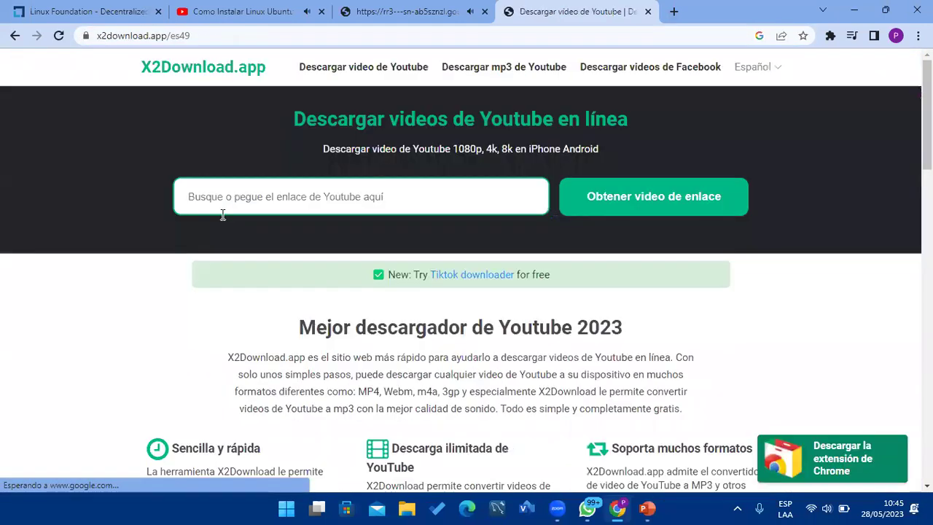
pyautogui.click(313, 196)
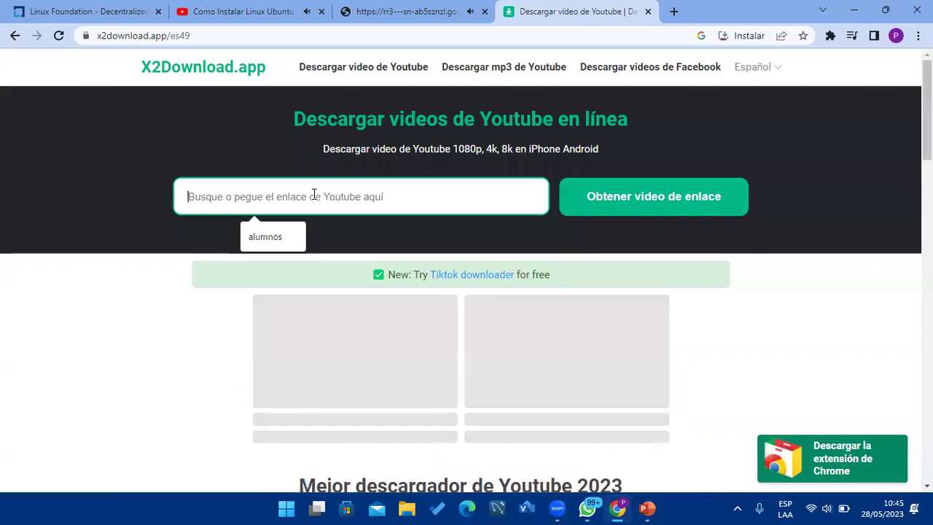
pyautogui.write('https://youtu.be/Q8yKlcUZveE')
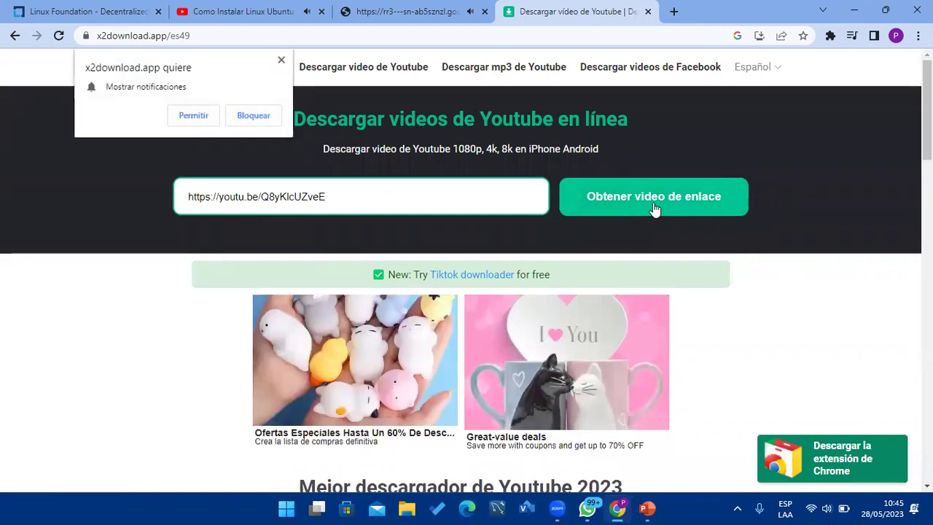
pyautogui.click(653, 204)
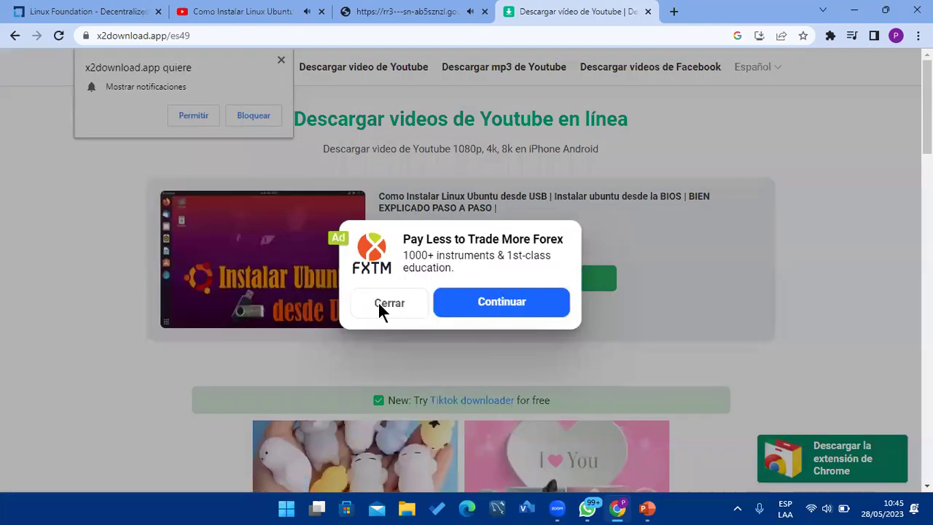
pyautogui.click(378, 301)
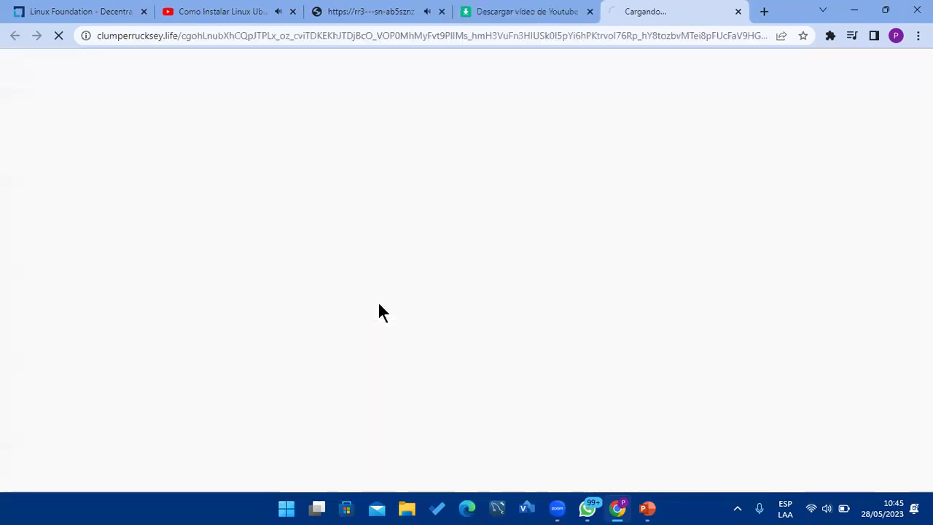
pyautogui.click(737, 12)
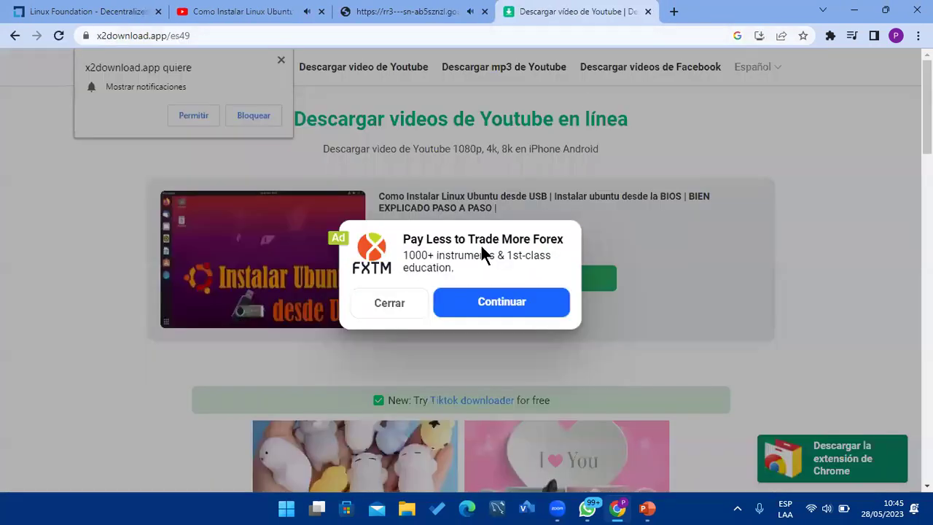
pyautogui.click(401, 307)
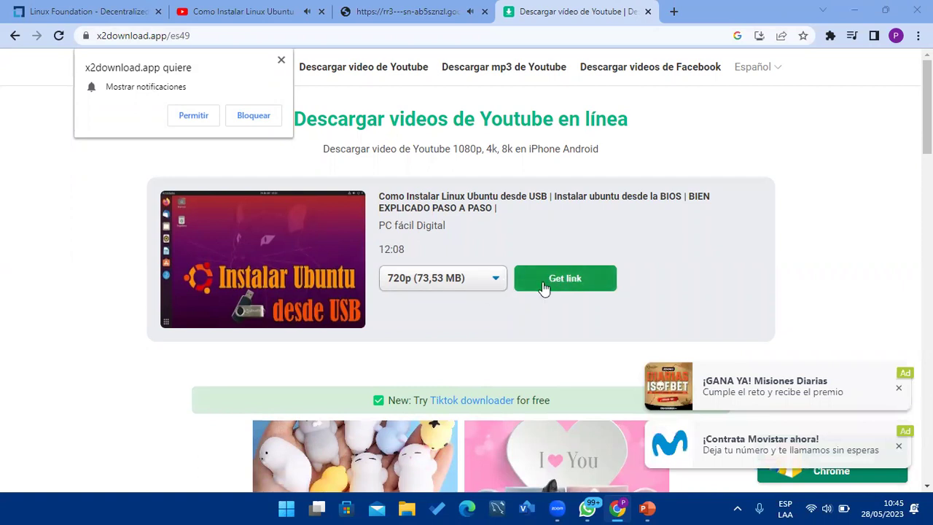
# Download the video in 480p MP4 quality, dismissing the AliExpress and Doradobet ads.
pyautogui.click(479, 277)
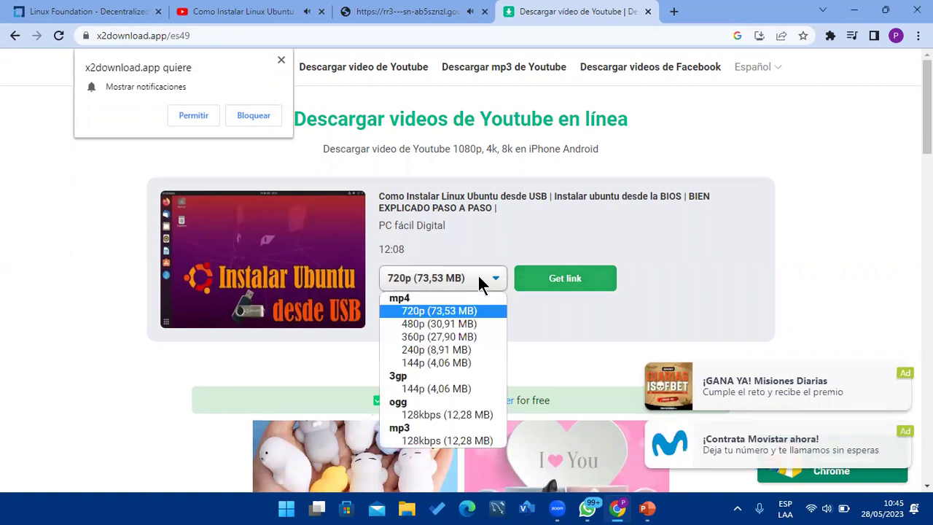
pyautogui.click(456, 324)
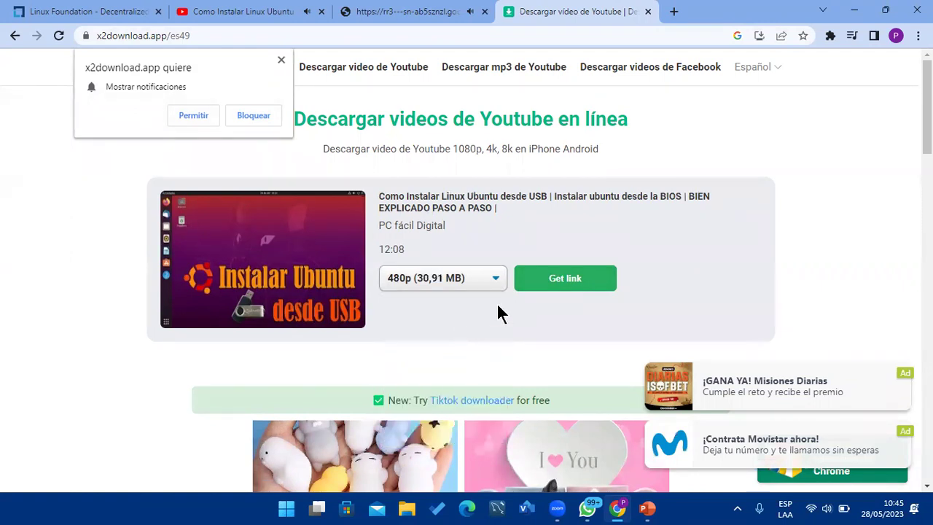
pyautogui.click(569, 279)
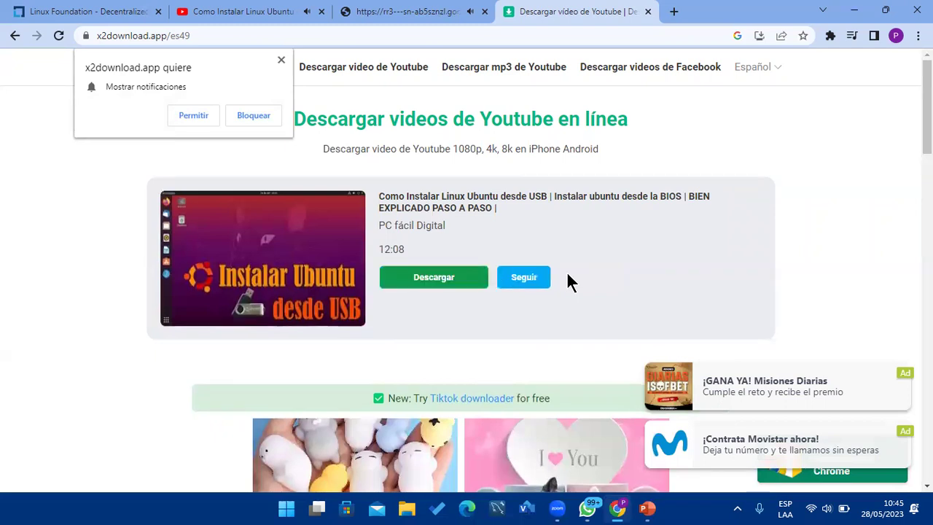
pyautogui.click(448, 279)
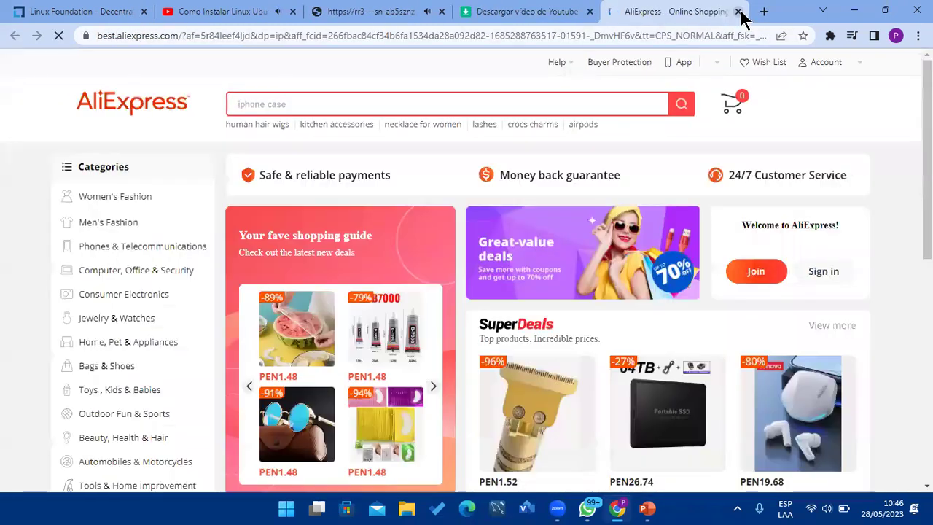
pyautogui.click(738, 13)
pyautogui.click(453, 281)
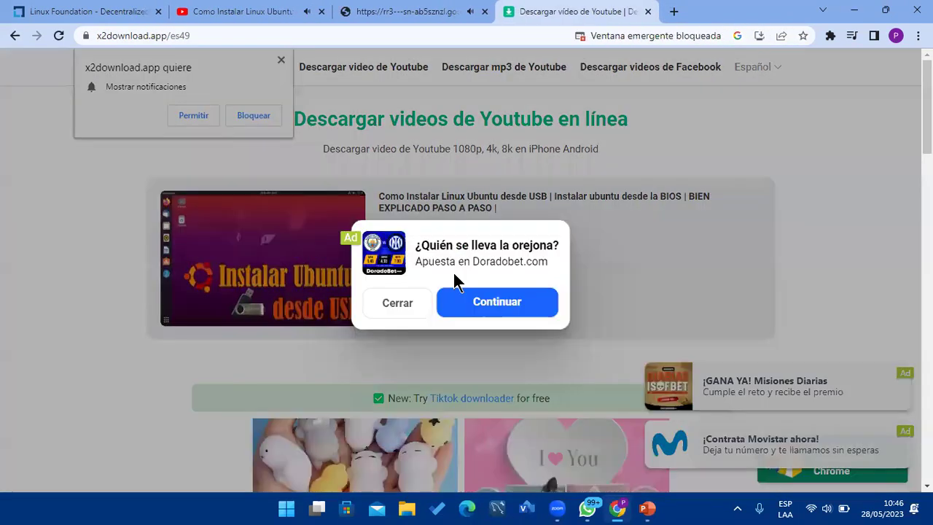
pyautogui.click(421, 303)
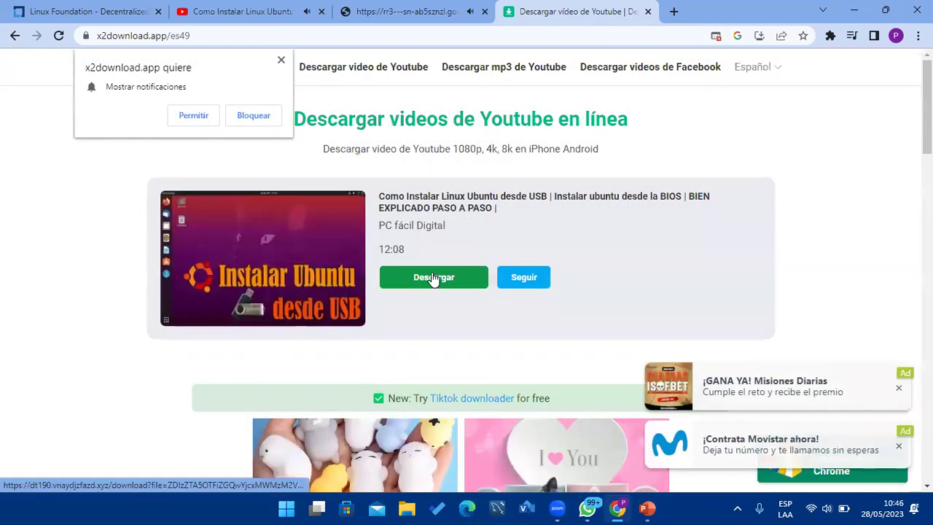
pyautogui.click(434, 279)
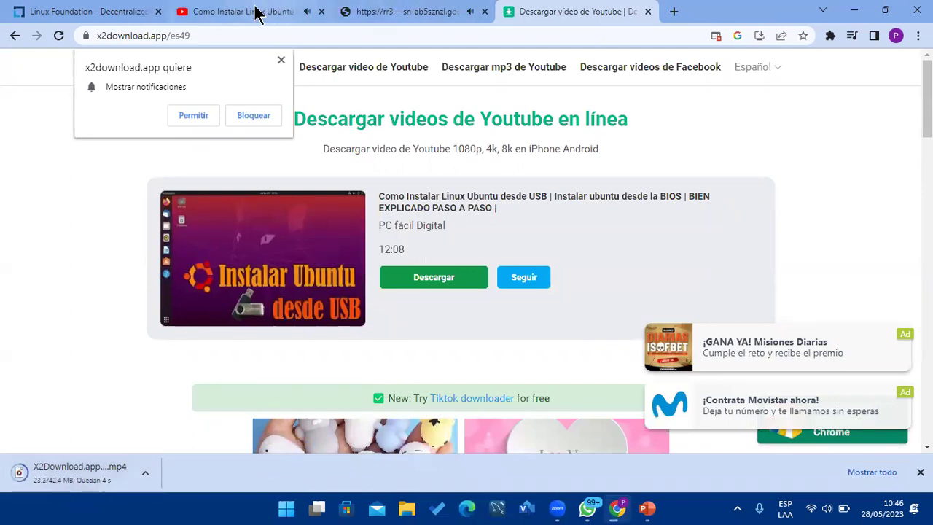
# Close the googlevideo playback tab in the browser.
pyautogui.click(615, 511)
pyautogui.click(616, 510)
pyautogui.click(450, 10)
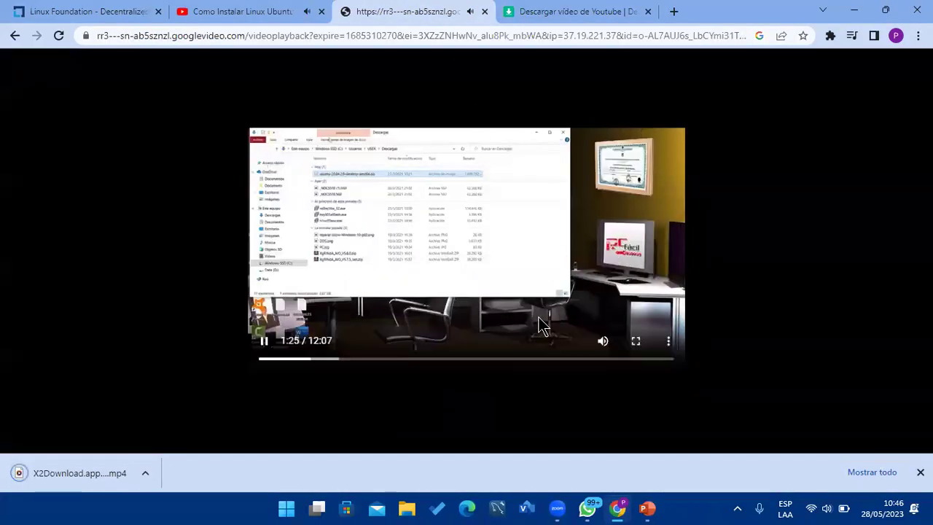
pyautogui.click(486, 13)
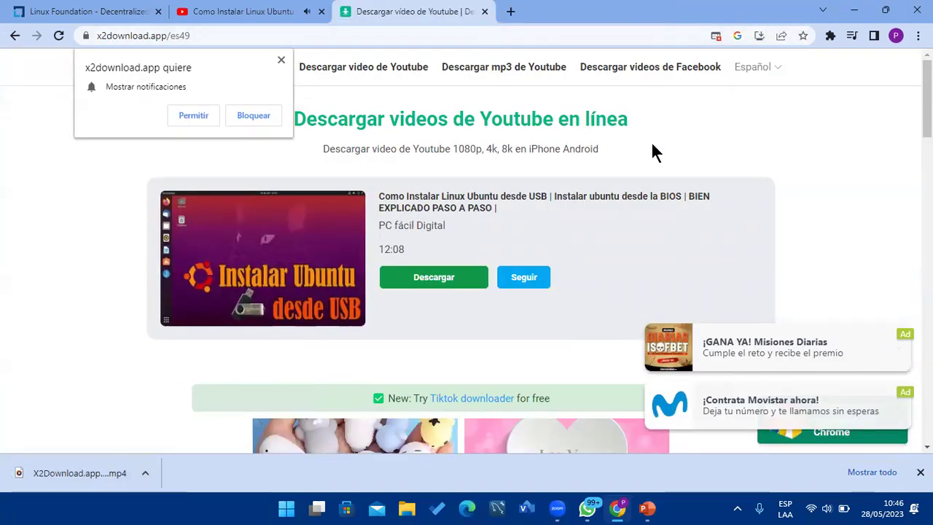
# Show the downloaded 42.3 MB MP4 in Descargas, then close the folder and minimize Chrome.
pyautogui.click(152, 474)
pyautogui.click(185, 417)
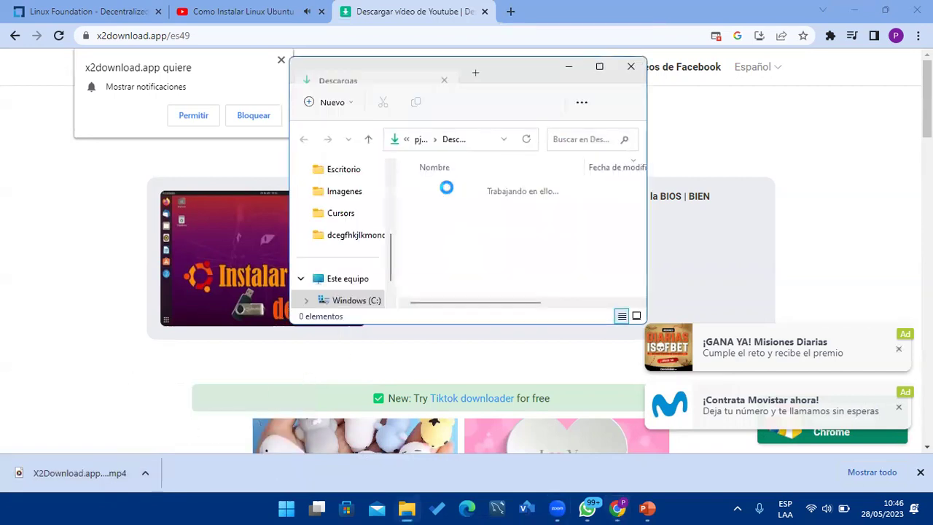
pyautogui.click(630, 67)
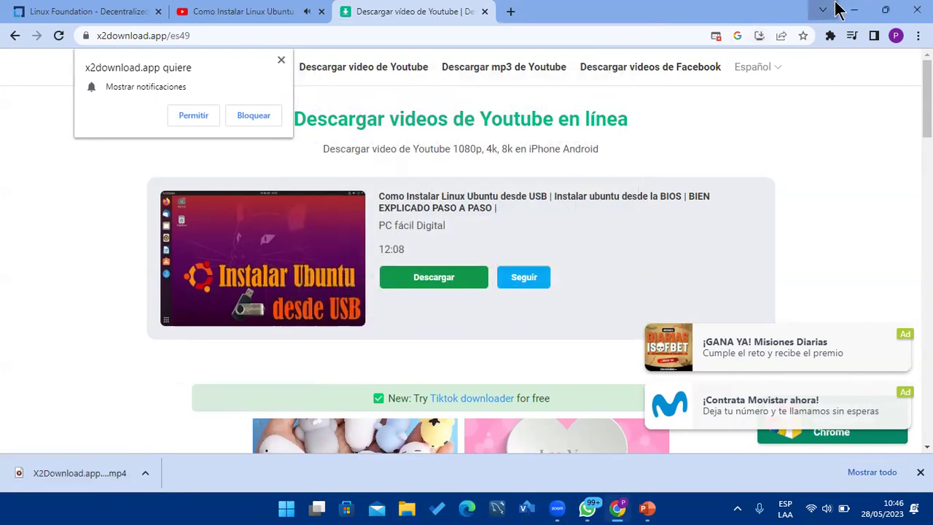
pyautogui.click(823, 10)
pyautogui.click(849, 11)
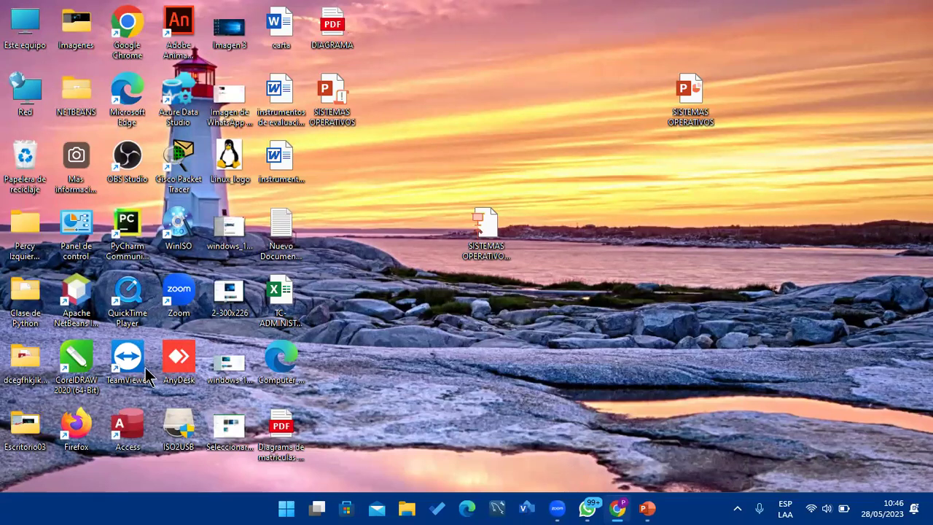
# Add a Title and Content slide after slide 13 titled 'Video'.
pyautogui.hotkey('alt', 'Tab')
pyautogui.click(115, 344)
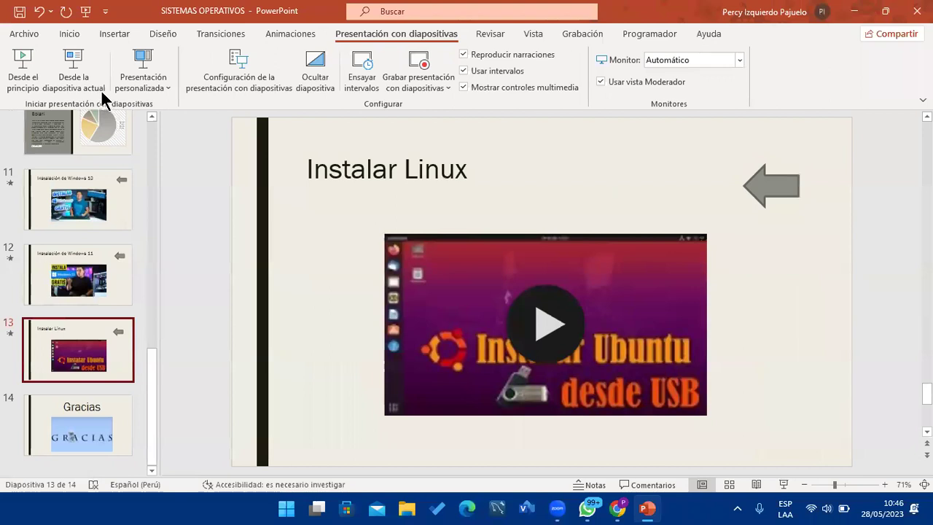
pyautogui.click(71, 34)
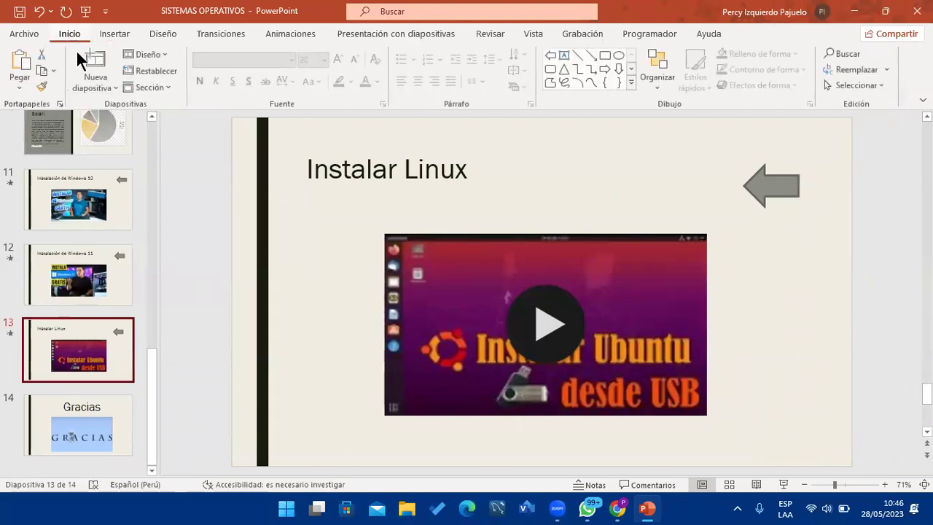
pyautogui.click(97, 86)
pyautogui.click(174, 132)
pyautogui.click(424, 191)
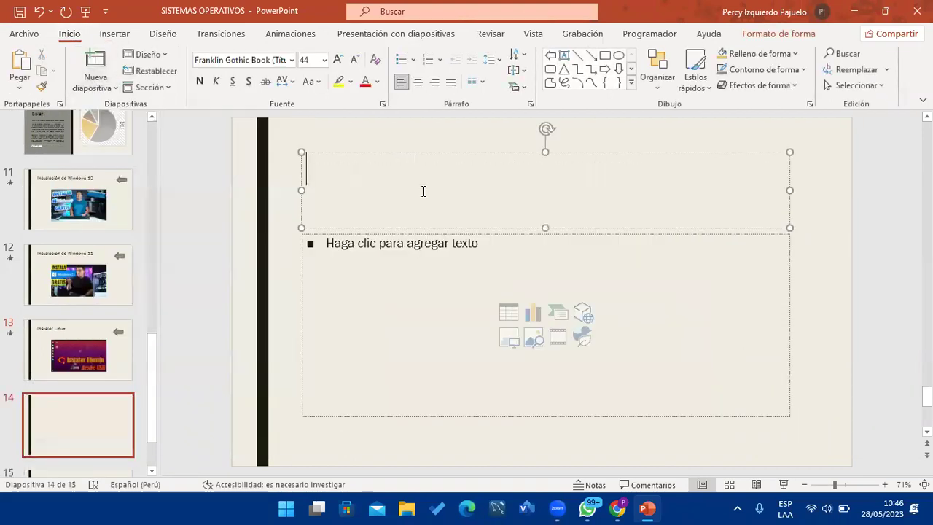
pyautogui.write('Video')
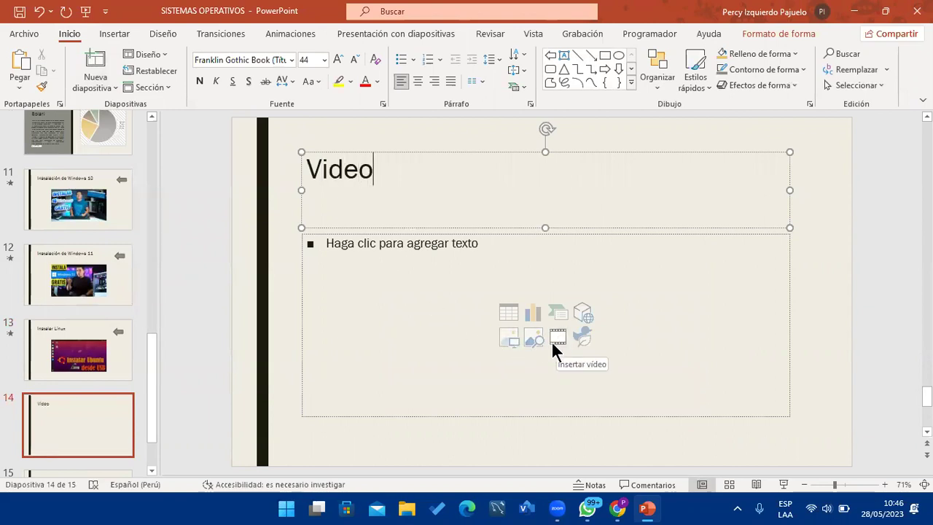
pyautogui.click(395, 285)
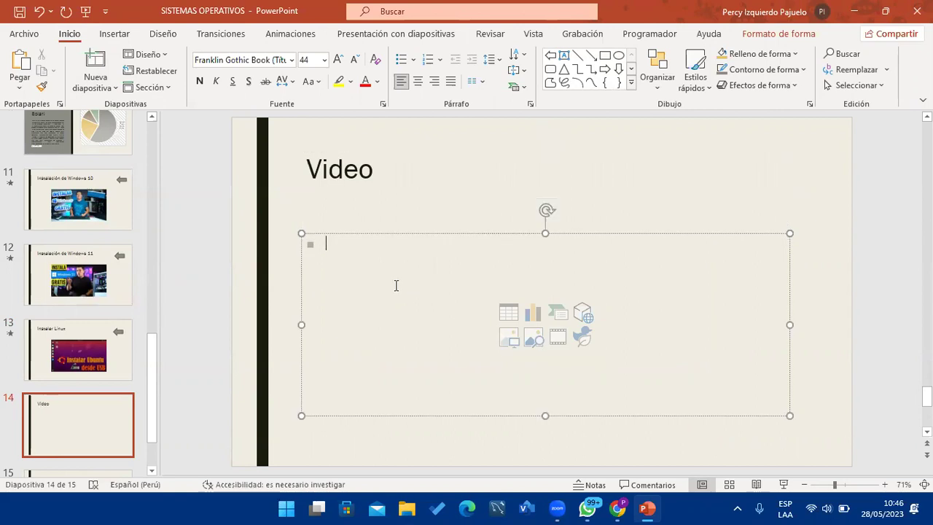
# Choose Insertar > Multimedia > Vídeo > Este dispositivo to pick a video file.
pyautogui.click(120, 36)
pyautogui.click(824, 78)
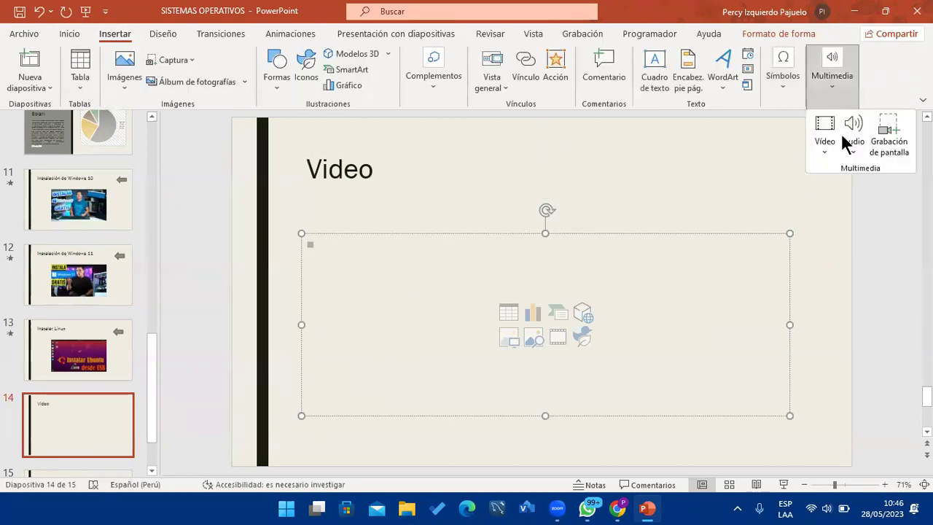
pyautogui.click(826, 148)
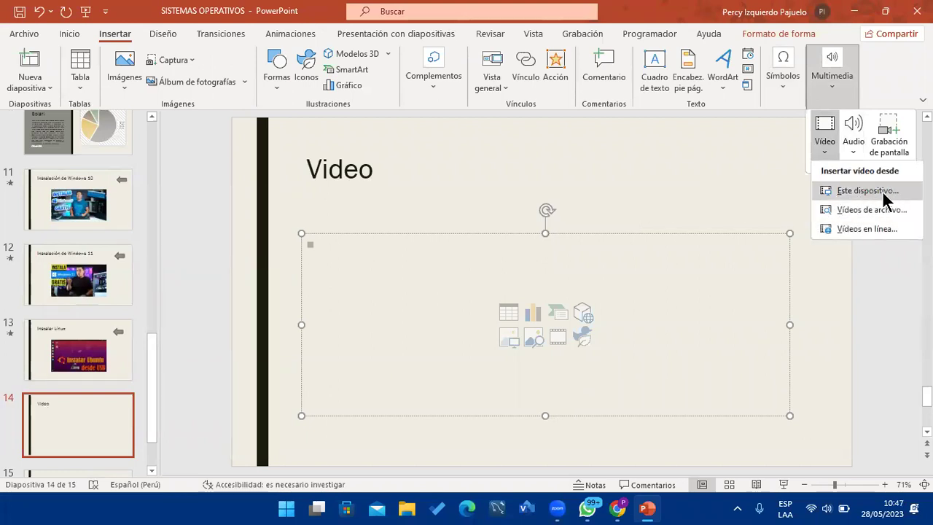
pyautogui.click(867, 190)
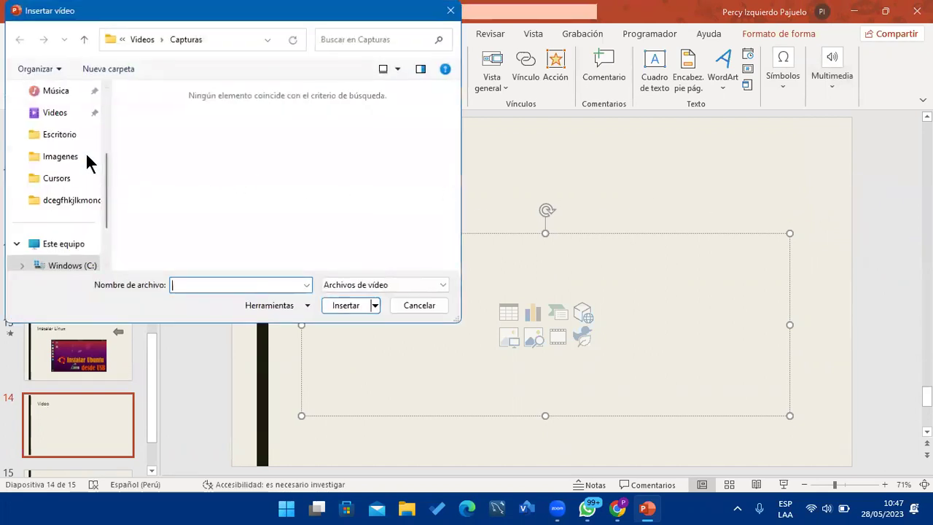
# Insert the downloaded Ubuntu video from the Downloads folder into slide 14.
pyautogui.scroll(1, 86, 162)
pyautogui.scroll(1, 73, 146)
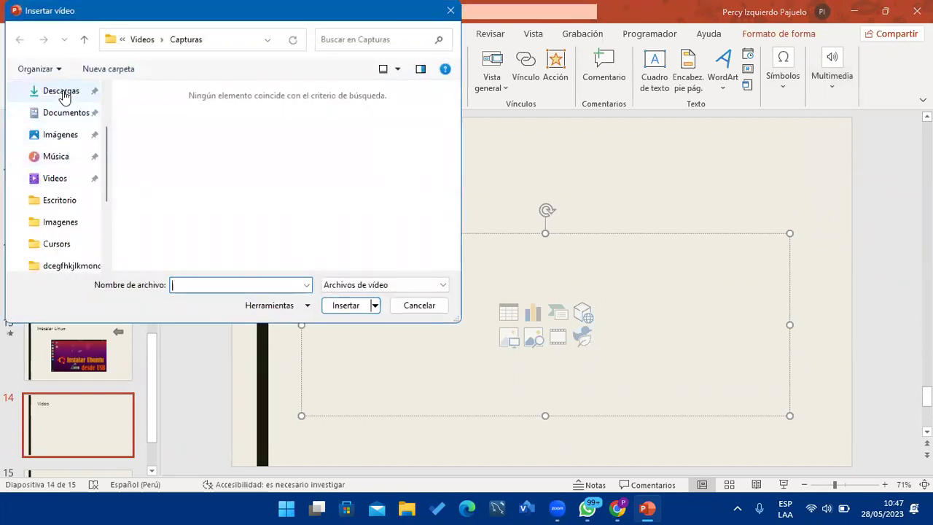
pyautogui.click(62, 91)
pyautogui.doubleClick(245, 121)
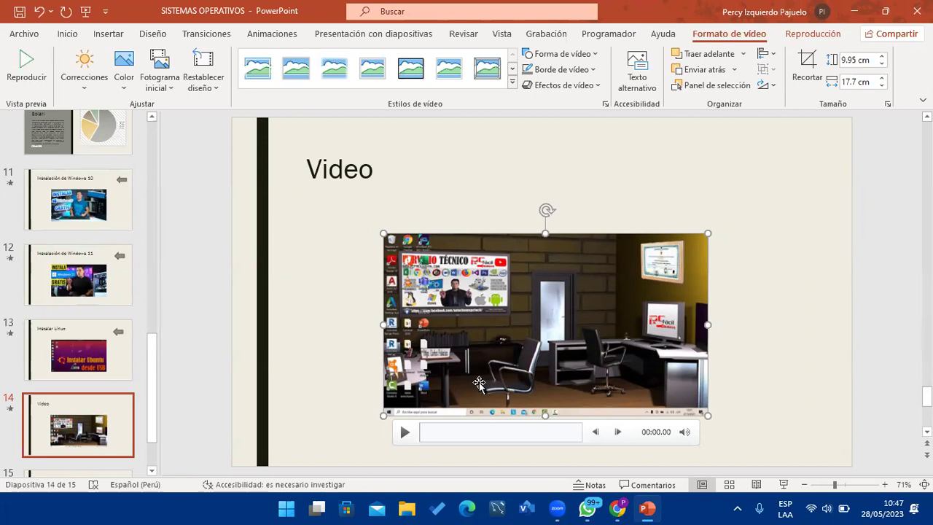
# Position the video below the Video title and preview it near its end, then pause.
pyautogui.moveTo(537, 350); pyautogui.dragTo(532, 310)
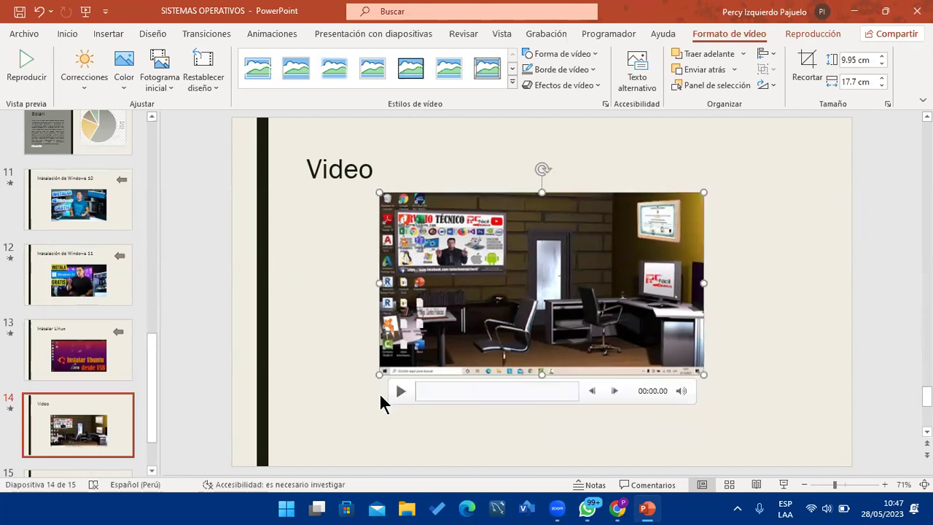
pyautogui.click(398, 391)
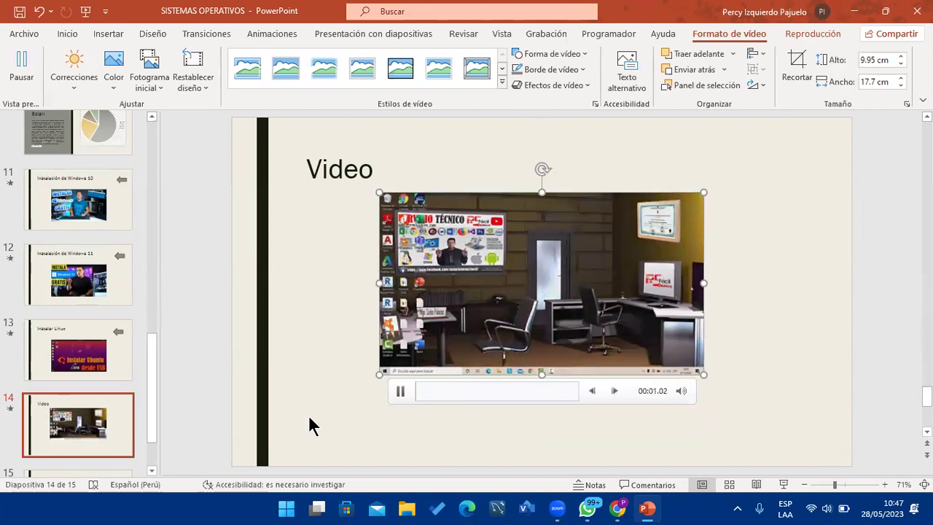
pyautogui.moveTo(512, 375); pyautogui.dragTo(524, 410)
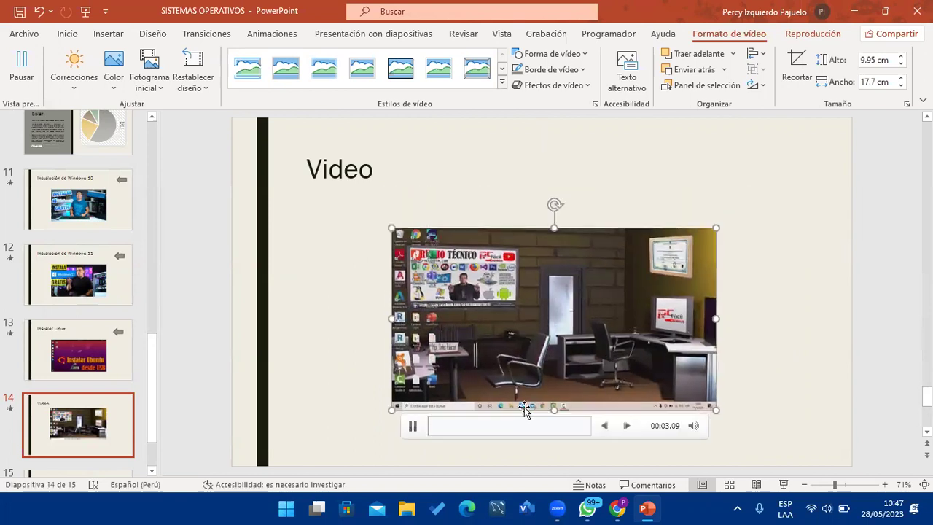
pyautogui.click(559, 426)
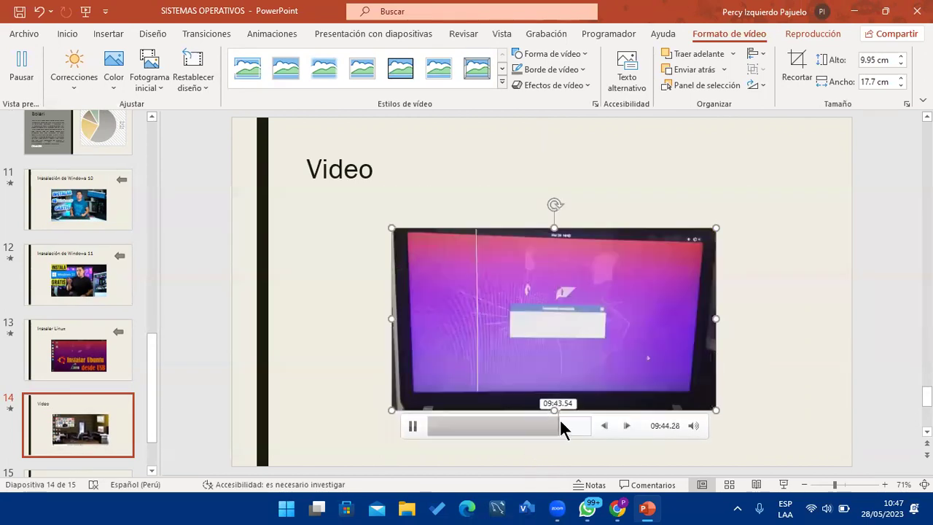
pyautogui.click(413, 427)
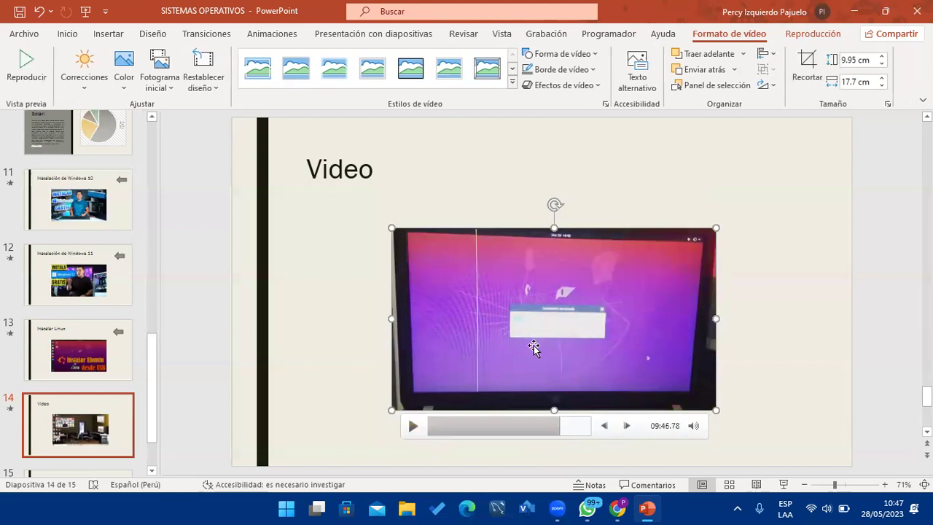
# Delete slide 14 'Video' via Eliminar diapositiva and scroll the thumbnails back to the top.
pyautogui.rightClick(59, 407)
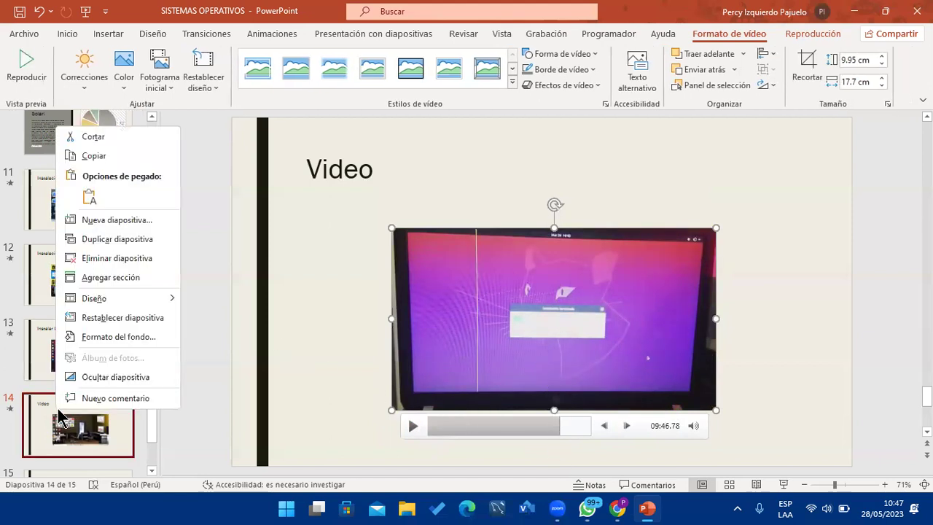
pyautogui.click(146, 259)
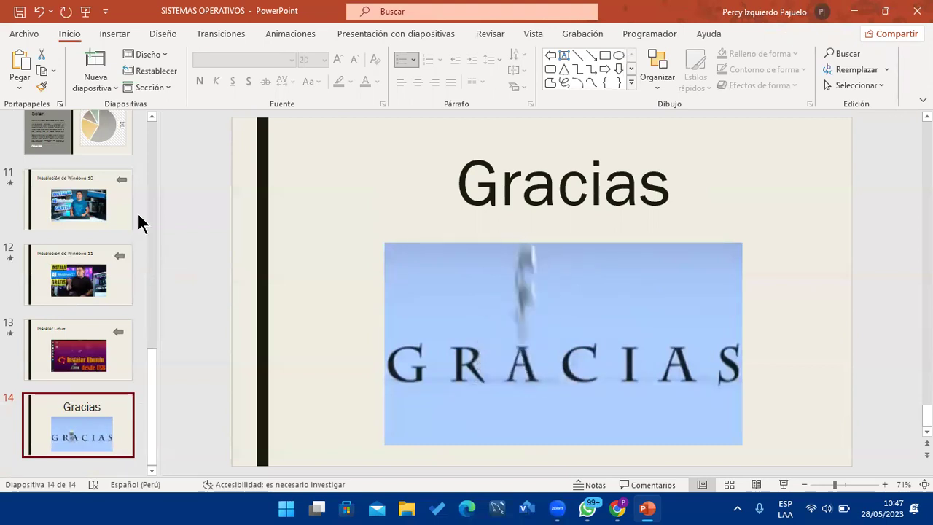
pyautogui.scroll(3, 75, 245)
pyautogui.scroll(1, 80, 412)
pyautogui.scroll(2, 87, 386)
pyautogui.scroll(2, 88, 367)
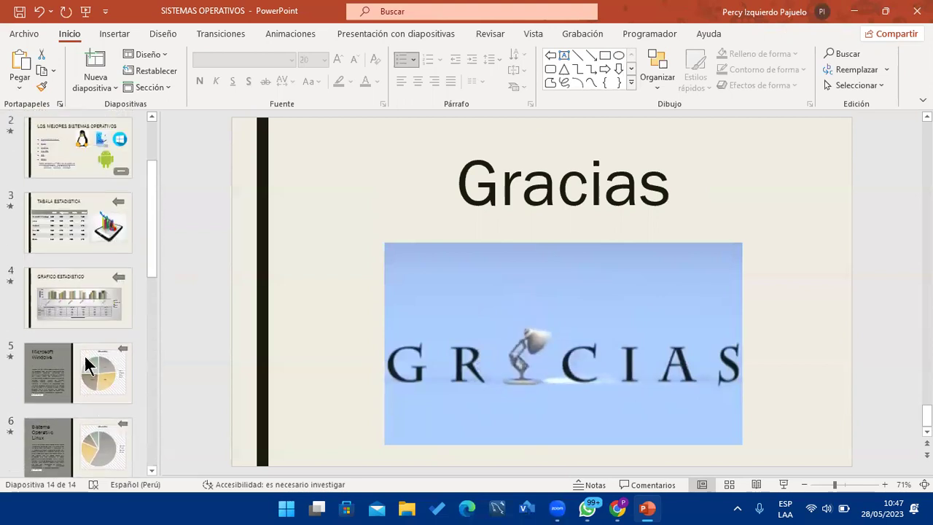
pyautogui.scroll(1, 86, 364)
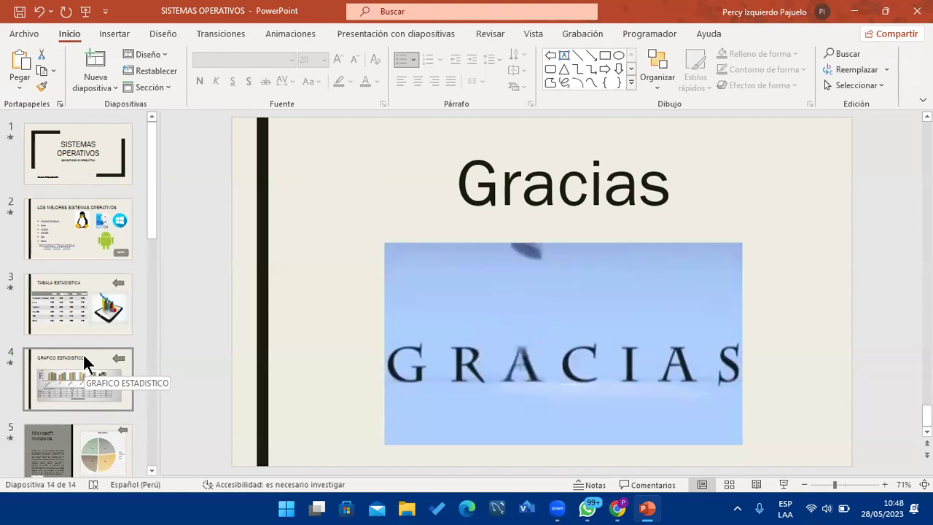
# Close the X2Download tab in Chrome and minimize the browser.
pyautogui.click(619, 508)
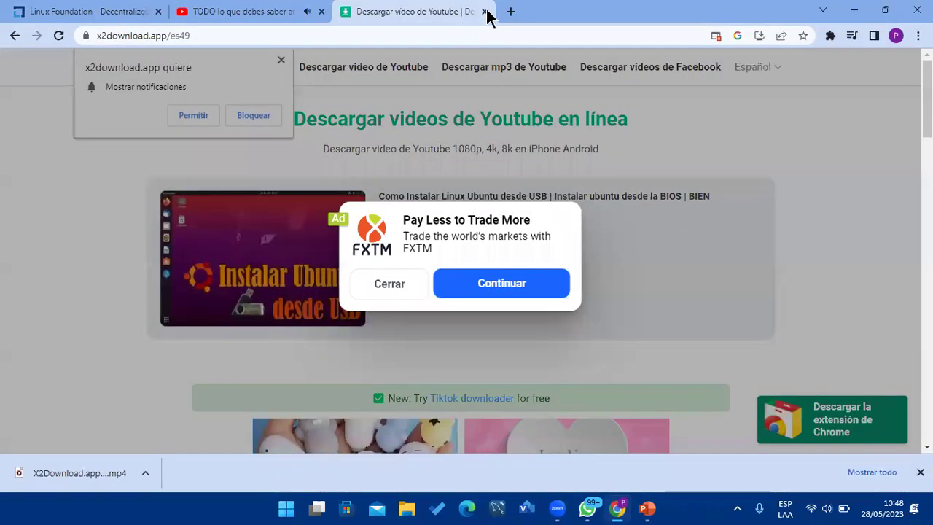
pyautogui.click(484, 11)
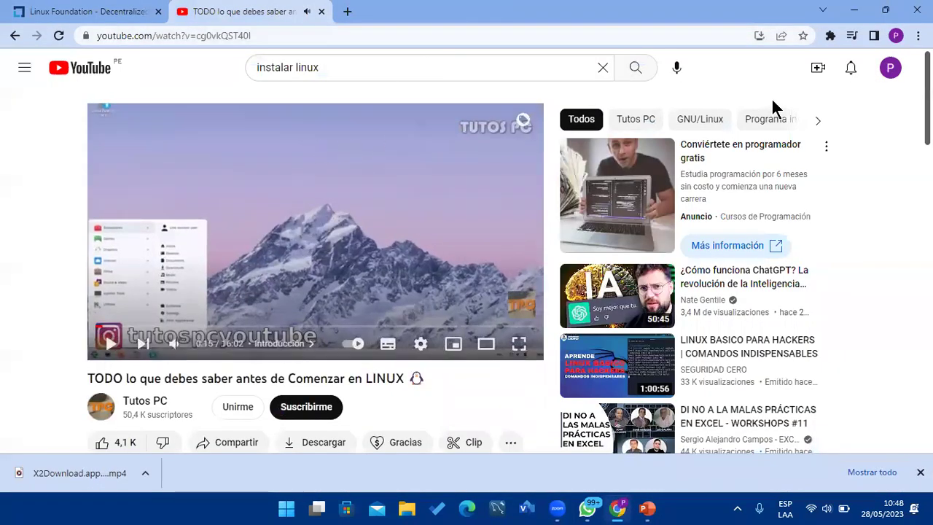
pyautogui.click(853, 10)
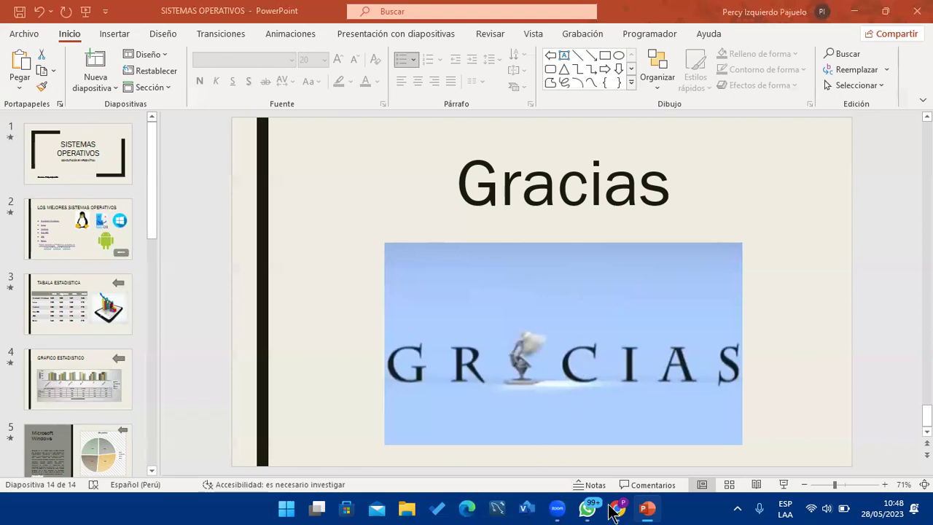
pyautogui.moveTo(616, 509)
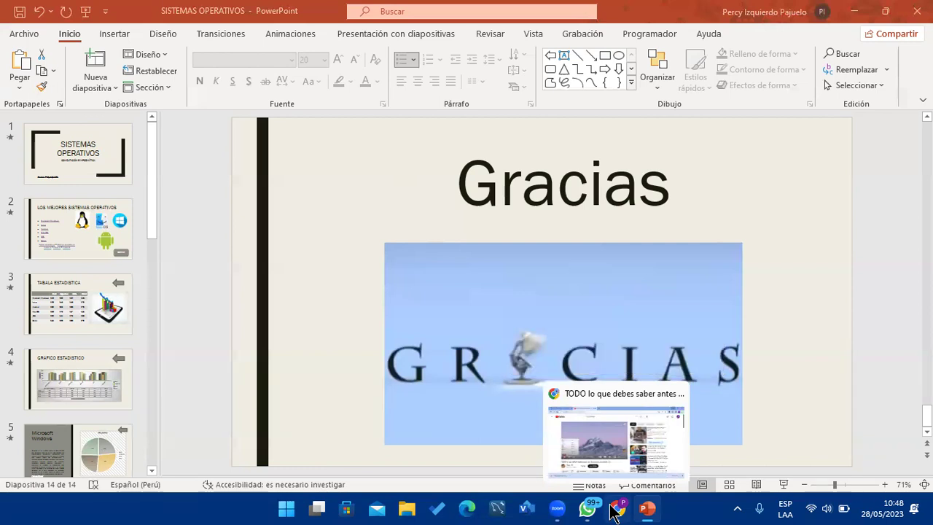
# Bring the YouTube window back, select the 'instalar linux' search query, and minimize Chrome.
pyautogui.click(613, 513)
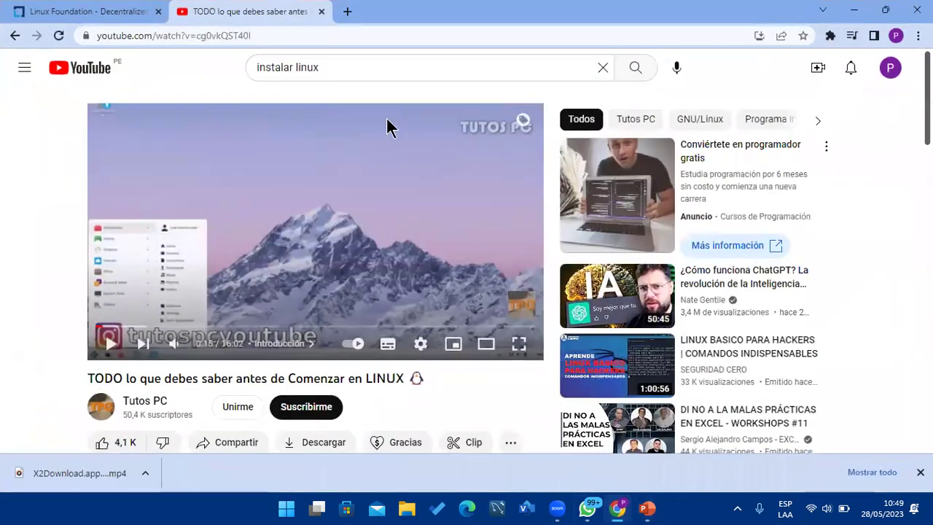
pyautogui.click(389, 75)
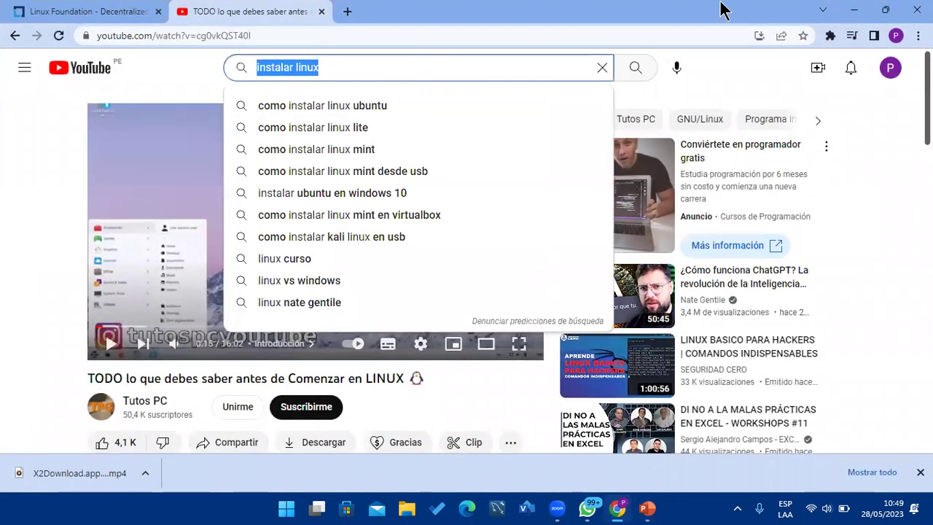
pyautogui.click(854, 11)
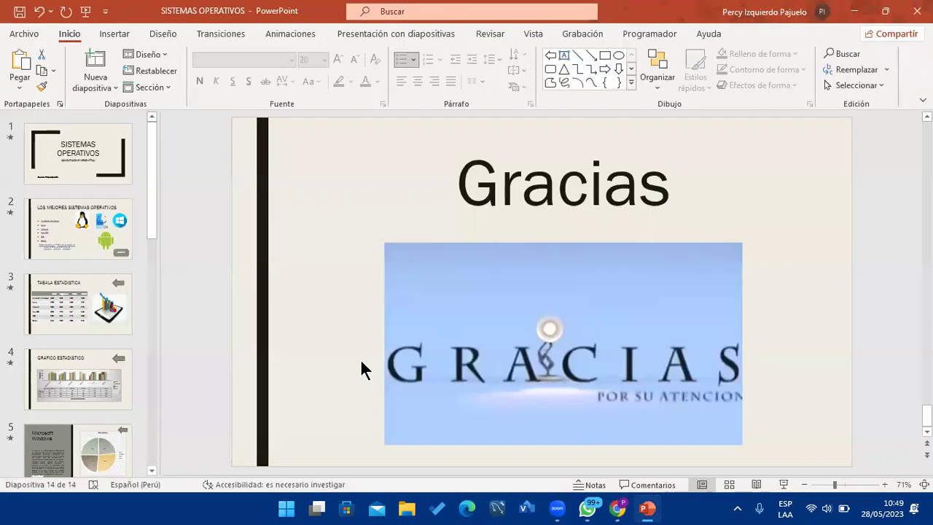
# Open a maximized File Explorer and locate the downloaded Ubuntu video in Descargas.
pyautogui.press('super+e')
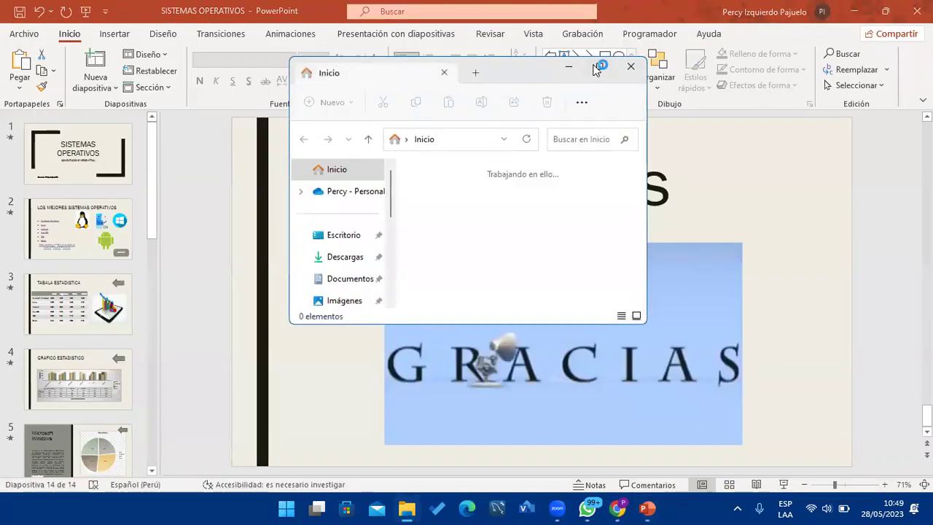
pyautogui.click(596, 70)
pyautogui.click(55, 197)
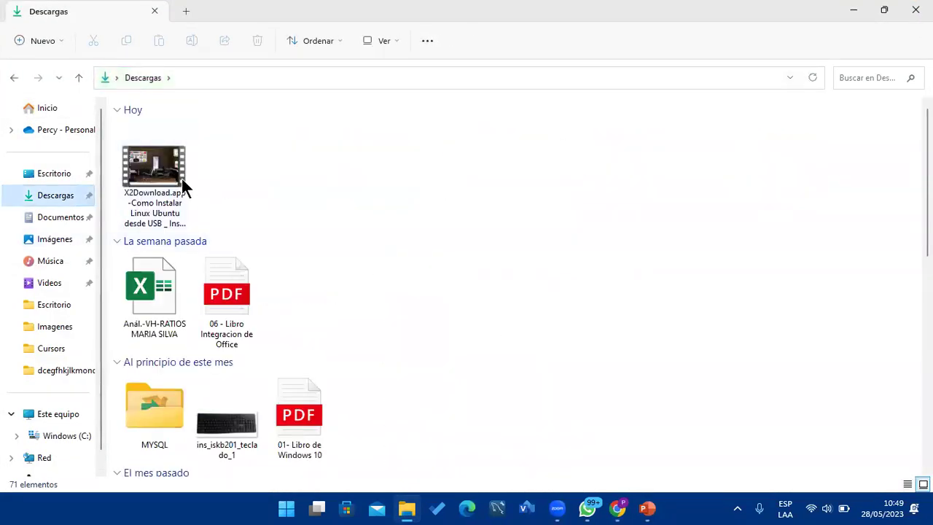
pyautogui.click(182, 182)
pyautogui.scroll(-5, 350, 324)
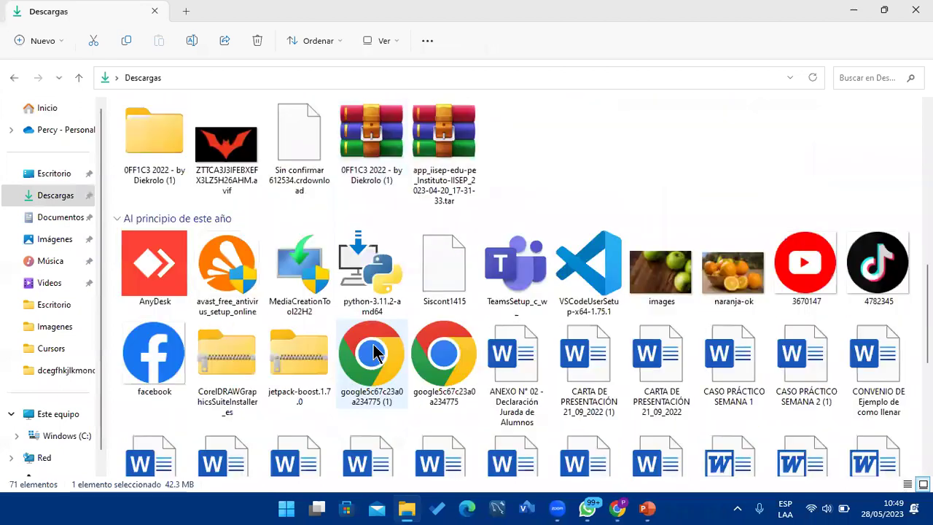
pyautogui.scroll(2, 373, 347)
pyautogui.scroll(-3, 373, 346)
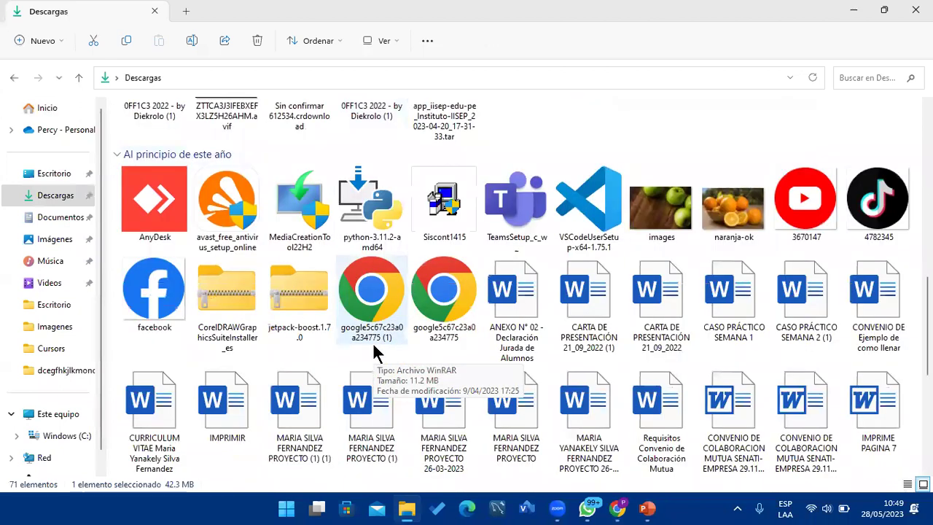
pyautogui.scroll(-5, 373, 346)
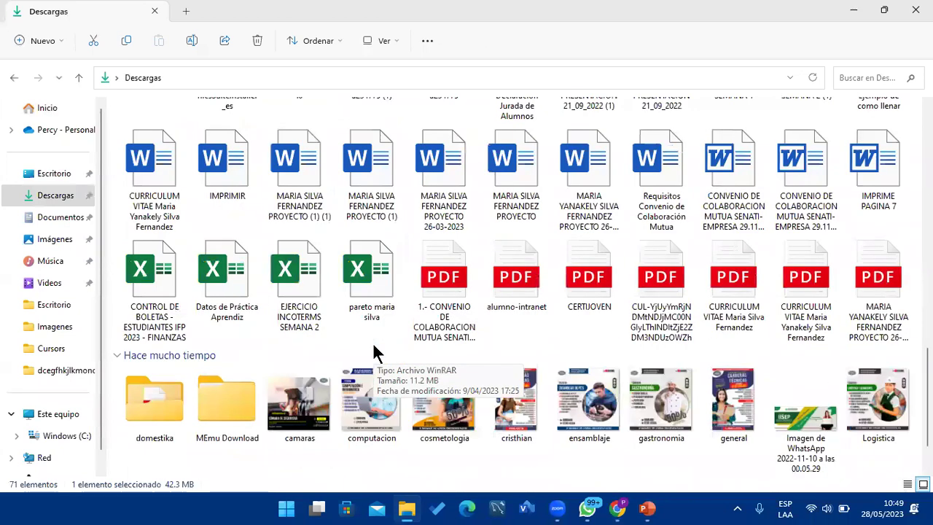
pyautogui.scroll(3, 373, 346)
pyautogui.scroll(8, 373, 347)
pyautogui.scroll(3, 373, 347)
pyautogui.scroll(-10, 373, 346)
pyautogui.scroll(6, 373, 346)
pyautogui.scroll(5, 373, 346)
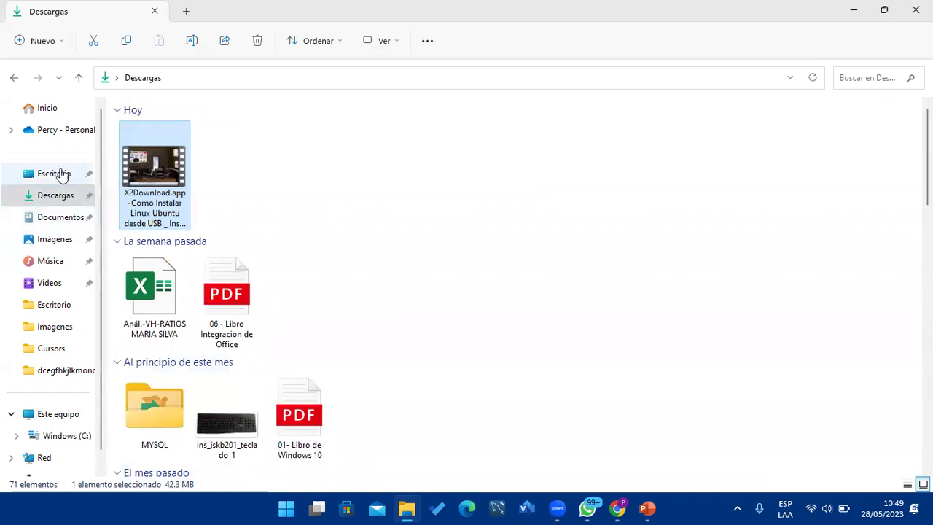
# Browse Escritorio for the video, then start a search across Este equipo.
pyautogui.click(71, 306)
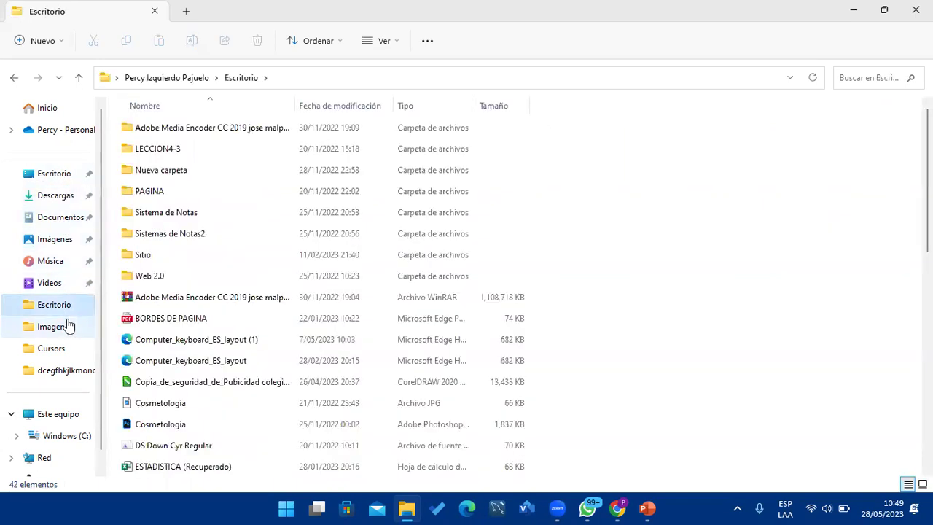
pyautogui.scroll(-2, 297, 329)
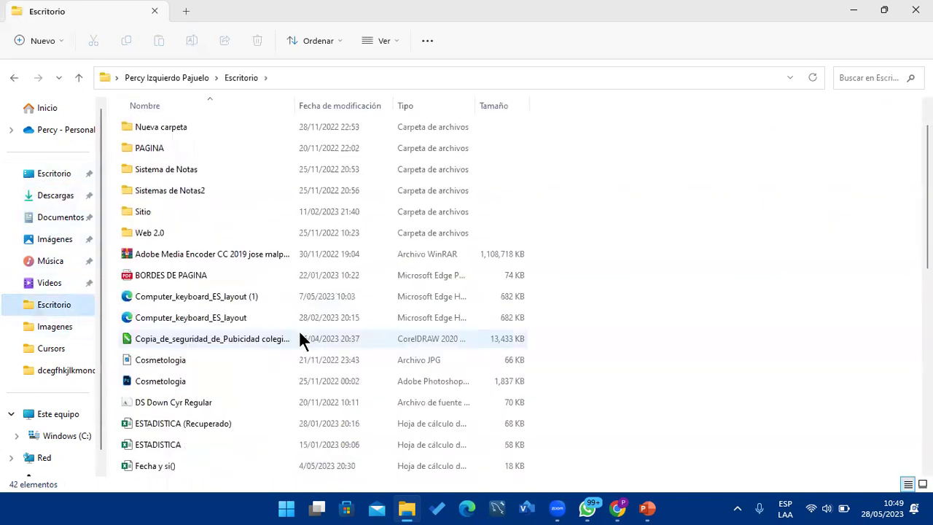
pyautogui.scroll(-3, 301, 339)
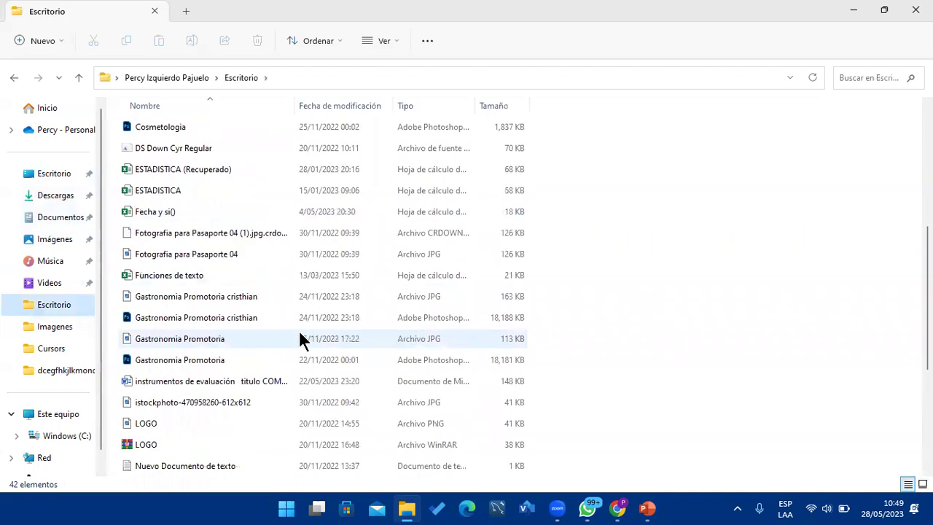
pyautogui.scroll(-2, 301, 339)
pyautogui.scroll(-2, 301, 339)
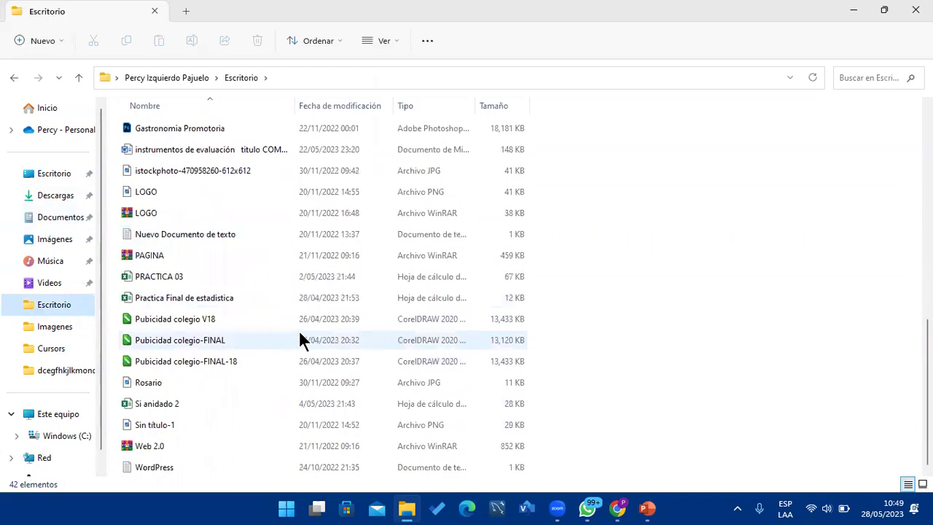
pyautogui.scroll(2, 301, 340)
pyautogui.scroll(5, 303, 336)
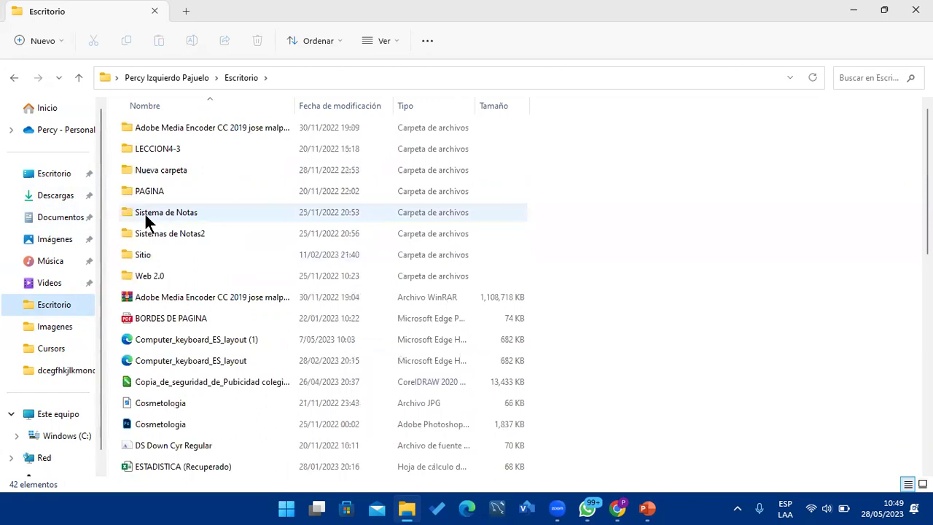
pyautogui.click(70, 417)
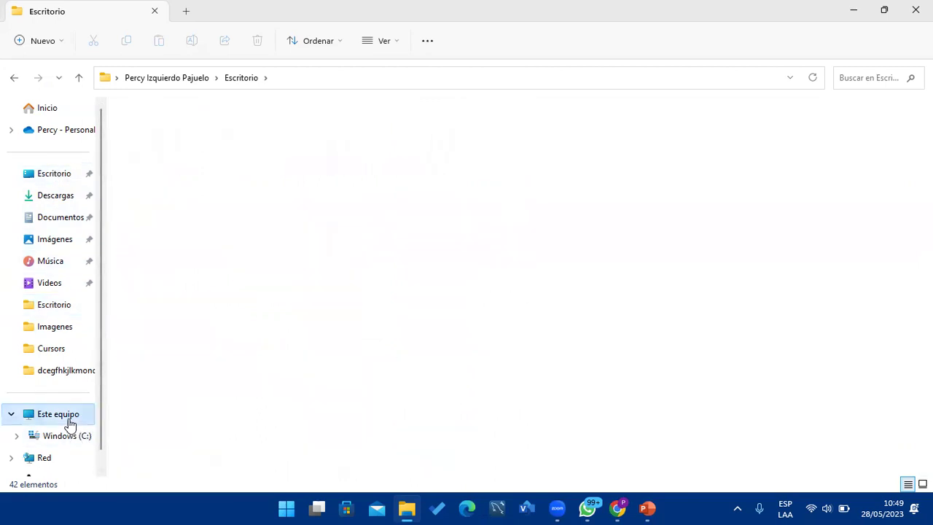
pyautogui.click(857, 79)
# Search all of Este equipo for *.mp3 files.
pyautogui.write('*.mp')
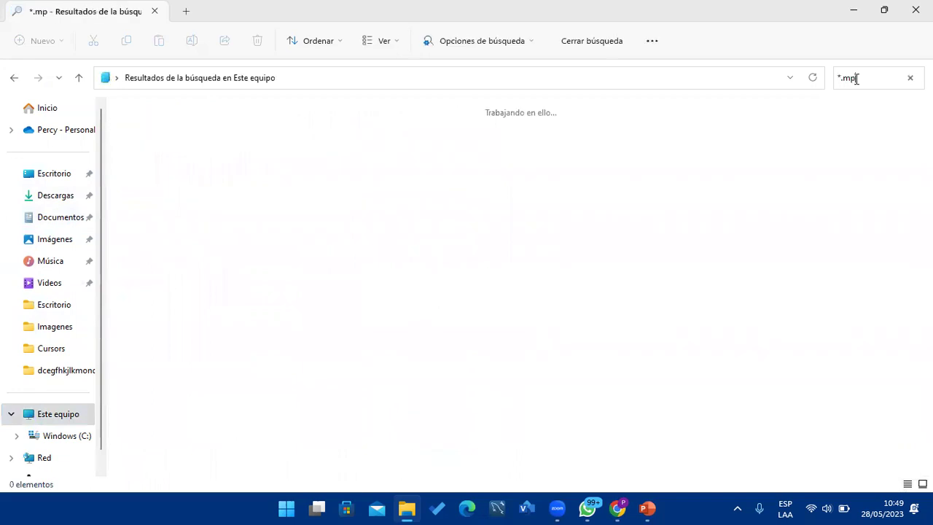
pyautogui.write('3')
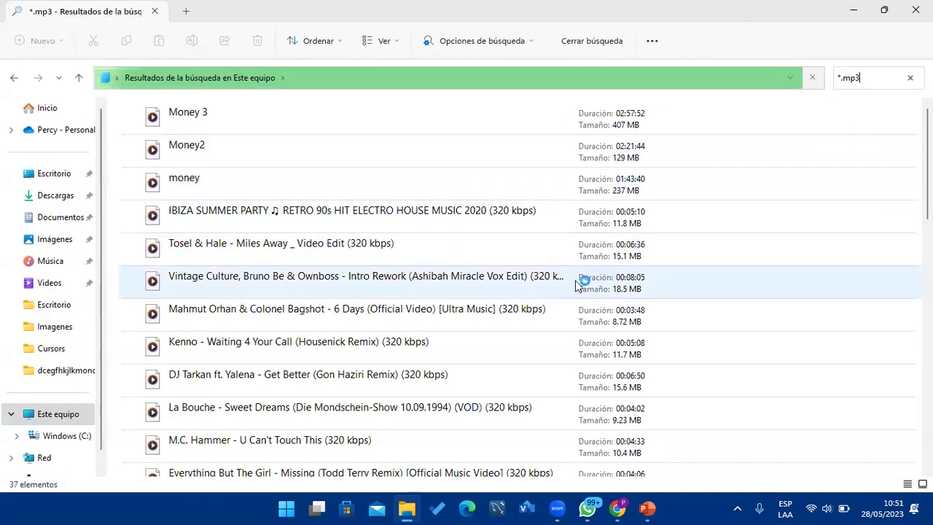
# Browse the mp3 search results and select the IBIZA SUMMER PARTY track.
pyautogui.scroll(-2, 575, 280)
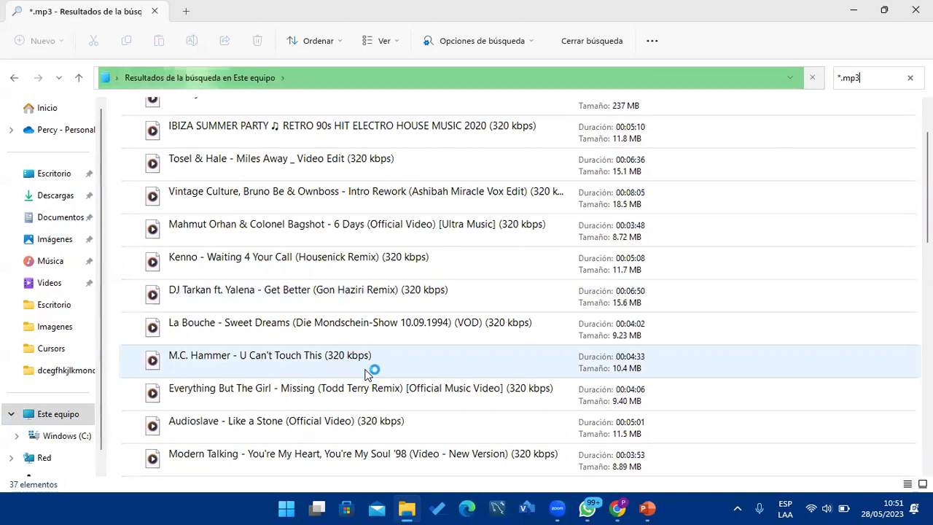
pyautogui.scroll(-1, 369, 373)
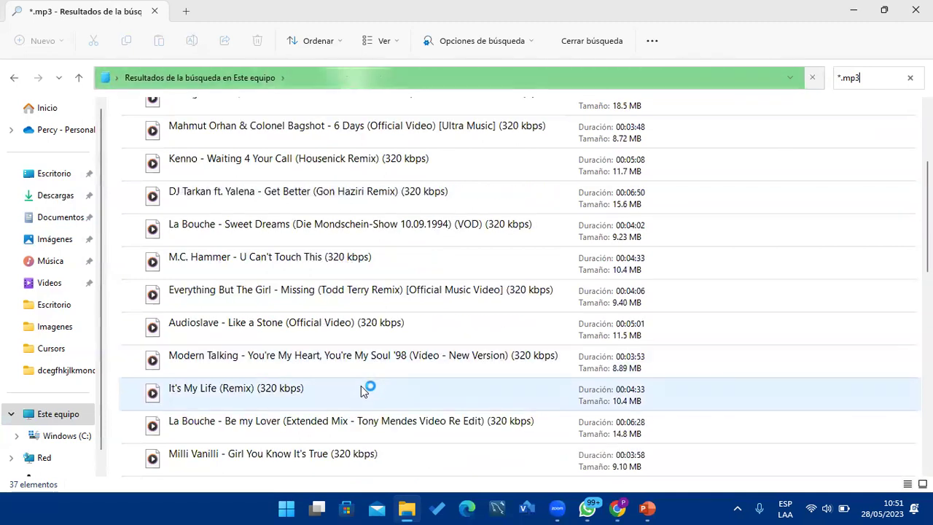
pyautogui.scroll(-1, 362, 391)
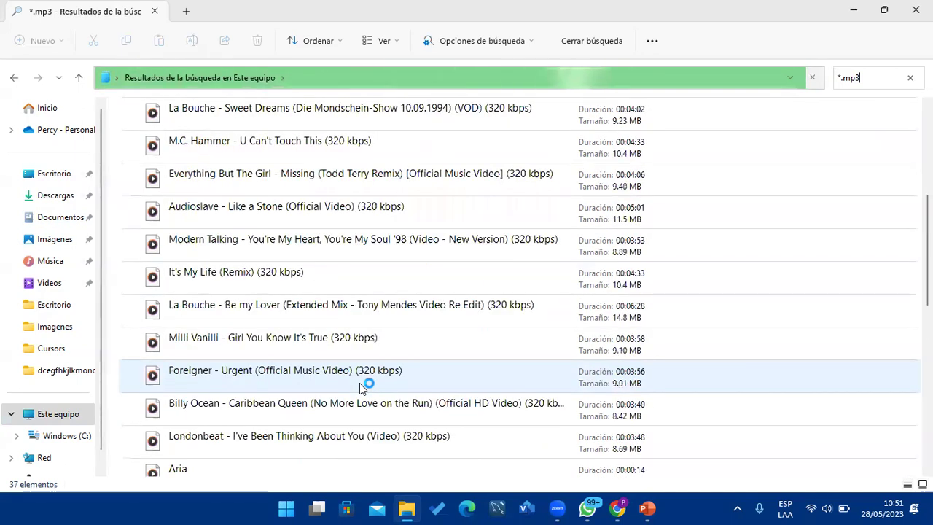
pyautogui.scroll(1, 360, 383)
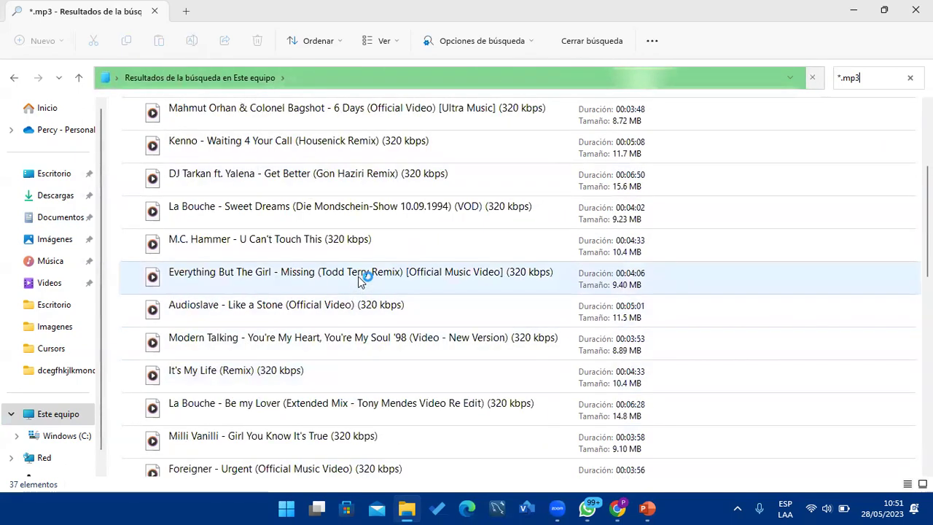
pyautogui.click(360, 276)
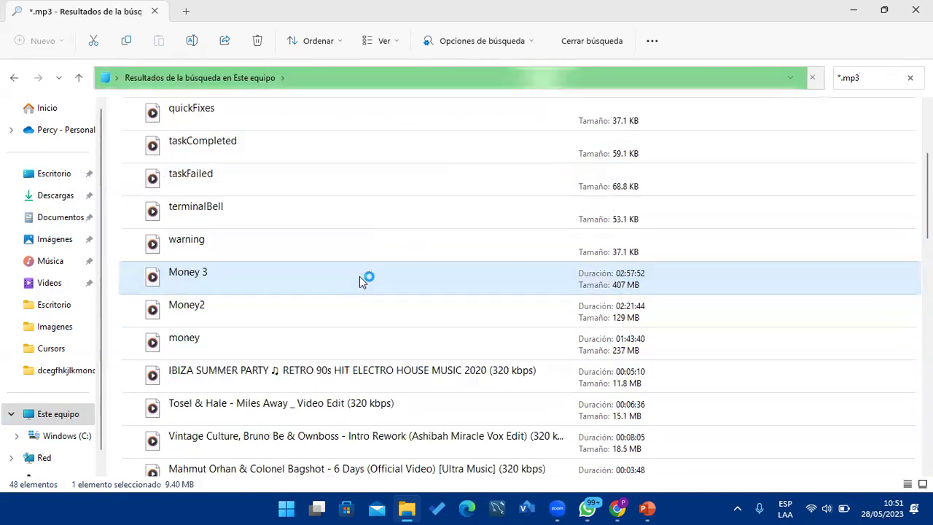
pyautogui.scroll(-2, 608, 317)
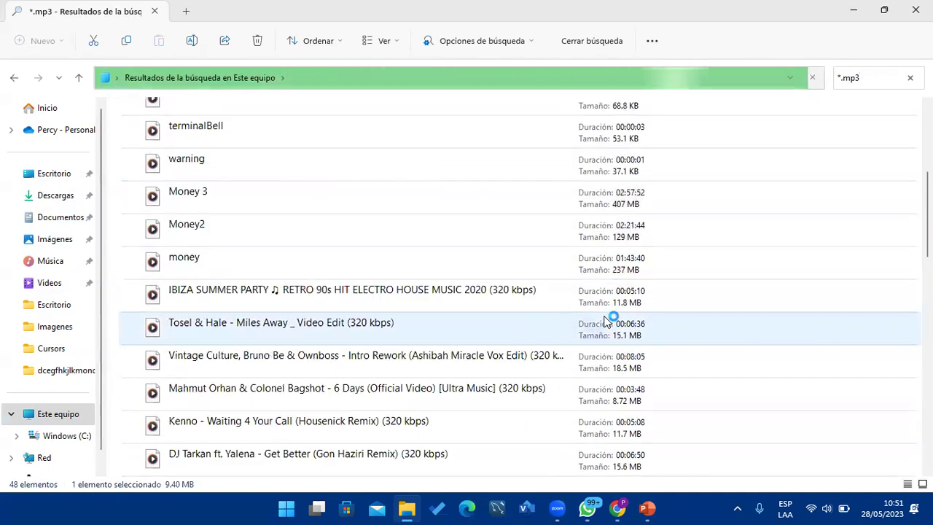
pyautogui.click(357, 303)
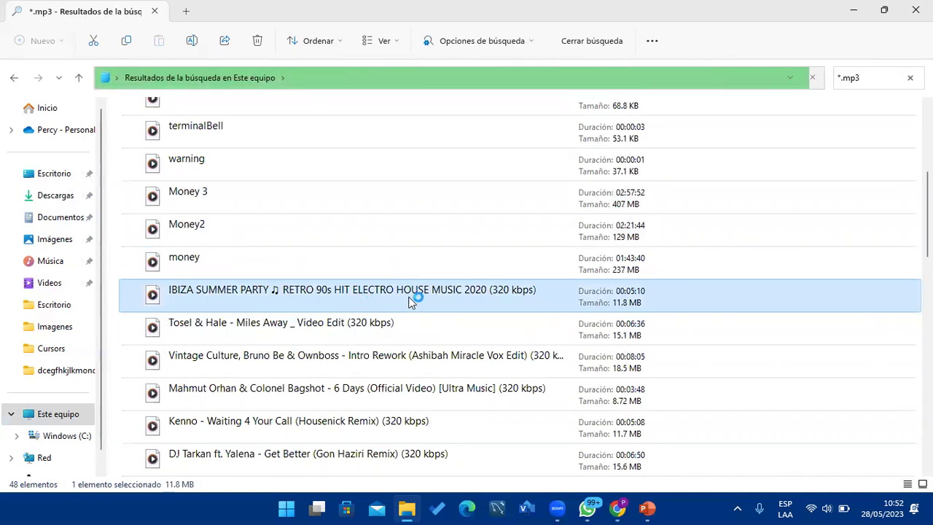
# Copy the IBIZA SUMMER PARTY track file and close the search results window.
pyautogui.rightClick(486, 288)
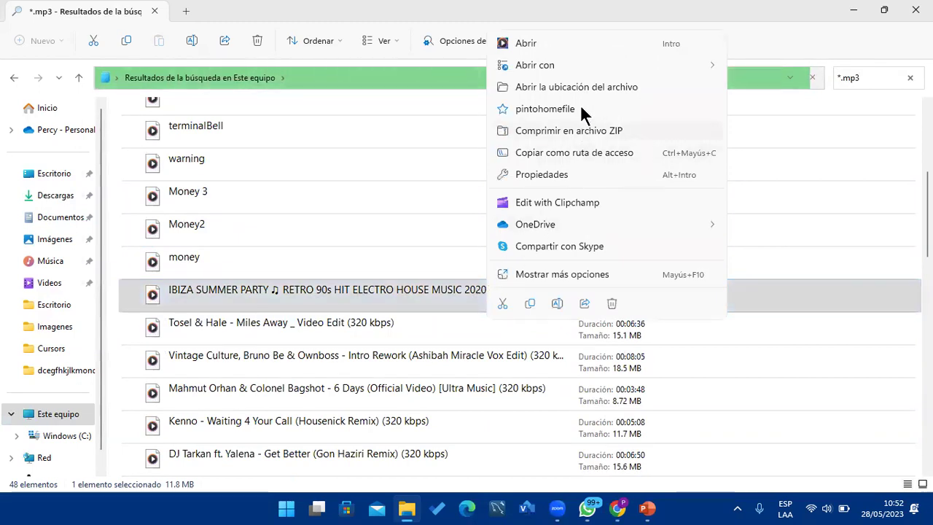
pyautogui.click(423, 295)
pyautogui.rightClick(436, 296)
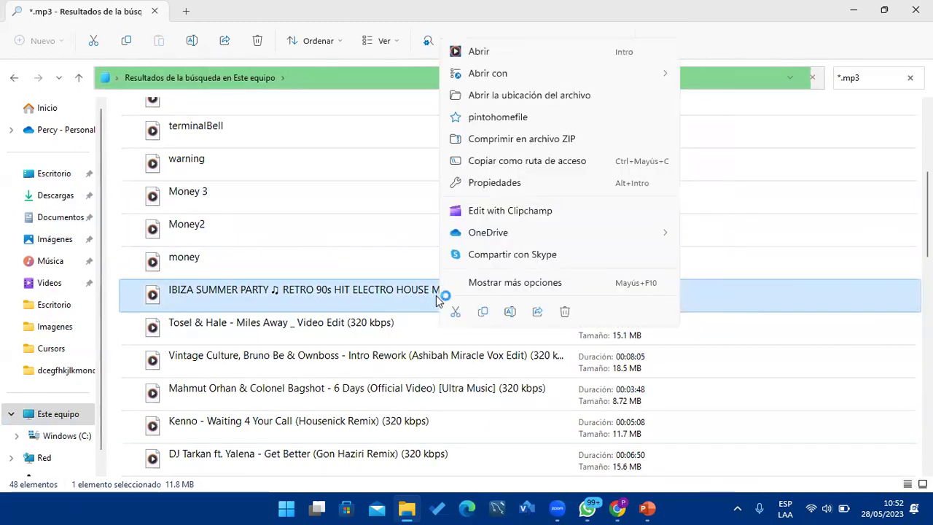
pyautogui.click(483, 312)
pyautogui.click(915, 10)
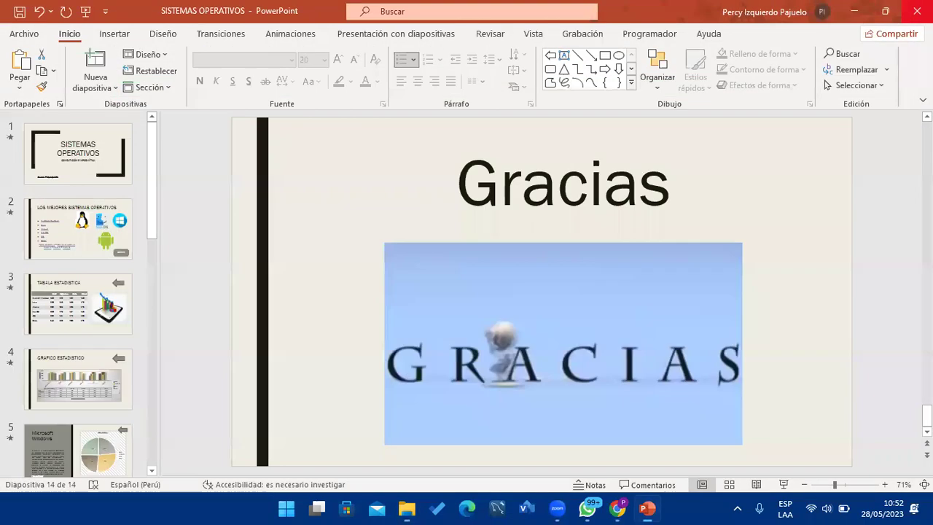
# Paste the IBIZA SUMMER PARTY track onto the desktop and play it briefly in Media Player.
pyautogui.click(853, 8)
pyautogui.rightClick(551, 146)
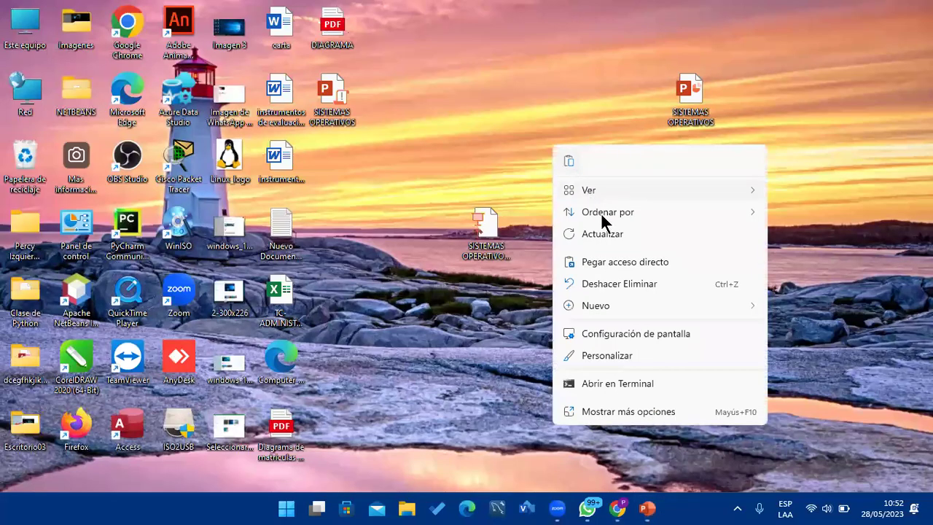
pyautogui.press('Escape')
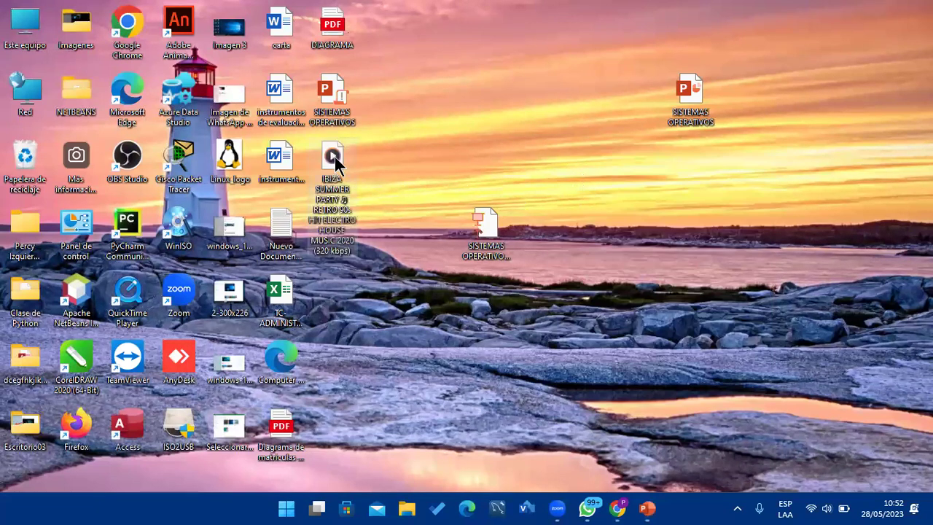
pyautogui.doubleClick(335, 157)
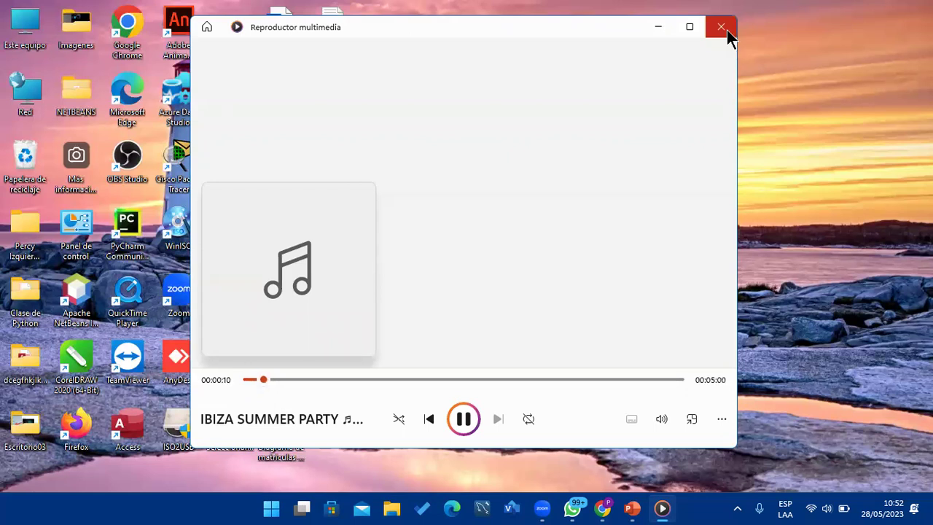
pyautogui.click(721, 28)
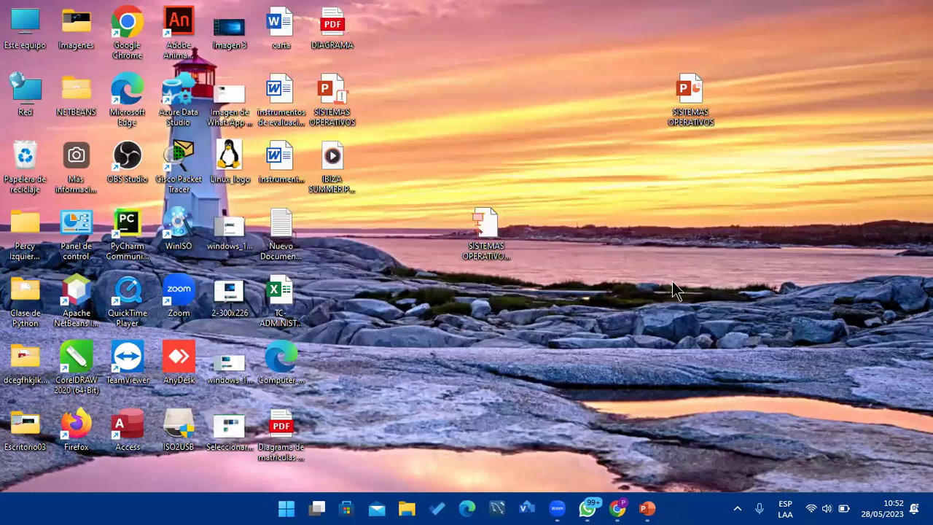
# Move the IBIZA track icon to the desktop's right side and return to the SISTEMAS OPERATIVOS presentation.
pyautogui.moveTo(337, 158); pyautogui.dragTo(775, 239)
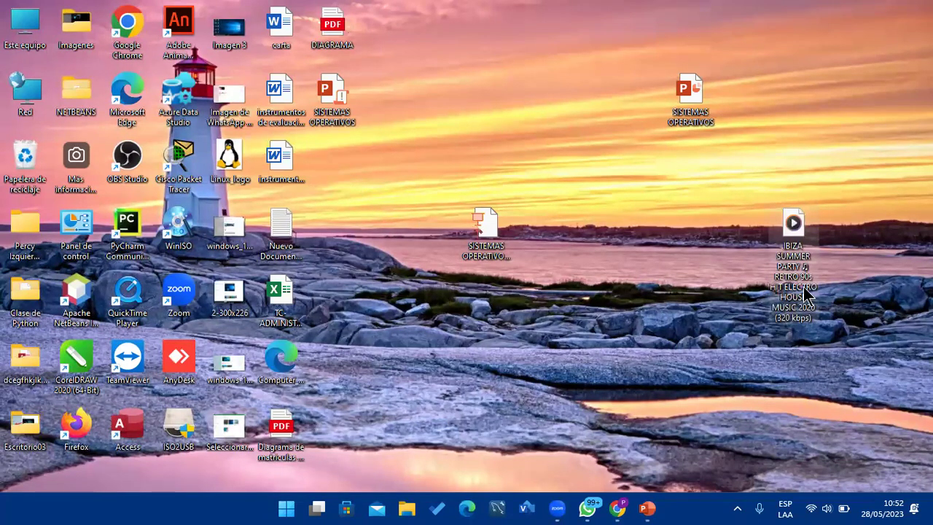
pyautogui.click(582, 375)
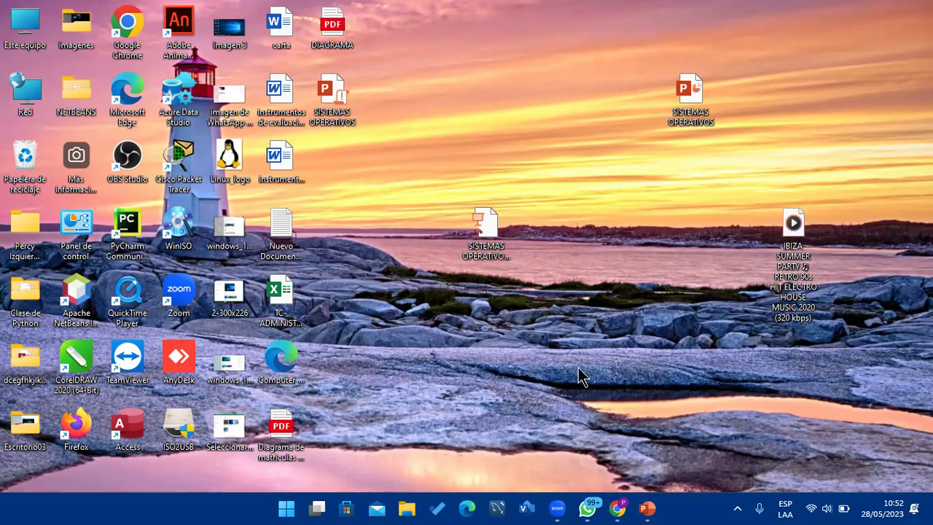
pyautogui.click(651, 508)
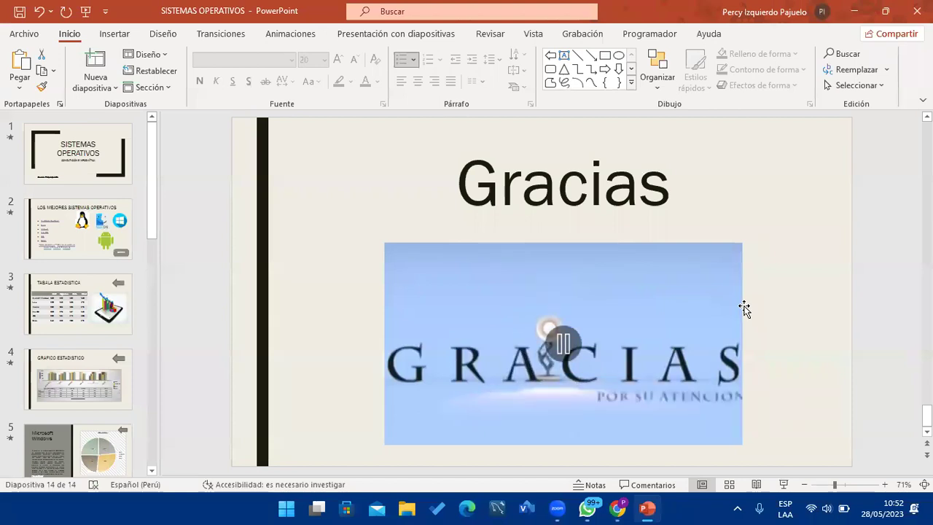
# Review slides 2, 4 and 5 in the slide pane.
pyautogui.moveTo(156, 175)
pyautogui.mouseDown()
pyautogui.moveTo(148, 421)
pyautogui.moveTo(139, 103)
pyautogui.mouseUp()
pyautogui.click(116, 252)
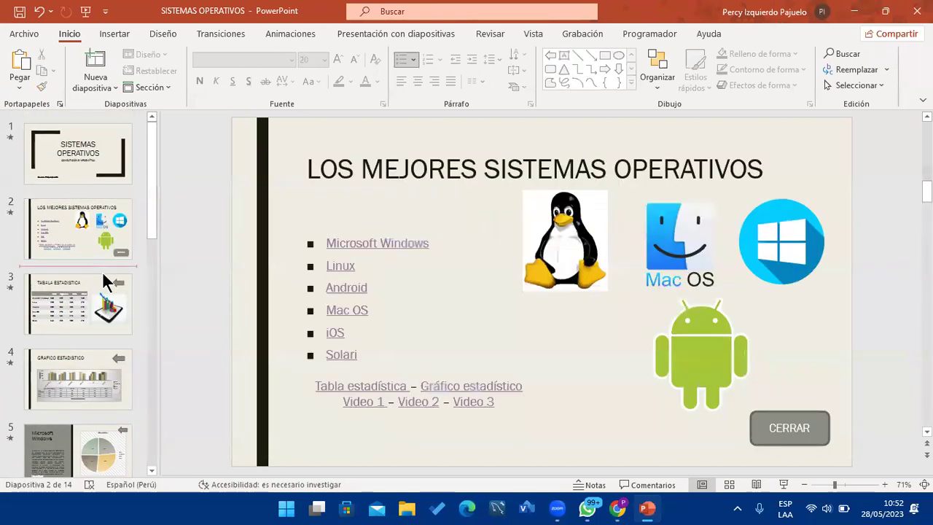
pyautogui.click(128, 368)
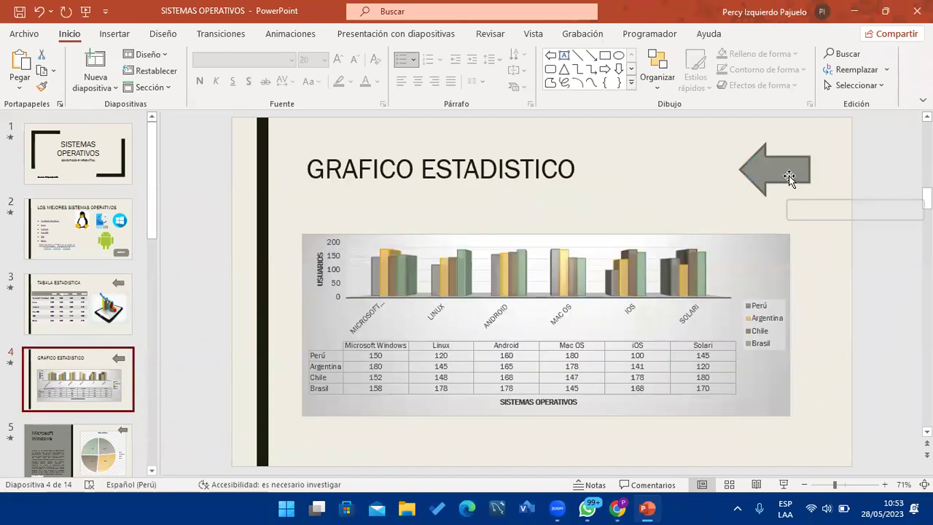
pyautogui.scroll(-2, 94, 370)
pyautogui.click(94, 371)
# Select slide 11, Instalación de Windows 10, and show its transition settings.
pyautogui.scroll(-1, 98, 368)
pyautogui.scroll(-1, 94, 368)
pyautogui.scroll(-2, 102, 367)
pyautogui.scroll(-2, 105, 368)
pyautogui.scroll(-1, 109, 373)
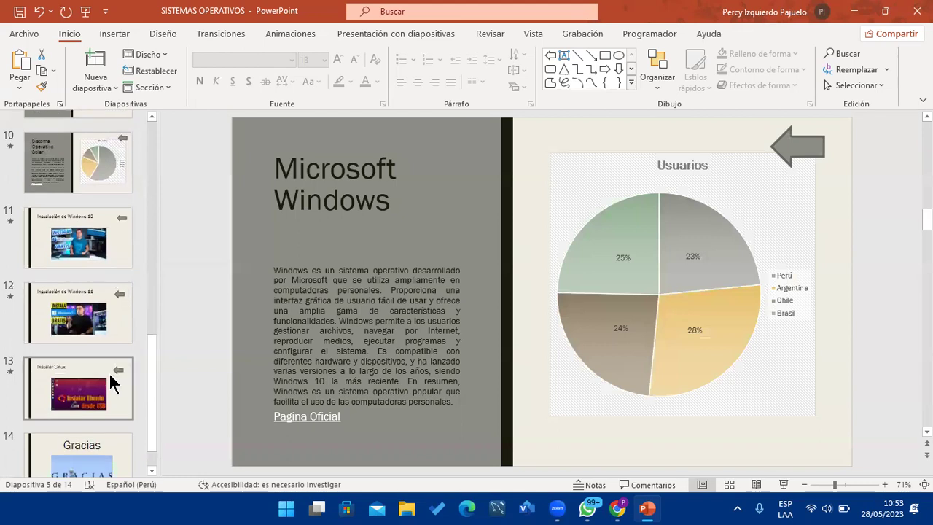
pyautogui.scroll(-1, 109, 372)
pyautogui.click(99, 206)
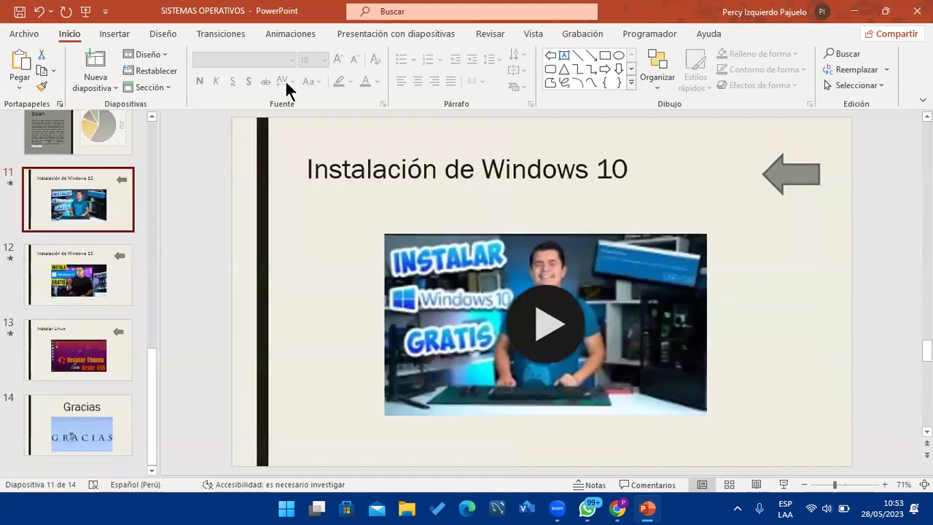
pyautogui.click(232, 34)
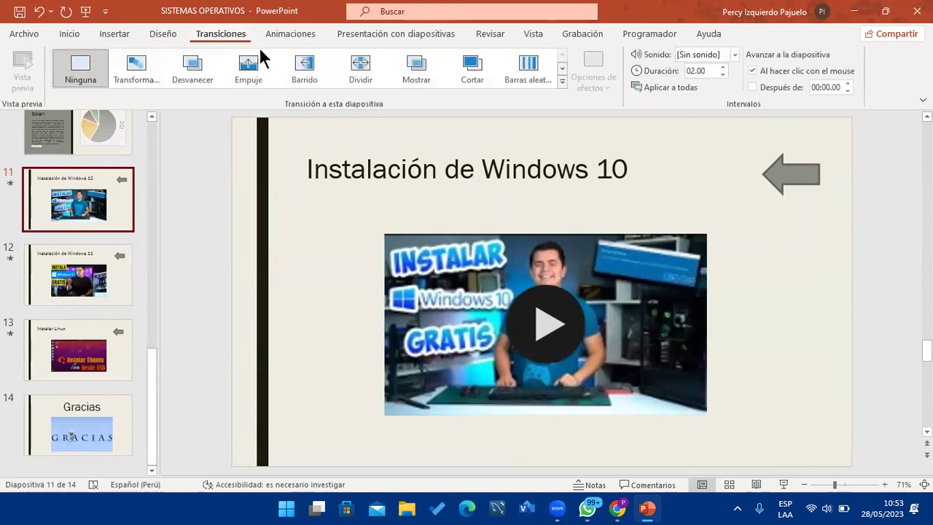
# Apply the Cubo transition to slide 11 and the Dividir transition to slide 13.
pyautogui.click(562, 82)
pyautogui.click(364, 252)
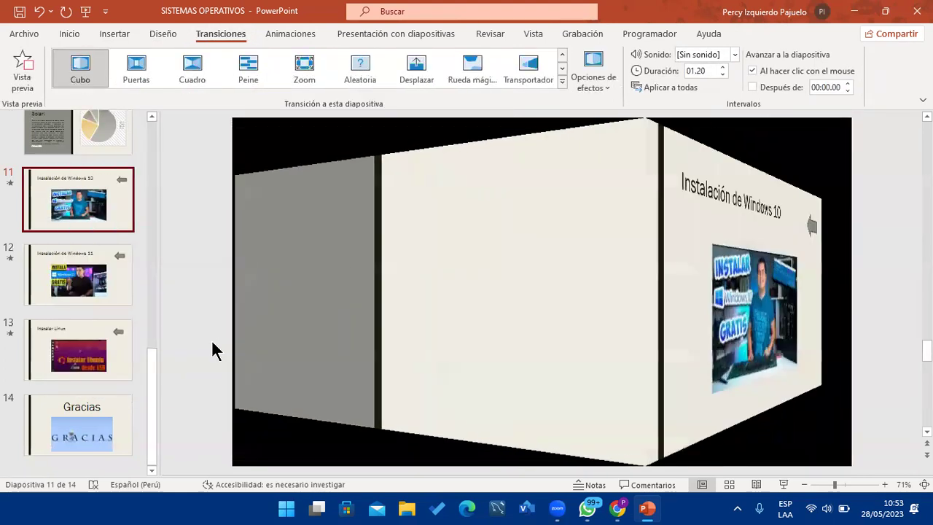
pyautogui.click(102, 356)
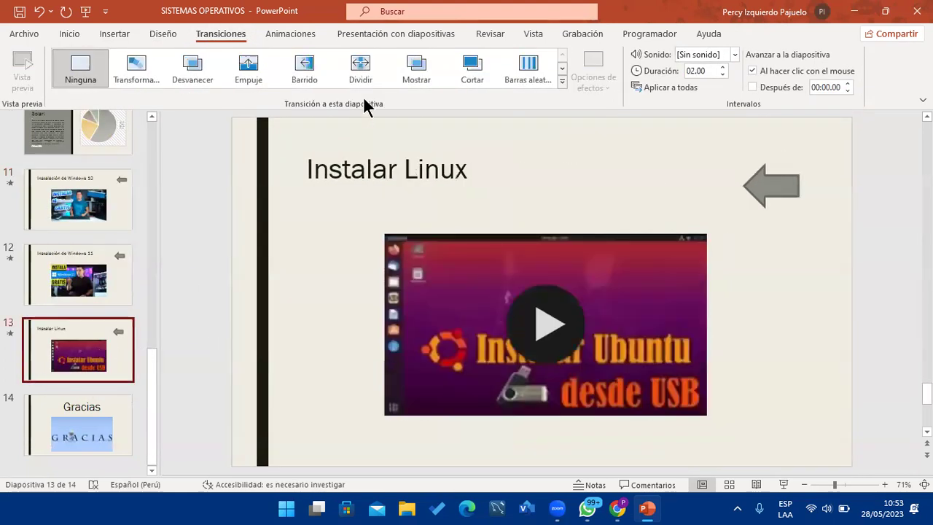
pyautogui.click(360, 72)
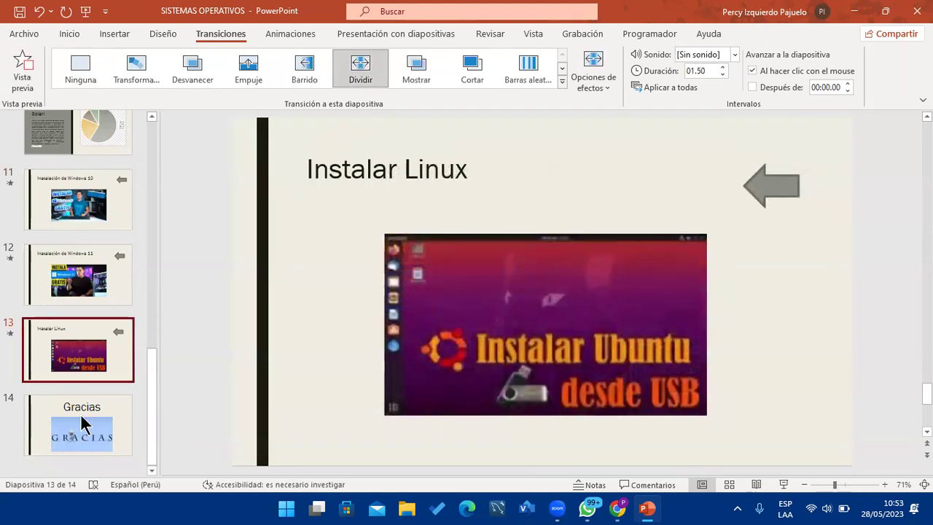
# Apply the Puertas transition to slide 12, then select its title and embedded Windows 11 video.
pyautogui.click(82, 282)
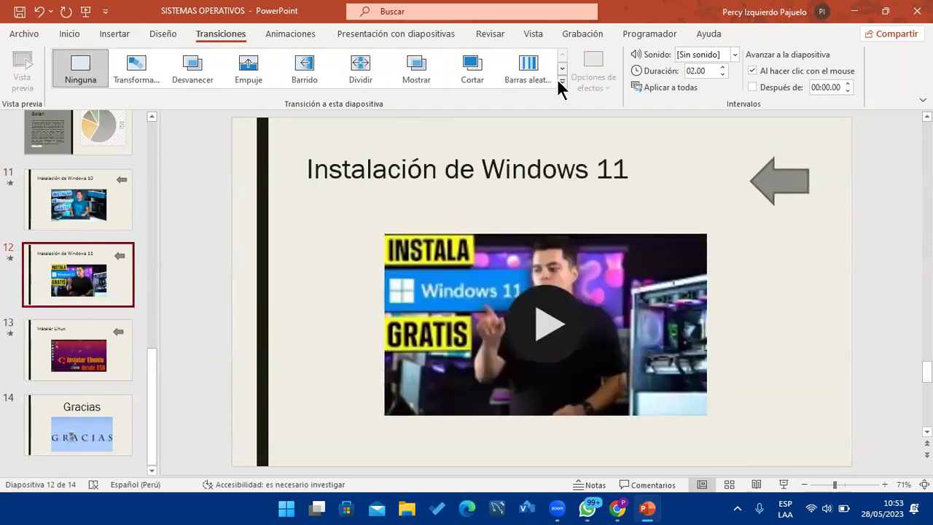
pyautogui.click(561, 80)
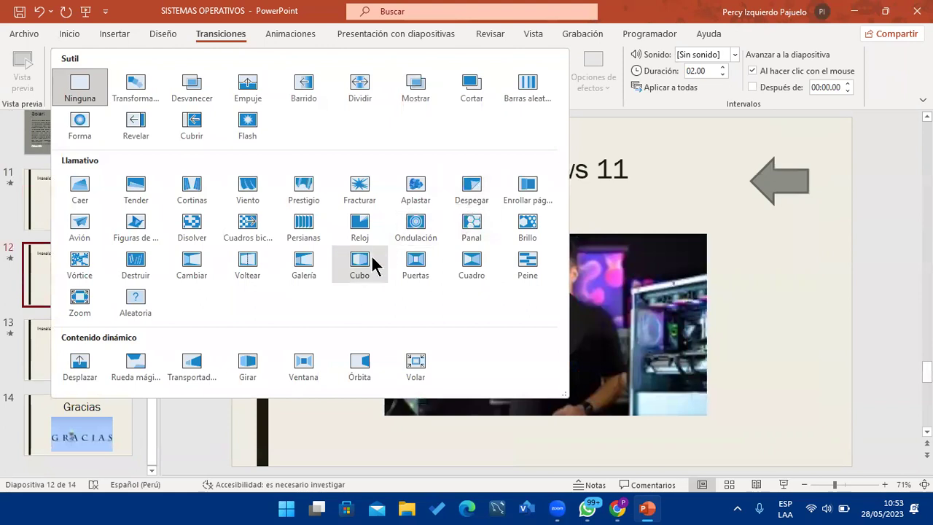
pyautogui.click(398, 264)
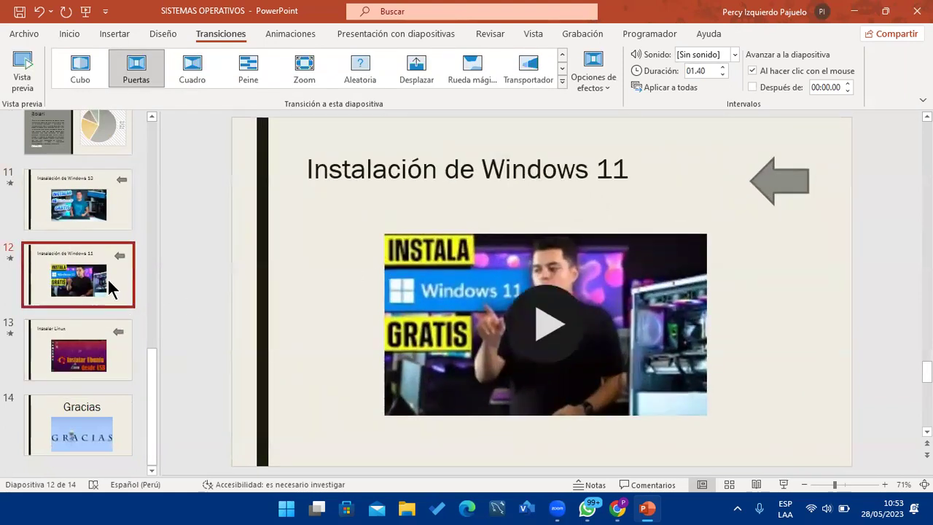
pyautogui.click(512, 169)
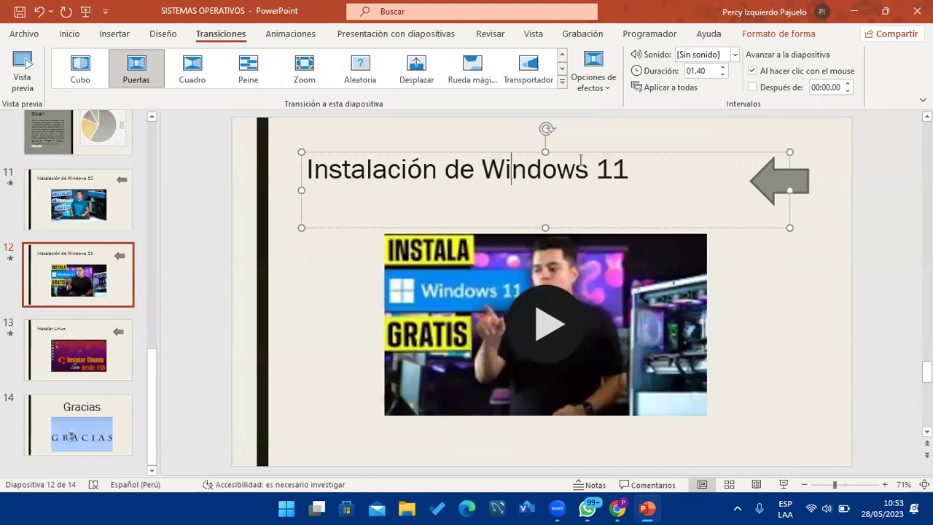
pyautogui.click(558, 251)
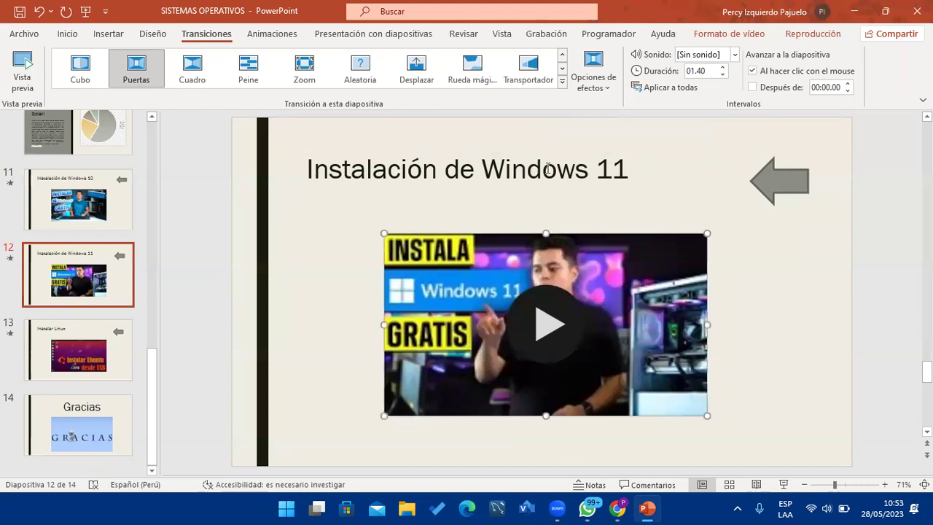